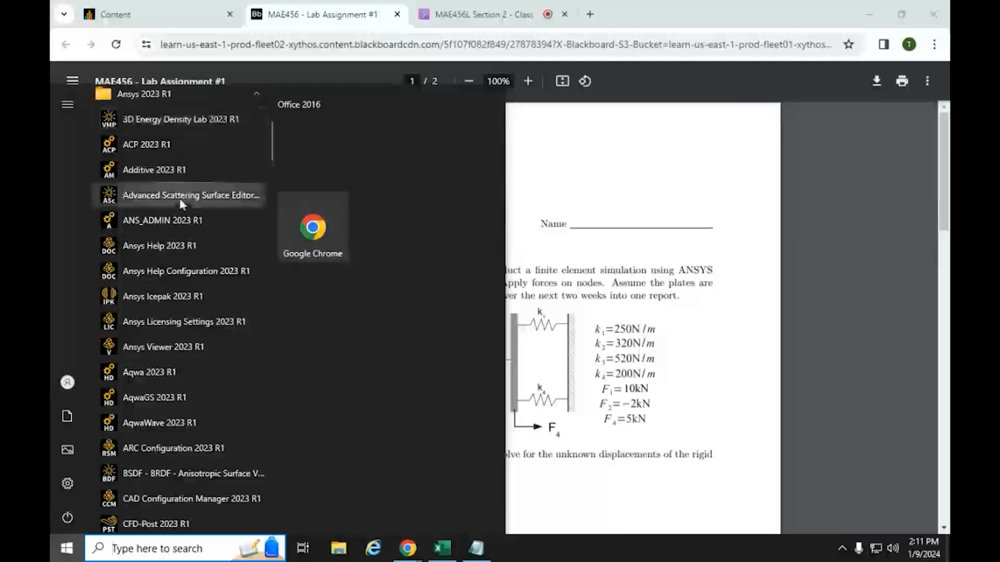
# Find the Ansys 2023 R1 programs and launch the Mechanical APDL Product Launcher.
pyautogui.scroll(-3, 176, 224)
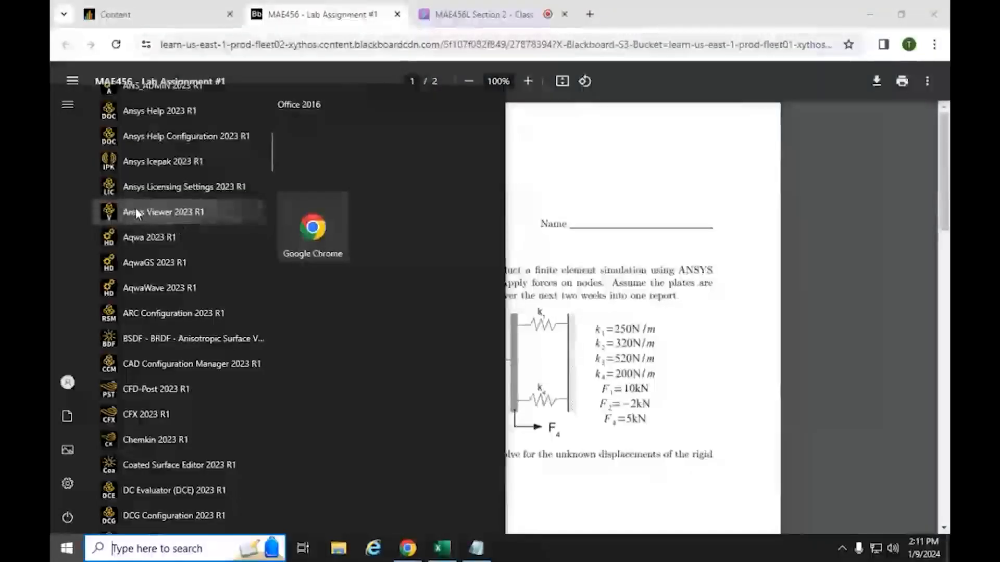
pyautogui.scroll(-6, 137, 207)
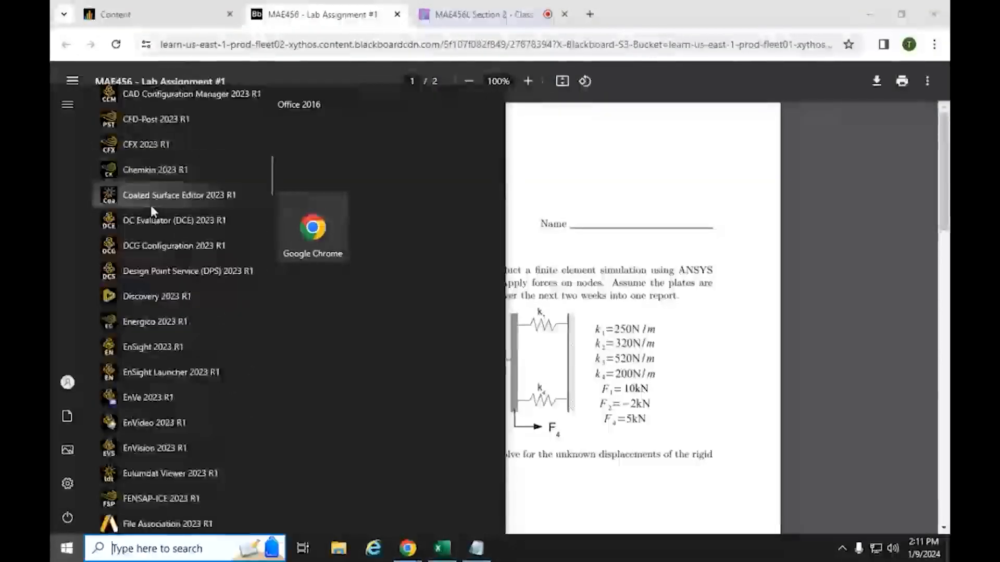
pyautogui.scroll(-7, 151, 206)
pyautogui.scroll(-6, 160, 209)
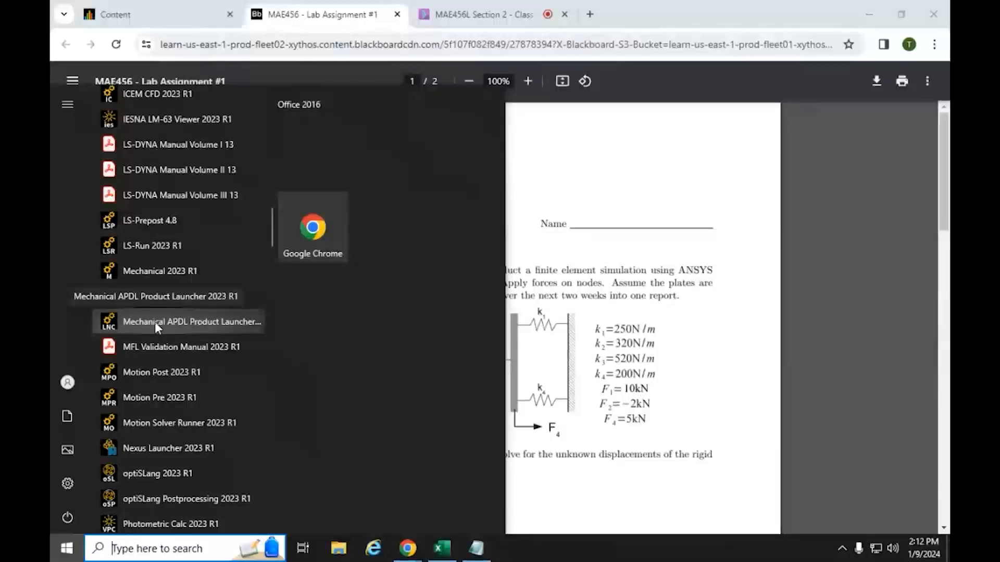
pyautogui.click(201, 323)
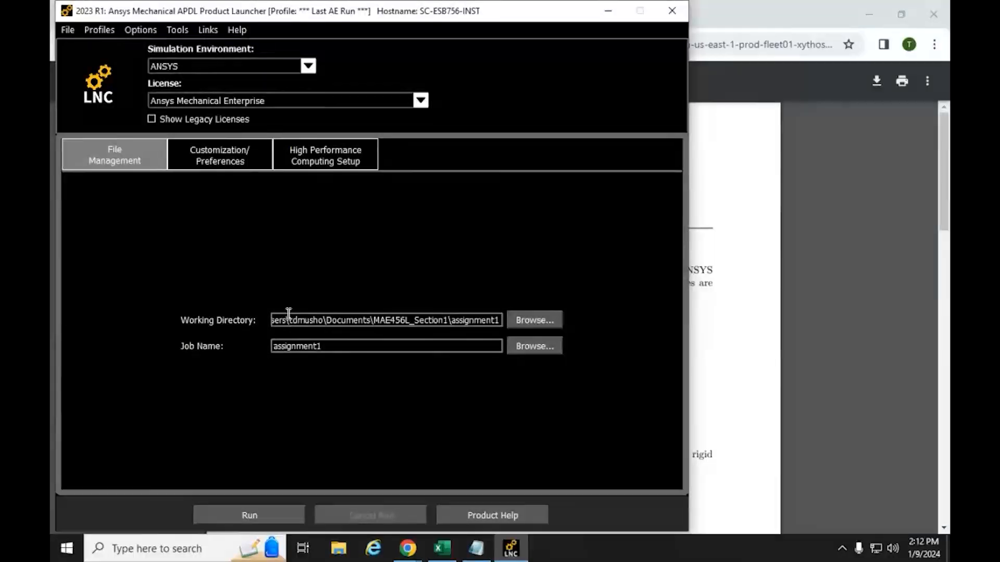
# Browse for the working directory and create a new folder named MAE456L_Section2 in Documents.
pyautogui.tripleClick(378, 322)
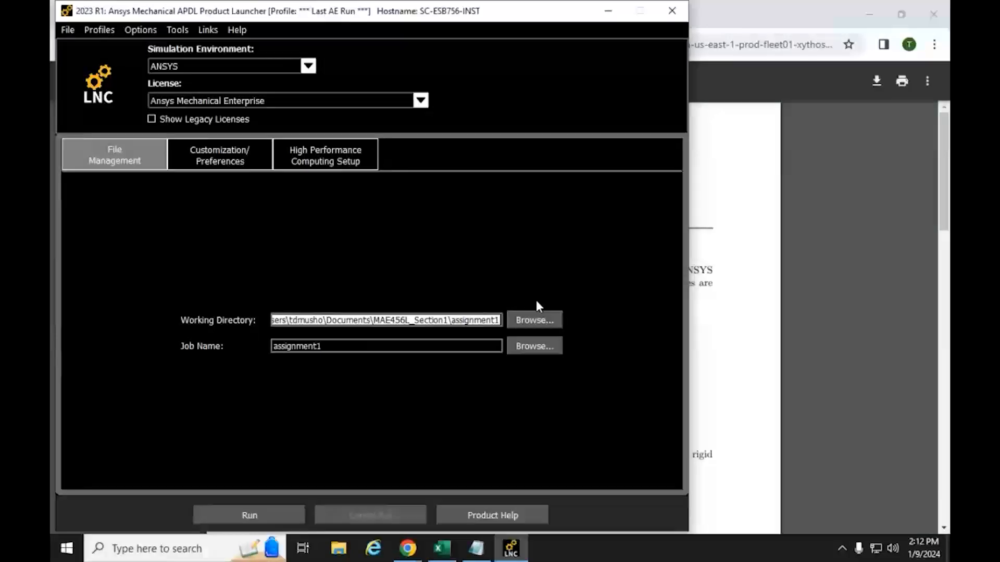
pyautogui.click(522, 324)
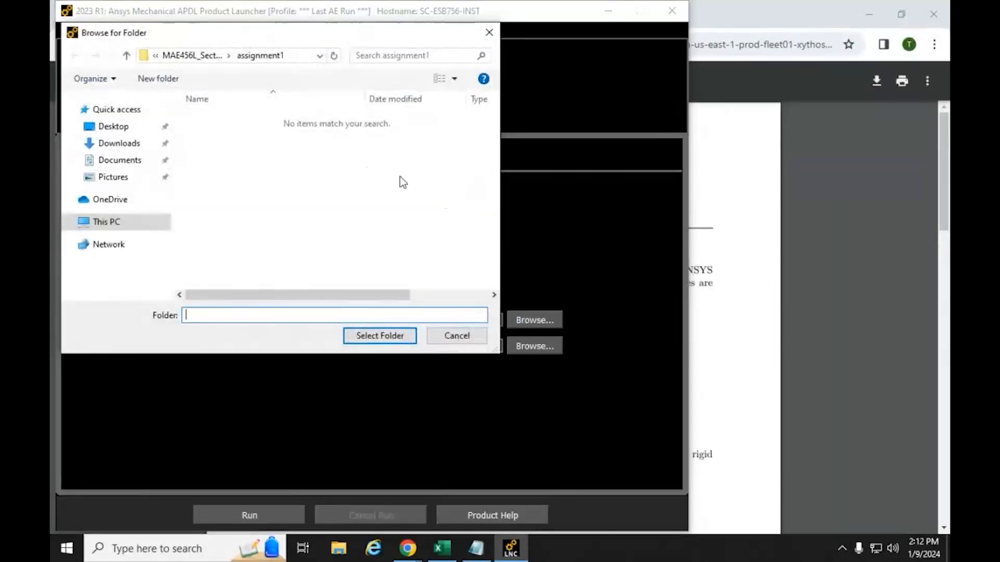
pyautogui.click(197, 57)
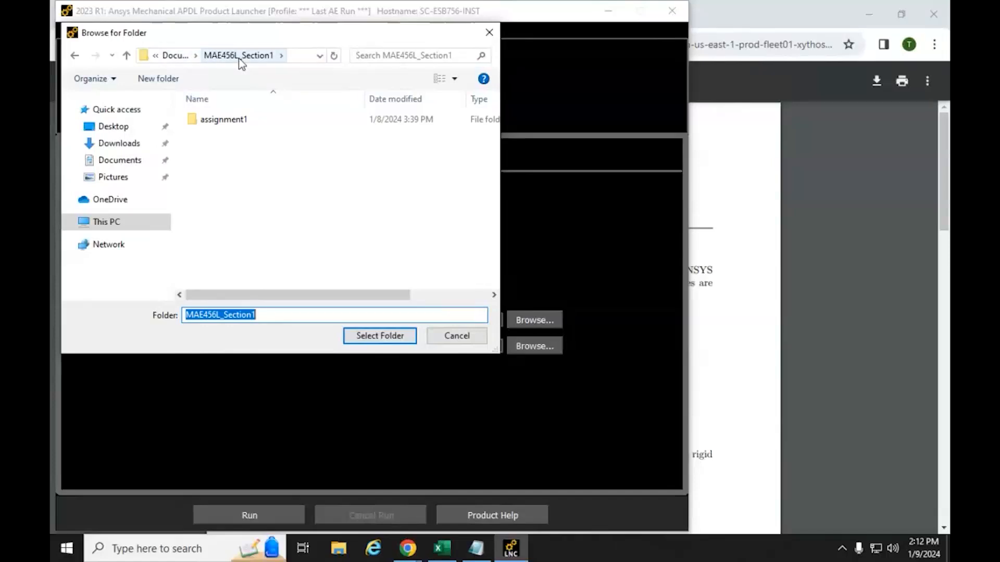
pyautogui.click(174, 56)
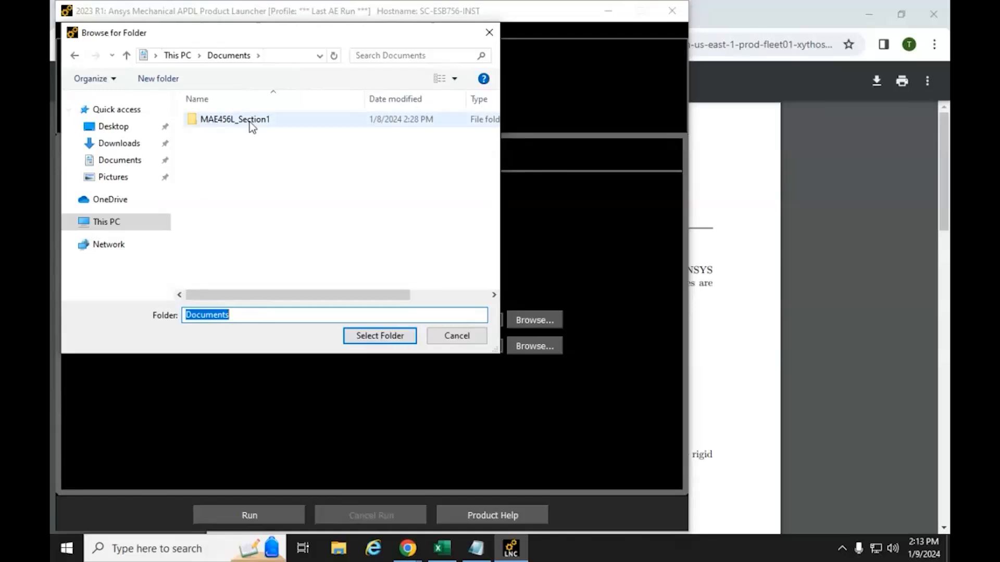
pyautogui.click(159, 83)
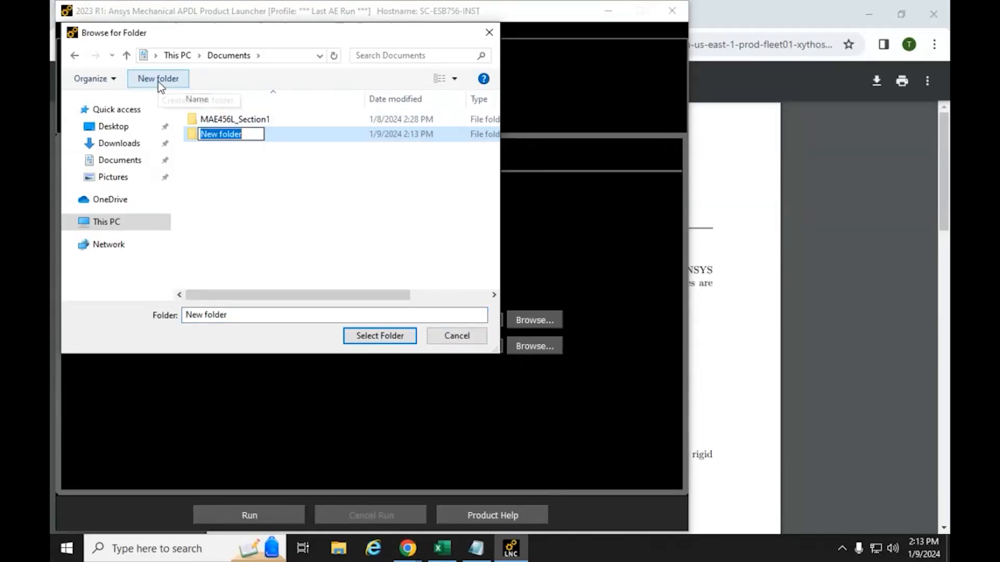
pyautogui.write('MAE')
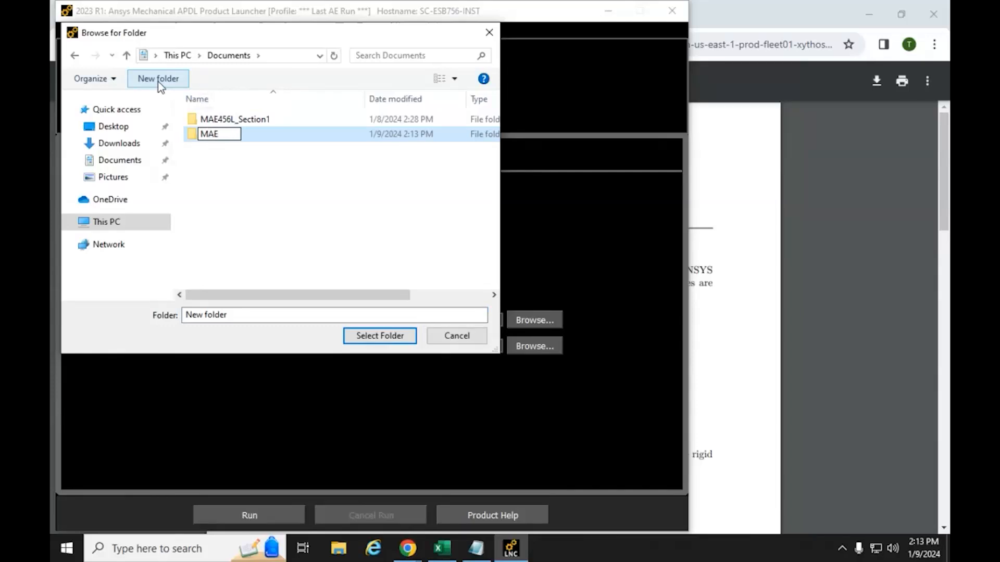
pyautogui.write('456L_Section')
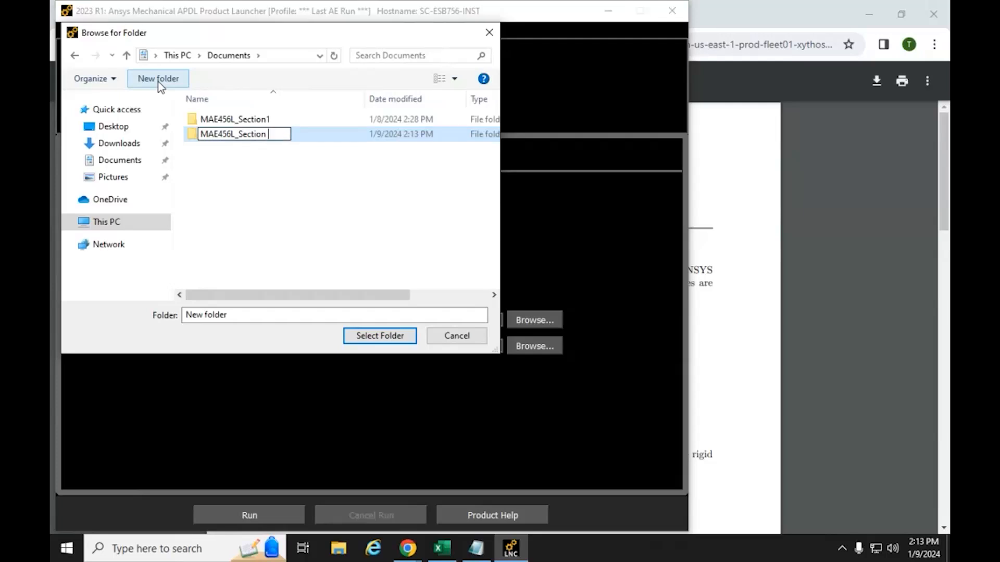
pyautogui.write('2')
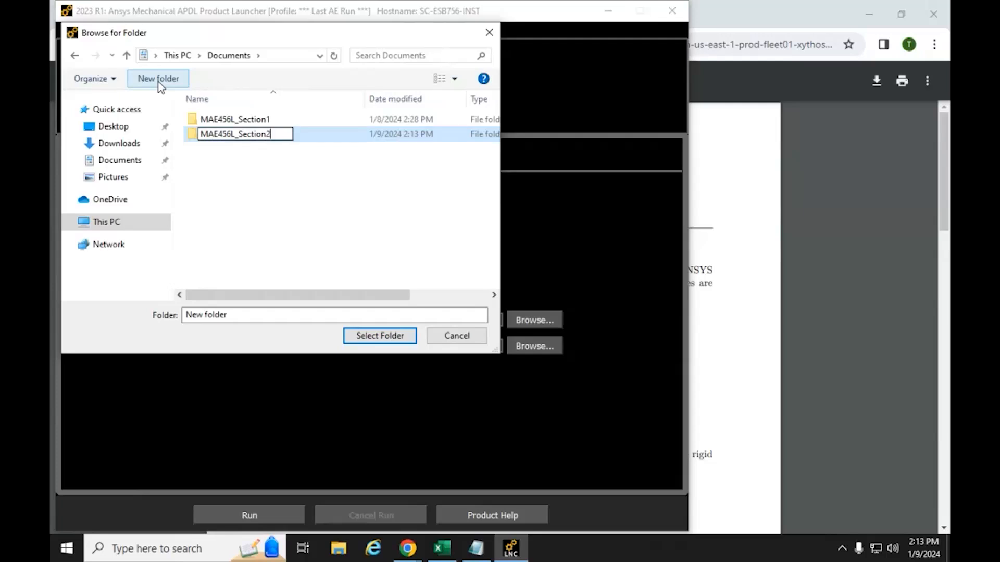
pyautogui.click(292, 203)
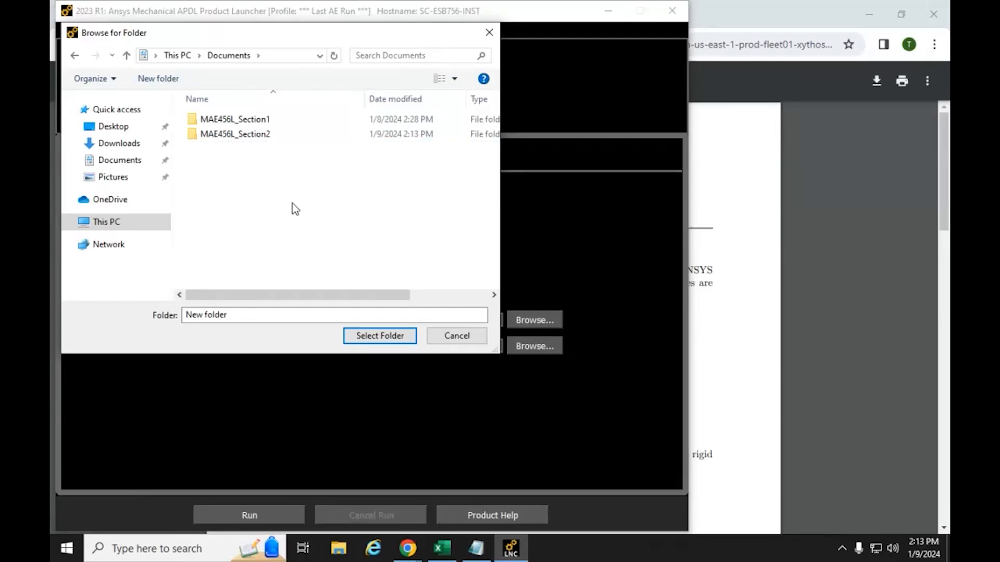
# Choose the MAE456L_Section2 folder as working directory and append the subfolder \assignment1 to its path.
pyautogui.doubleClick(248, 136)
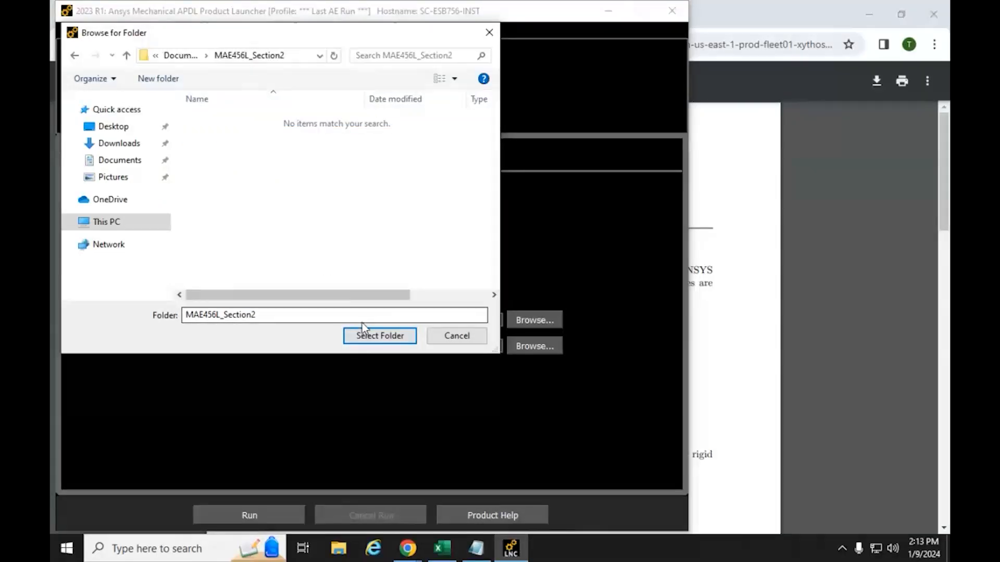
pyautogui.click(380, 336)
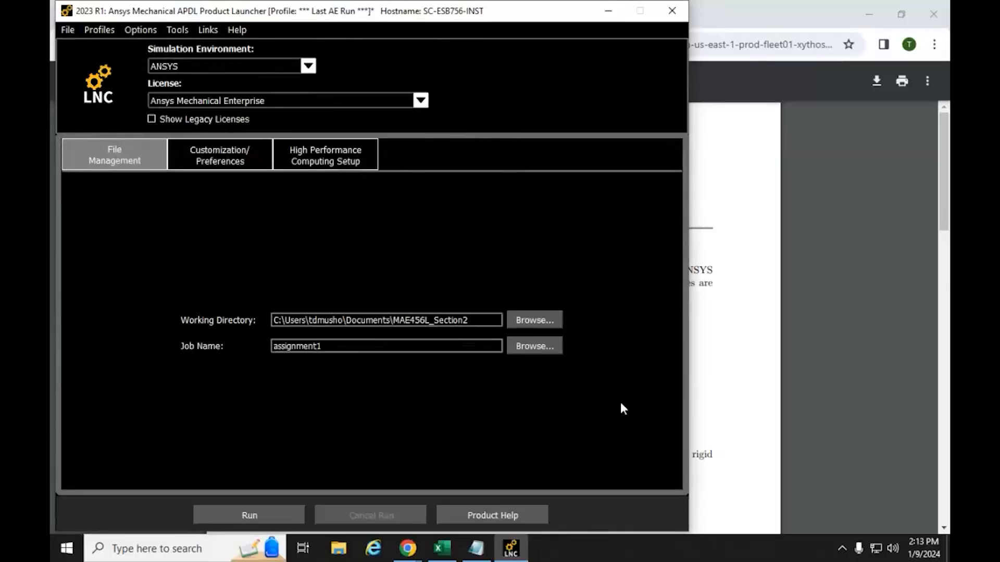
pyautogui.write('\\')
pyautogui.write('assignm')
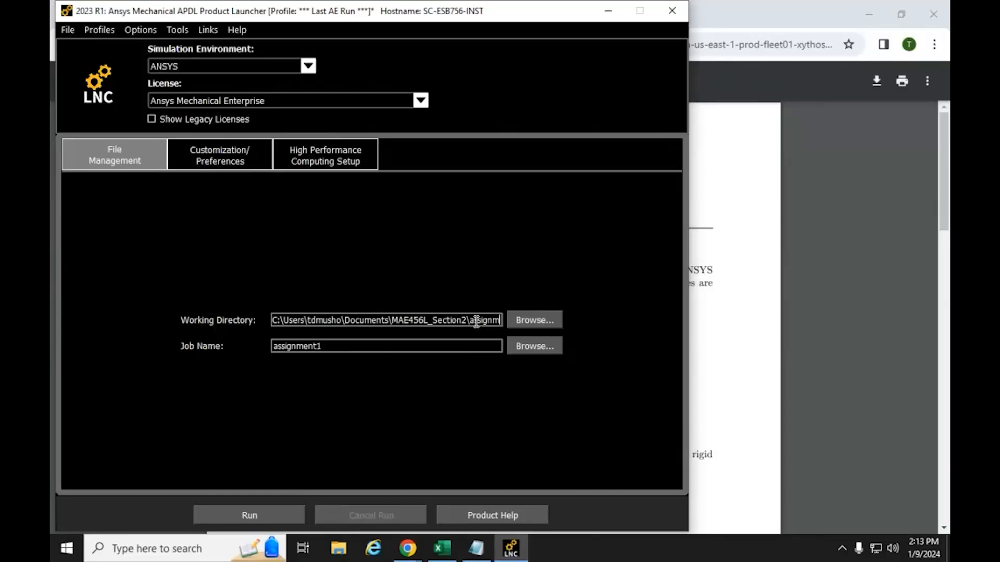
pyautogui.write('ent1')
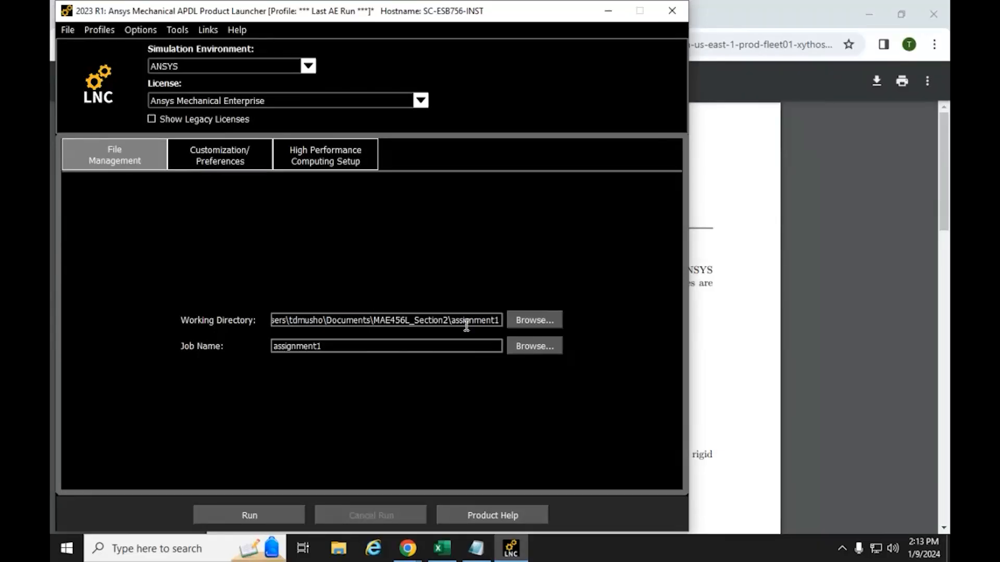
# Run Mechanical APDL with the job name assignment1 and agree to create the missing working directory.
pyautogui.doubleClick(307, 345)
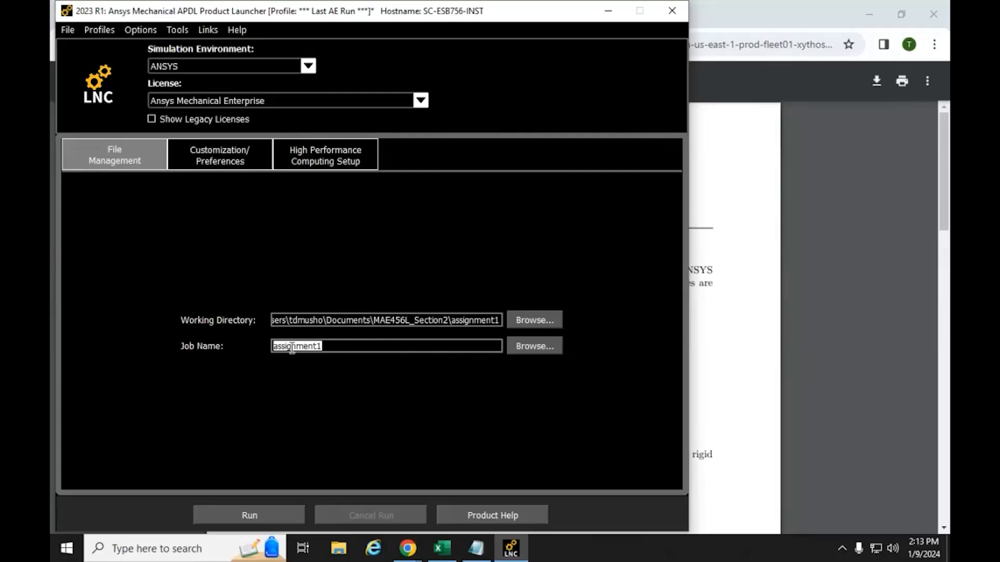
pyautogui.click(325, 347)
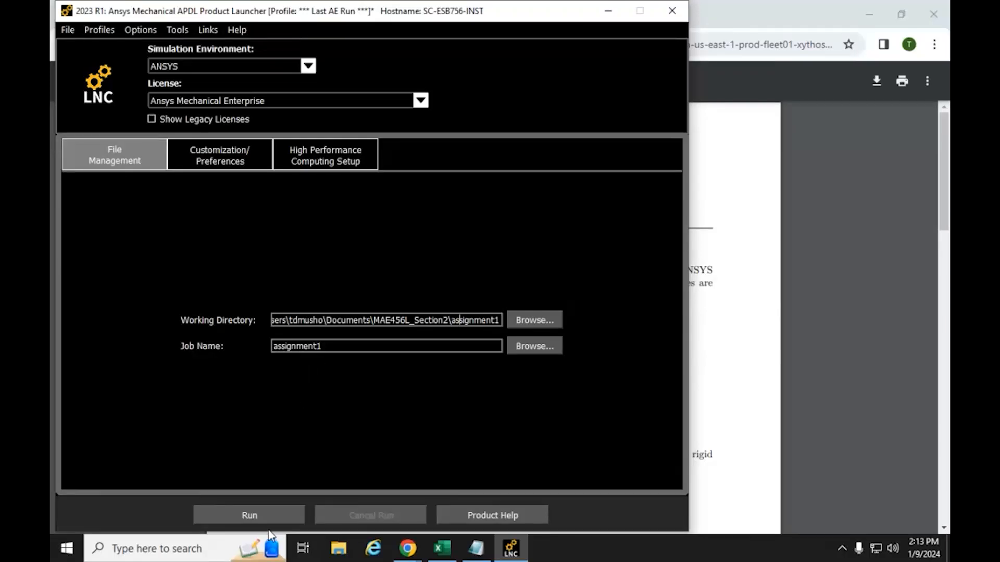
pyautogui.click(261, 517)
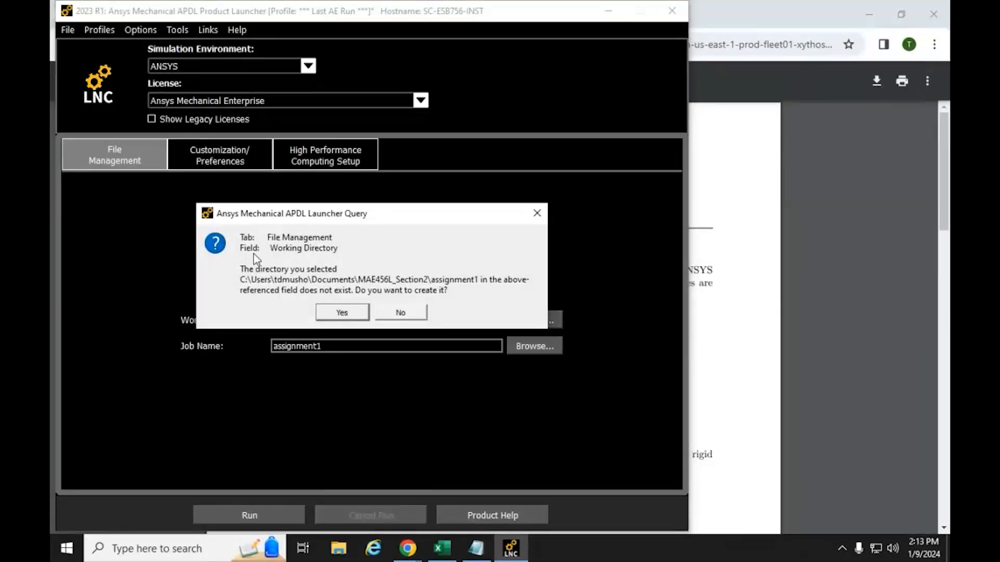
pyautogui.moveTo(439, 220); pyautogui.dragTo(438, 178)
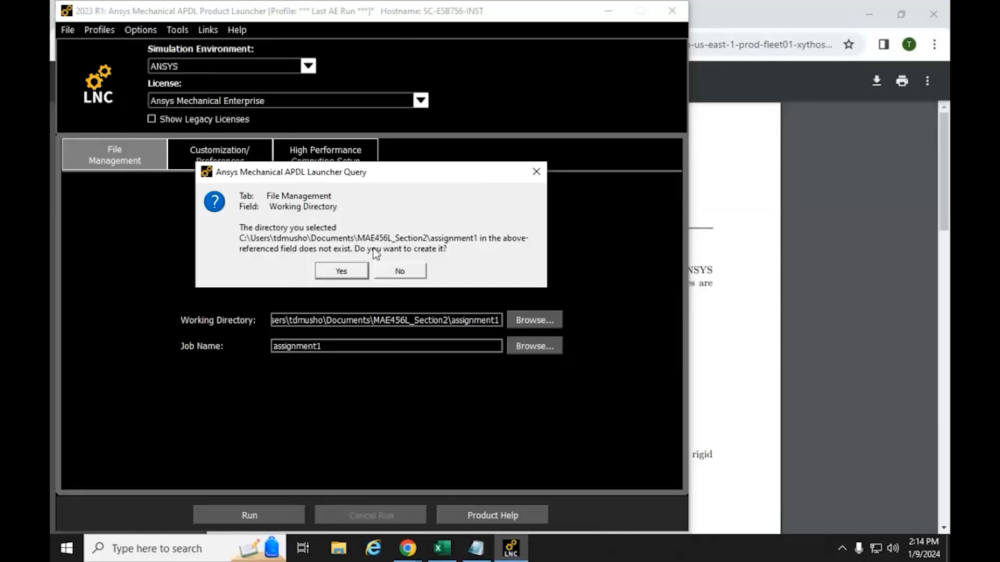
pyautogui.click(344, 277)
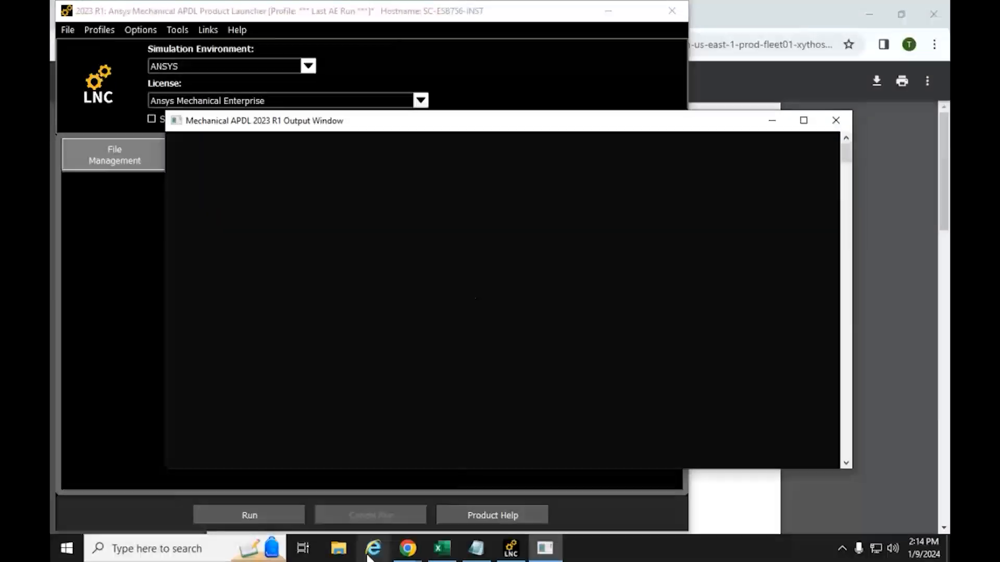
# Open Documents\MAE456L_Section2\assignment1 in File Explorer to examine the generated job files.
pyautogui.click(346, 553)
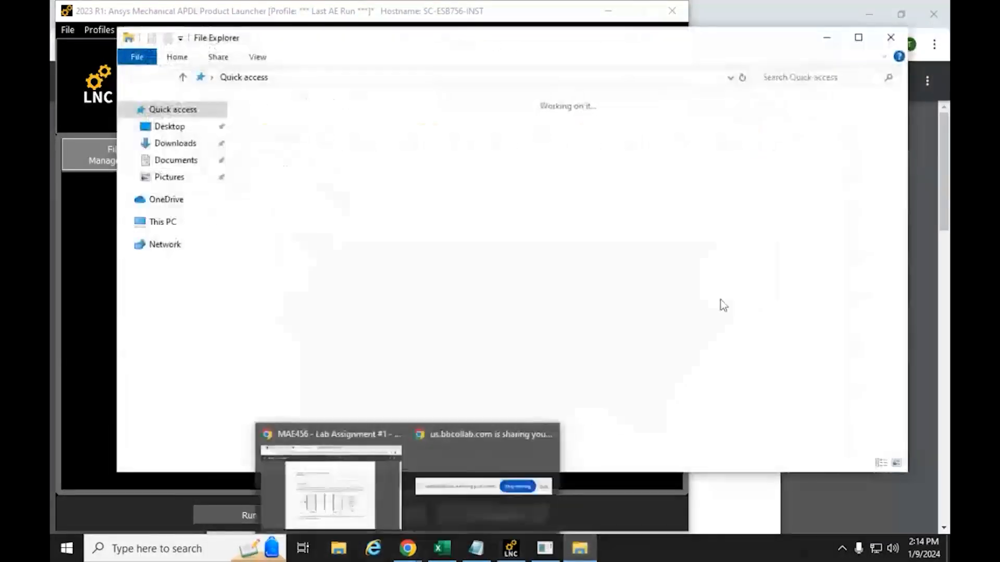
pyautogui.click(167, 161)
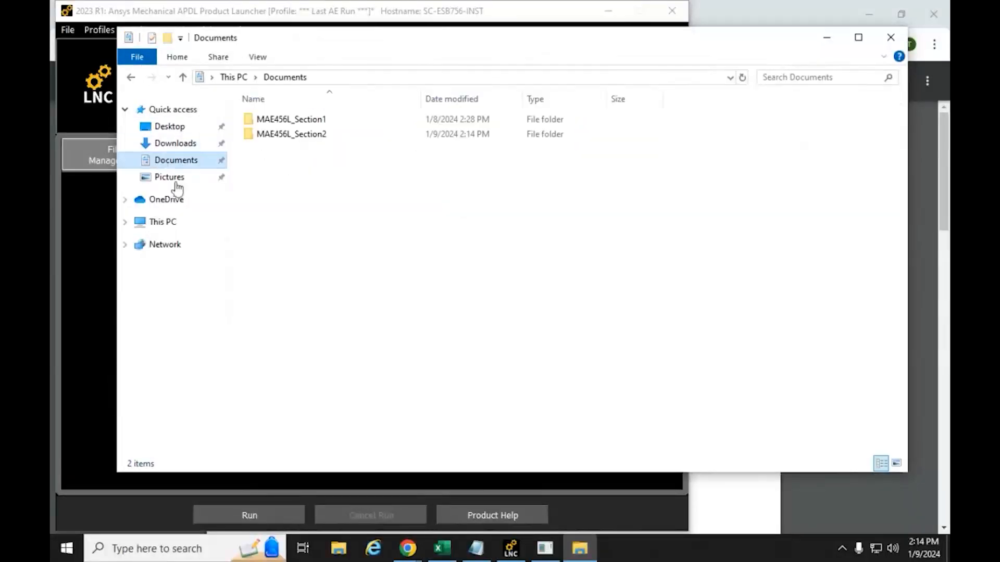
pyautogui.doubleClick(260, 134)
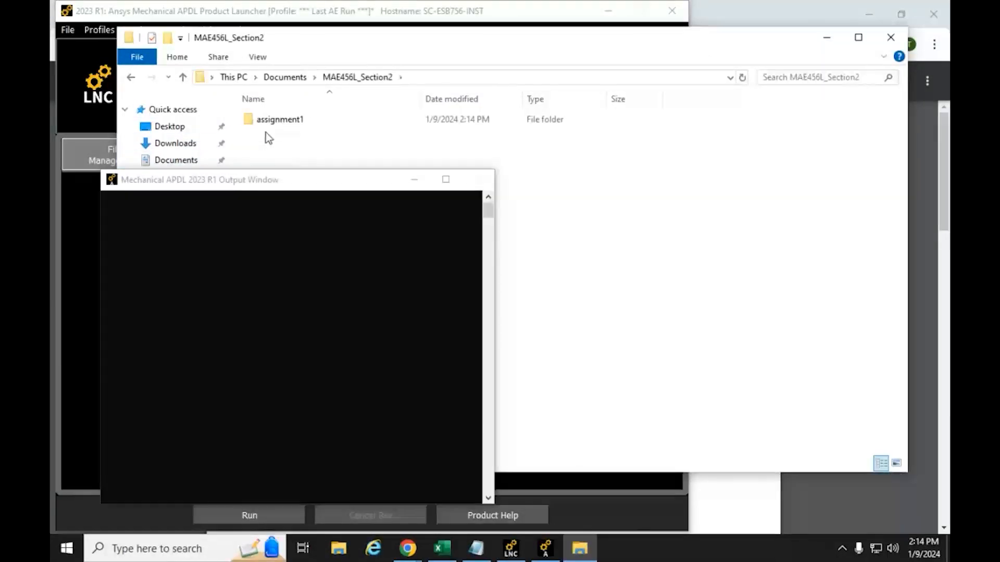
pyautogui.doubleClick(271, 118)
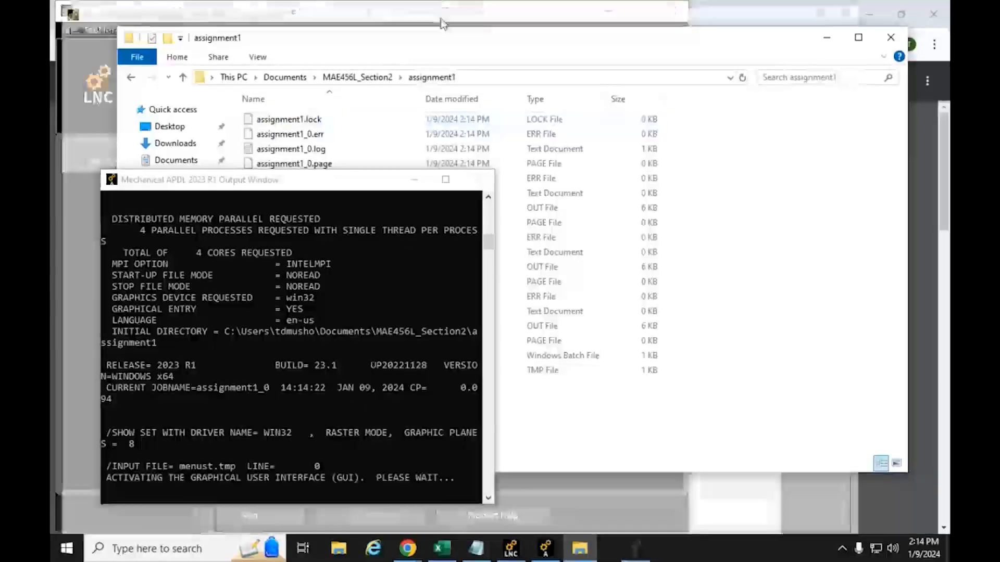
# Move the assignment1 folder window aside, bring the Mechanical Enterprise Utility Menu window forward and maximize it.
pyautogui.moveTo(409, 46); pyautogui.dragTo(503, 43)
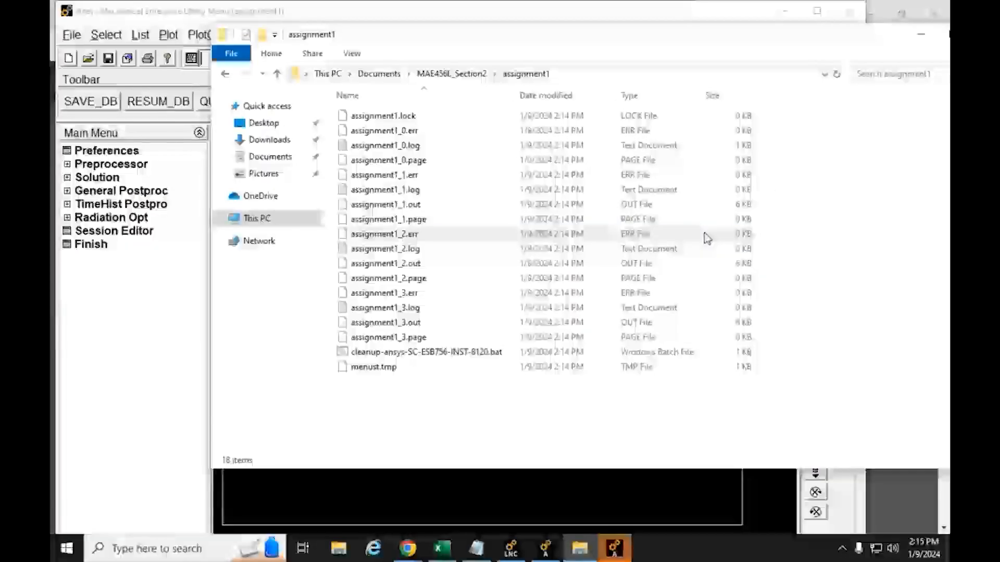
pyautogui.click(610, 17)
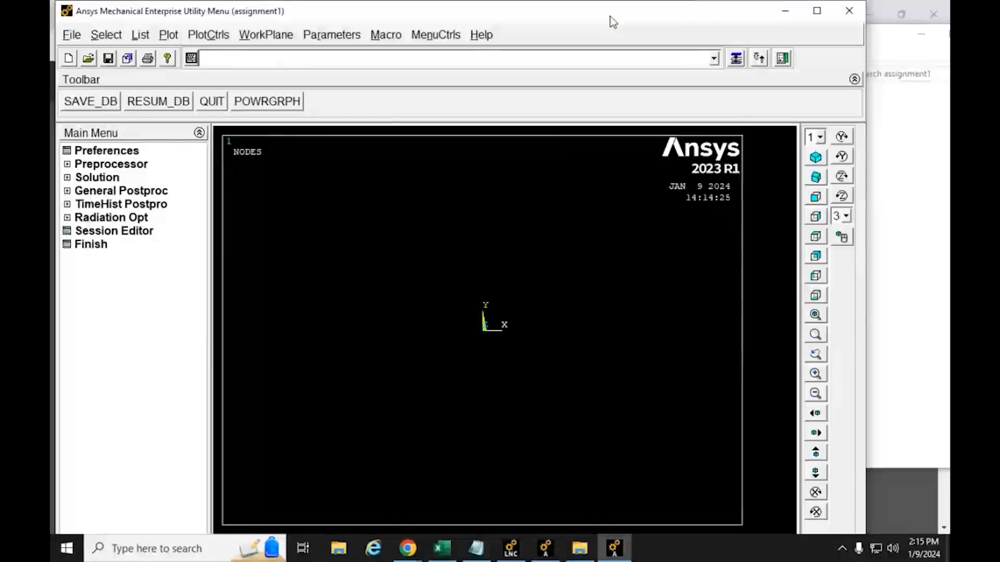
pyautogui.click(814, 11)
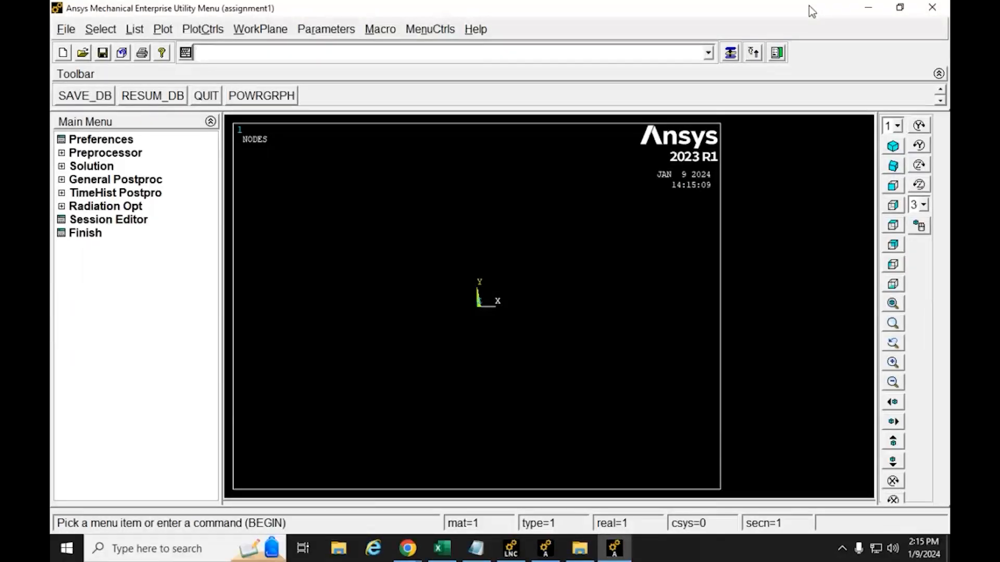
# Examine the Mechanical APDL Output Window and return to the main Utility Menu window.
pyautogui.click(545, 553)
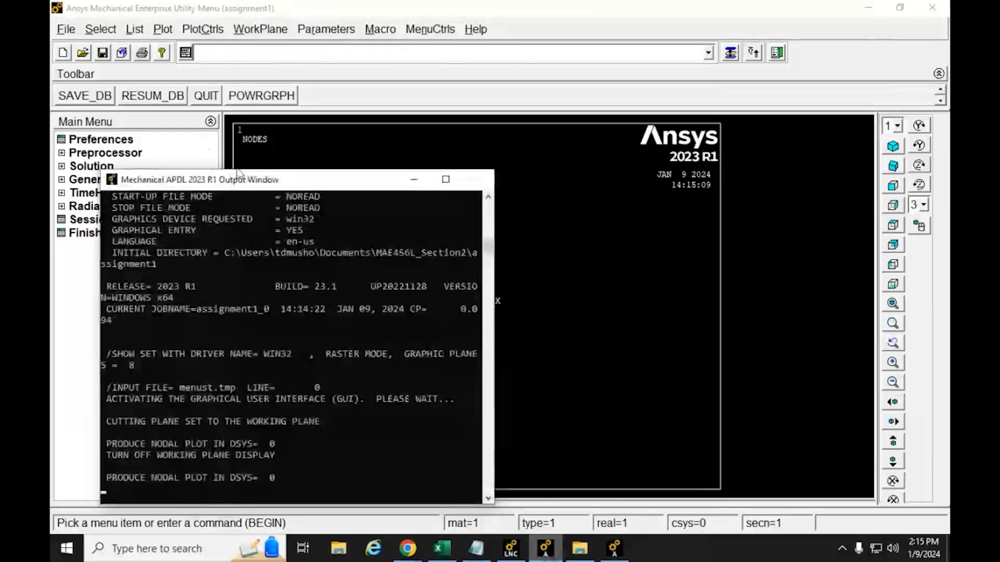
pyautogui.moveTo(263, 179); pyautogui.dragTo(238, 152)
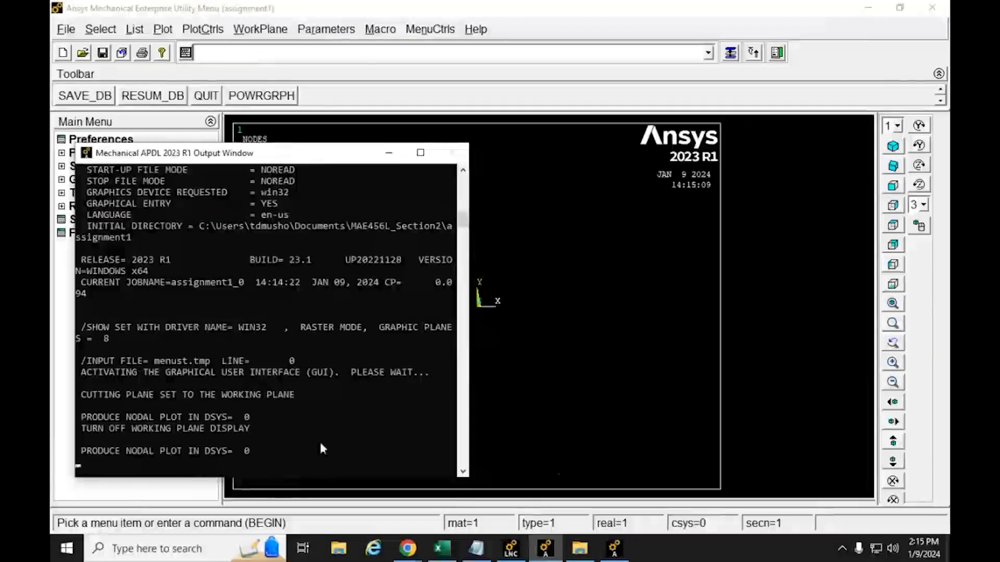
pyautogui.click(585, 425)
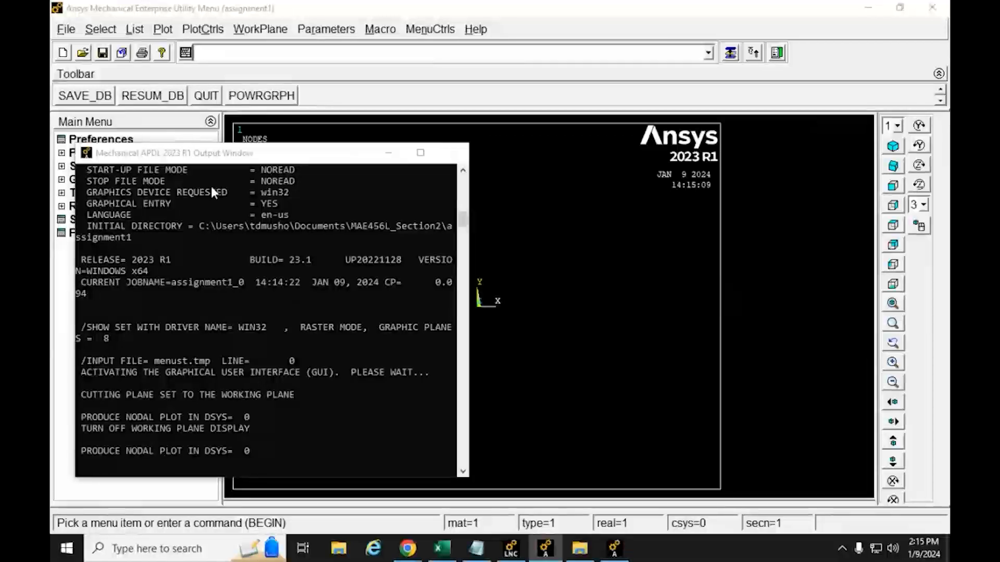
pyautogui.click(240, 4)
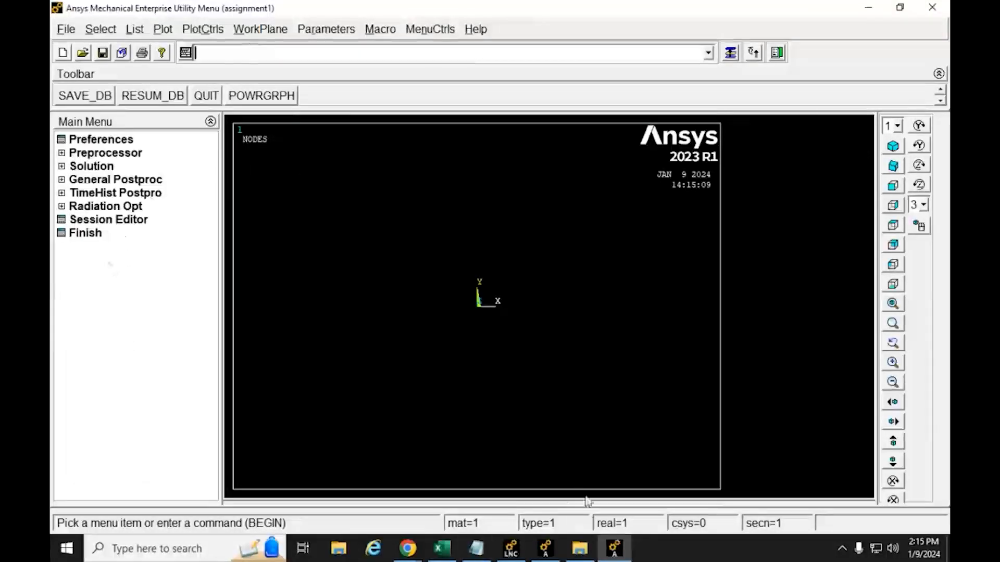
pyautogui.click(546, 553)
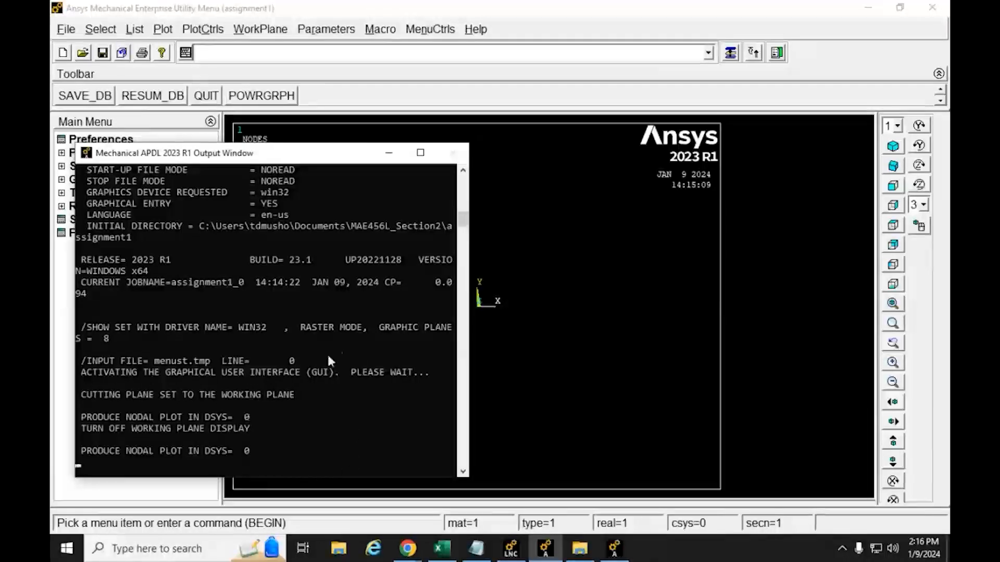
pyautogui.click(301, 8)
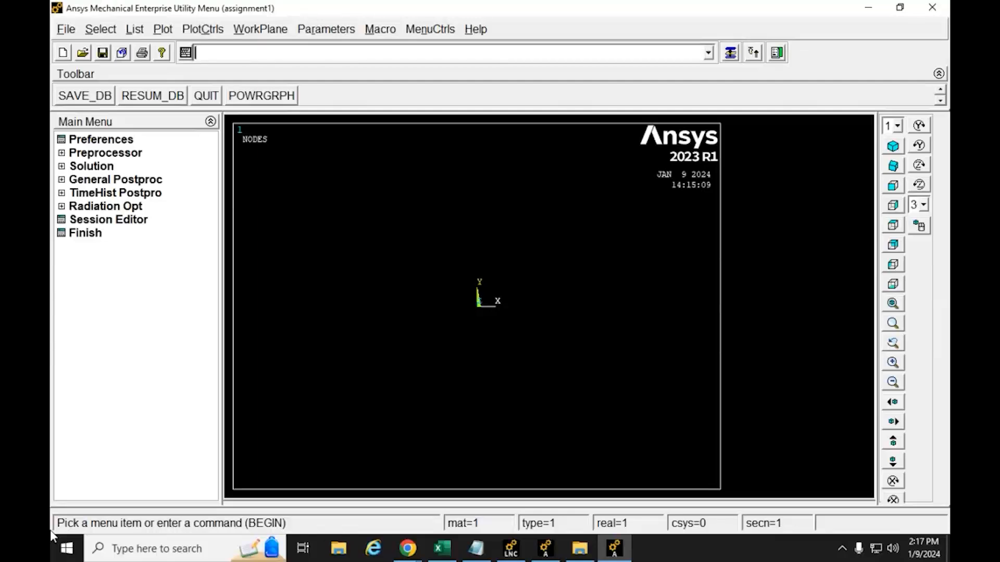
pyautogui.click(63, 153)
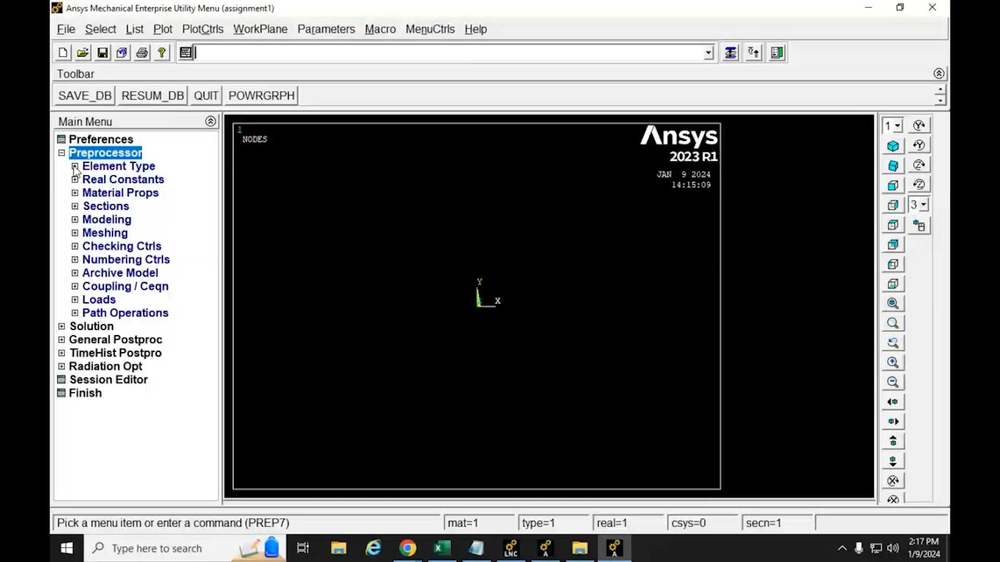
pyautogui.click(76, 167)
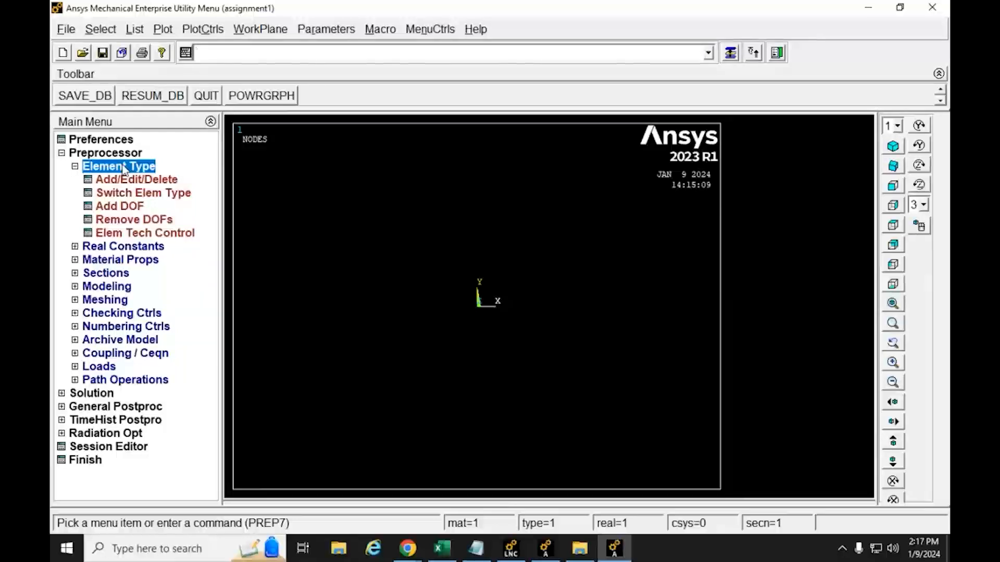
pyautogui.click(75, 167)
pyautogui.click(62, 153)
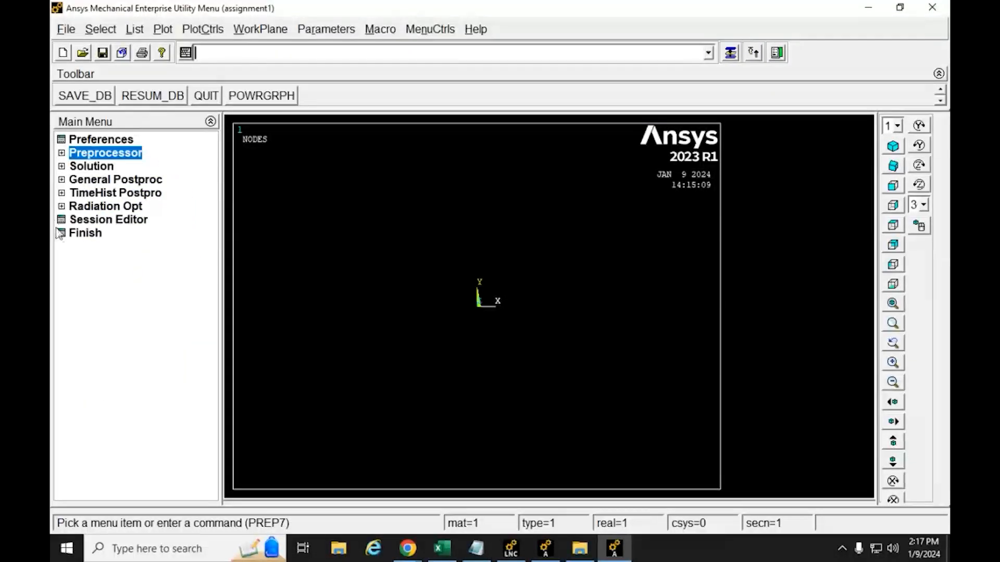
# Expand the Preprocessor branch of the Main Menu down to its Element Type commands.
pyautogui.click(61, 153)
pyautogui.click(62, 153)
pyautogui.click(62, 153)
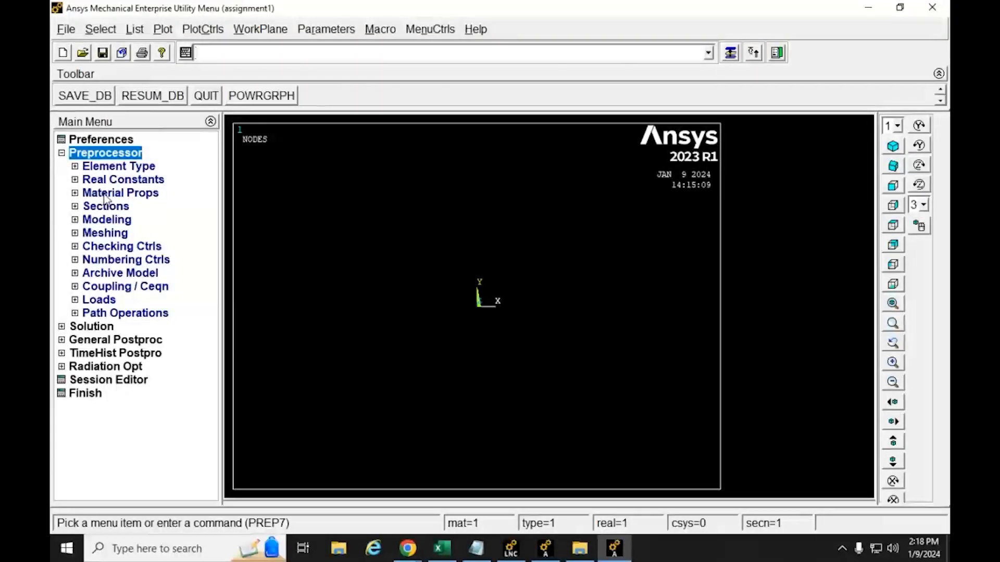
pyautogui.click(75, 167)
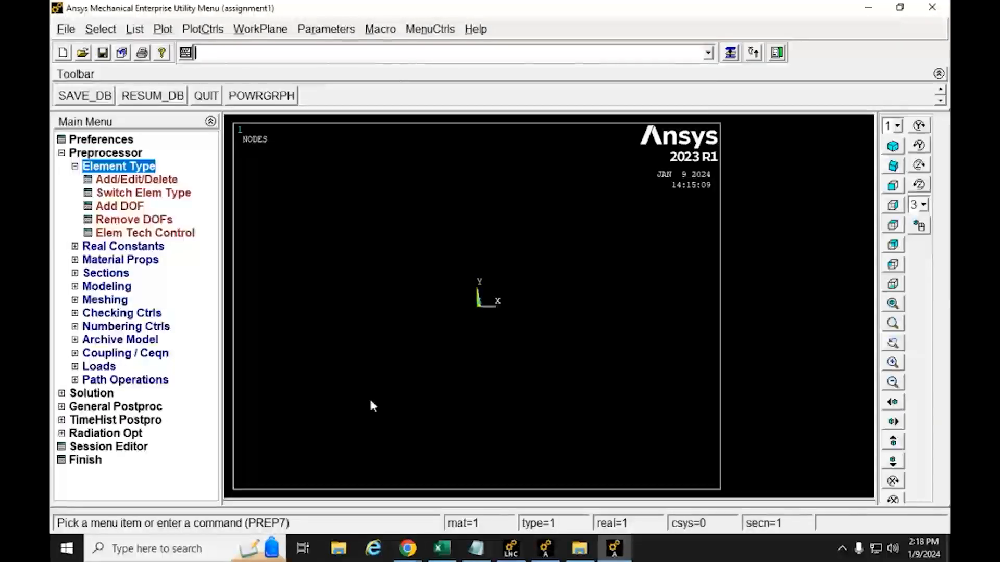
# Switch to the Lab Assignment #1 PDF in Chrome, highlight the Preprocessor>Element Type>Combination>Link 14 instruction, and return to Ansys.
pyautogui.moveTo(408, 548)
pyautogui.click(350, 495)
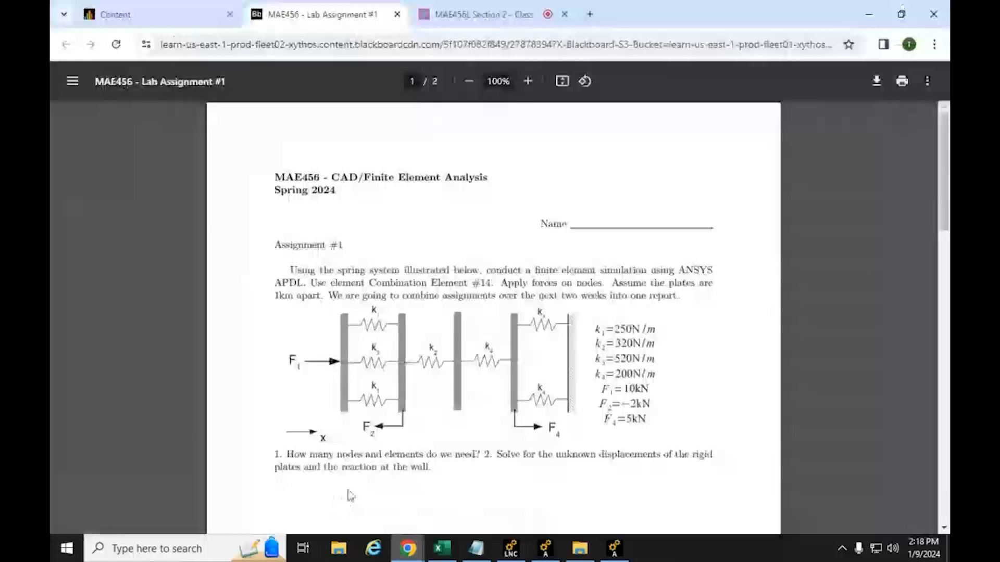
pyautogui.scroll(-12, 385, 333)
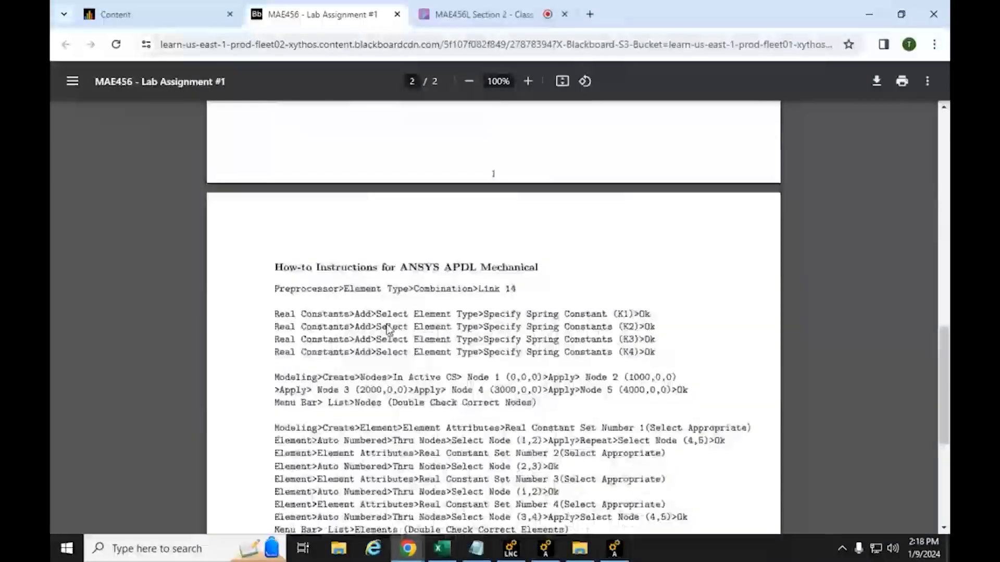
pyautogui.scroll(-3, 388, 329)
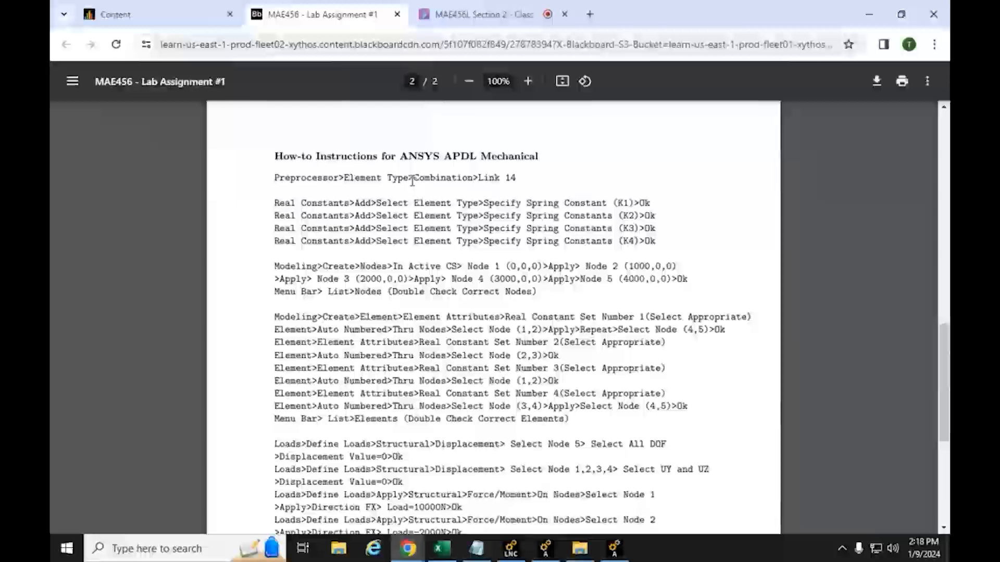
pyautogui.tripleClick(366, 179)
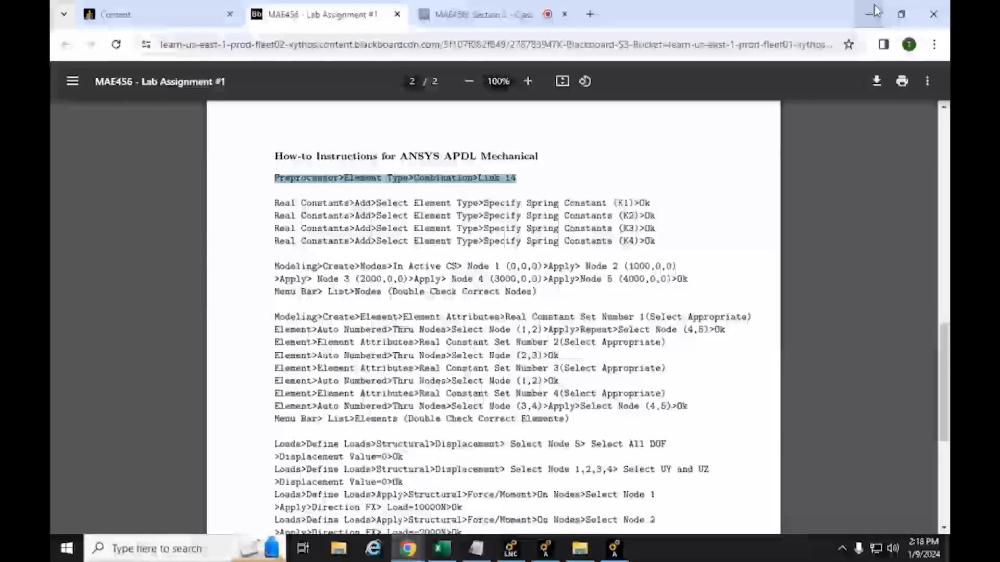
pyautogui.click(875, 11)
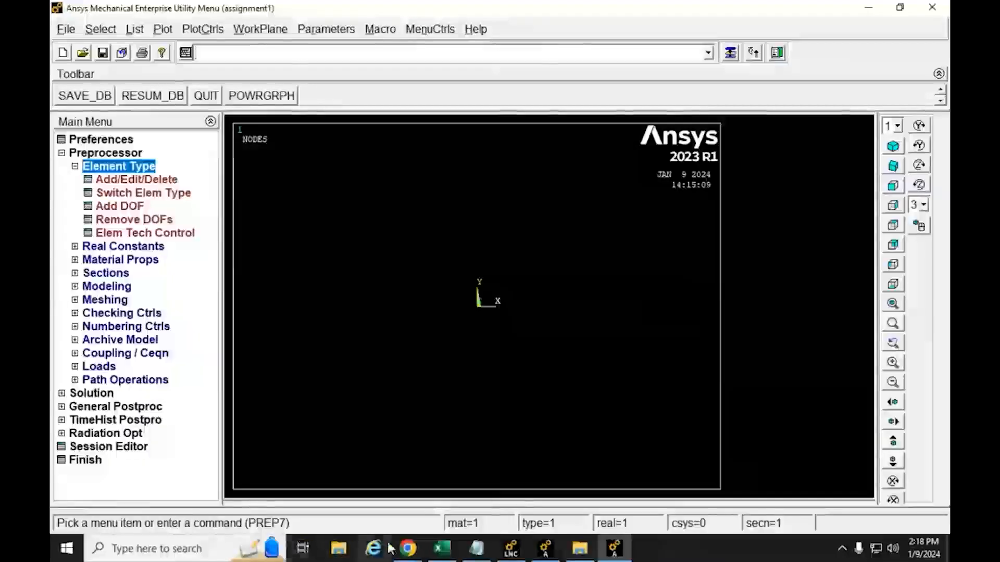
# Highlight "Combination Element #14" in the assignment PDF's problem statement in Chrome and return to Ansys.
pyautogui.moveTo(415, 544)
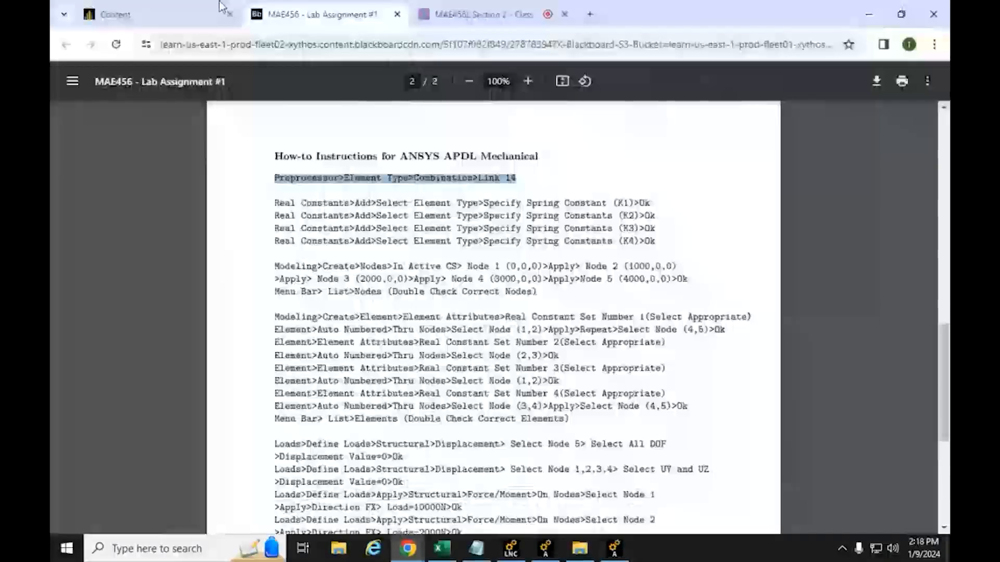
pyautogui.click(221, 6)
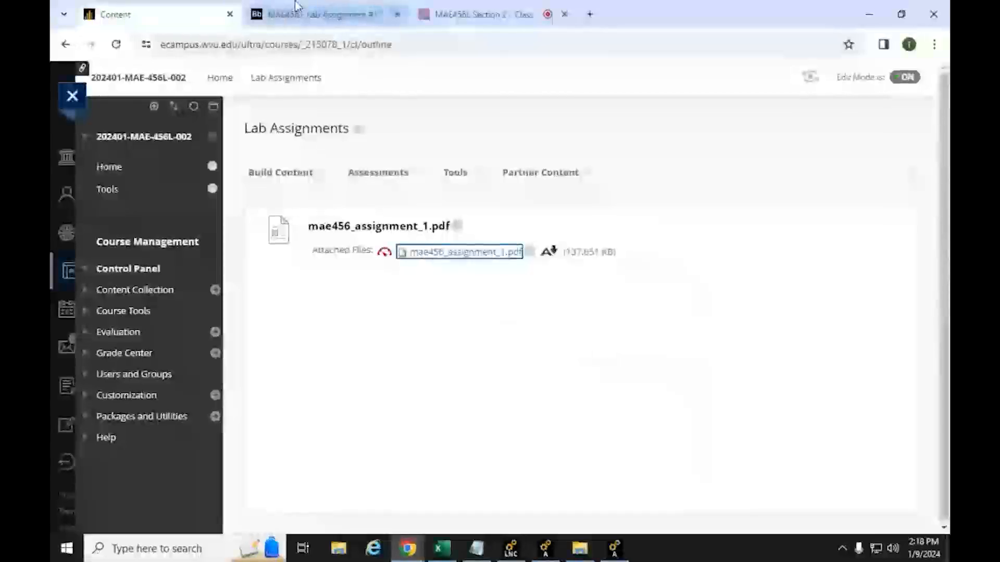
pyautogui.click(298, 6)
pyautogui.scroll(10, 370, 255)
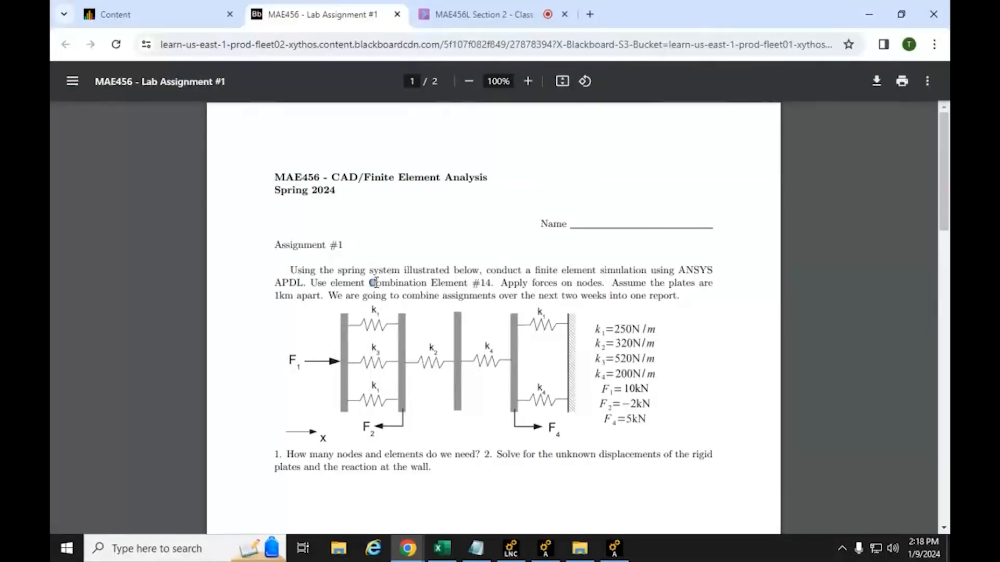
pyautogui.moveTo(375, 283); pyautogui.dragTo(487, 282)
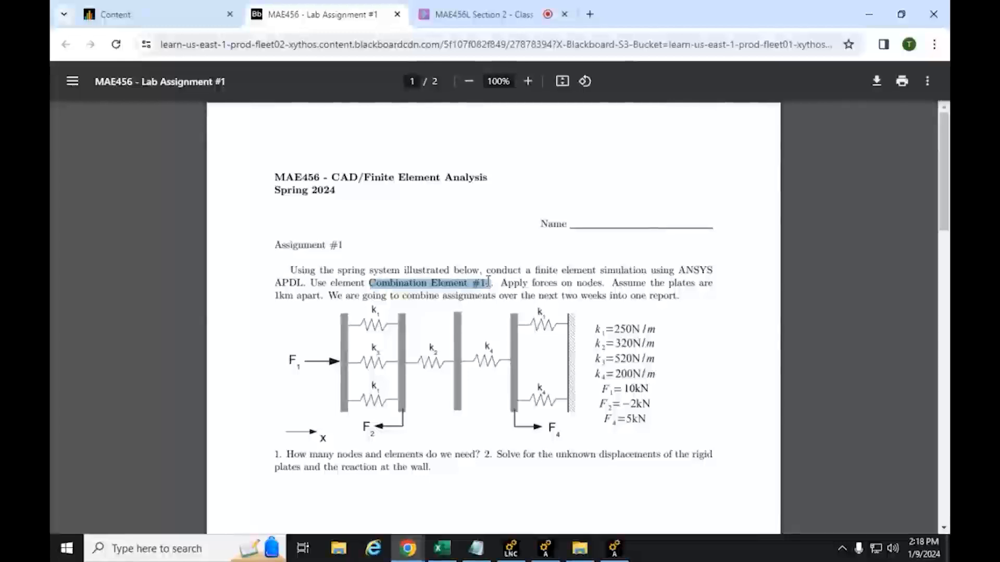
pyautogui.click(877, 5)
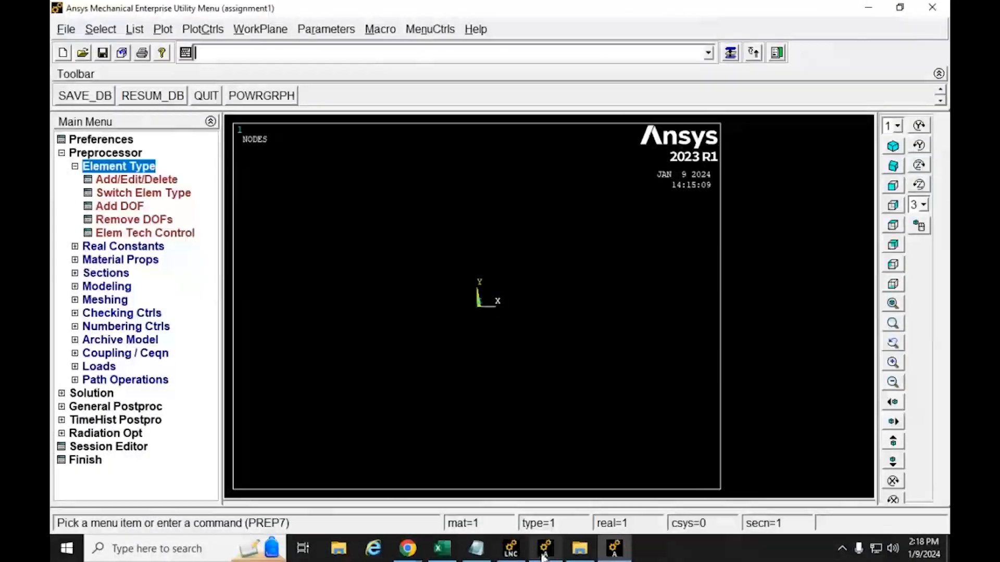
# Review the How-to Instructions for ANSYS APDL Mechanical in the assignment PDF once more and return to Ansys.
pyautogui.moveTo(549, 553)
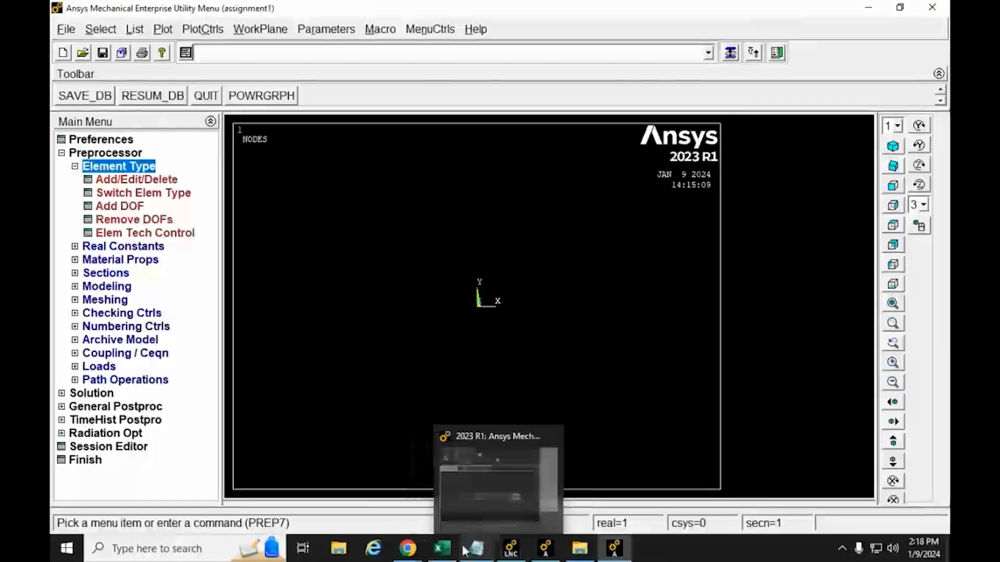
pyautogui.moveTo(408, 548)
pyautogui.click(376, 495)
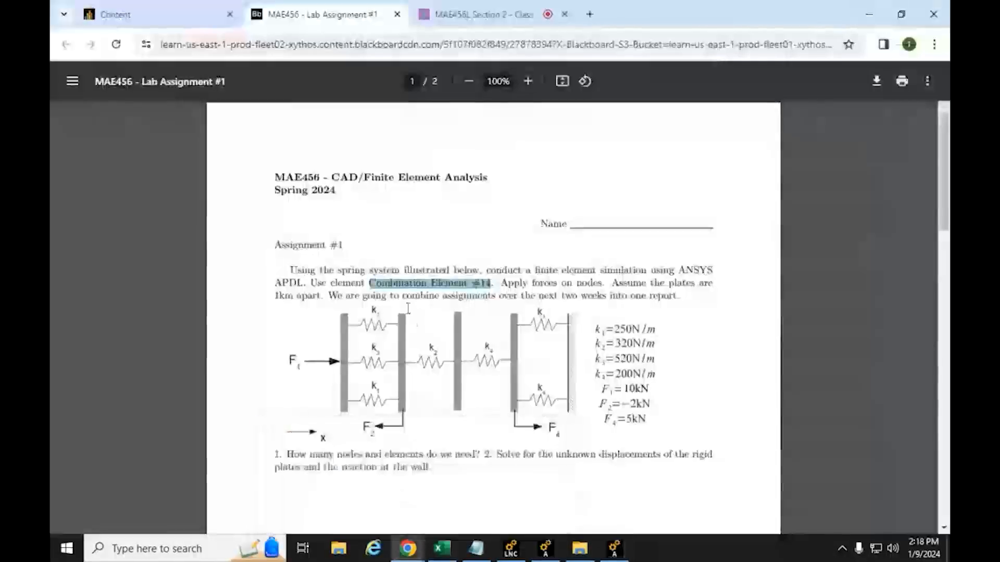
pyautogui.scroll(-10, 400, 315)
pyautogui.scroll(-2, 399, 315)
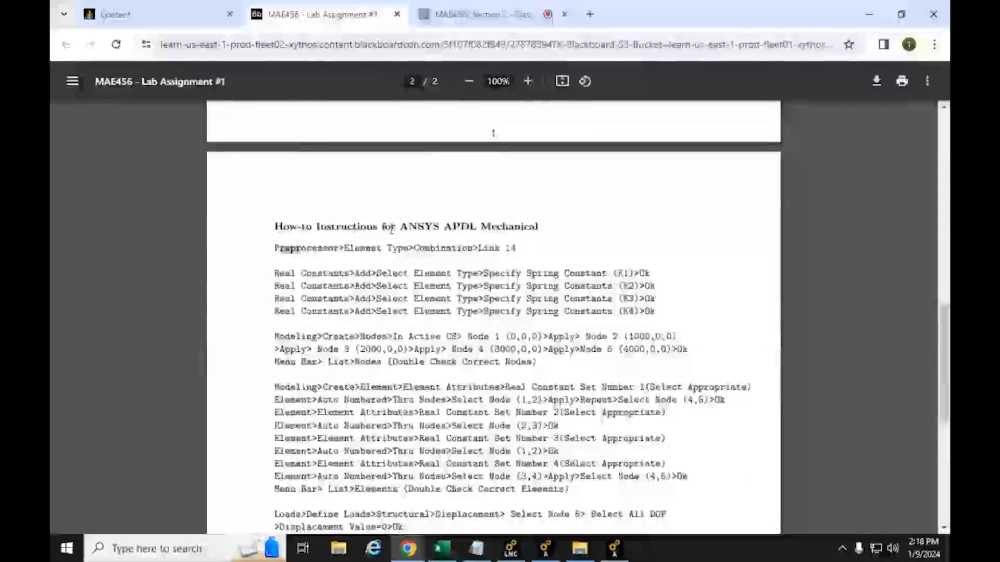
pyautogui.click(931, 8)
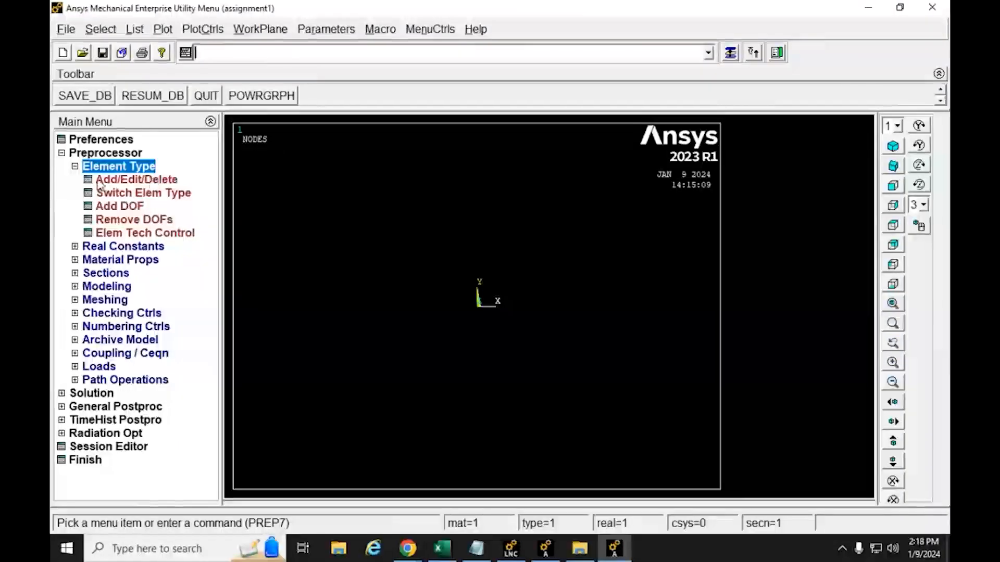
# Open the Element Types dialog for adding an element and bring up the Library of Element Types.
pyautogui.click(98, 180)
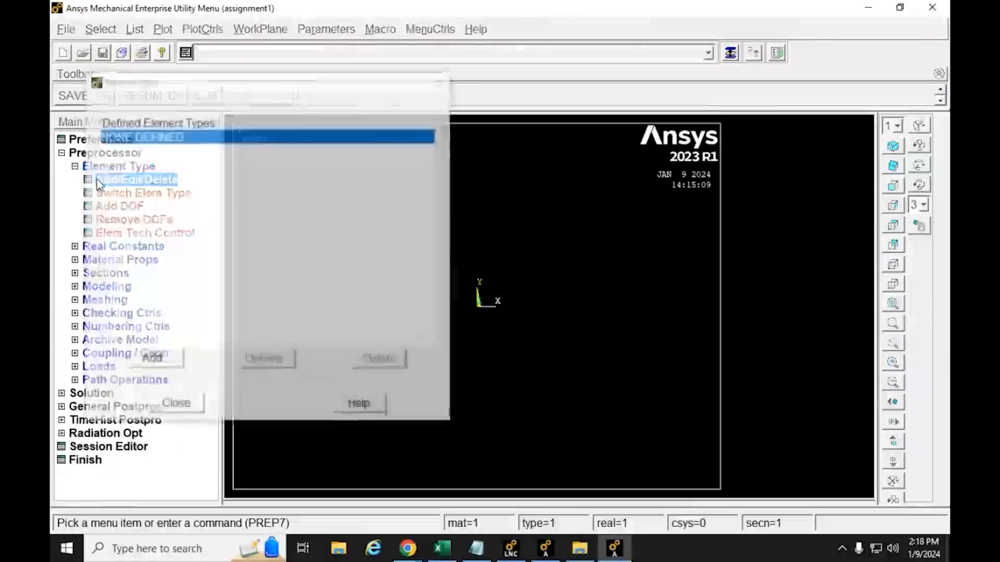
pyautogui.moveTo(158, 79); pyautogui.dragTo(308, 64)
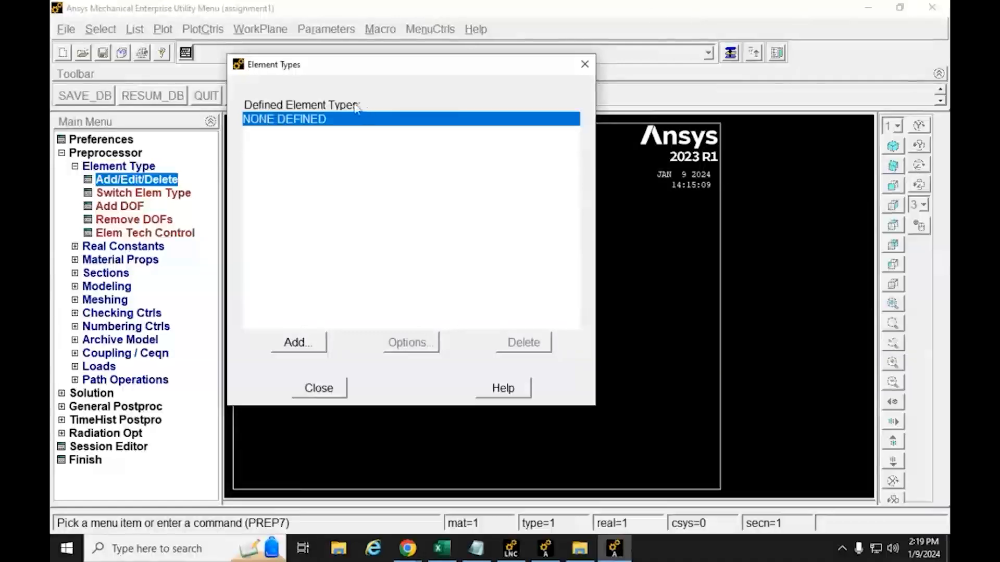
pyautogui.click(287, 345)
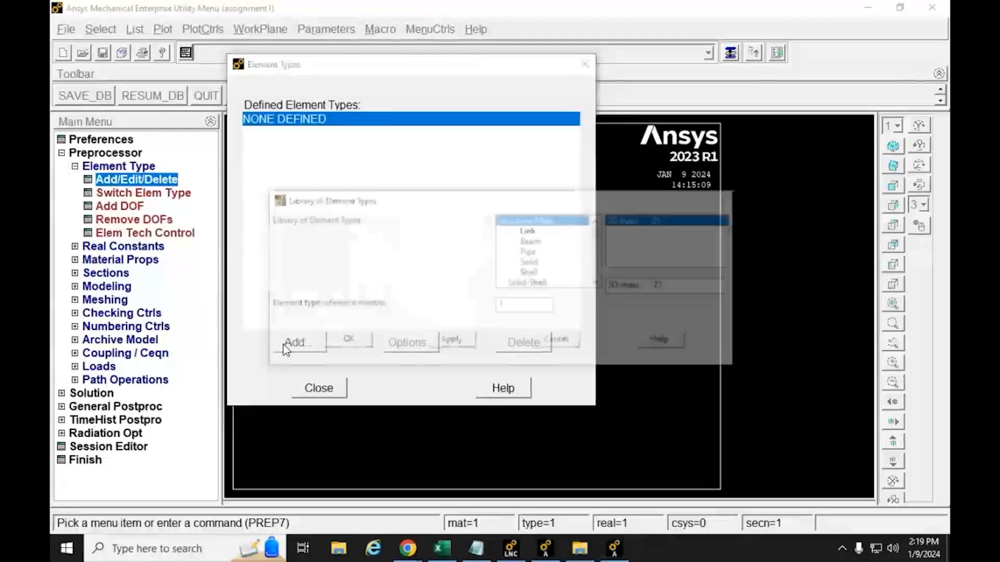
pyautogui.moveTo(397, 179); pyautogui.dragTo(376, 142)
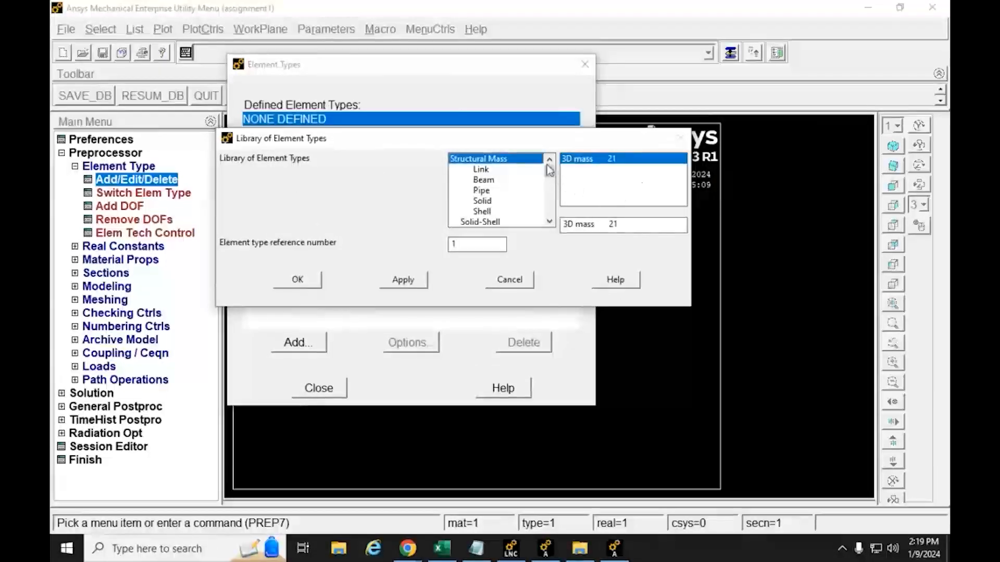
# Browse the element library's categories, examining the element options offered for Solid and Shell.
pyautogui.moveTo(548, 172)
pyautogui.mouseDown()
pyautogui.moveTo(549, 213)
pyautogui.moveTo(550, 162)
pyautogui.mouseUp()
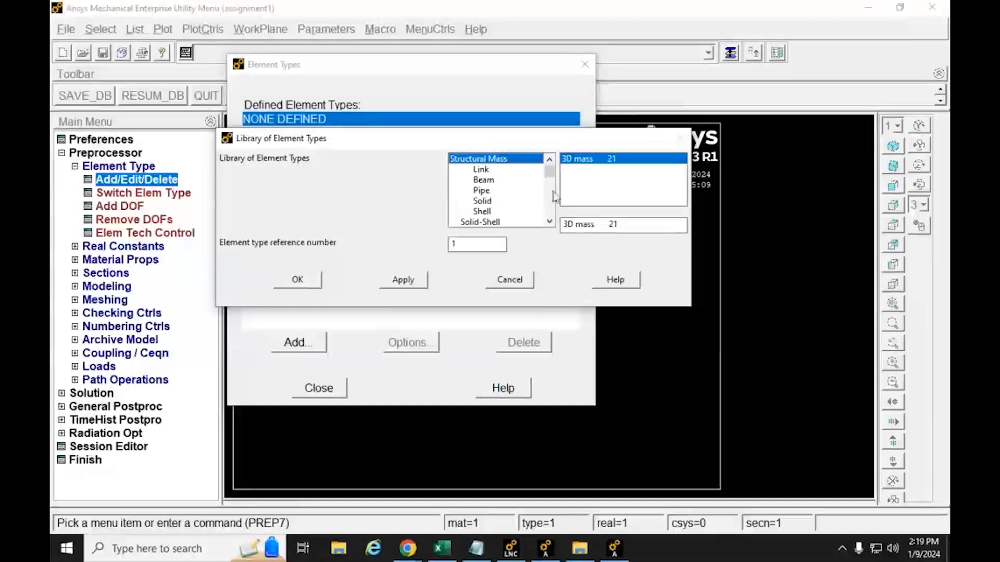
pyautogui.click(479, 202)
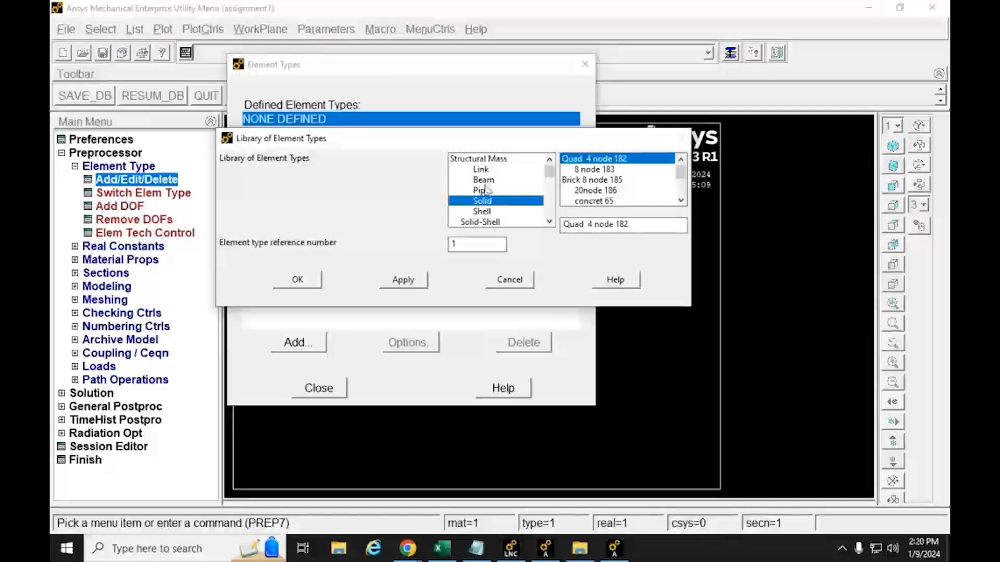
pyautogui.click(483, 211)
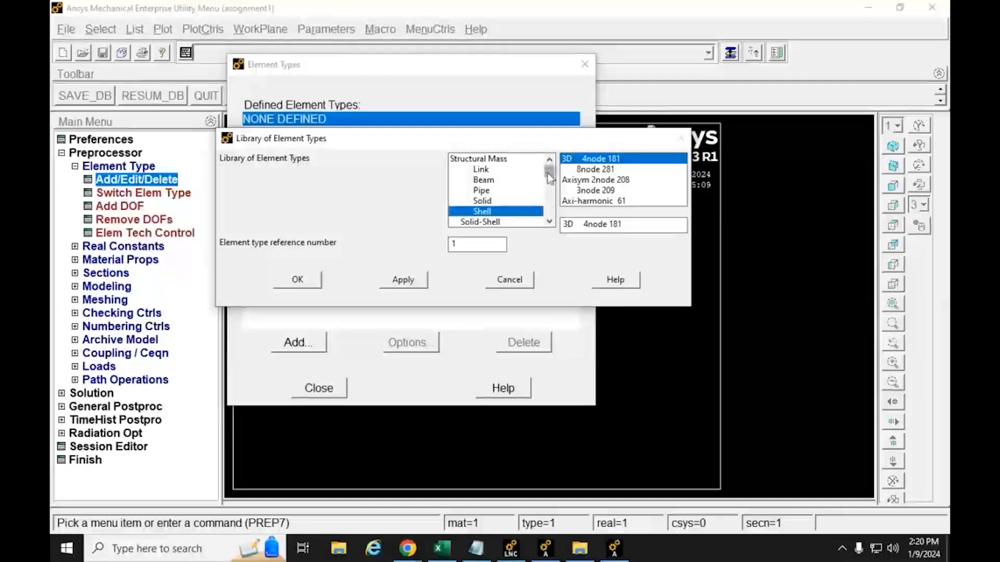
pyautogui.moveTo(550, 174); pyautogui.dragTo(551, 186)
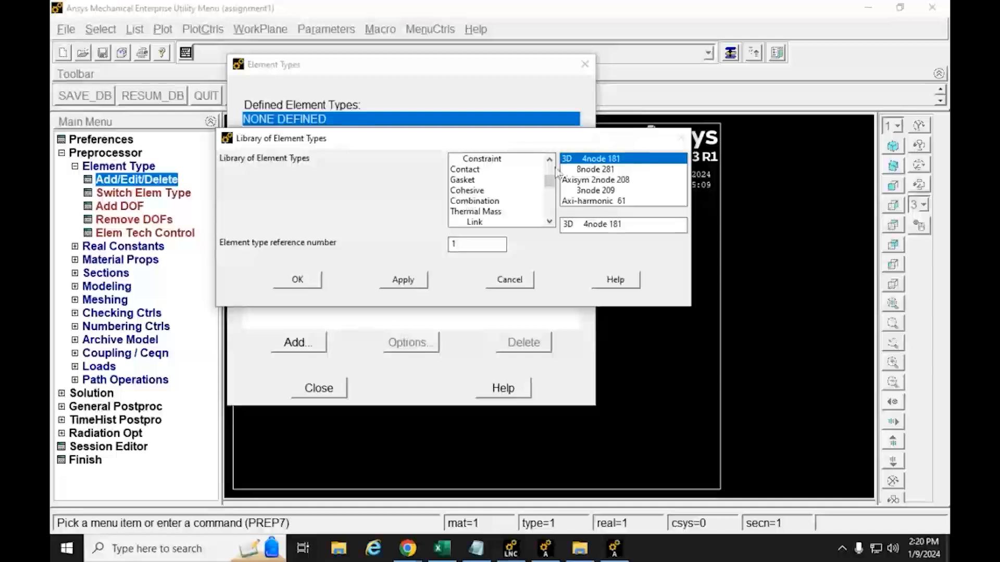
pyautogui.scroll(-2, 552, 187)
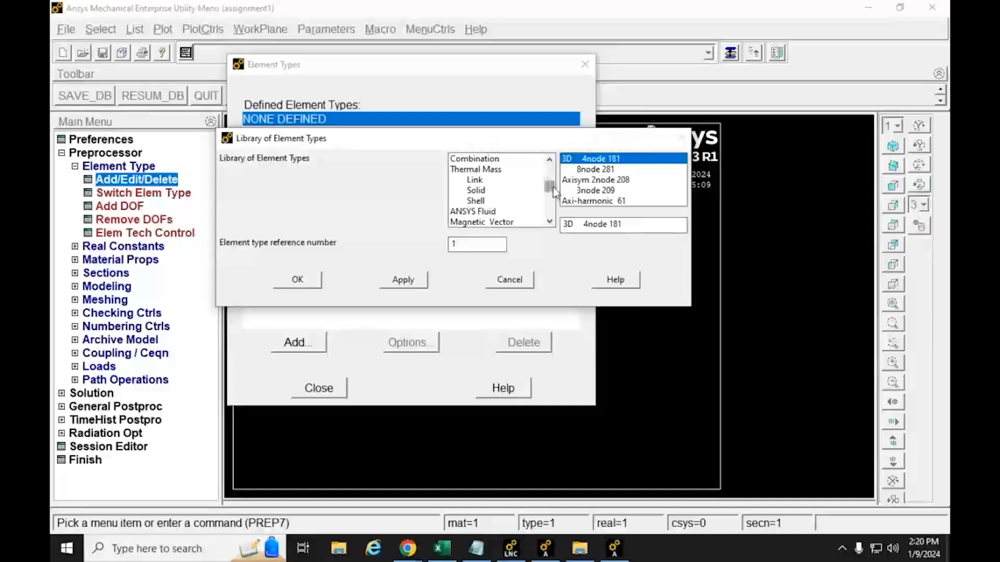
pyautogui.moveTo(553, 191); pyautogui.dragTo(552, 182)
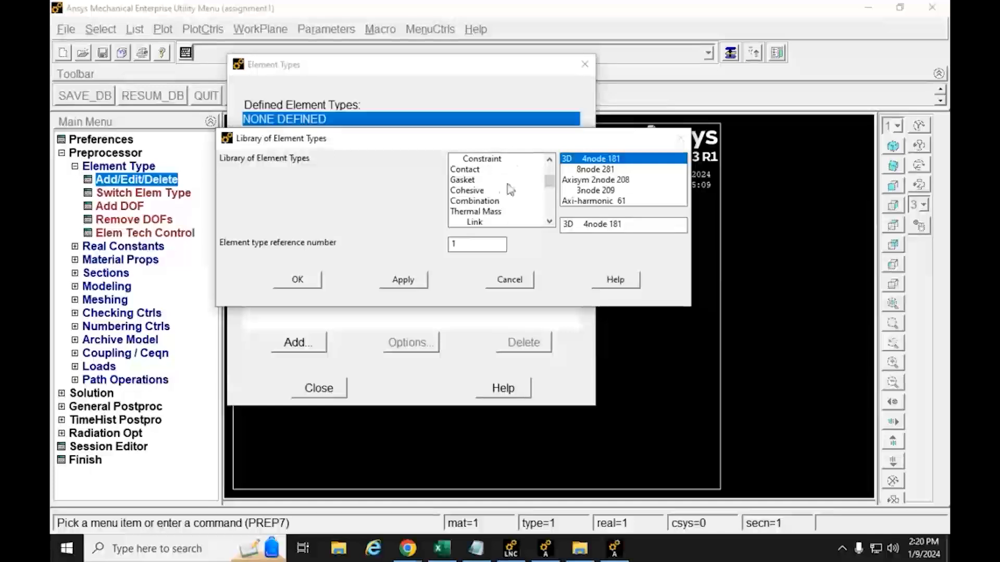
# Add the Combination element Spring-damper 14 as element type 1 and close the Element Types dialog.
pyautogui.click(467, 203)
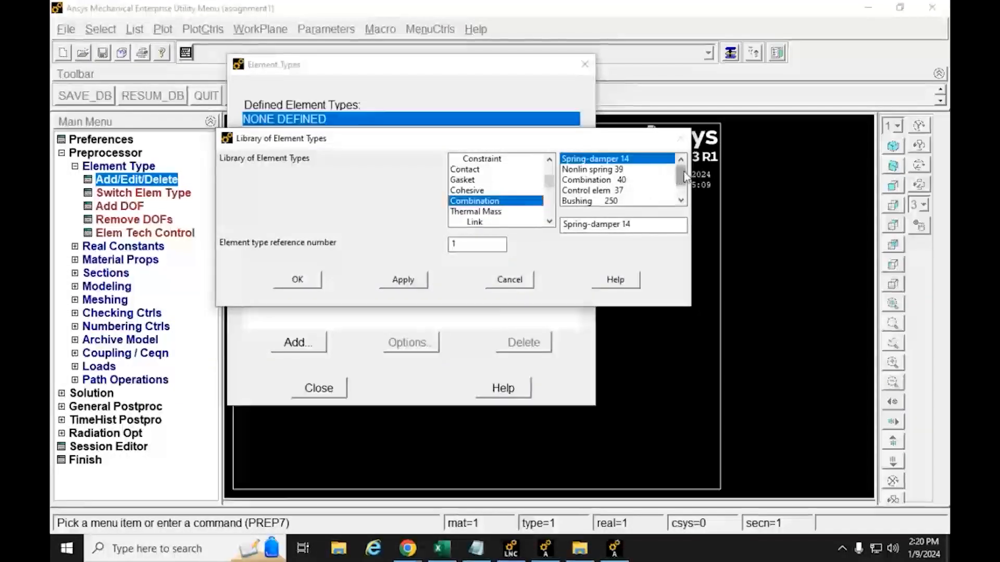
pyautogui.moveTo(682, 174)
pyautogui.mouseDown()
pyautogui.moveTo(684, 185)
pyautogui.moveTo(684, 171)
pyautogui.mouseUp()
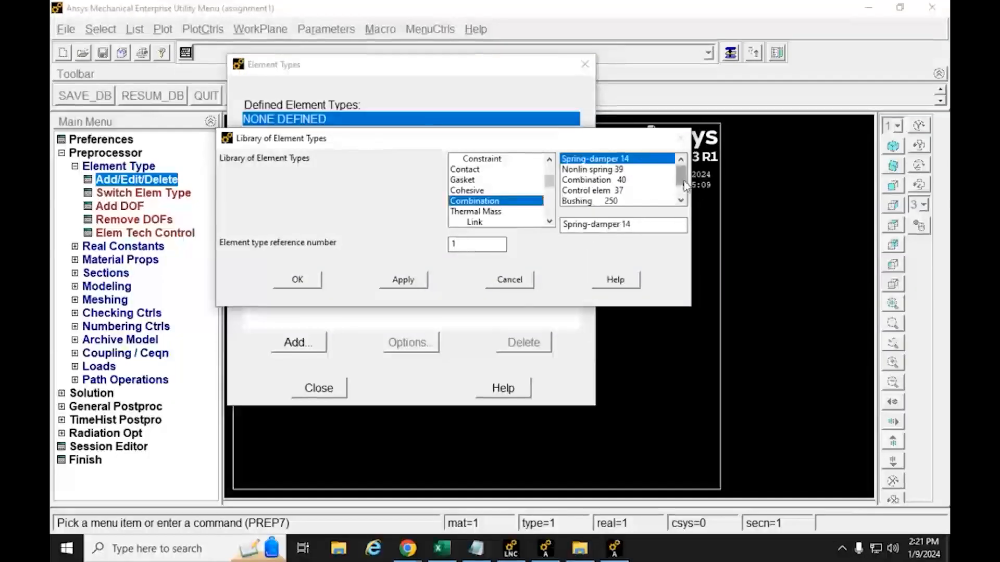
pyautogui.scroll(-1, 685, 186)
pyautogui.scroll(1, 651, 161)
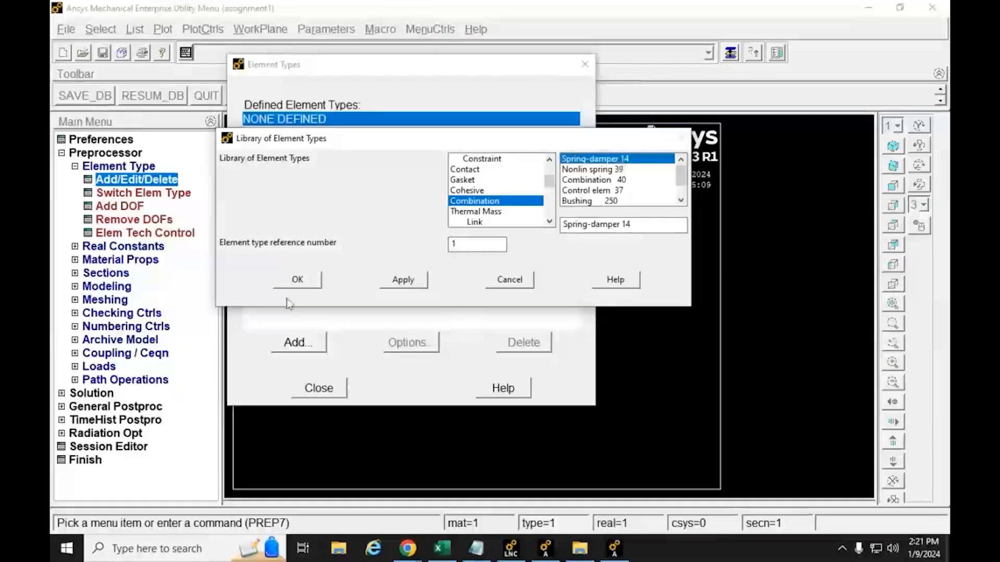
pyautogui.click(298, 281)
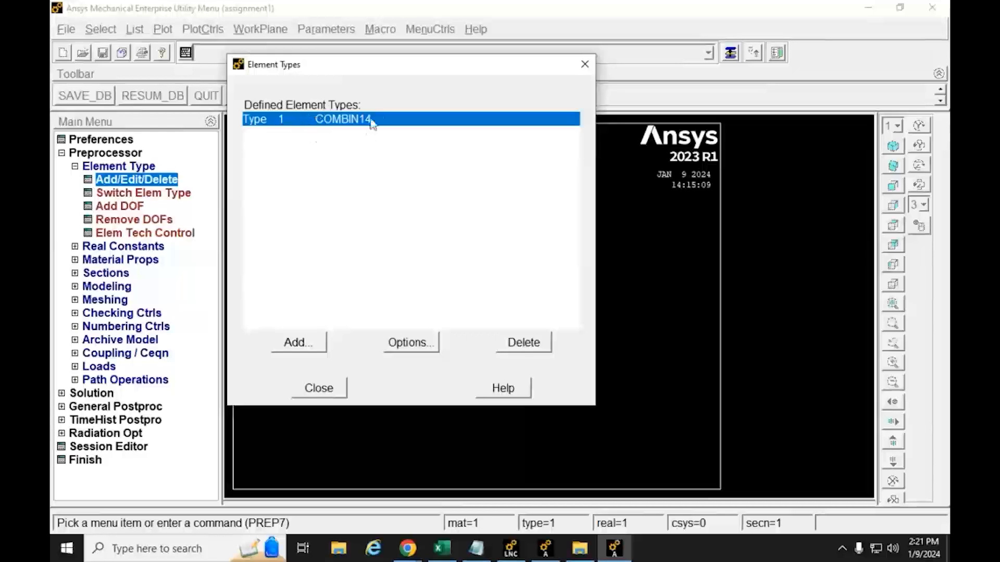
pyautogui.click(317, 390)
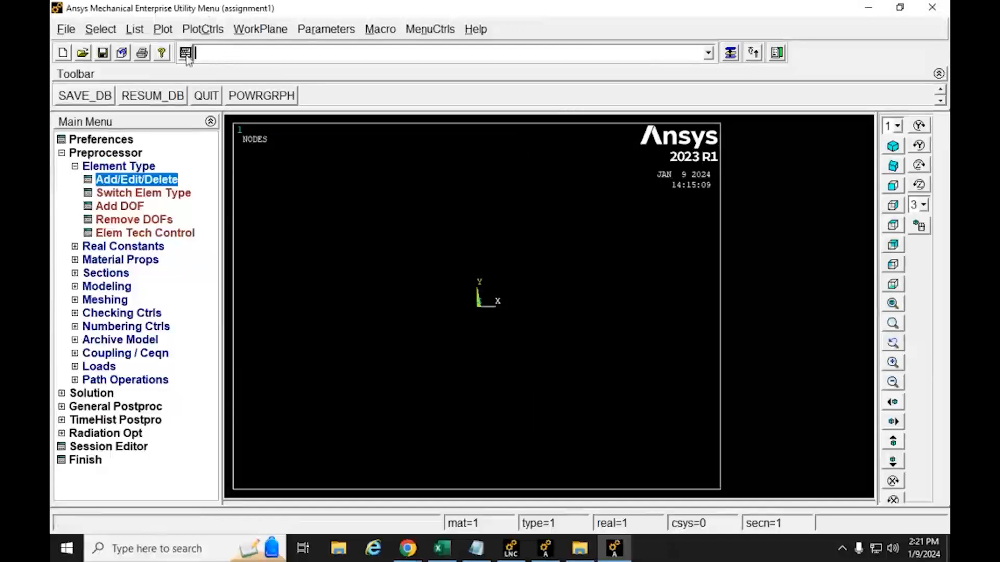
# Open the help page for element 14 by running the command help,14.
pyautogui.click(218, 60)
pyautogui.write('help')
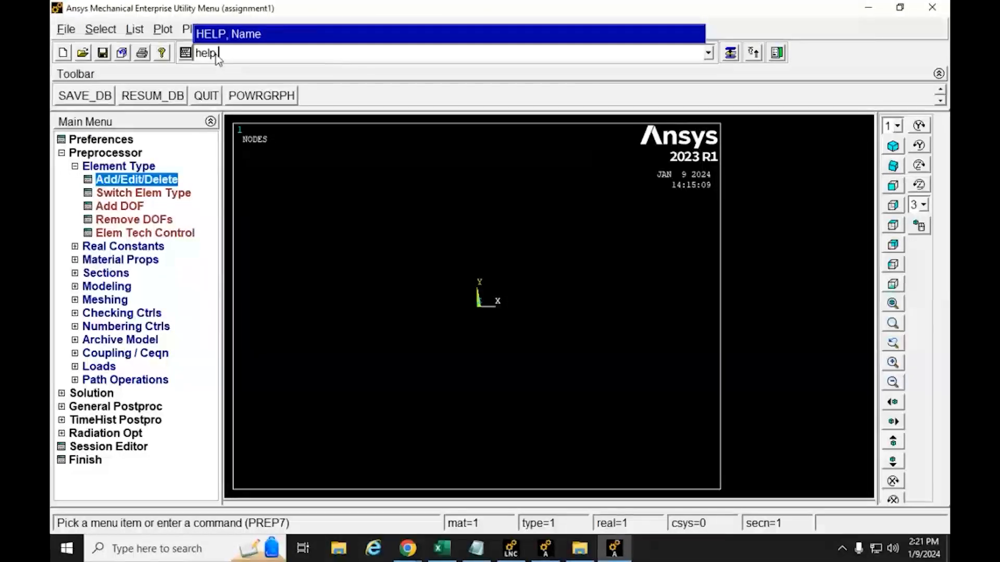
pyautogui.write(',')
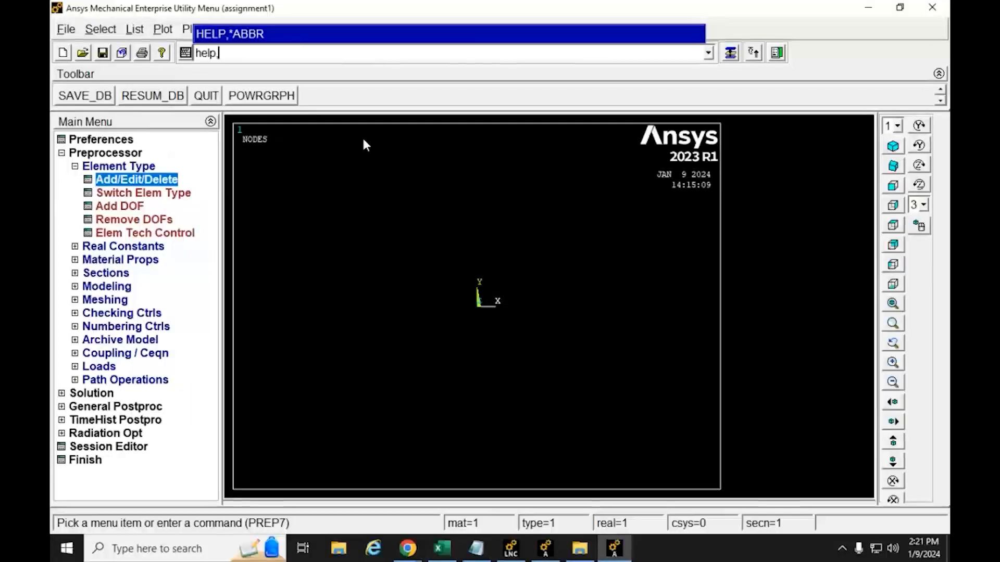
pyautogui.write('14')
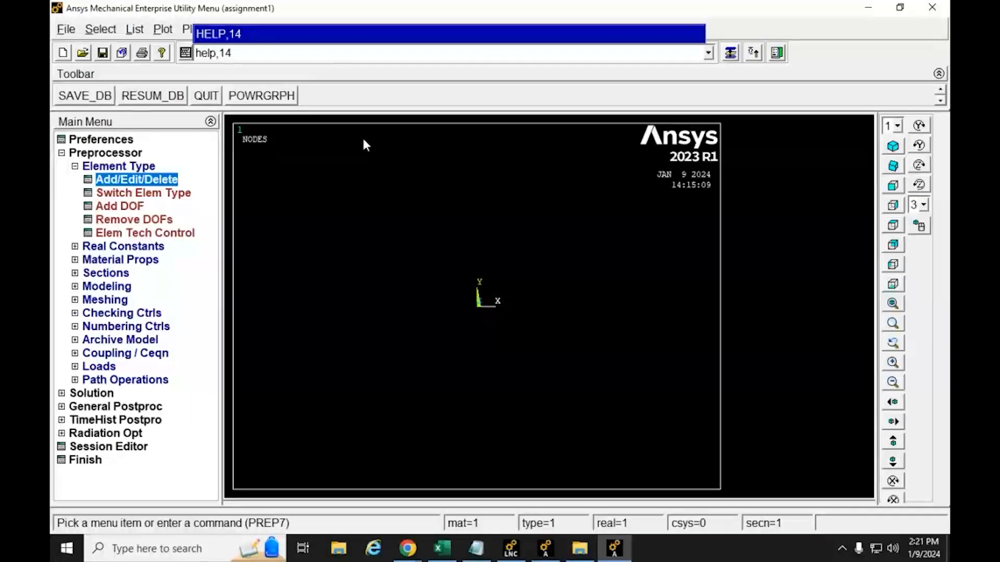
pyautogui.press('Return')
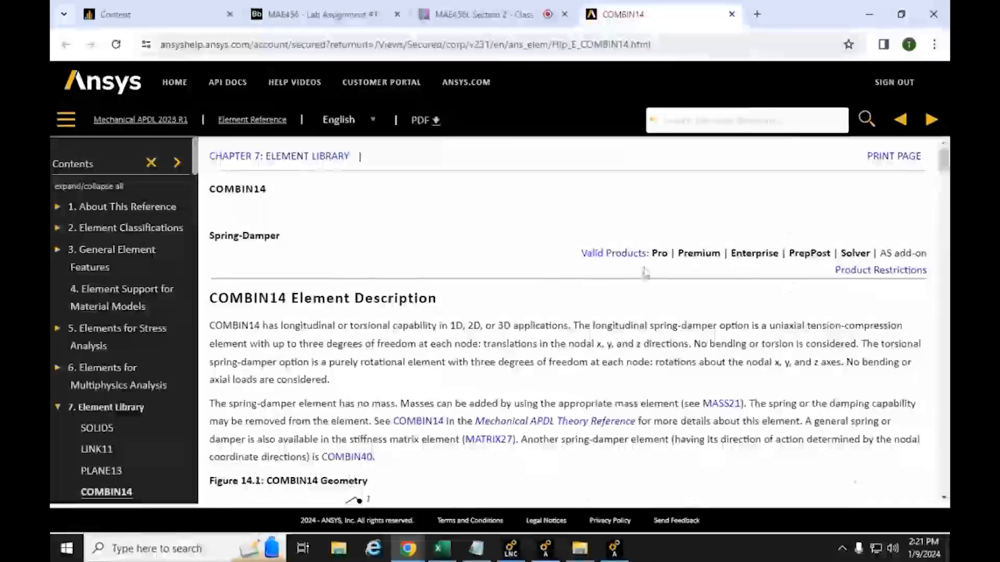
# Read the COMBIN14 Element Description, highlighting the passages on longitudinal and torsional capability, dimensions, degrees of freedom, bending or torsion, and mass.
pyautogui.scroll(-2, 460, 295)
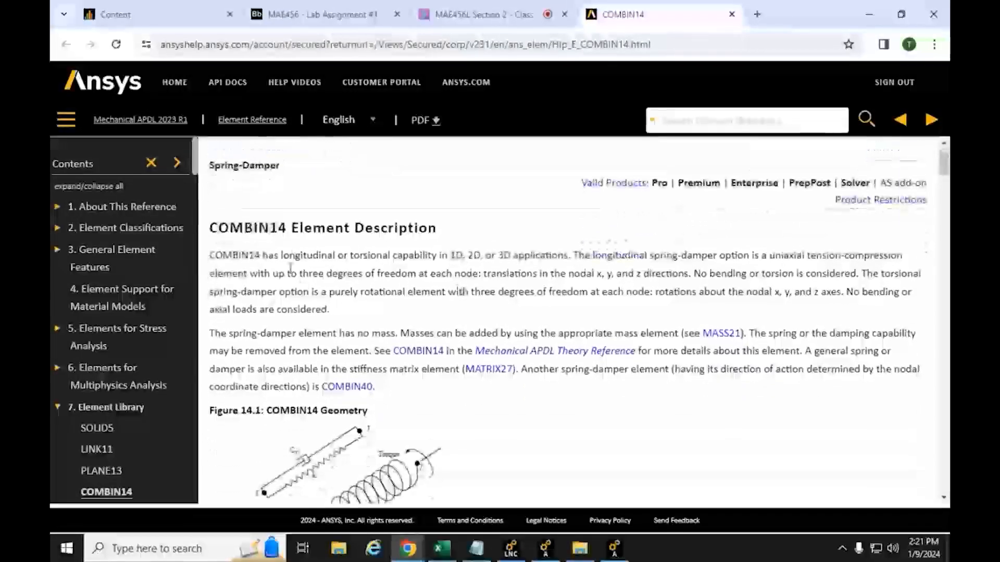
pyautogui.scroll(-1, 302, 291)
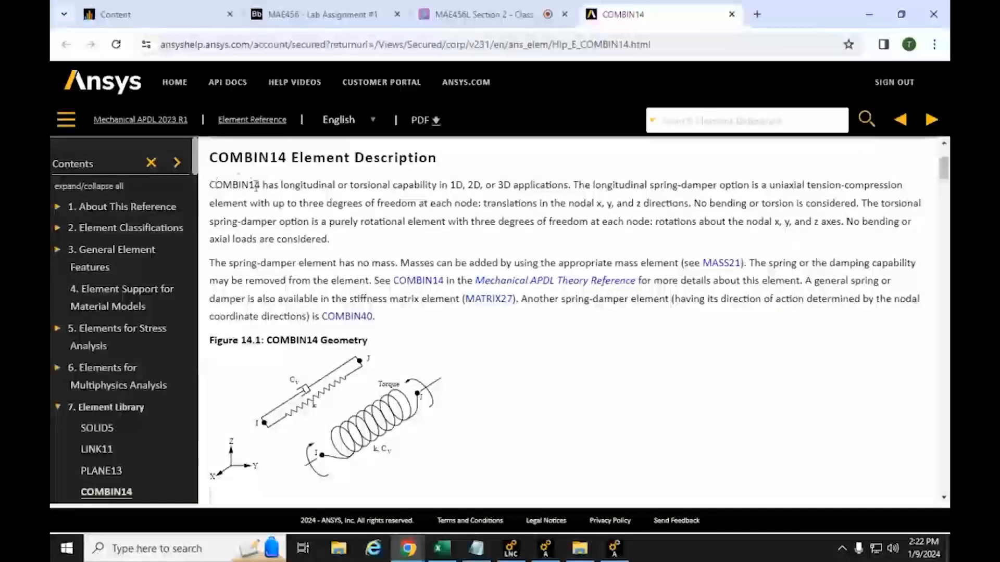
pyautogui.moveTo(279, 186); pyautogui.dragTo(440, 185)
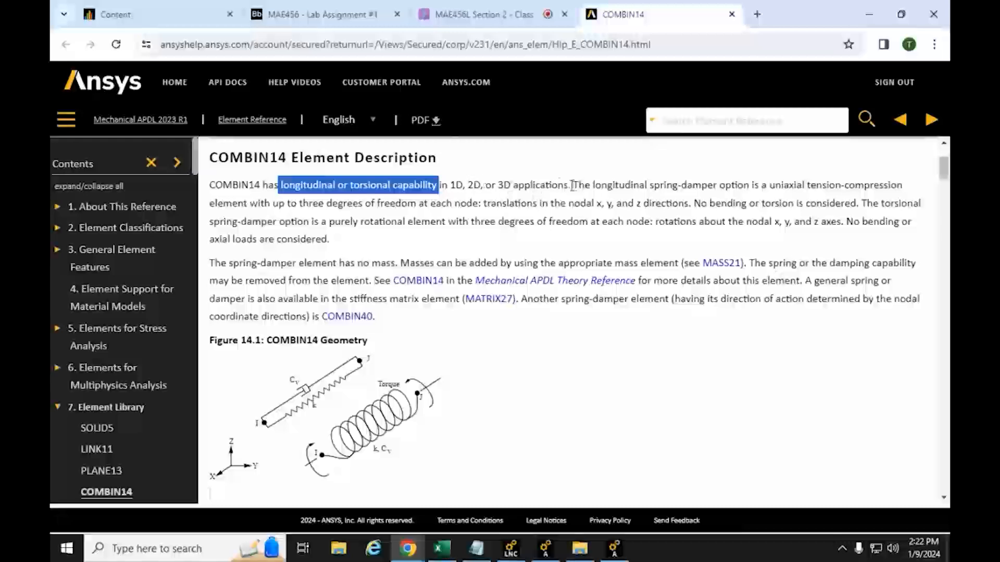
pyautogui.moveTo(572, 186); pyautogui.dragTo(458, 186)
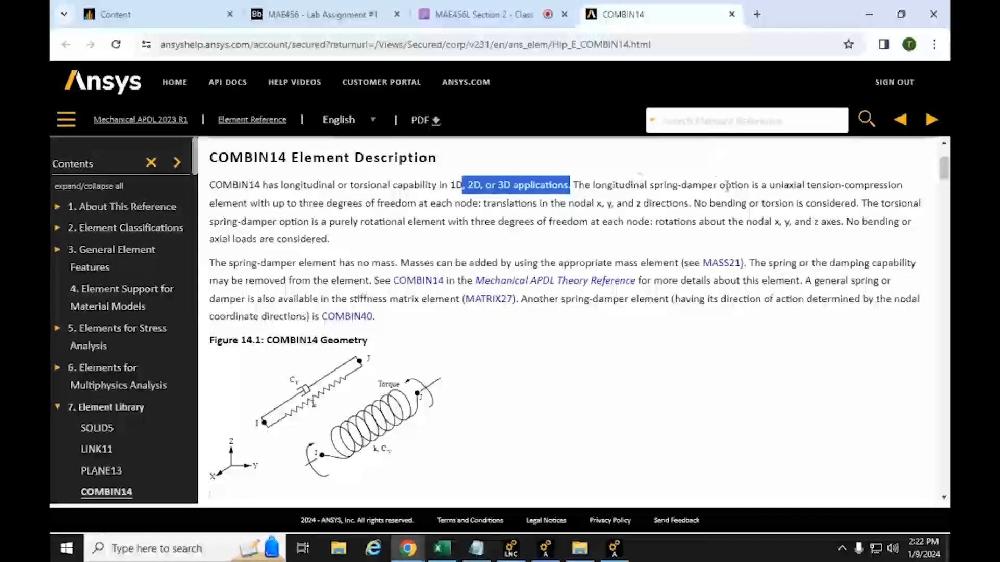
pyautogui.moveTo(771, 184); pyautogui.dragTo(487, 198)
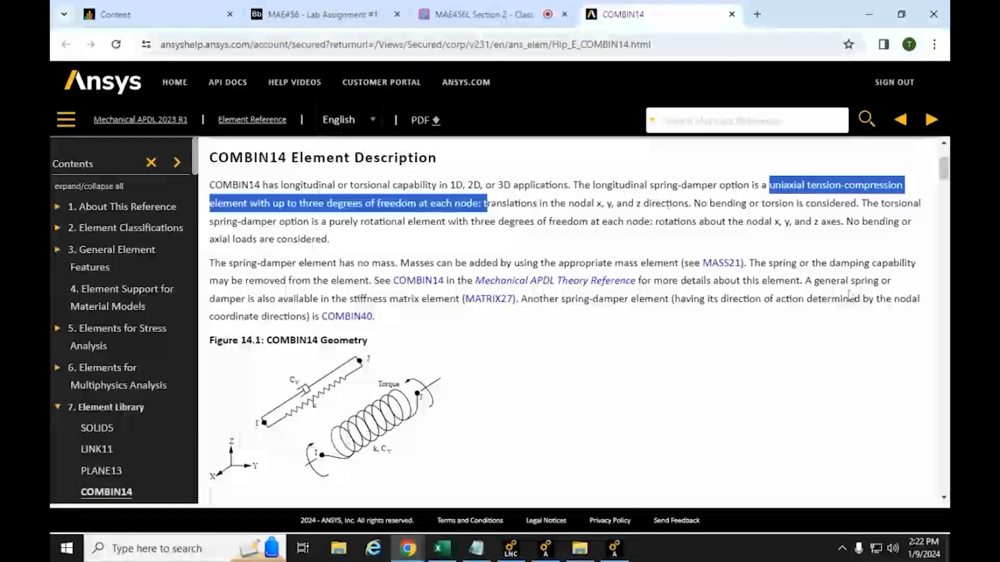
pyautogui.moveTo(693, 204); pyautogui.dragTo(857, 202)
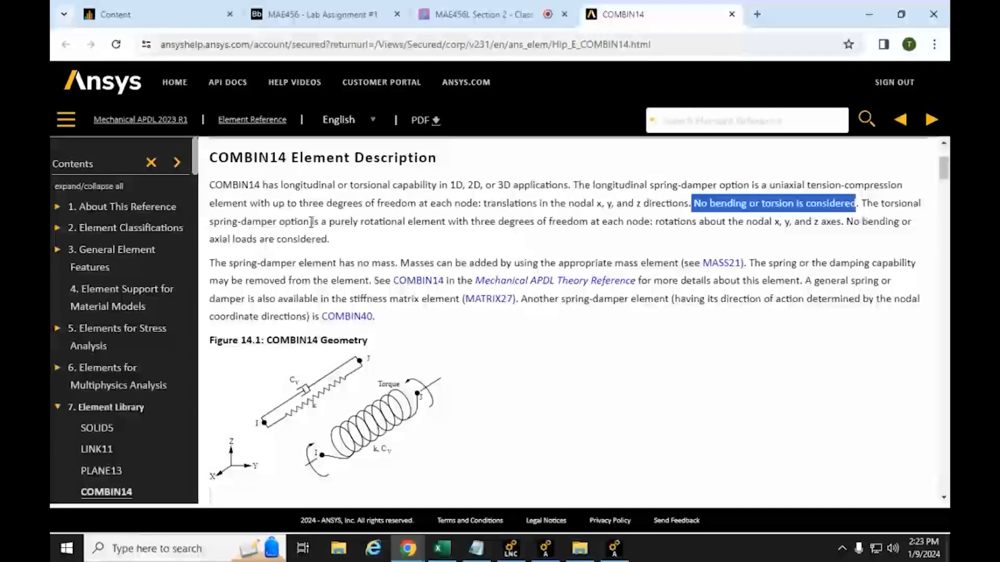
pyautogui.moveTo(311, 222); pyautogui.dragTo(543, 225)
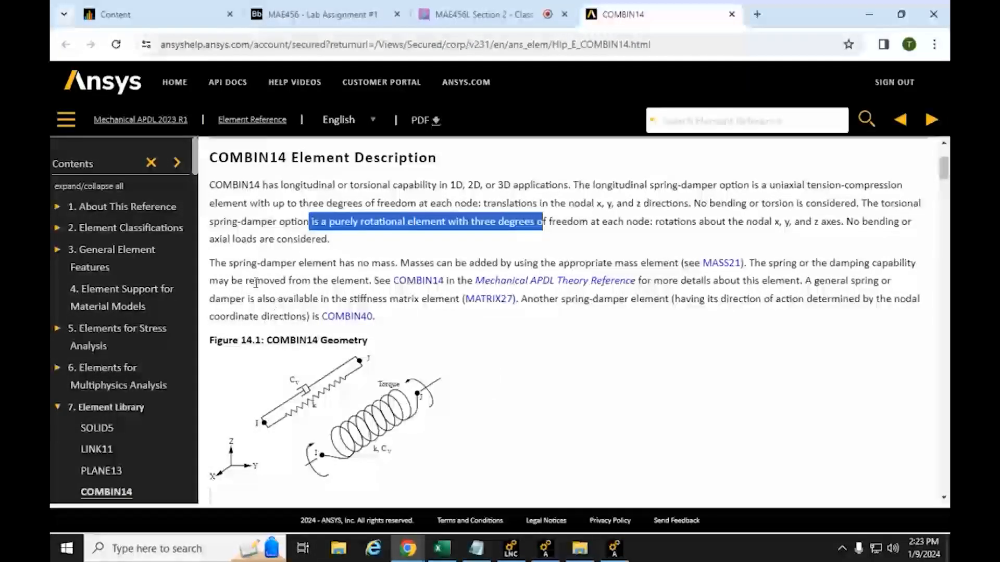
pyautogui.moveTo(395, 263); pyautogui.dragTo(206, 272)
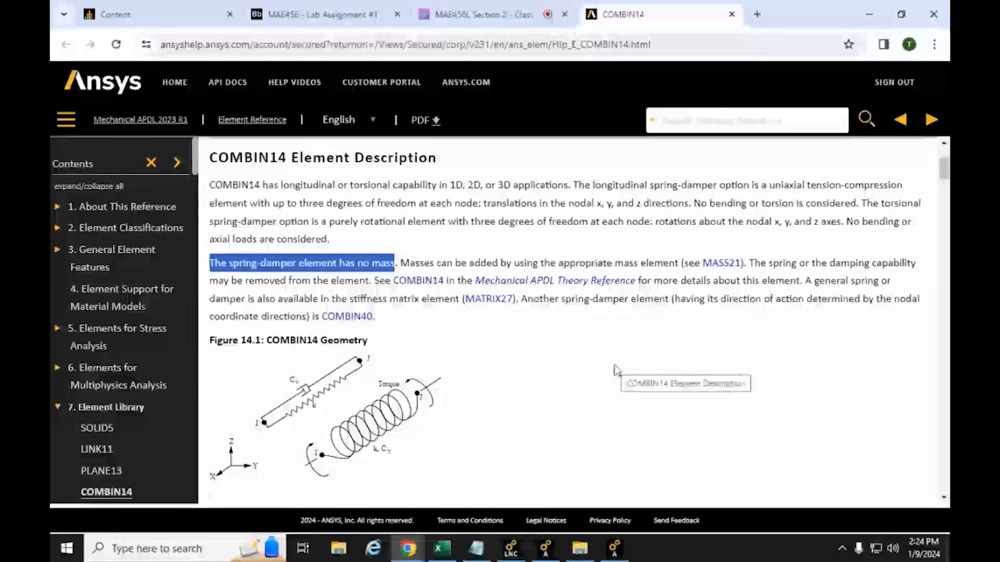
# Skim the COMBIN14 input and output data down to the Assumptions and Restrictions section.
pyautogui.scroll(-2, 617, 371)
pyautogui.scroll(-20, 484, 313)
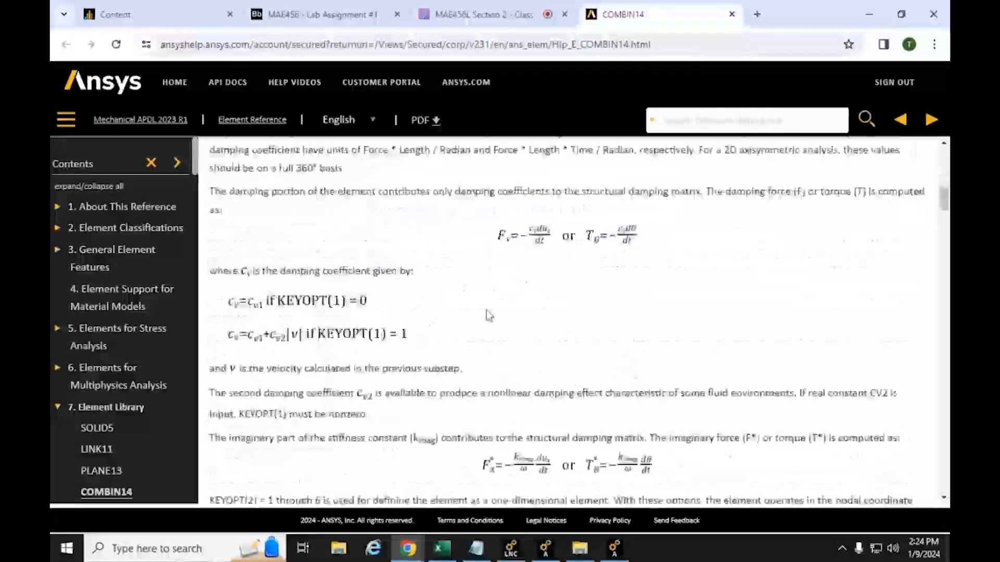
pyautogui.scroll(-18, 463, 306)
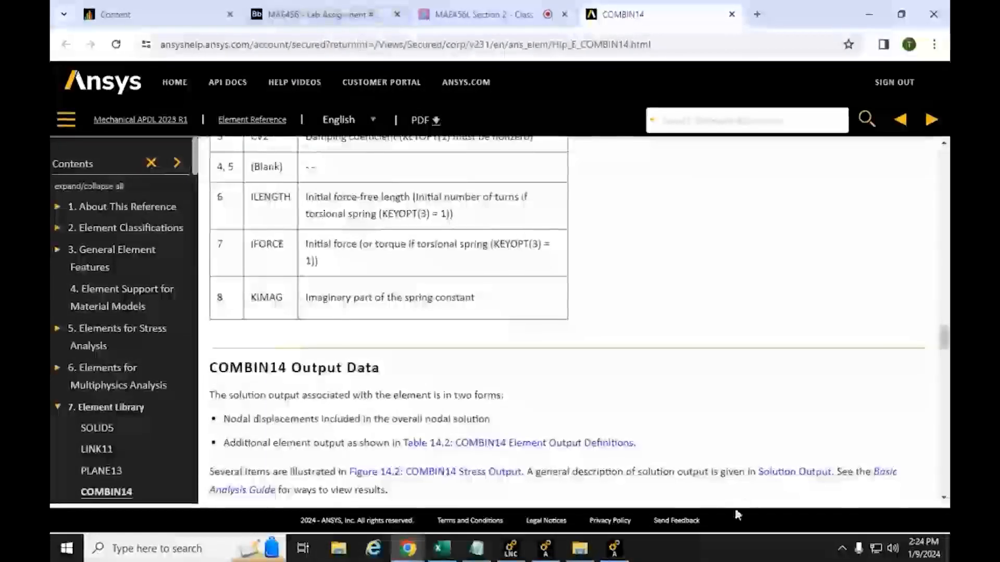
pyautogui.scroll(-3, 606, 360)
pyautogui.scroll(-10, 606, 361)
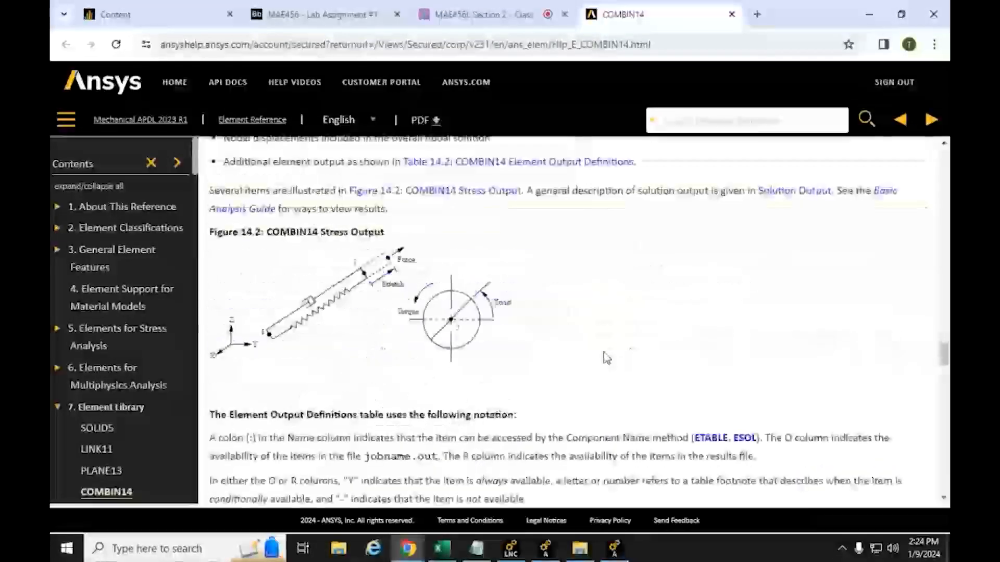
pyautogui.scroll(-6, 607, 358)
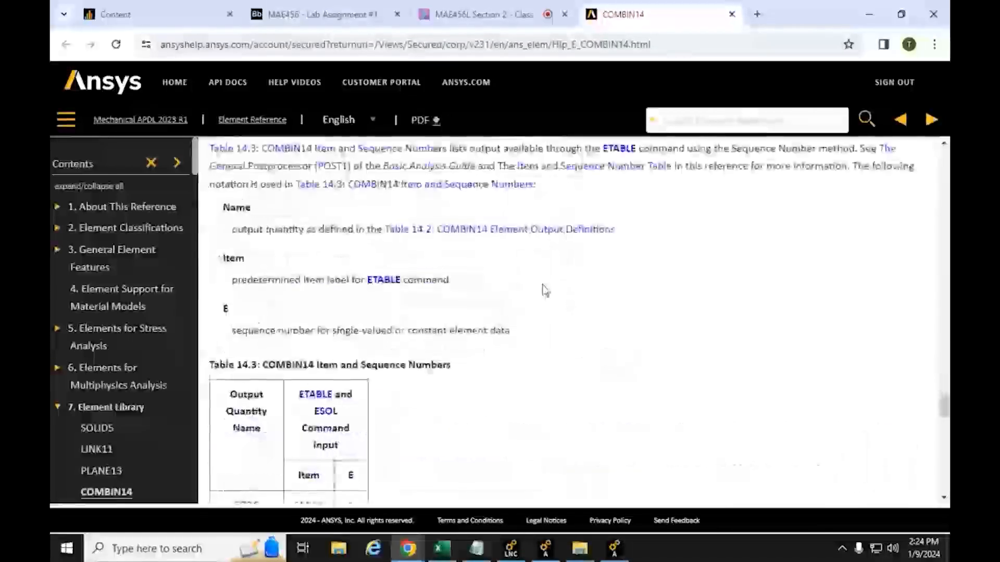
pyautogui.scroll(-6, 542, 286)
pyautogui.scroll(-4, 546, 284)
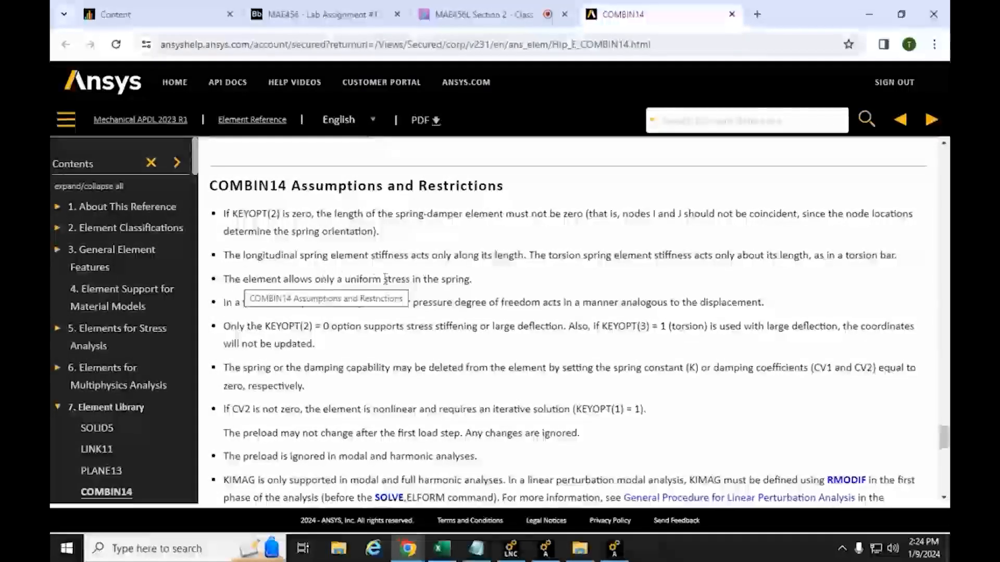
# Read the COMBIN14 Assumptions and Restrictions, highlighting the note on deleting the spring or damping capability and its coefficient CV1.
pyautogui.scroll(-1, 412, 250)
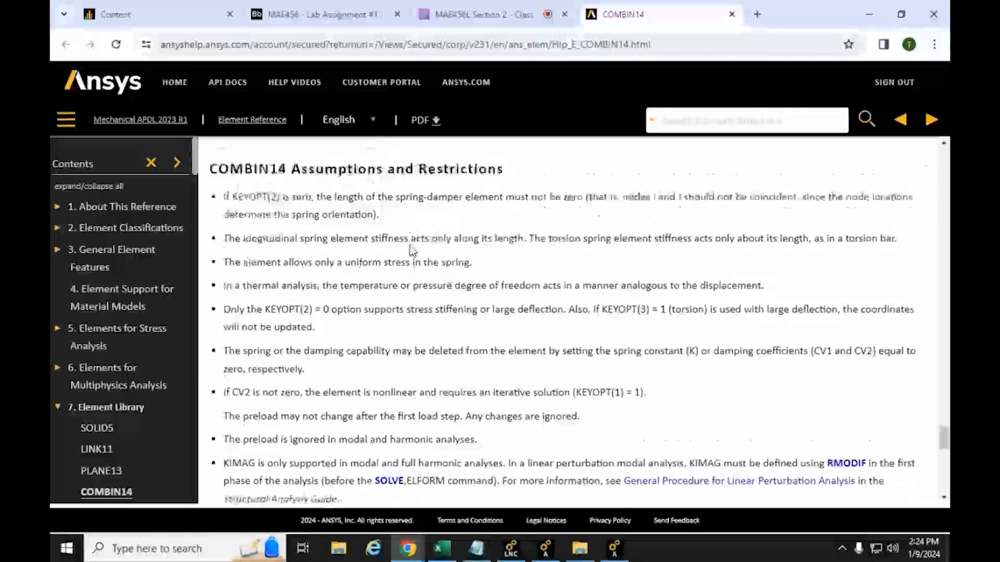
pyautogui.scroll(-2, 411, 251)
pyautogui.scroll(-1, 354, 235)
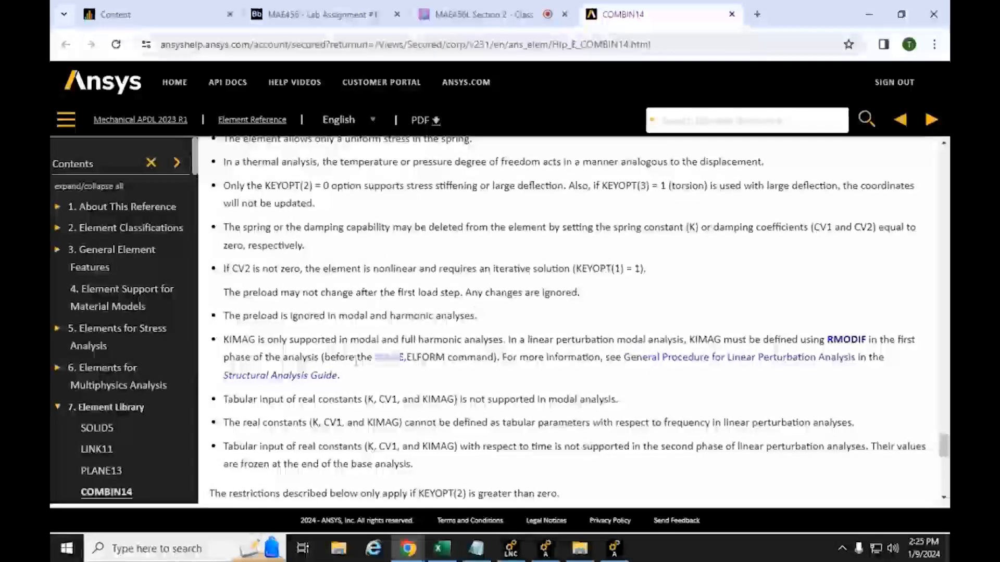
pyautogui.scroll(-1, 269, 387)
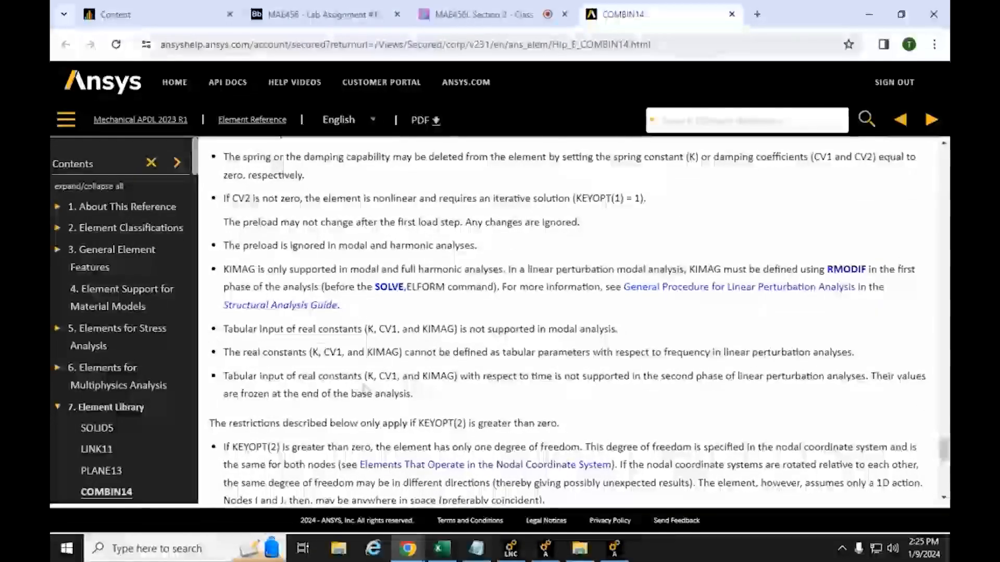
pyautogui.scroll(1, 281, 380)
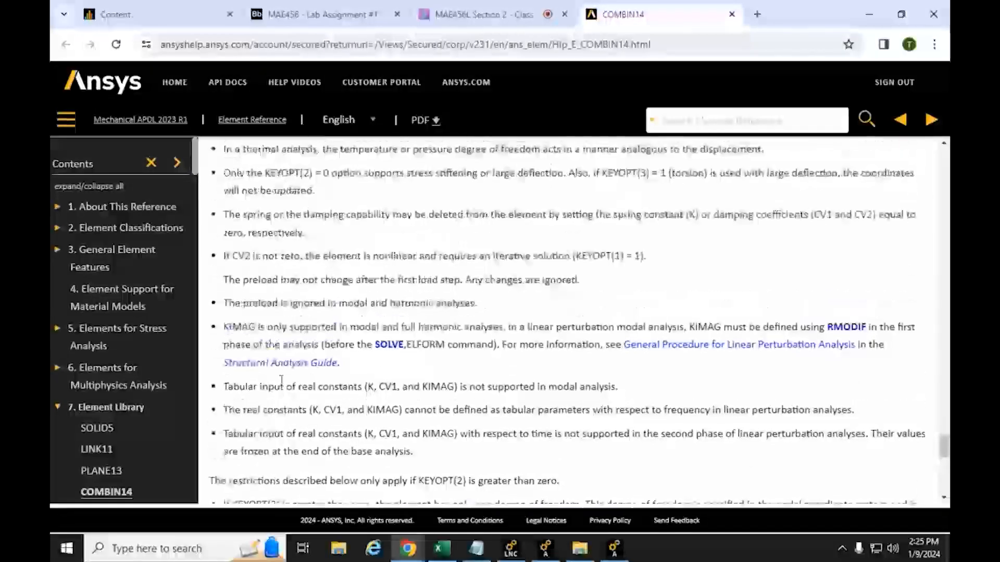
pyautogui.scroll(3, 282, 380)
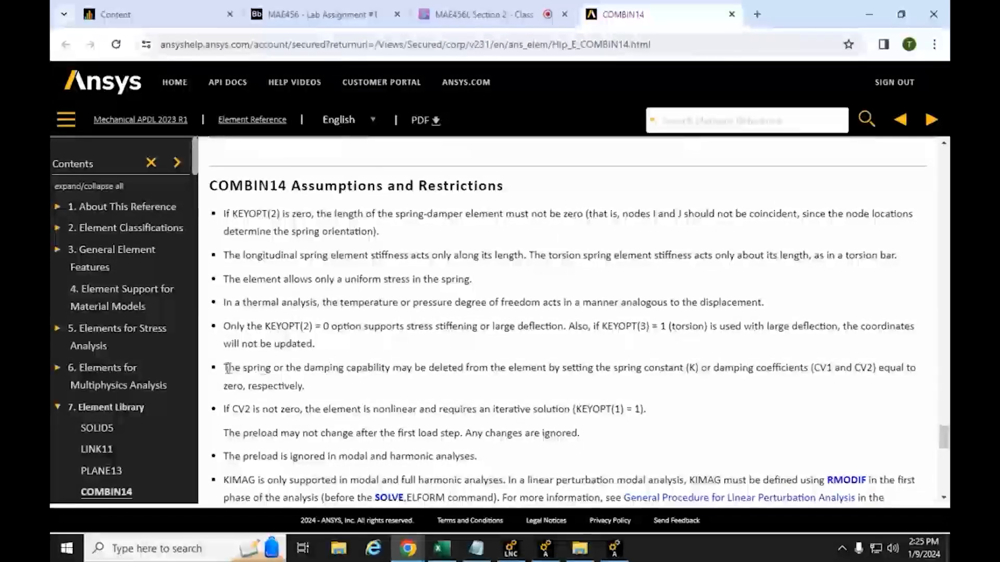
pyautogui.moveTo(226, 368); pyautogui.dragTo(396, 364)
pyautogui.scroll(5, 398, 373)
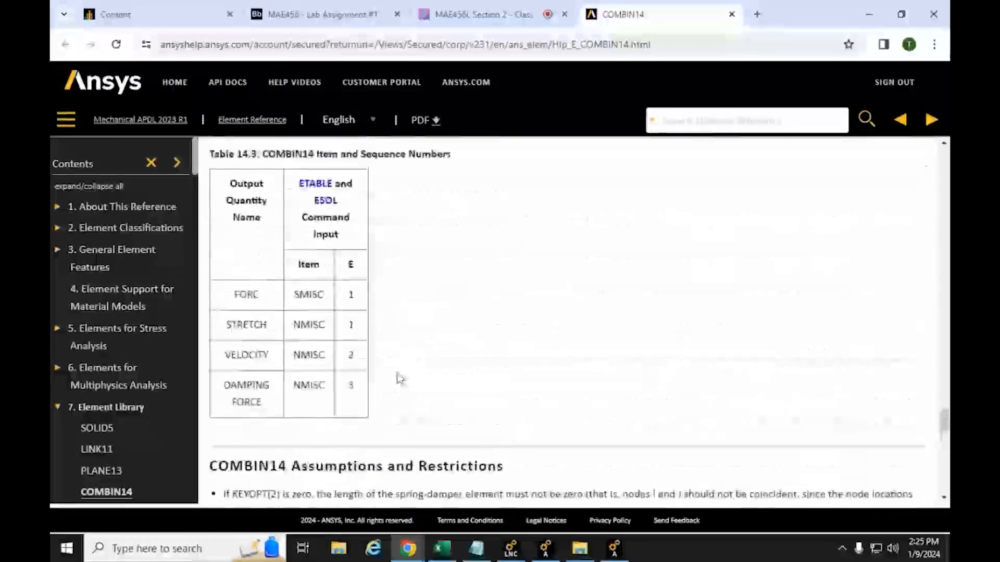
pyautogui.scroll(-5, 397, 384)
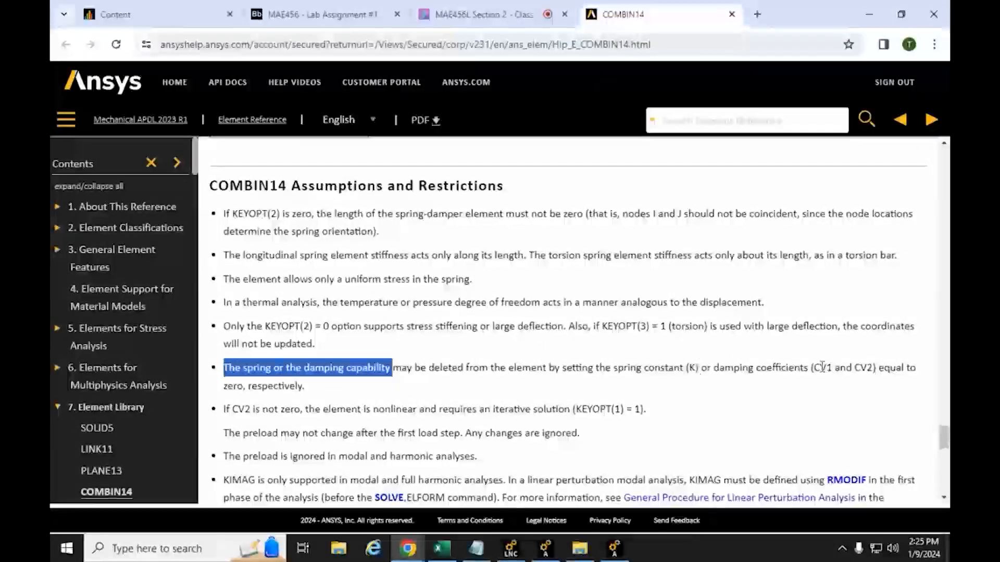
pyautogui.moveTo(832, 367); pyautogui.dragTo(823, 370)
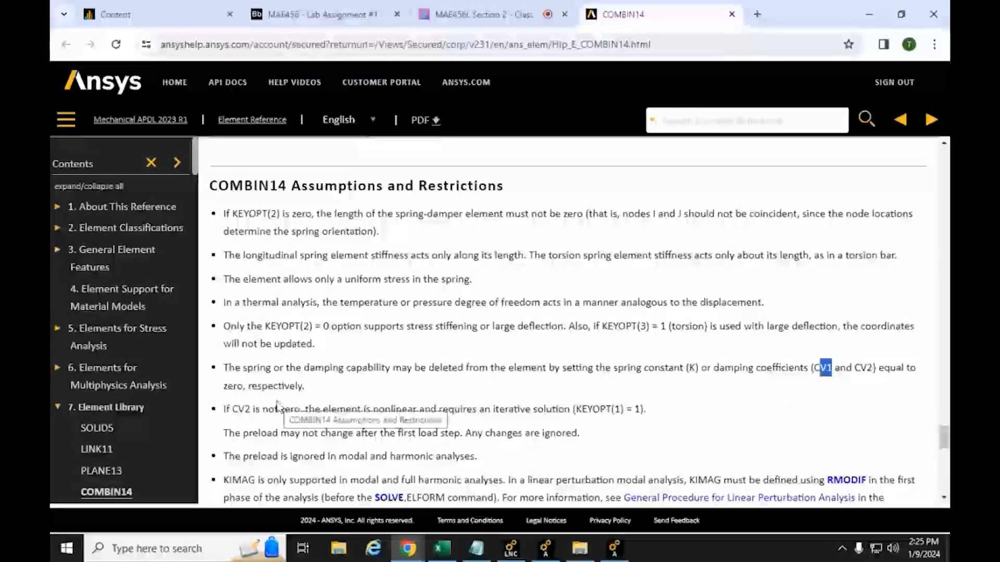
# Return to the COMBIN14 Element Description and its geometry figure near the start of the help page.
pyautogui.scroll(15, 369, 459)
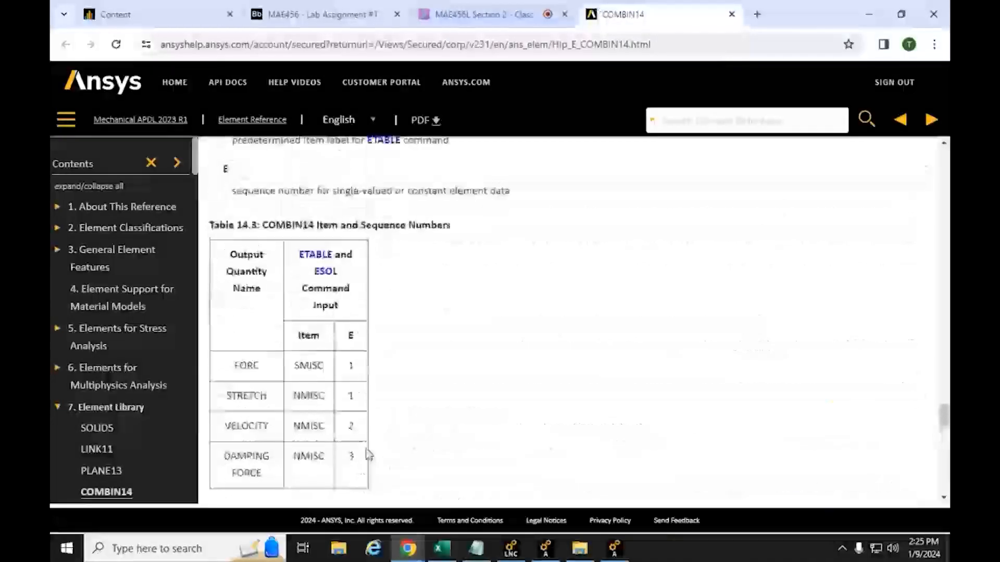
pyautogui.scroll(20, 356, 421)
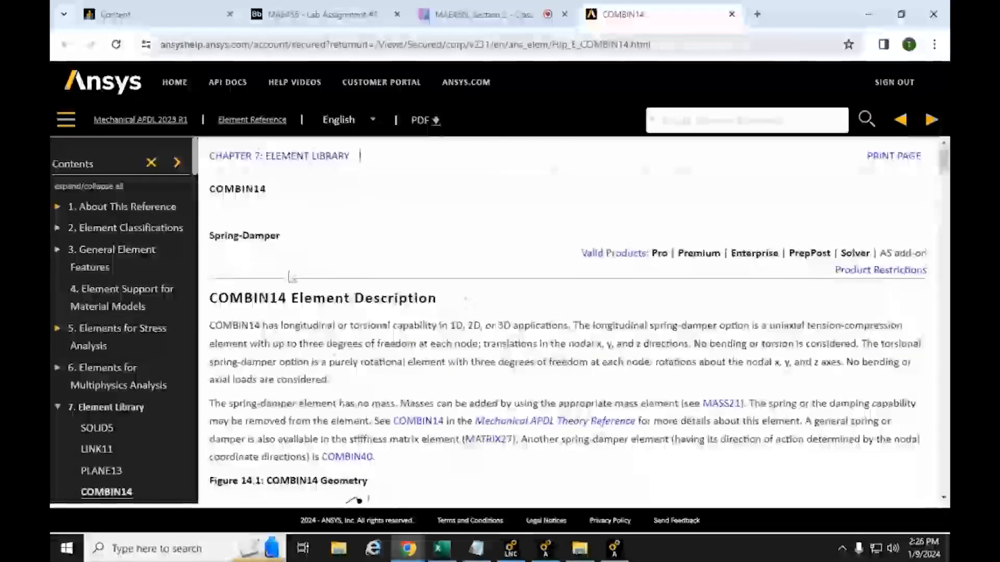
pyautogui.scroll(-1, 292, 276)
pyautogui.scroll(-1, 289, 412)
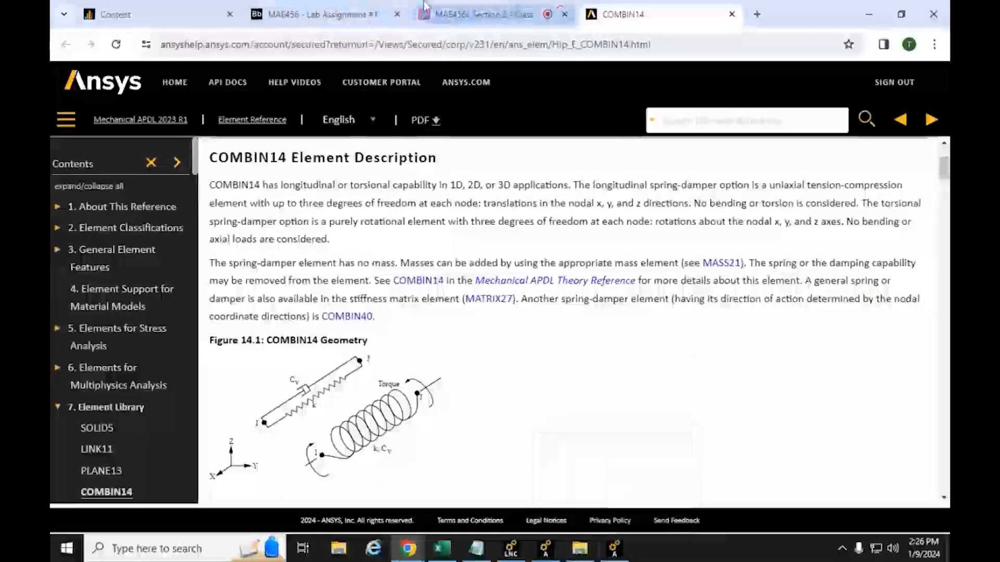
# Check the K1 real constant instruction and the spring constants in the Lab Assignment #1 PDF, and return to Ansys.
pyautogui.click(366, 7)
pyautogui.tripleClick(327, 276)
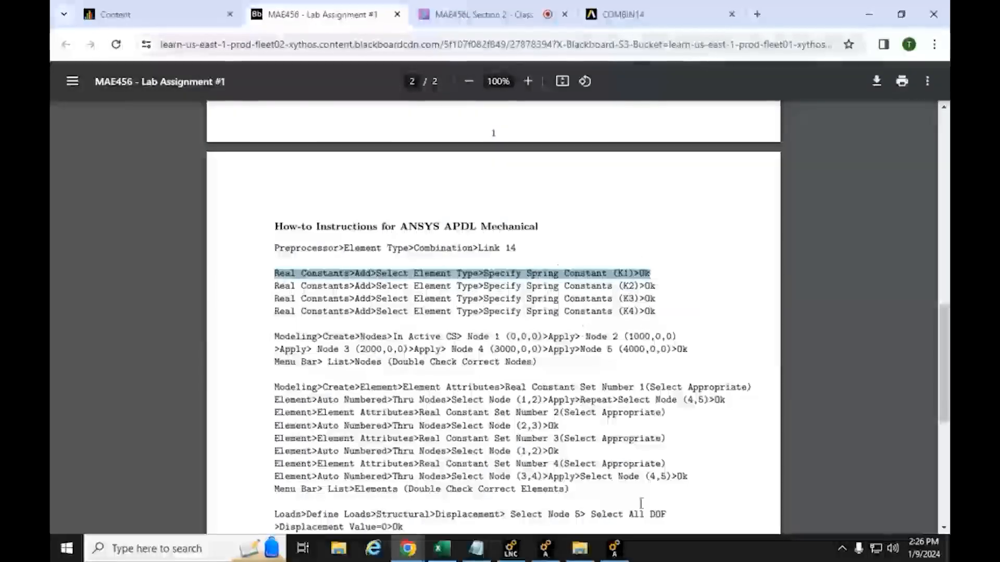
pyautogui.click(614, 548)
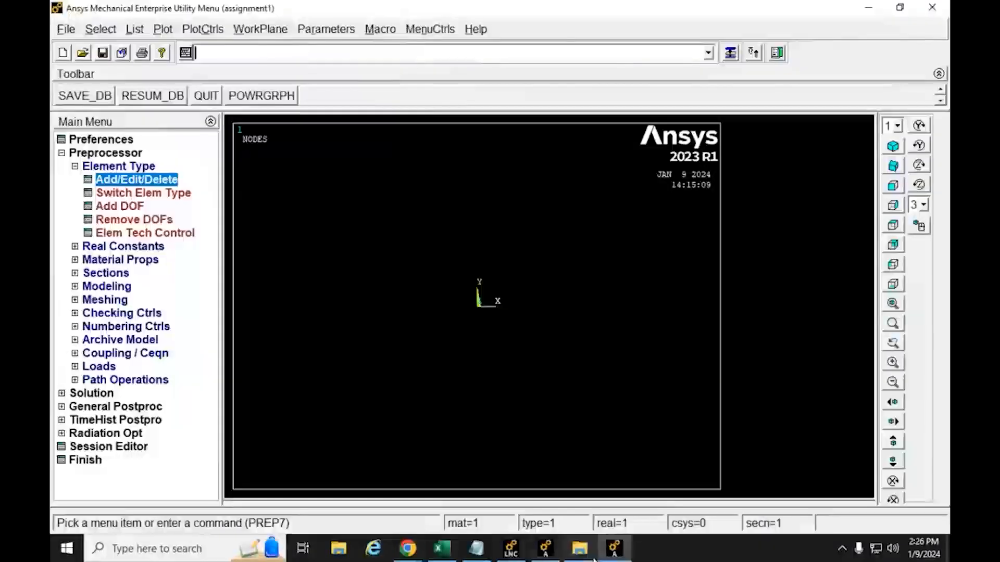
pyautogui.click(615, 551)
pyautogui.scroll(10, 430, 314)
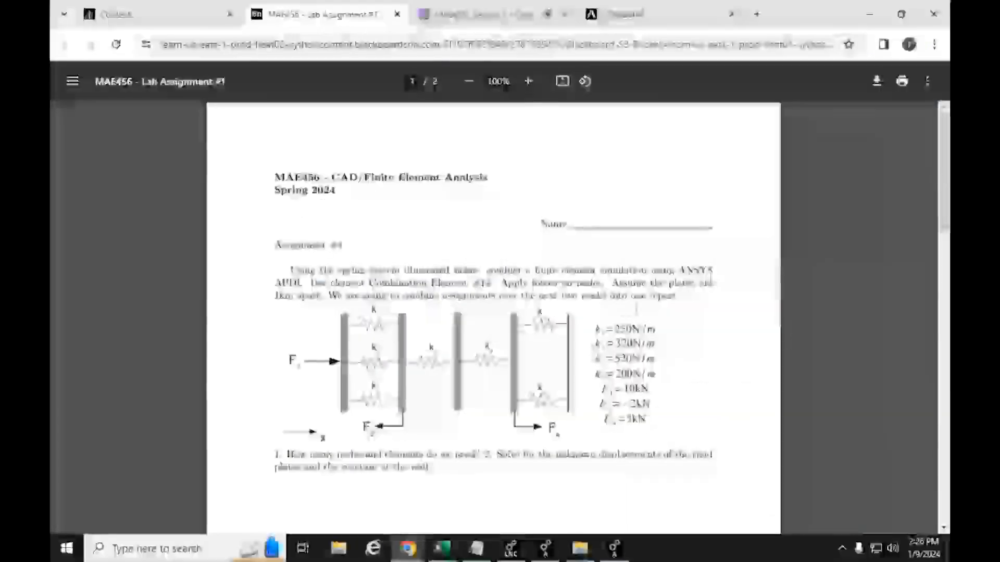
pyautogui.scroll(1, 633, 331)
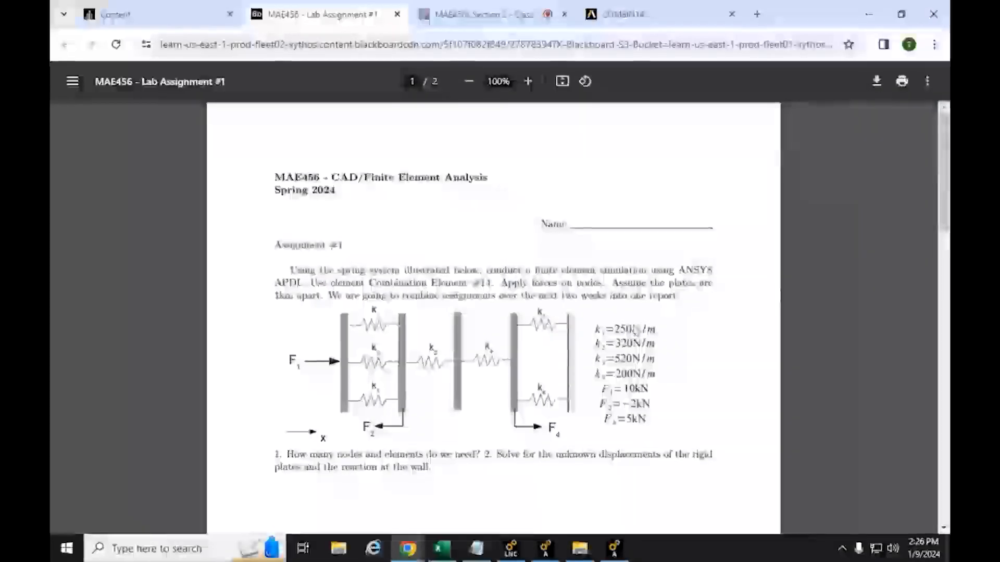
pyautogui.click(614, 548)
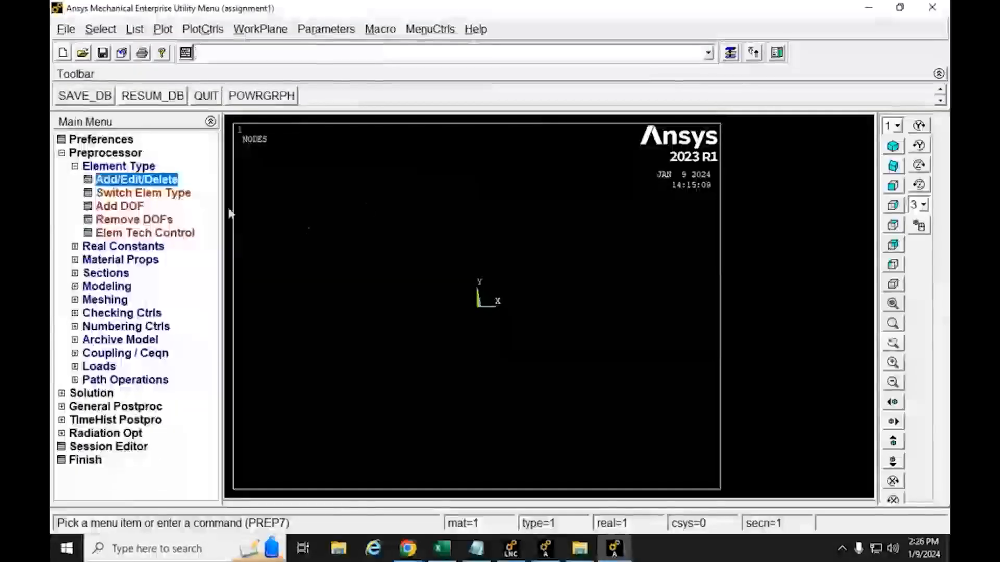
# Collapse the Element Type branch while keeping the Preprocessor branch expanded.
pyautogui.click(75, 168)
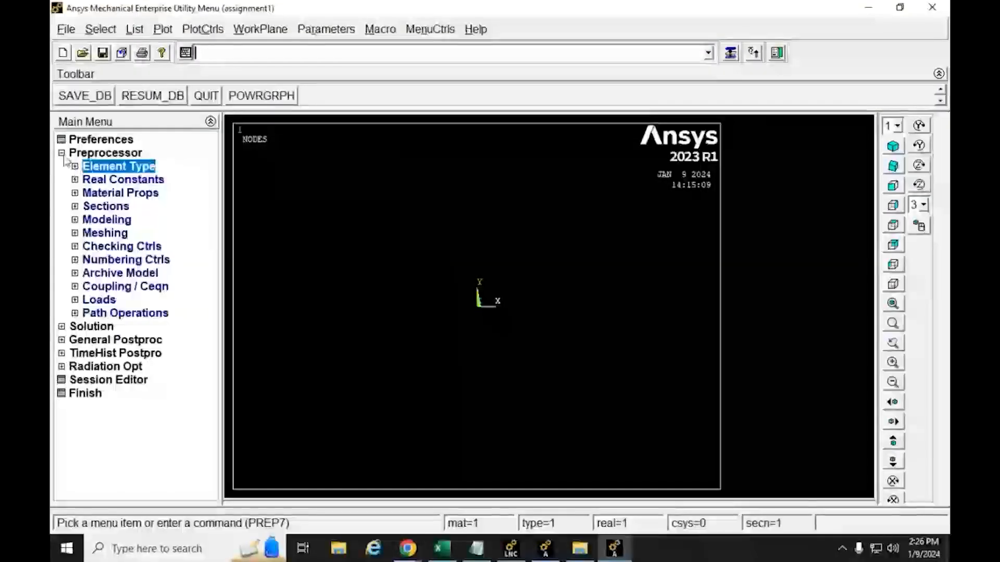
pyautogui.click(61, 153)
pyautogui.click(62, 153)
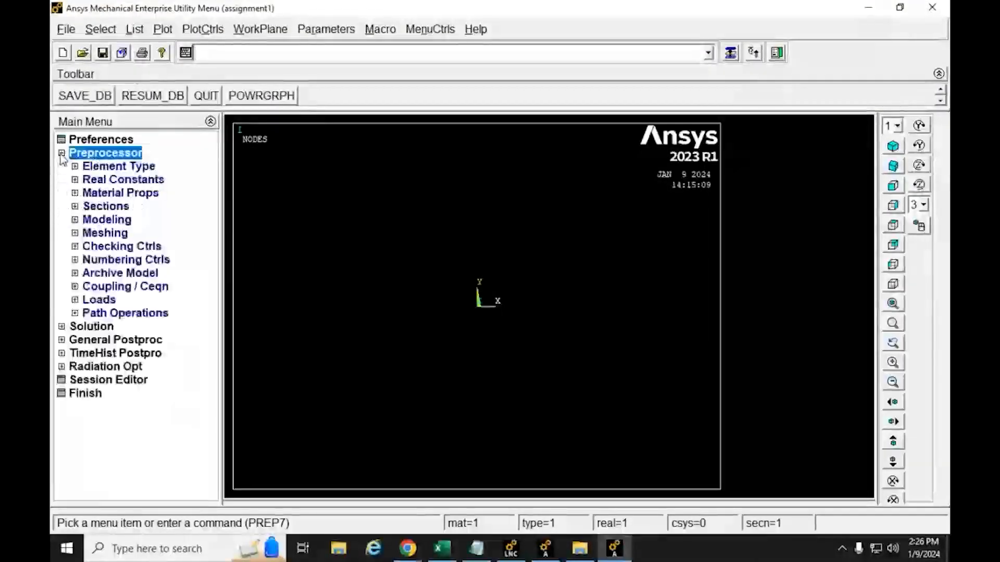
# Add real constant set 1 for the COMBIN14 element type and enter a spring constant K of 250.
pyautogui.click(75, 179)
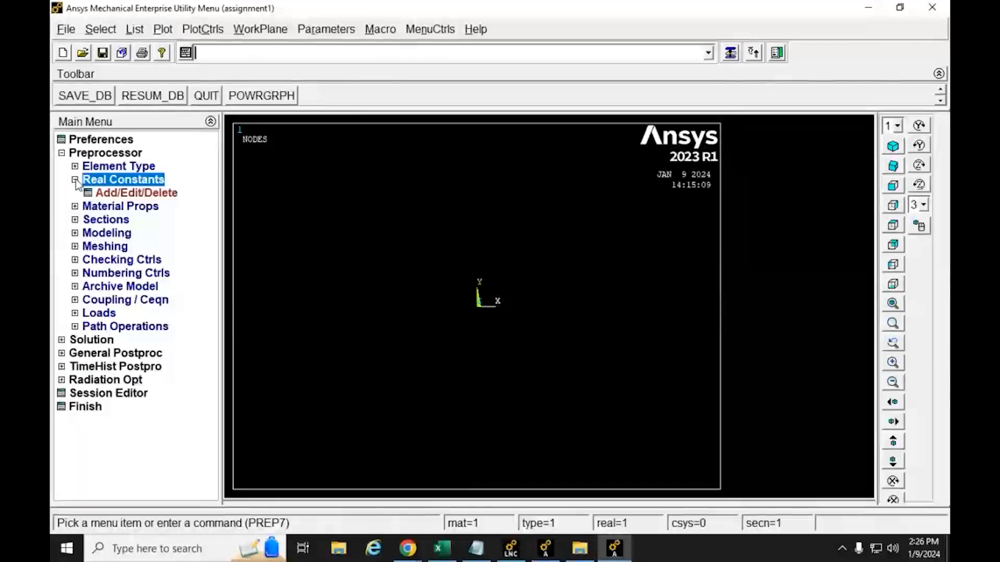
pyautogui.click(102, 196)
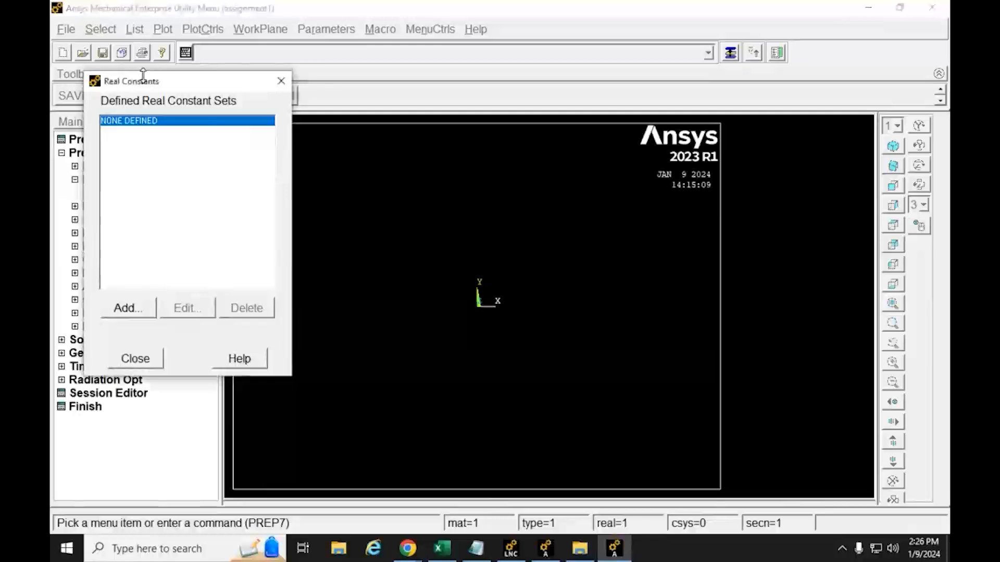
pyautogui.moveTo(139, 84); pyautogui.dragTo(282, 128)
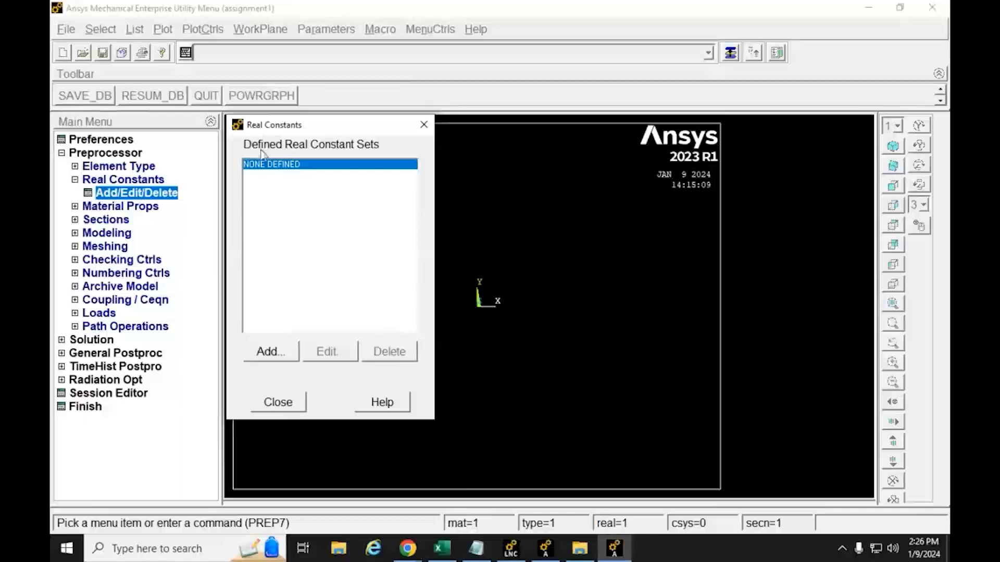
pyautogui.click(276, 355)
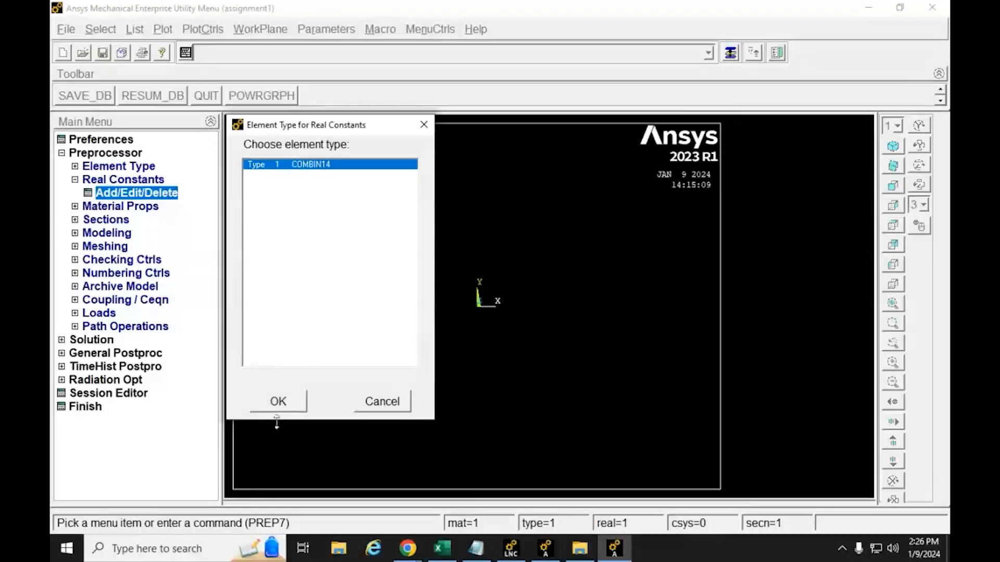
pyautogui.click(281, 402)
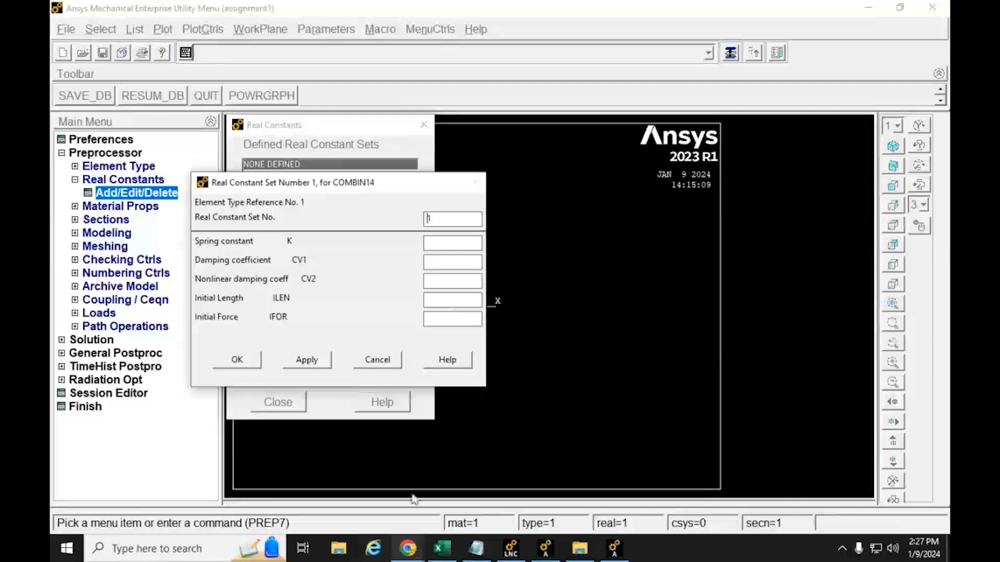
pyautogui.click(442, 245)
pyautogui.write('250')
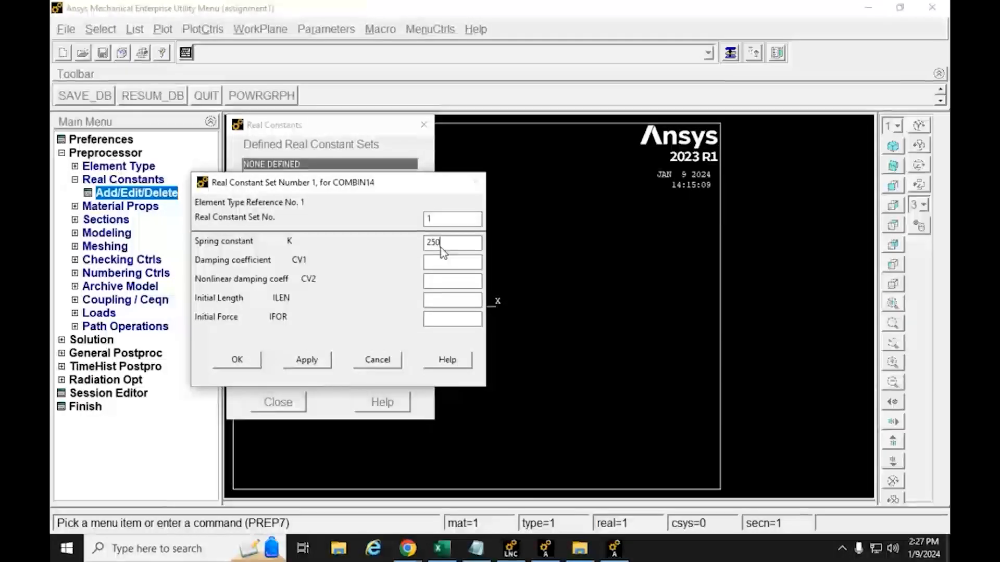
# Check the k1 spring constant in the Lab Assignment #1 PDF and return to Ansys.
pyautogui.click(408, 549)
pyautogui.click(338, 504)
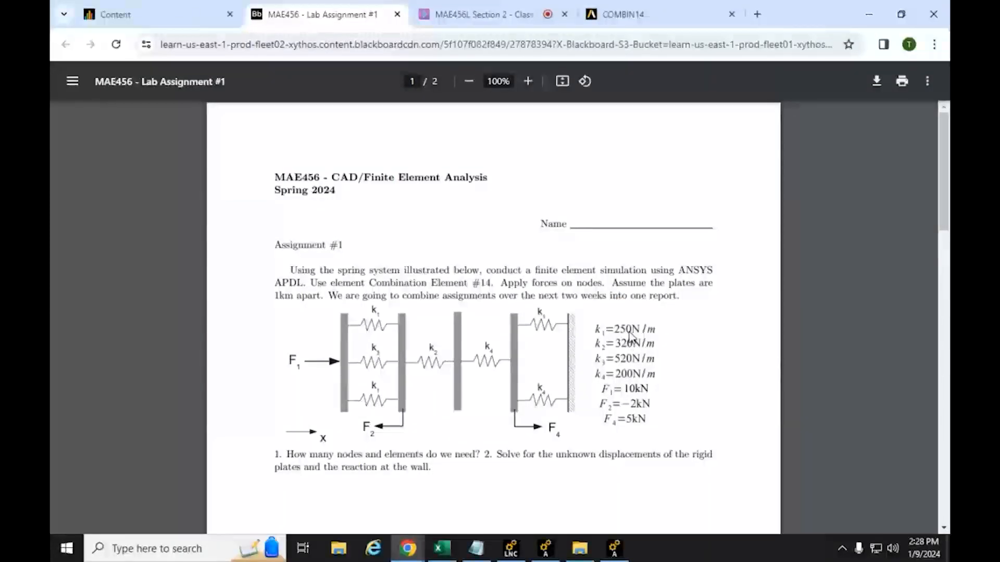
pyautogui.click(868, 12)
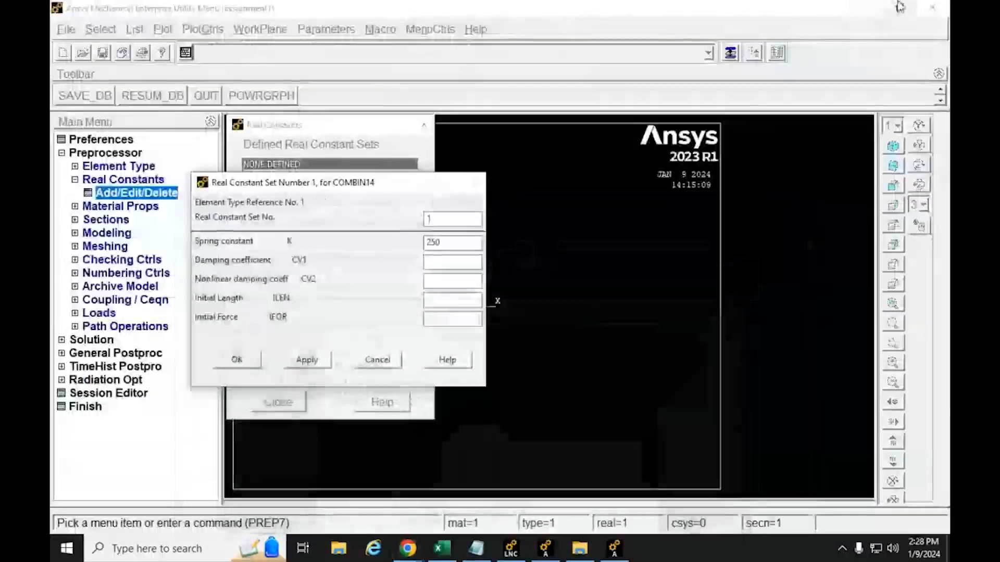
# Bring the hidden real constant set 1 dialog back to the front and accept the set.
pyautogui.moveTo(395, 186); pyautogui.dragTo(640, 232)
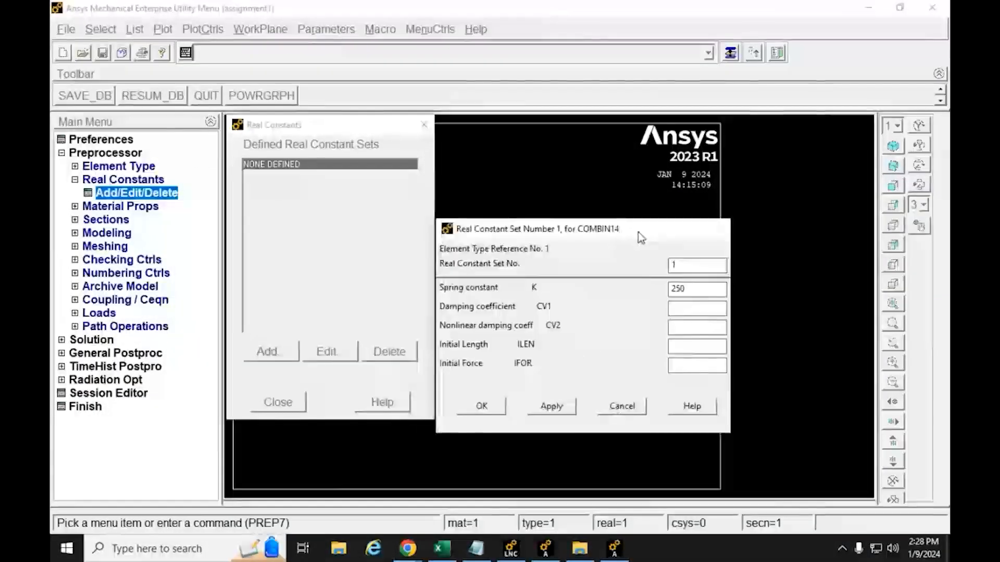
pyautogui.click(735, 86)
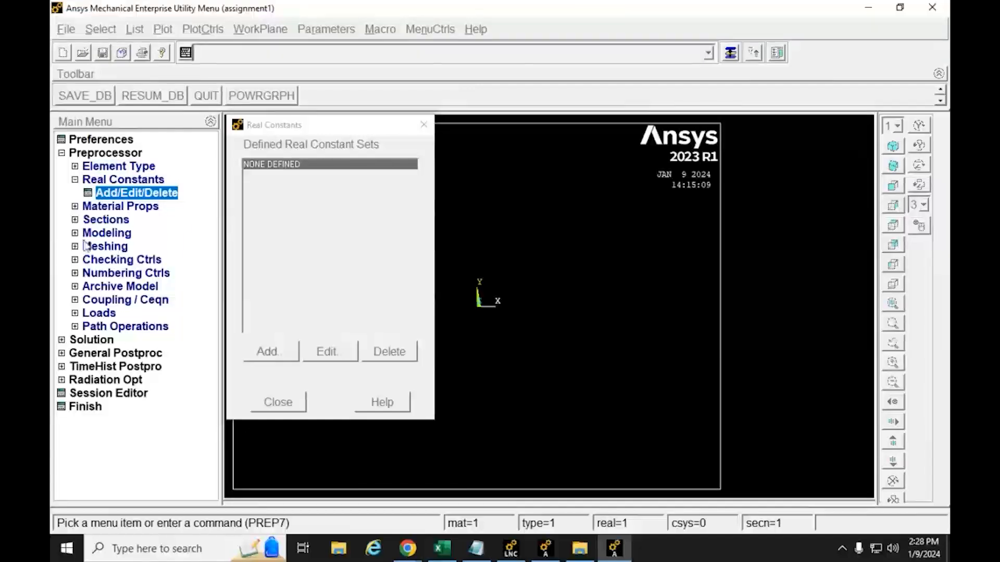
pyautogui.click(729, 59)
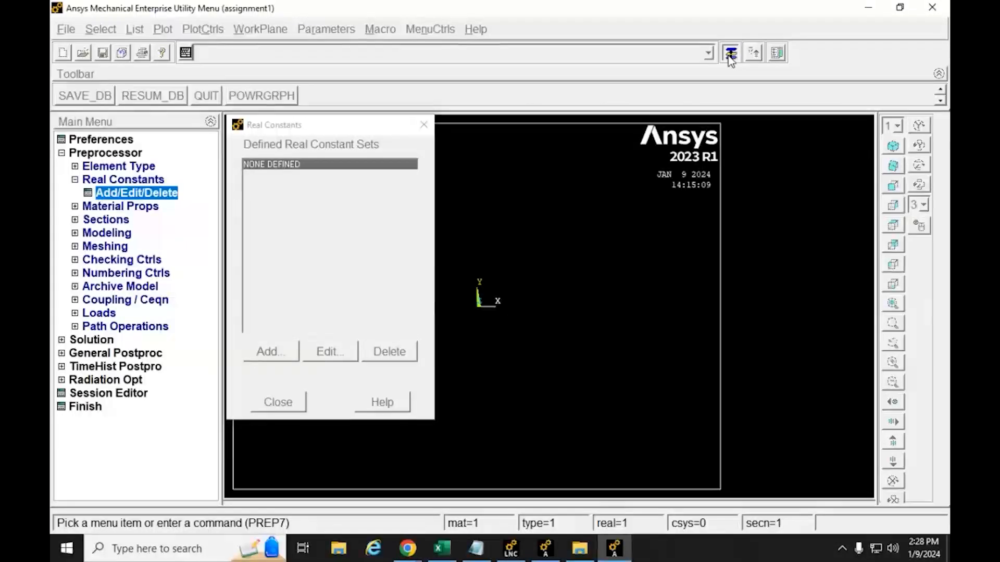
pyautogui.click(731, 56)
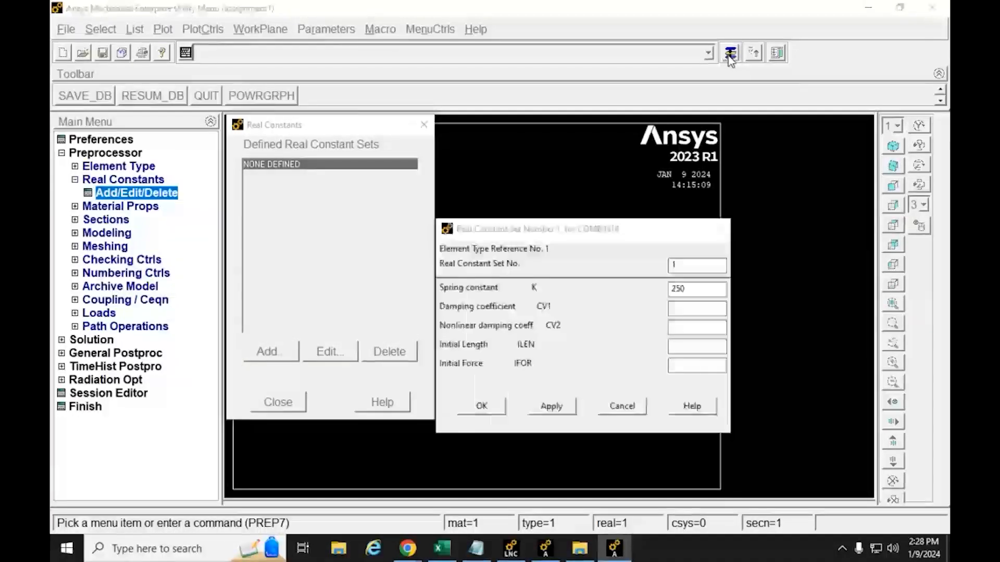
pyautogui.moveTo(573, 233); pyautogui.dragTo(495, 196)
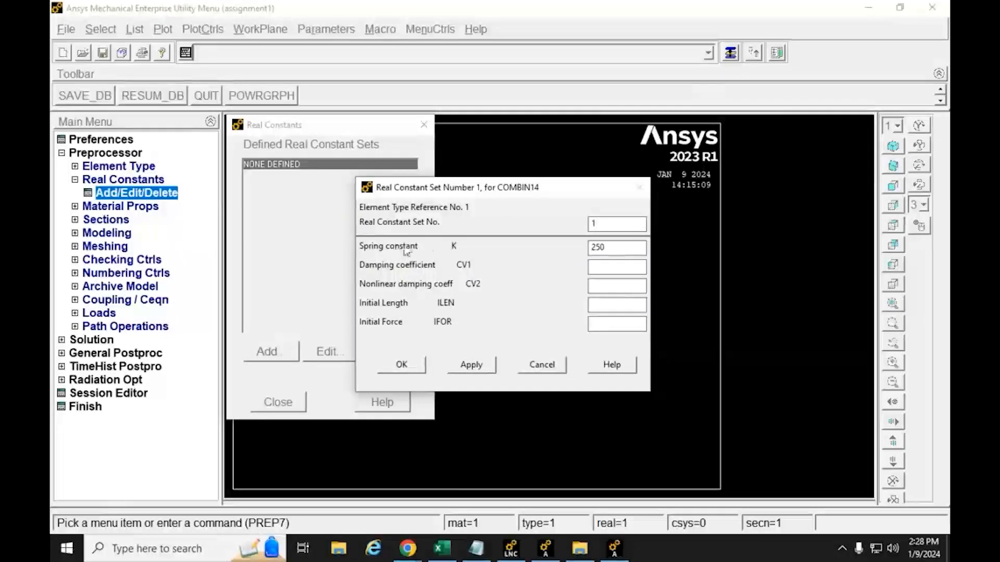
pyautogui.click(415, 371)
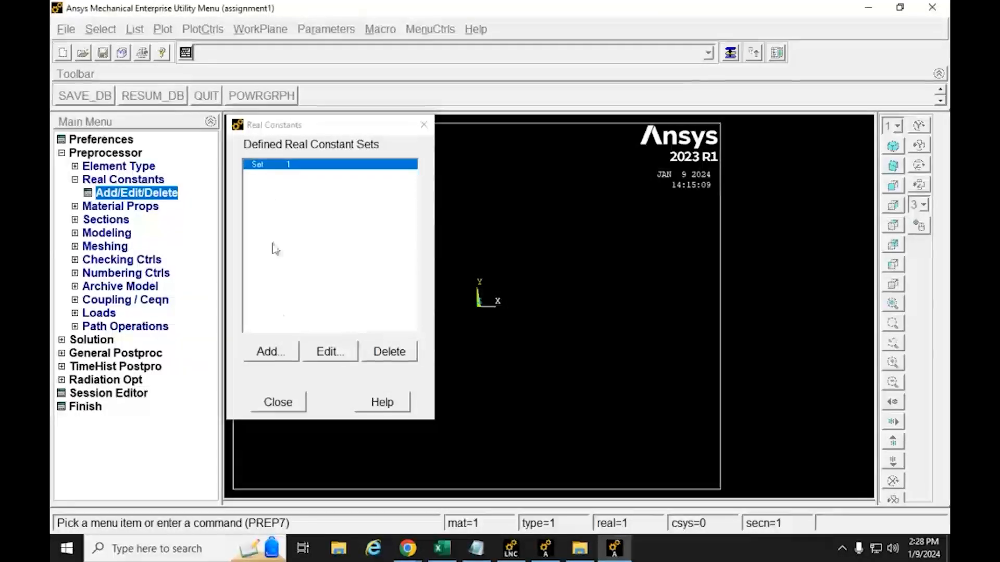
# Add real constant set 2 for COMBIN14 with spring constant K of 320, checking k2 in the Lab Assignment #1 PDF.
pyautogui.click(267, 358)
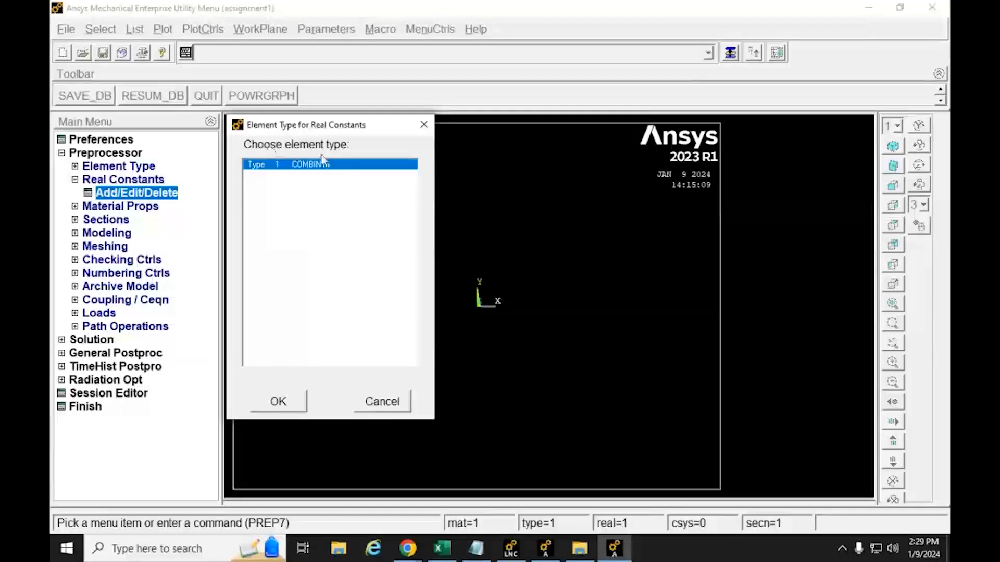
pyautogui.click(292, 411)
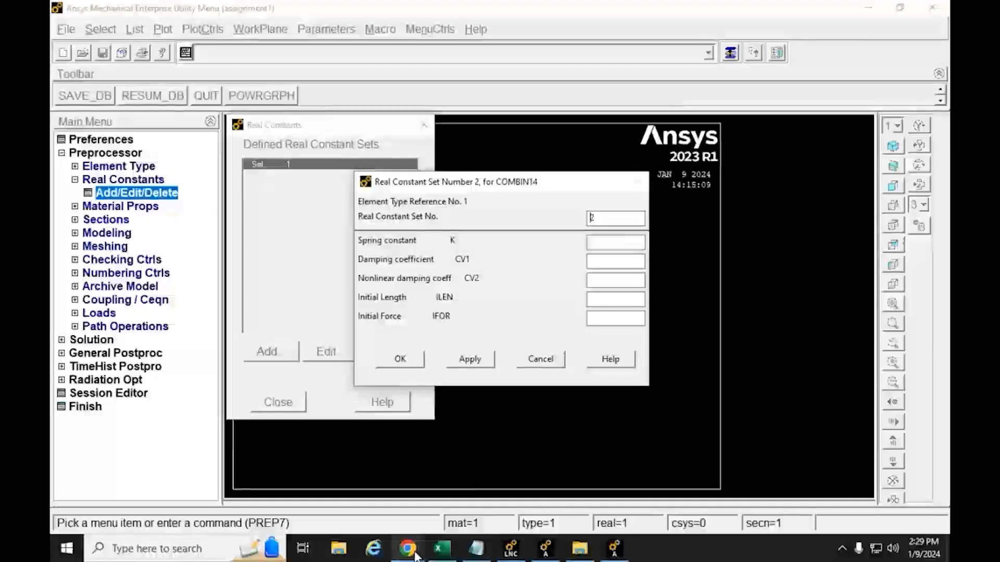
pyautogui.moveTo(417, 556)
pyautogui.click(331, 484)
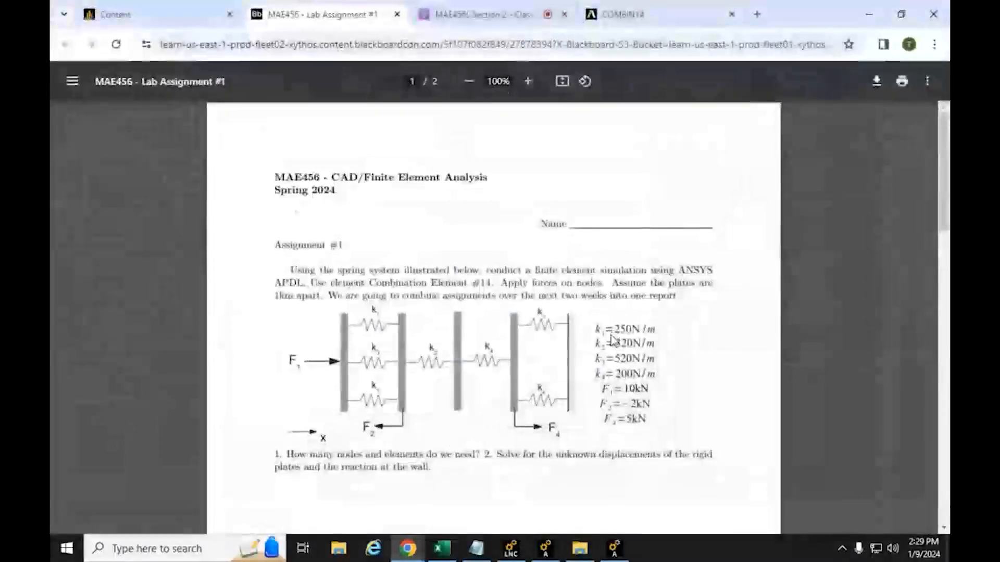
pyautogui.click(869, 14)
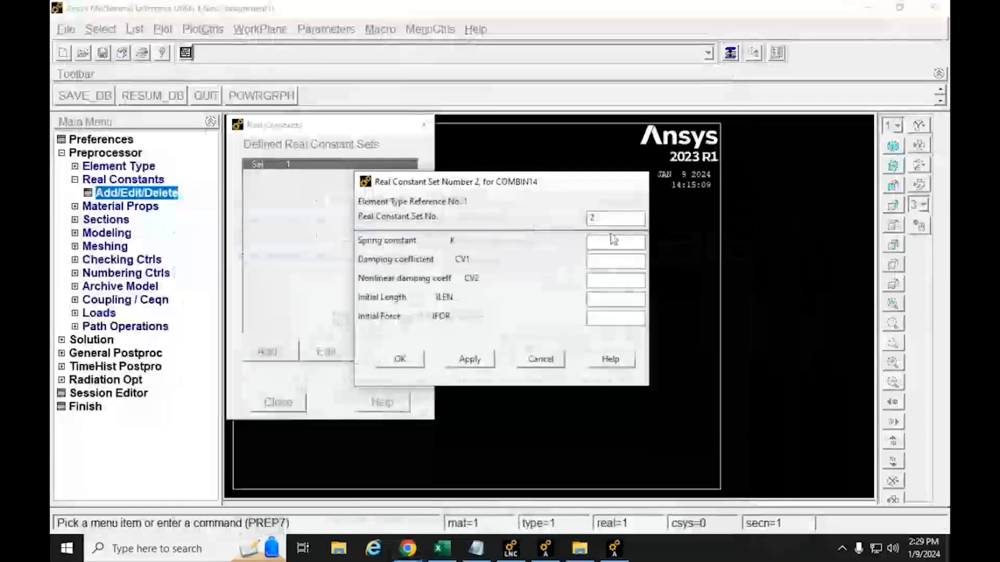
pyautogui.write('320')
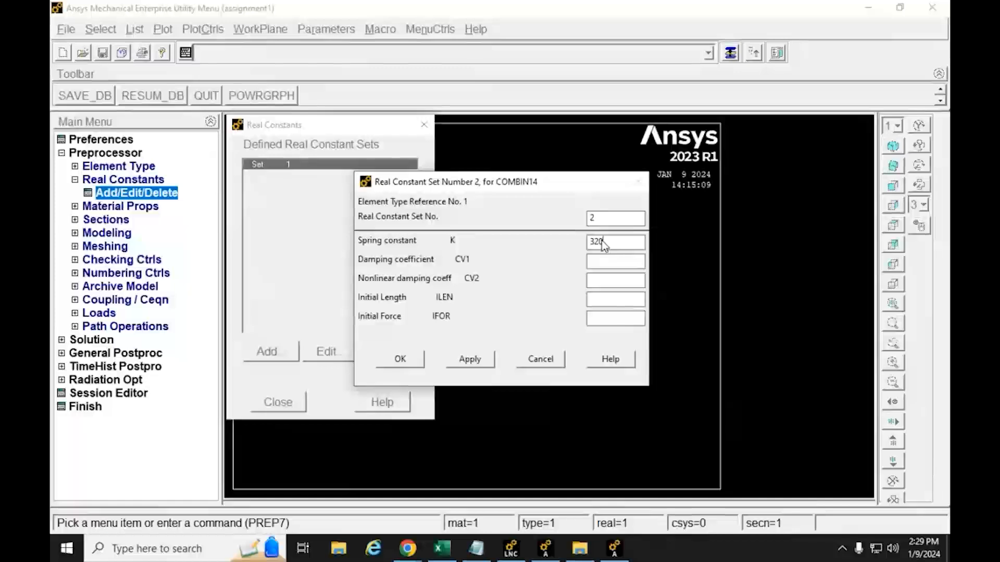
pyautogui.click(400, 364)
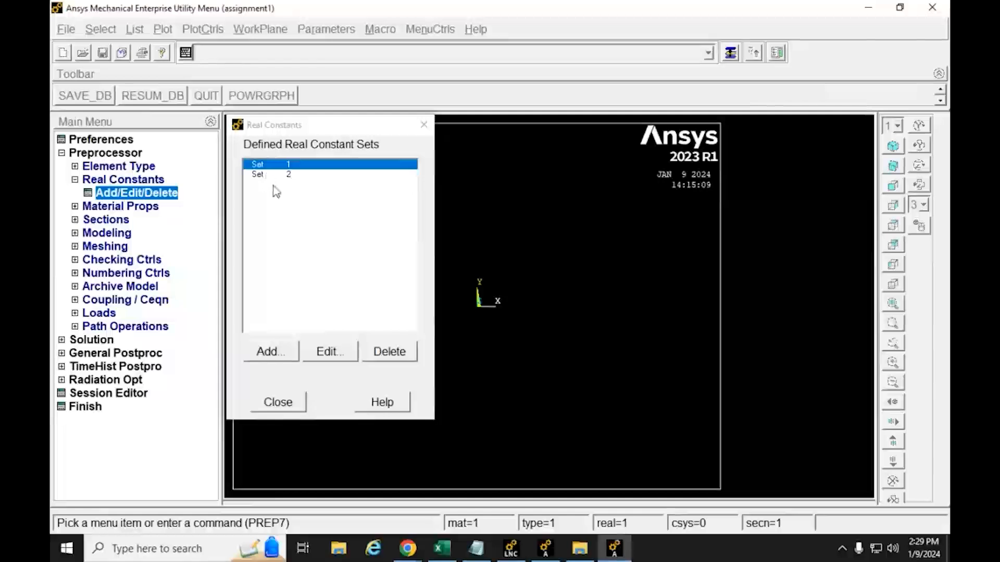
# Add real constant set 3 for COMBIN14 with spring constant K of 520, checking k3 in the Lab Assignment #1 PDF.
pyautogui.click(269, 351)
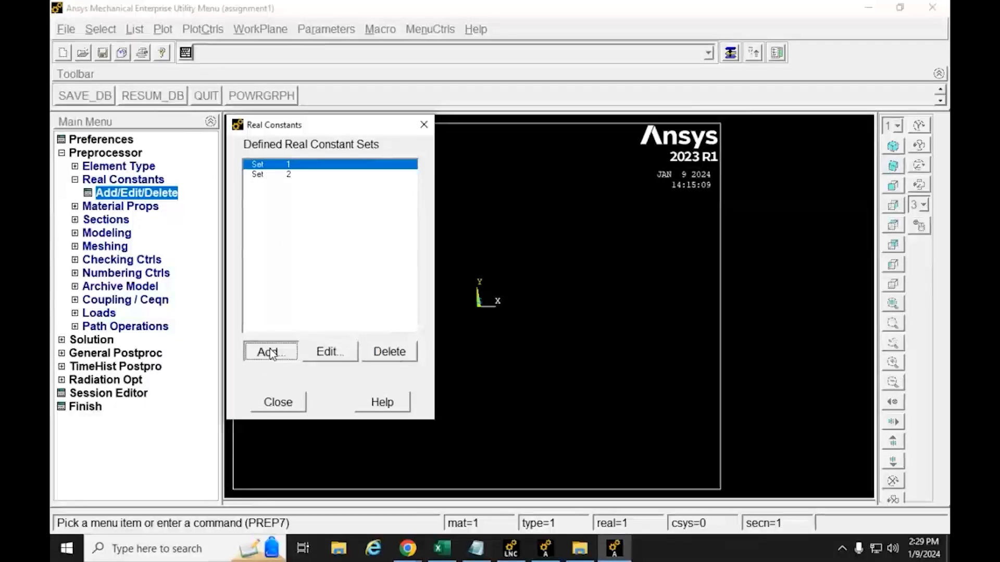
pyautogui.click(280, 404)
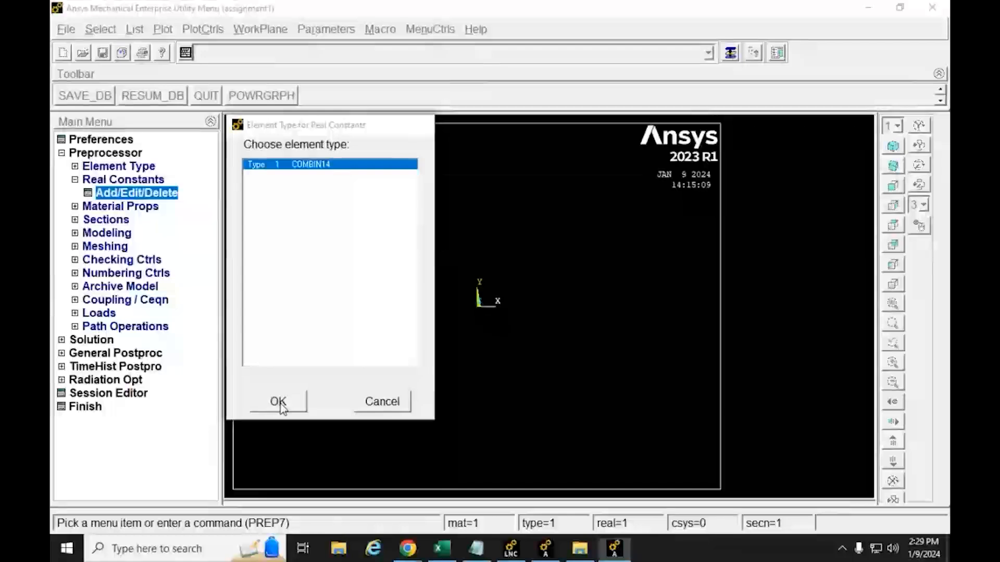
pyautogui.click(408, 549)
pyautogui.click(368, 515)
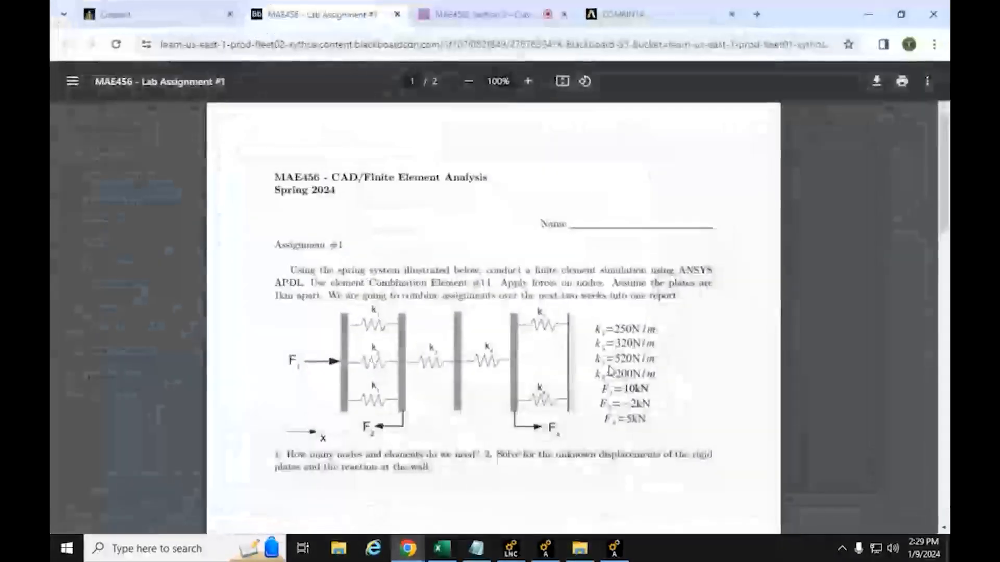
pyautogui.click(869, 14)
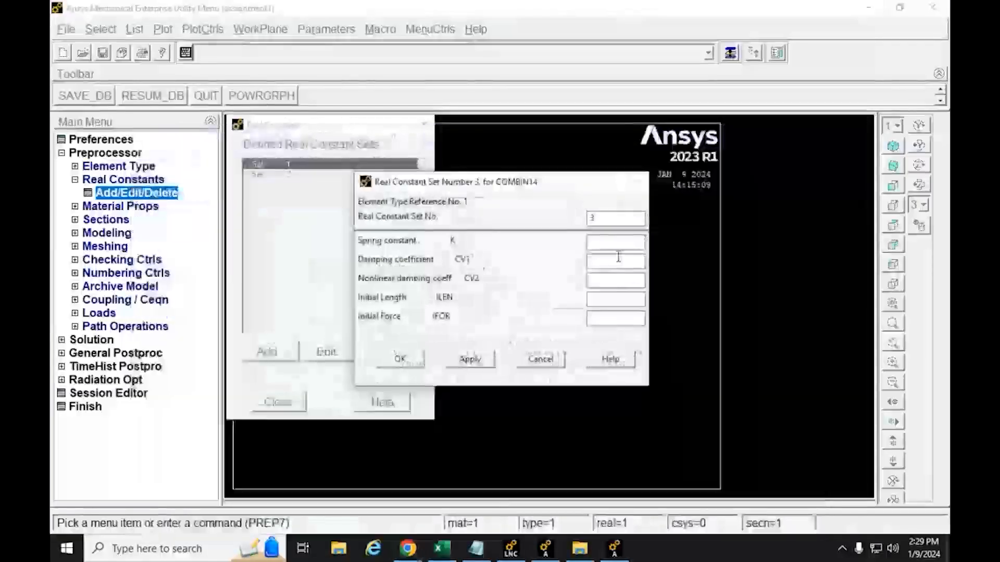
pyautogui.click(604, 244)
pyautogui.write('520')
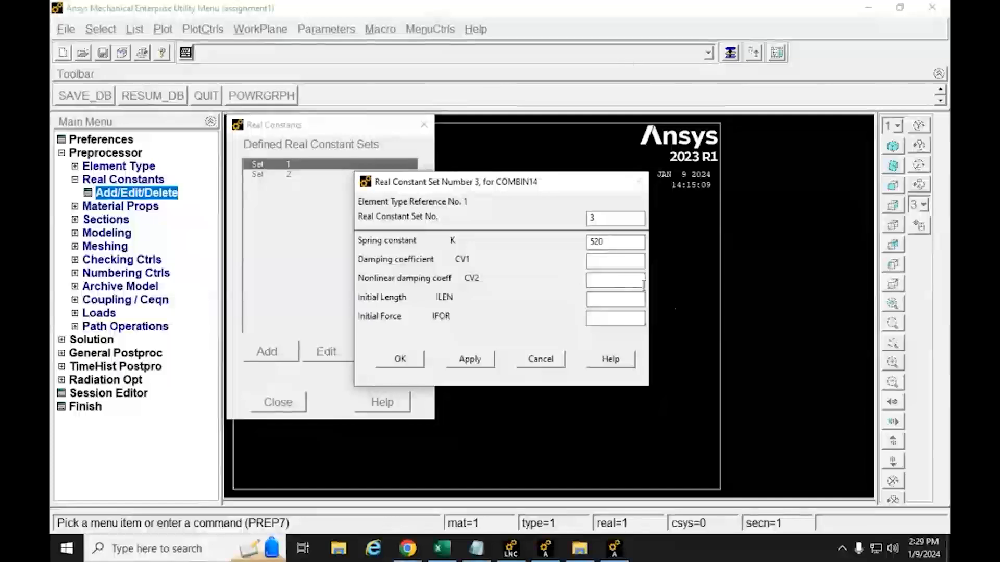
pyautogui.click(393, 357)
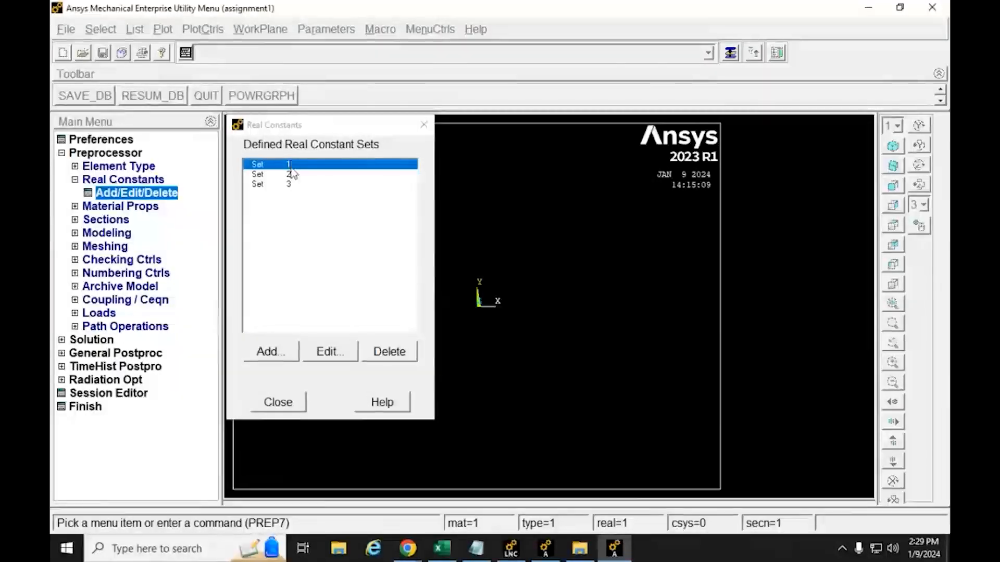
# Add real constant set 4 for COMBIN14 with spring constant K of 200.
pyautogui.click(285, 355)
pyautogui.click(282, 401)
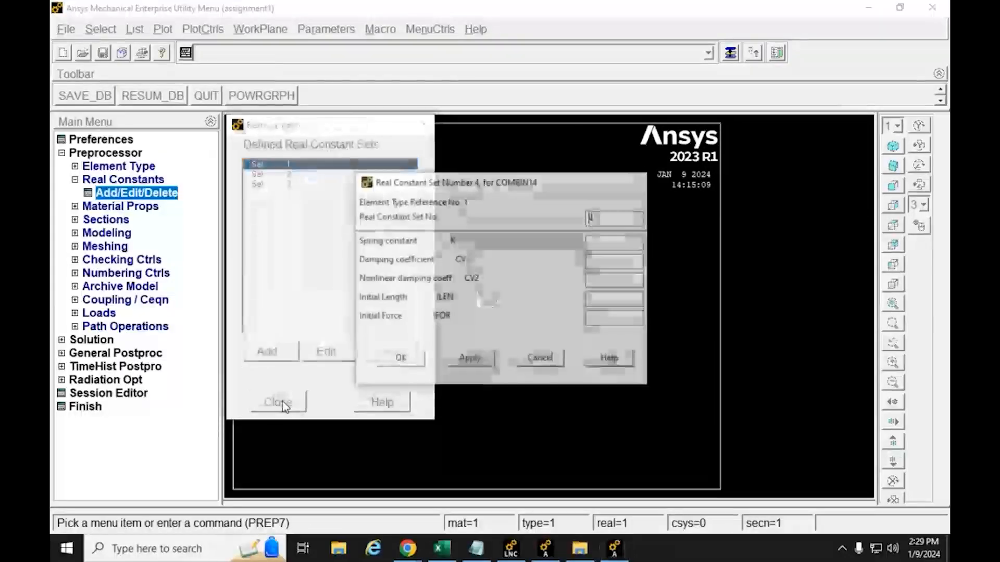
pyautogui.click(601, 244)
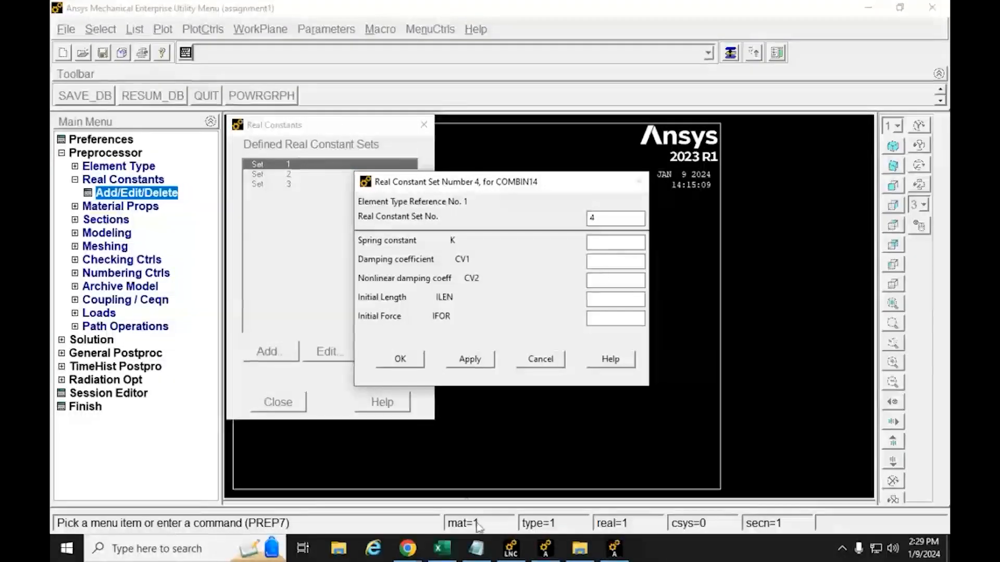
pyautogui.click(408, 549)
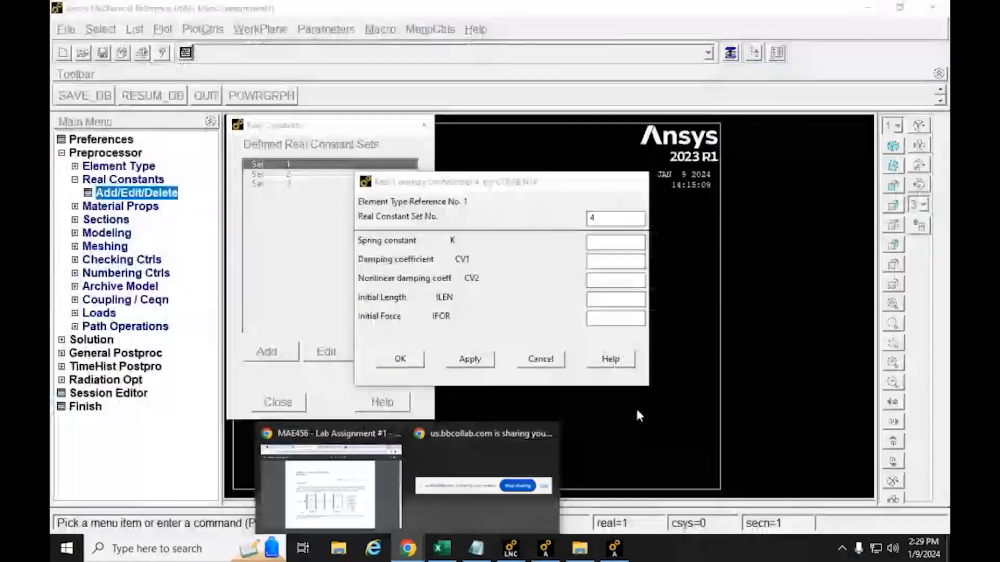
pyautogui.click(622, 245)
pyautogui.write('200')
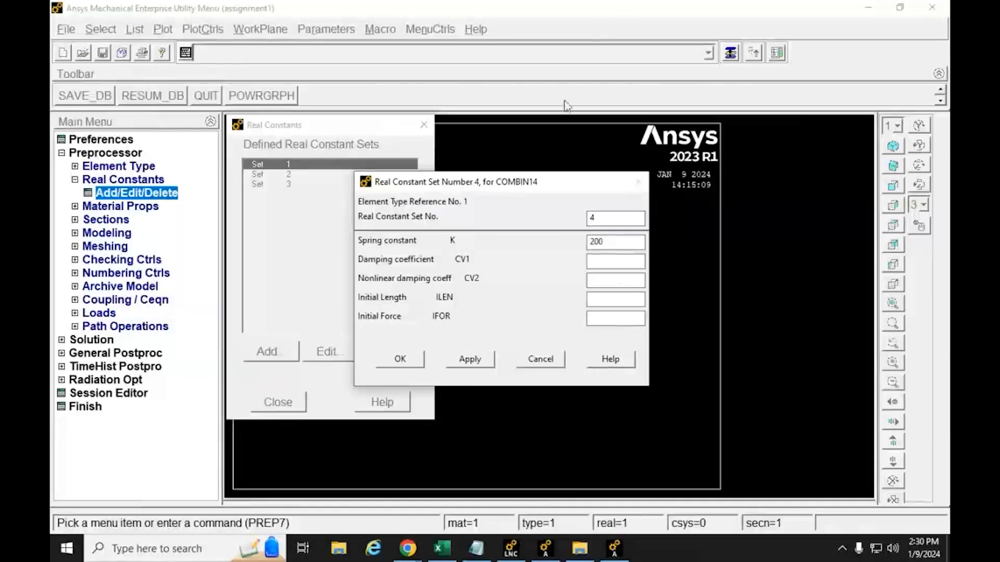
pyautogui.click(405, 367)
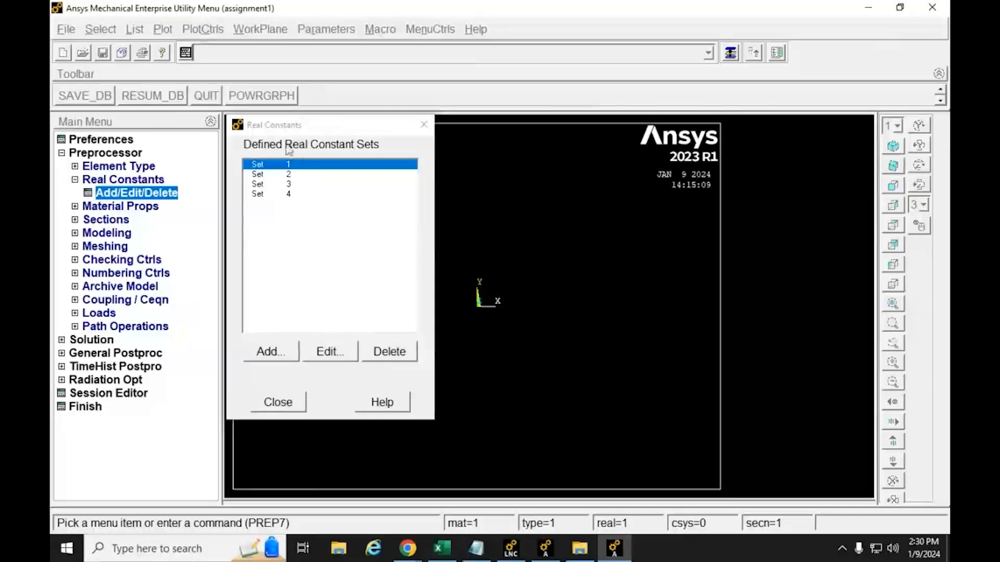
# Go through the defined real constant sets and open set 2 to review its stored COMBIN14 values.
pyautogui.click(261, 175)
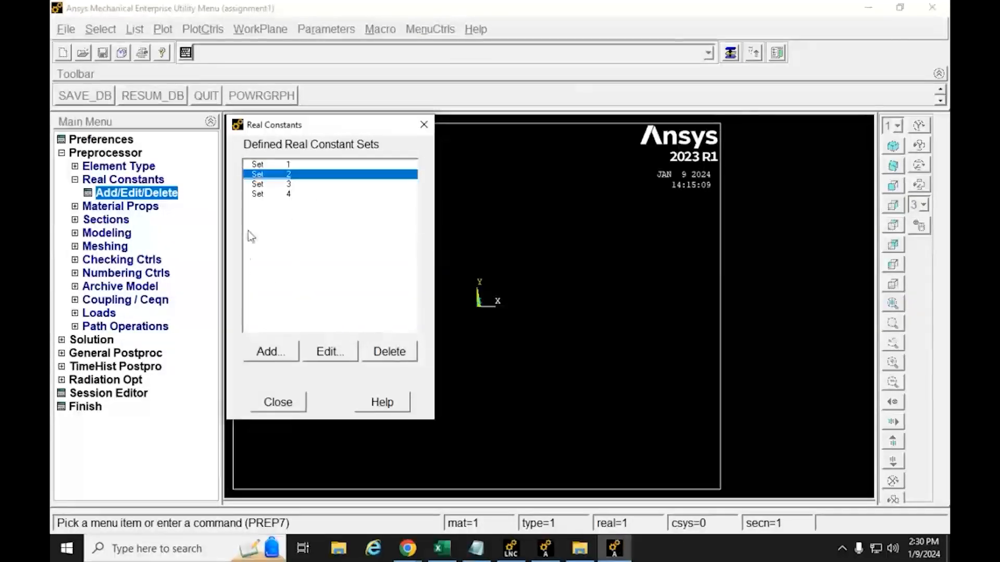
pyautogui.click(264, 166)
pyautogui.click(263, 175)
pyautogui.click(264, 185)
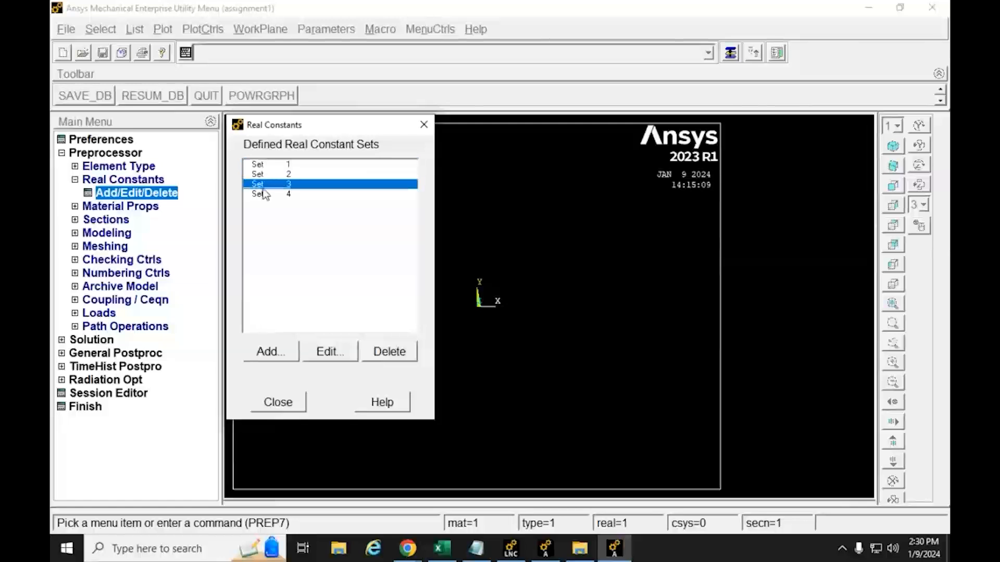
pyautogui.click(263, 175)
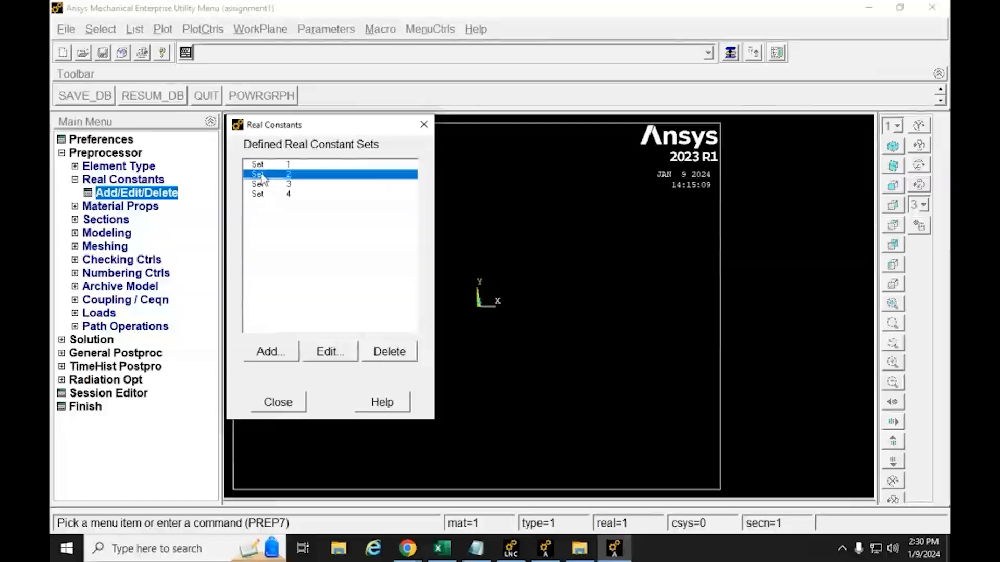
pyautogui.click(332, 358)
pyautogui.click(278, 402)
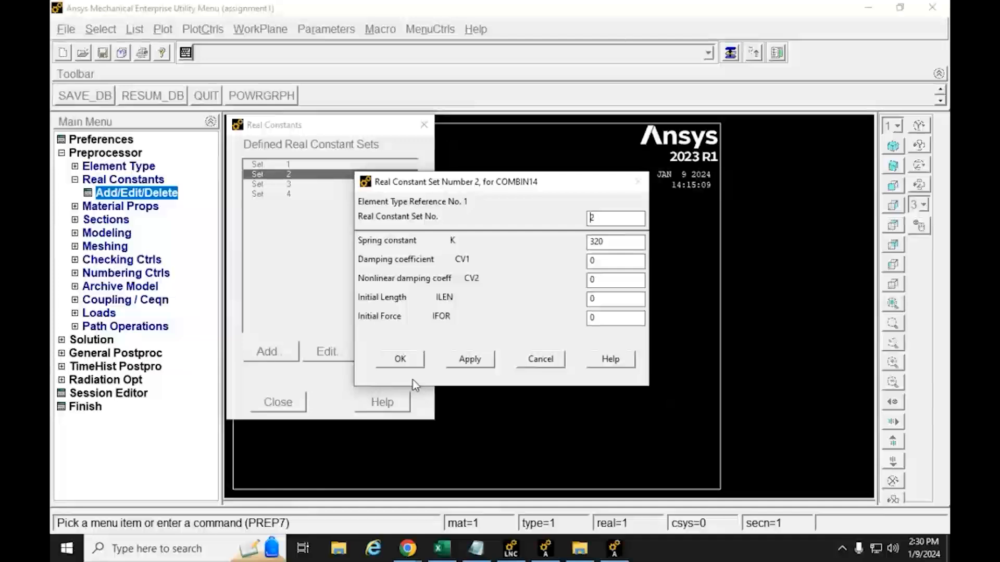
# Accept the values of real constant set 2 and close the list of defined real constant sets.
pyautogui.click(398, 359)
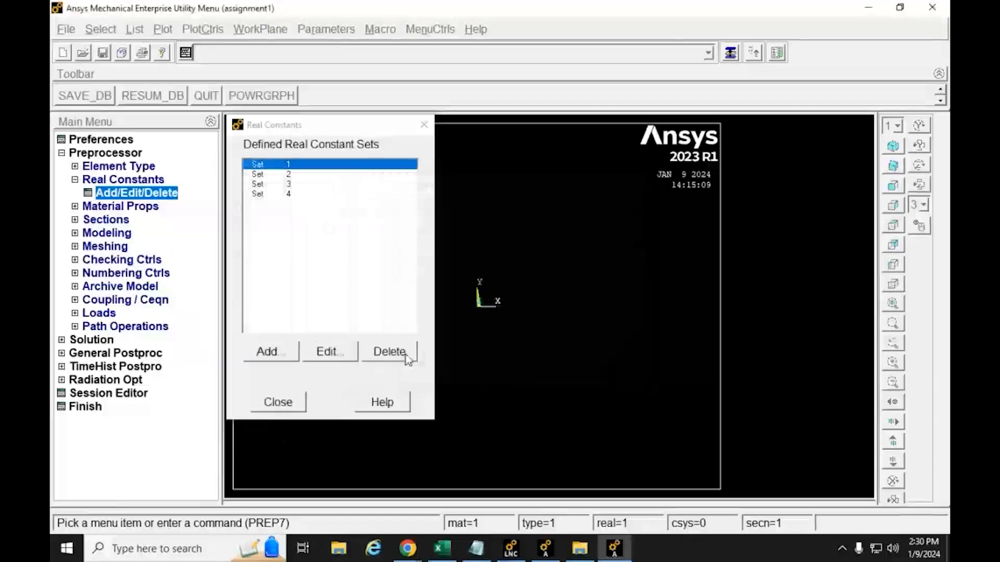
pyautogui.click(276, 403)
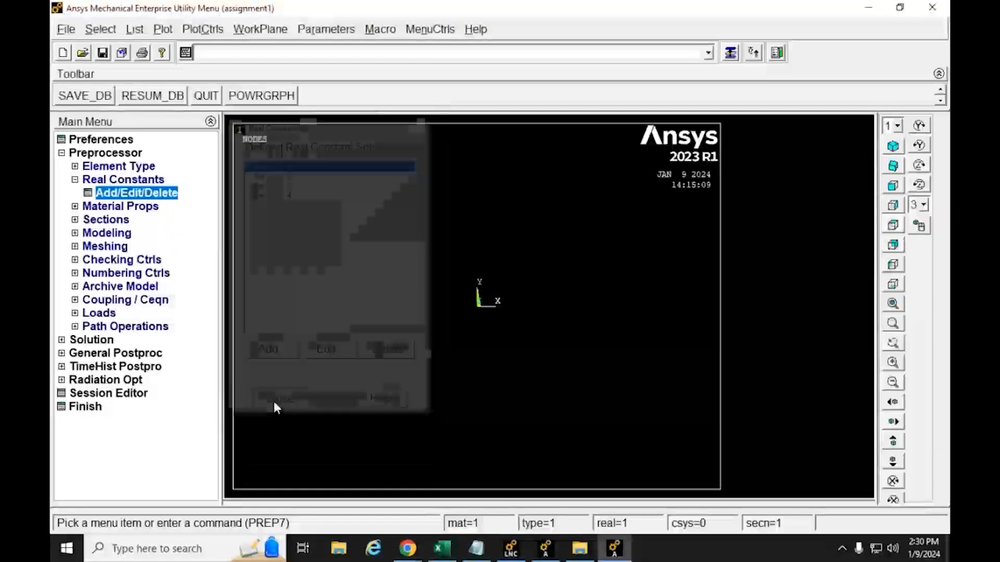
# Switch to Chrome and examine the node creation instructions and the coordinates of nodes 1 to 5 in the Lab Assignment #1 PDF.
pyautogui.moveTo(414, 551)
pyautogui.click(330, 479)
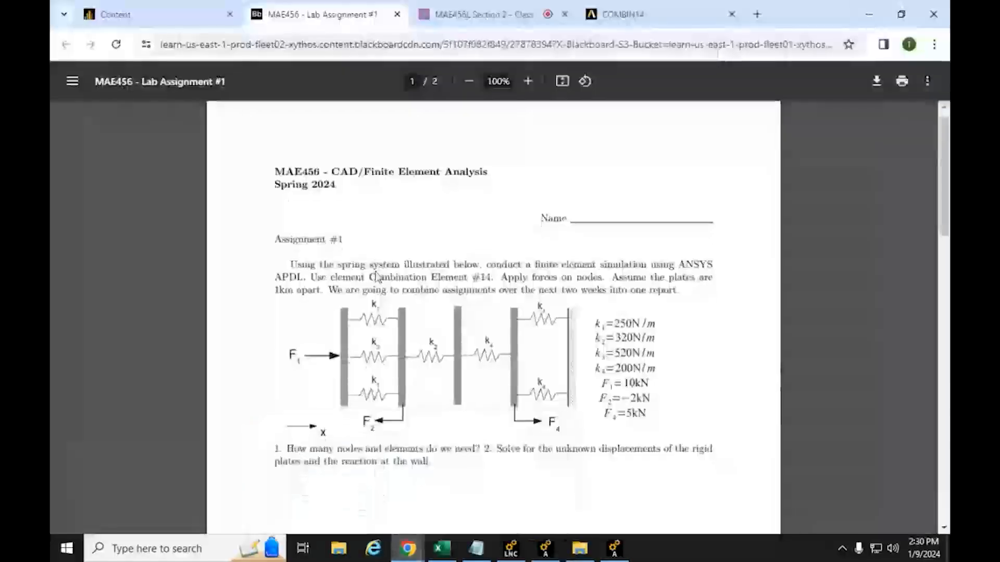
pyautogui.scroll(-10, 374, 280)
pyautogui.scroll(-6, 375, 280)
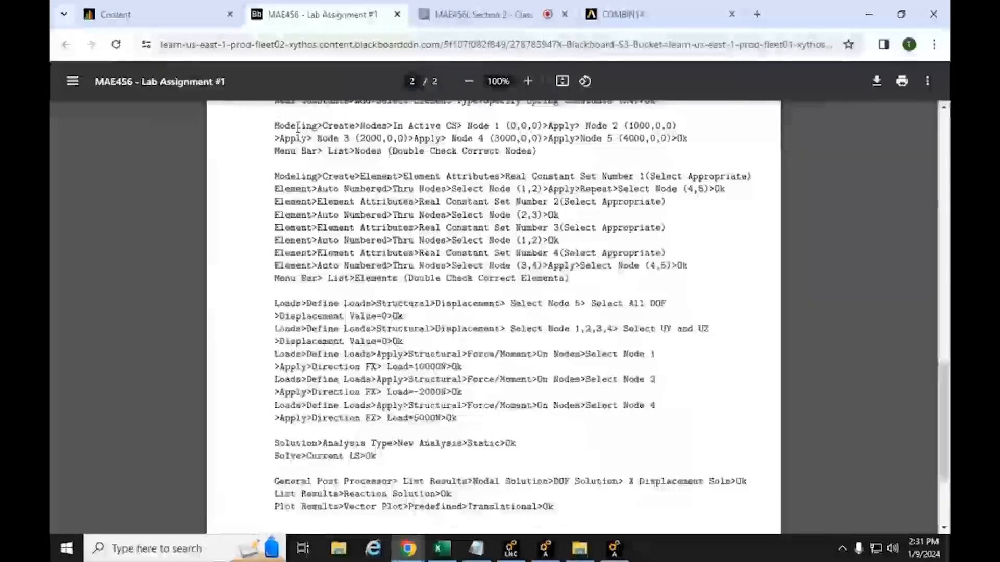
pyautogui.moveTo(274, 125); pyautogui.dragTo(545, 150)
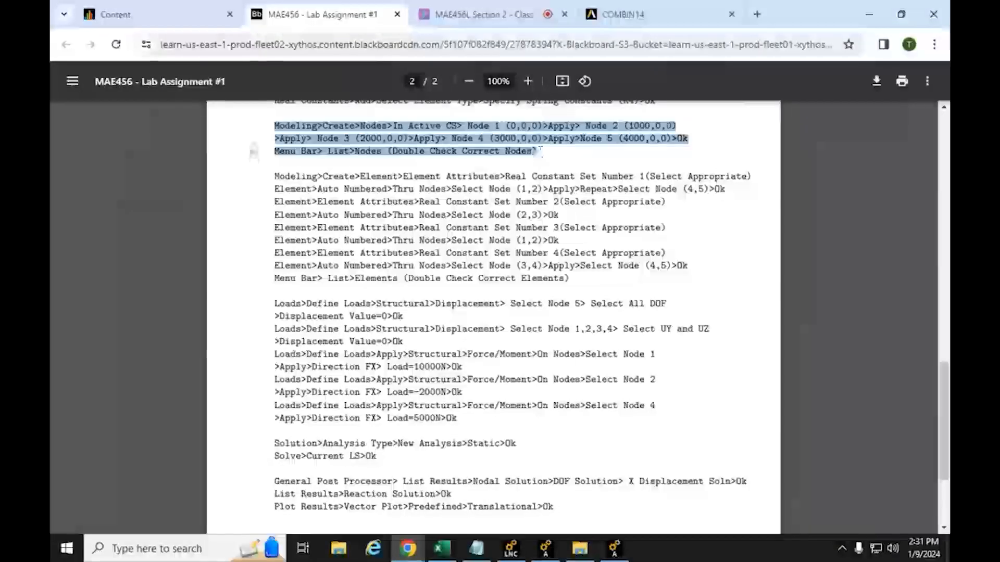
pyautogui.click(297, 127)
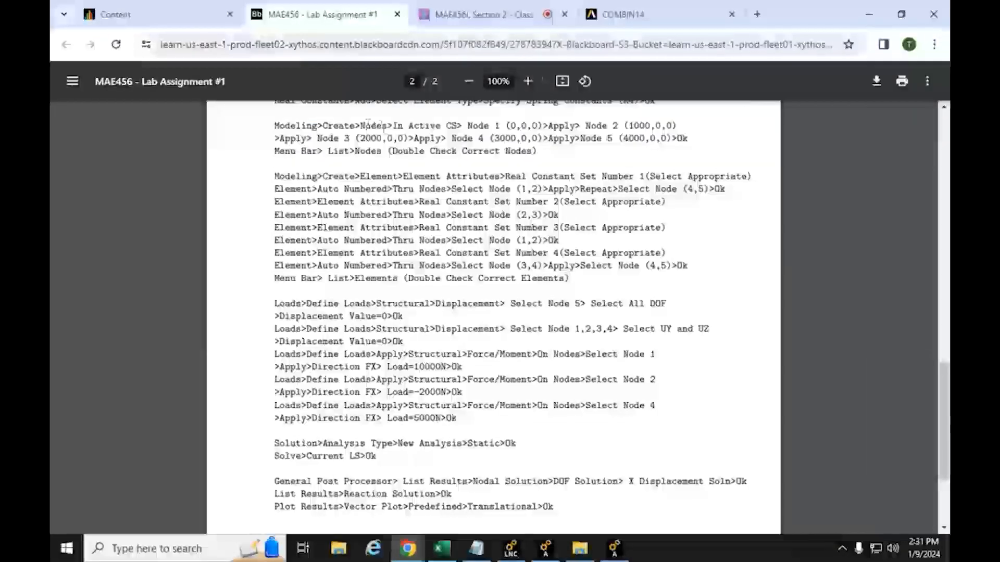
pyautogui.moveTo(388, 125); pyautogui.dragTo(453, 126)
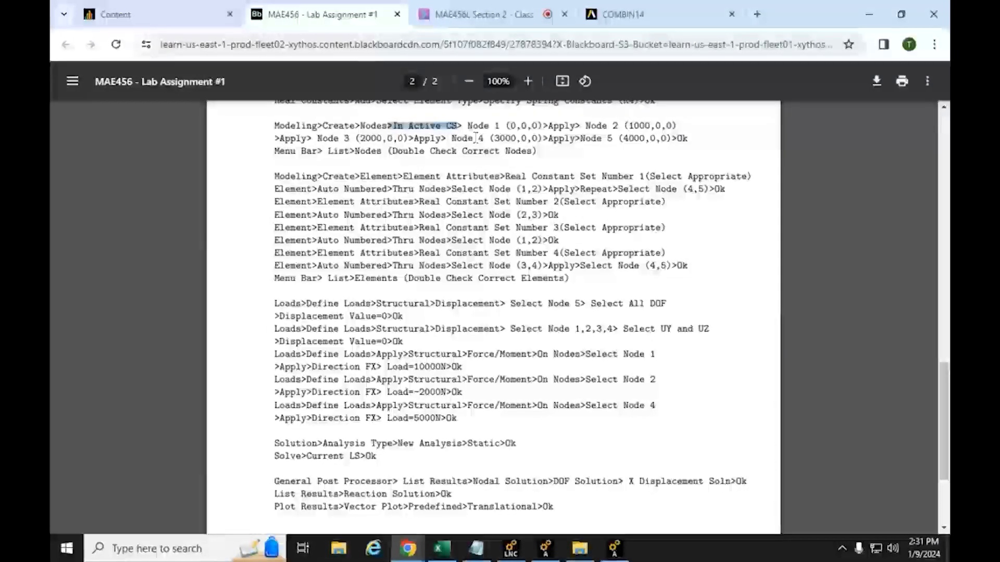
pyautogui.moveTo(458, 126); pyautogui.dragTo(539, 125)
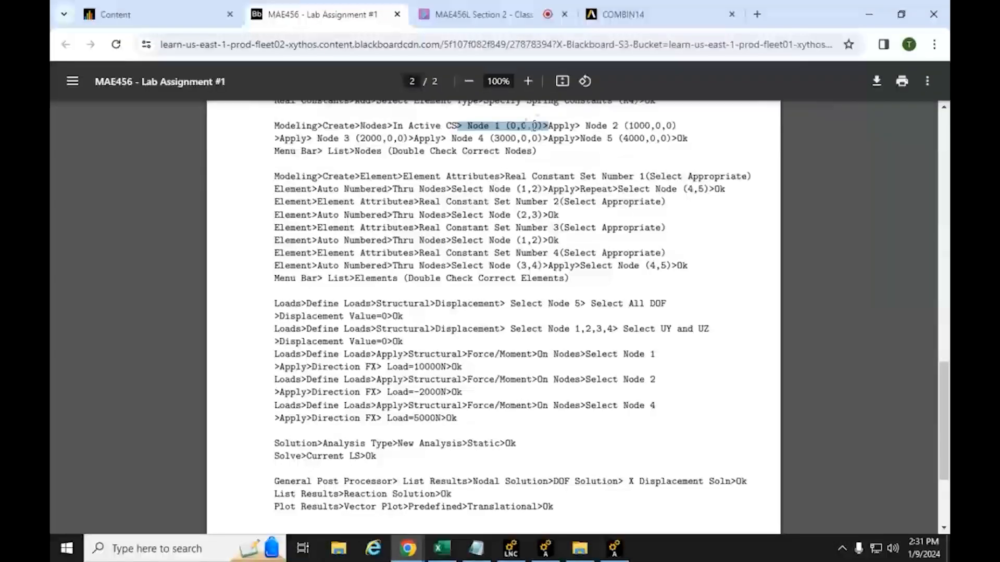
pyautogui.moveTo(548, 126); pyautogui.dragTo(573, 122)
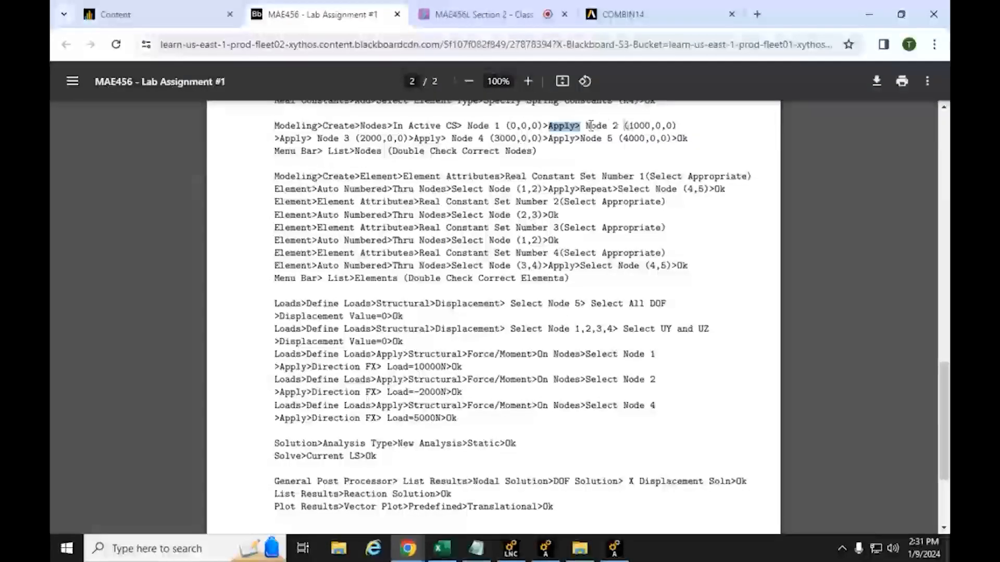
pyautogui.doubleClick(636, 127)
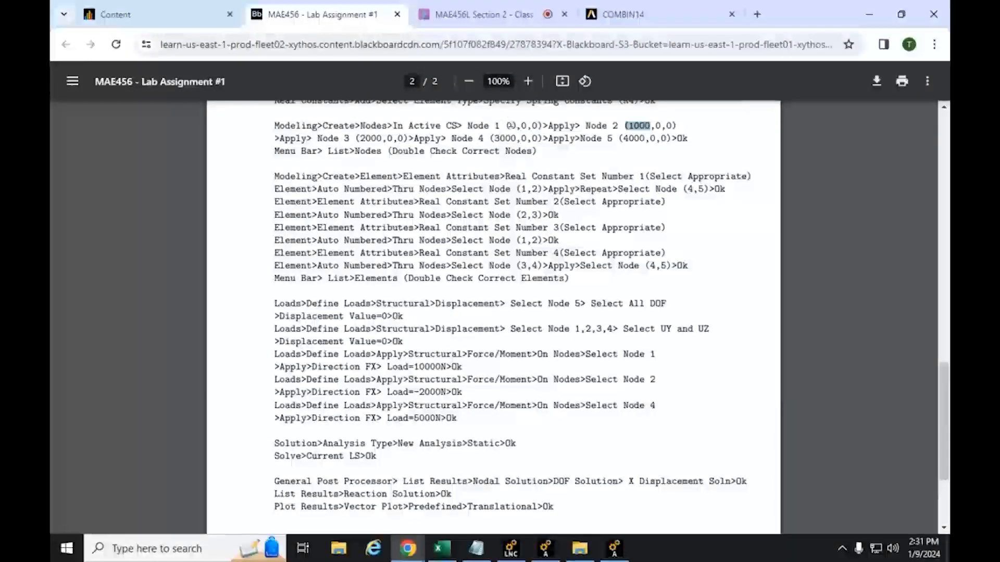
pyautogui.click(513, 117)
pyautogui.moveTo(469, 127); pyautogui.dragTo(539, 126)
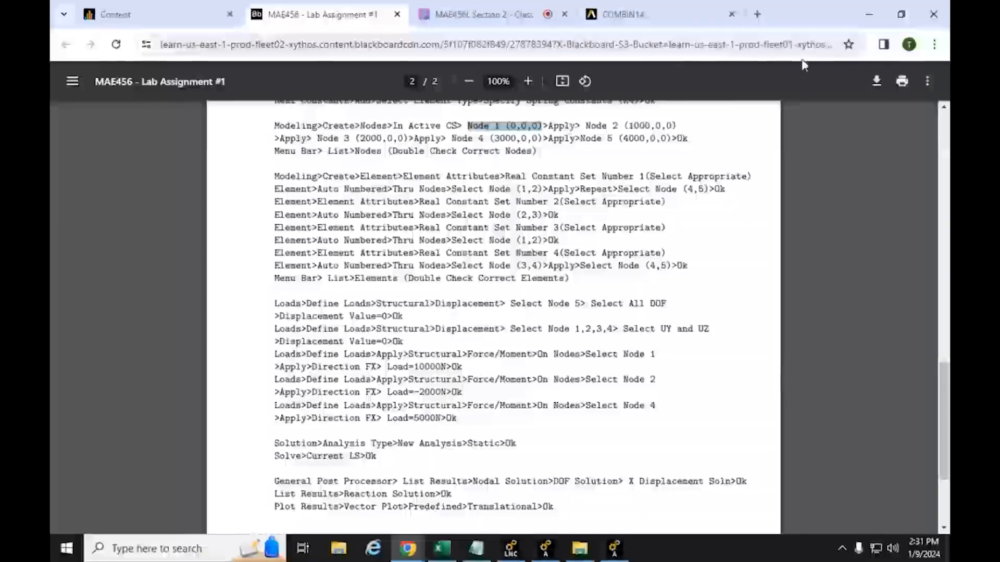
pyautogui.click(869, 14)
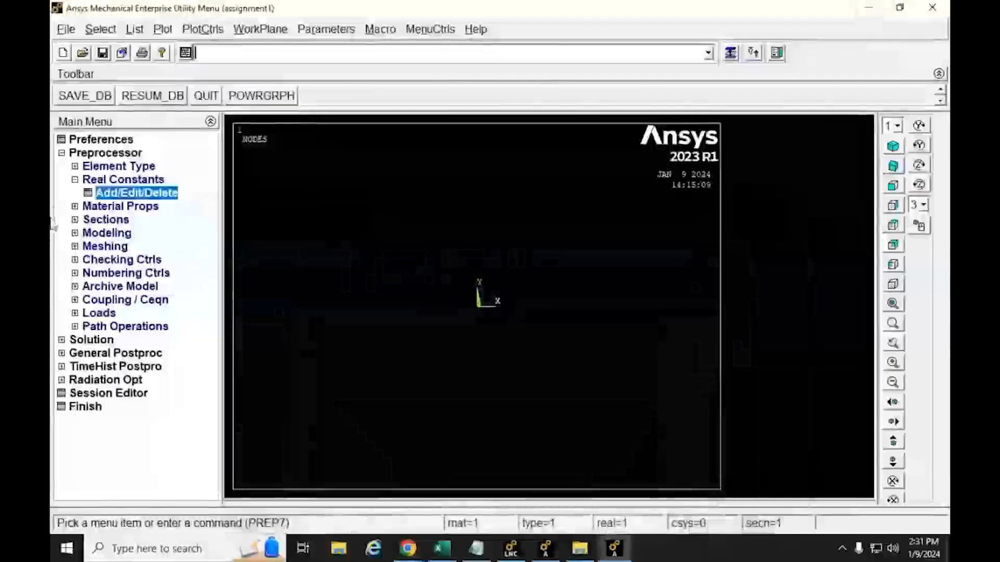
# Back in Ansys Mechanical APDL, create node 1 at X 0, Y 0, Z 0 in the active coordinate system.
pyautogui.click(75, 180)
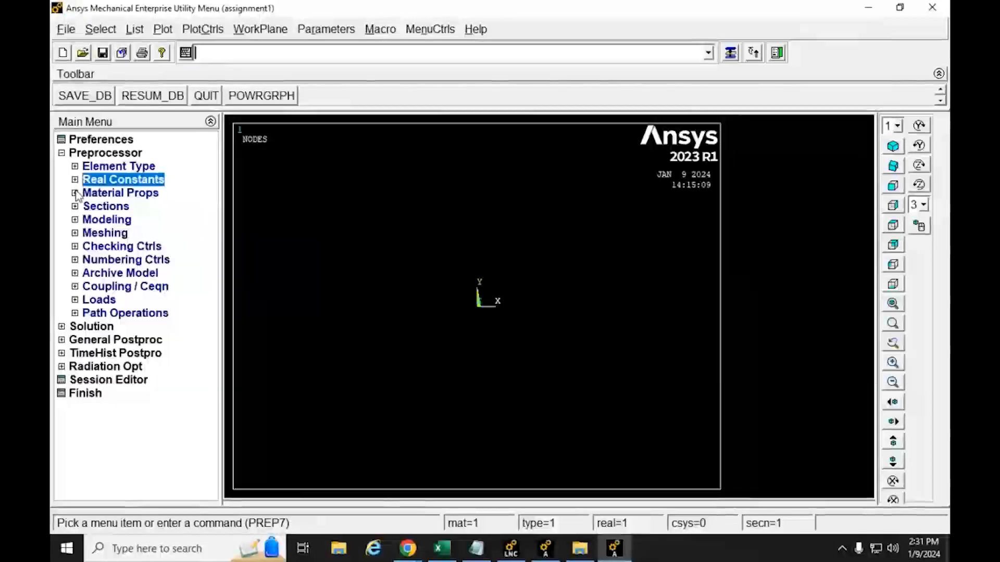
pyautogui.click(75, 220)
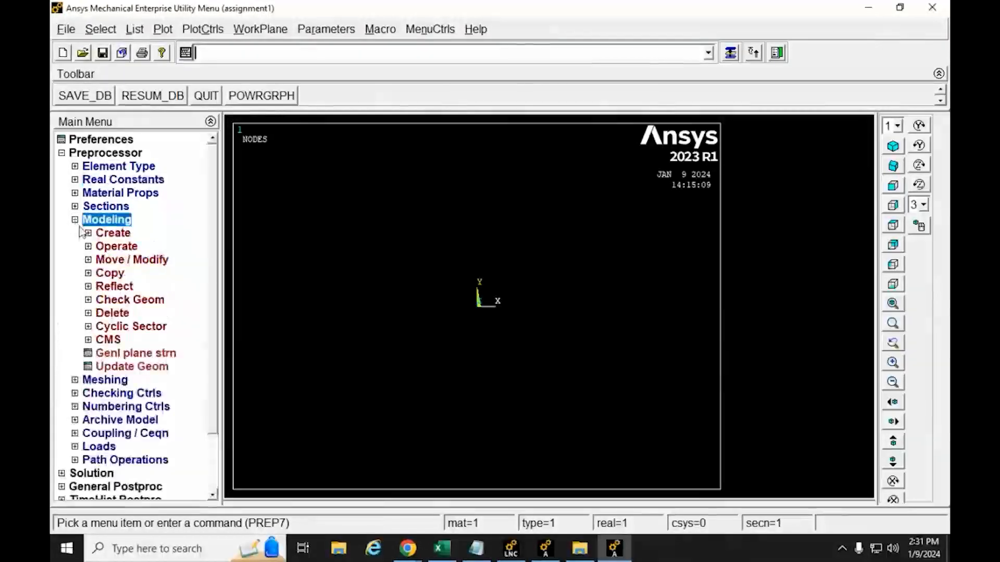
pyautogui.click(88, 233)
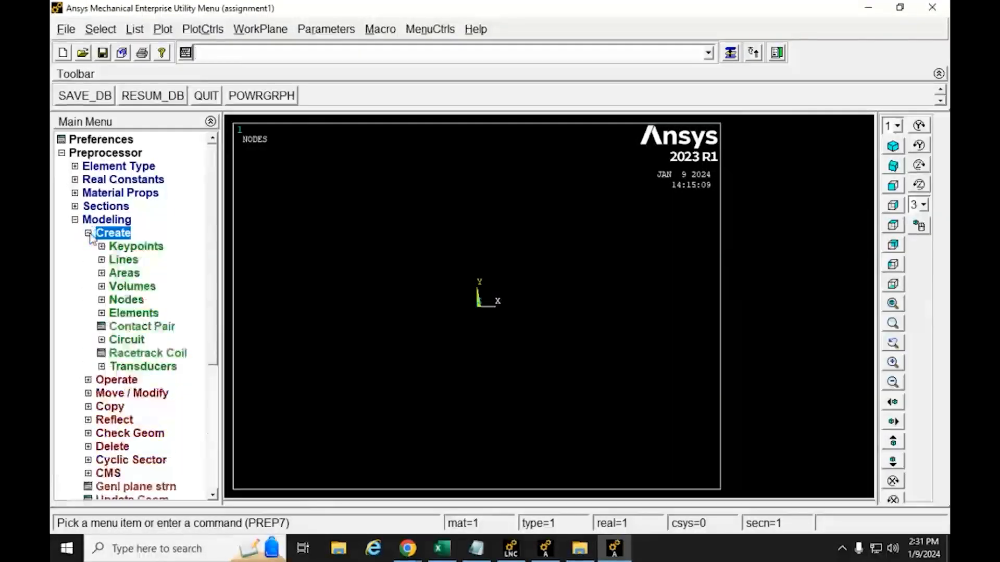
pyautogui.click(101, 300)
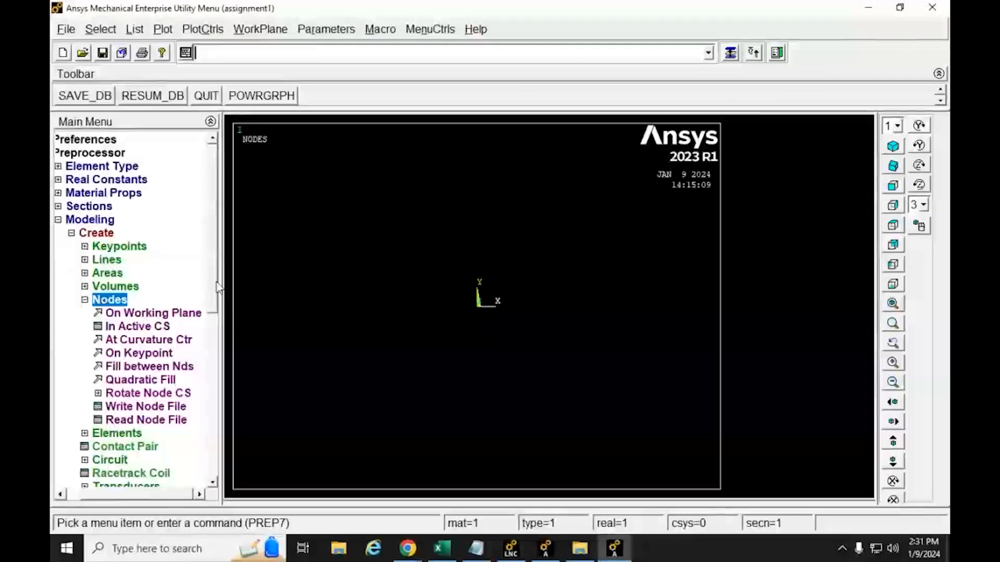
pyautogui.moveTo(219, 283); pyautogui.dragTo(264, 281)
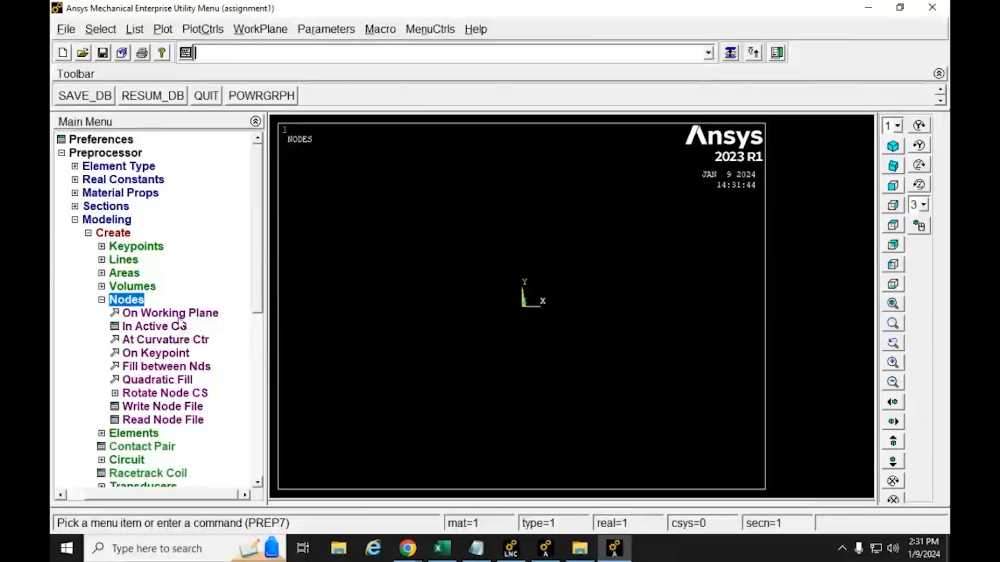
pyautogui.click(124, 327)
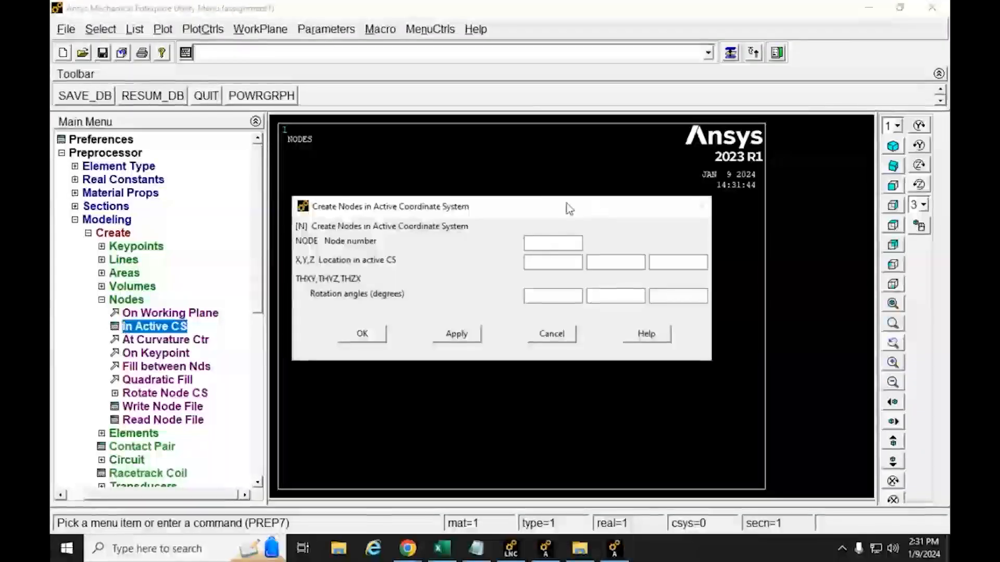
pyautogui.moveTo(497, 208); pyautogui.dragTo(486, 129)
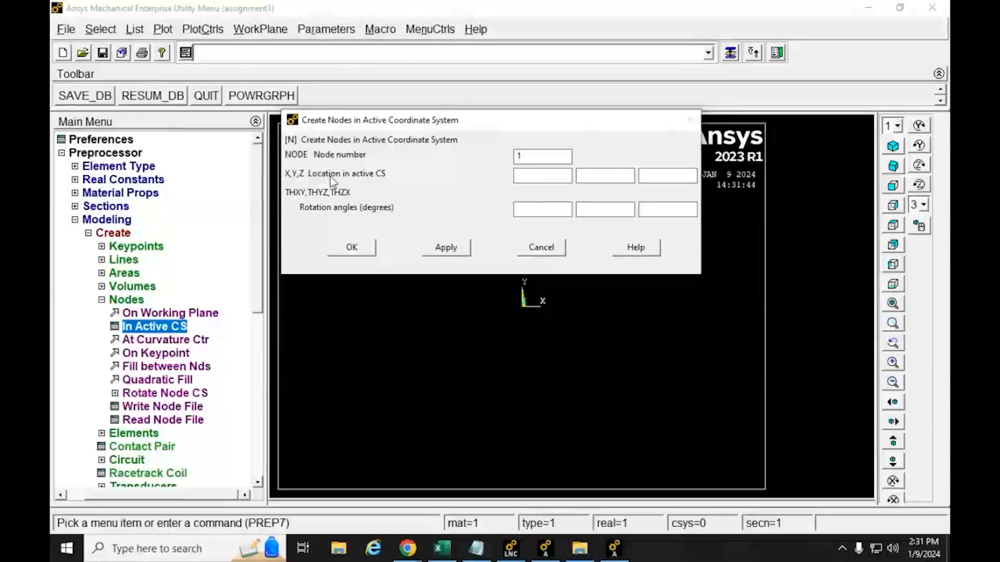
pyautogui.click(518, 173)
pyautogui.write('0')
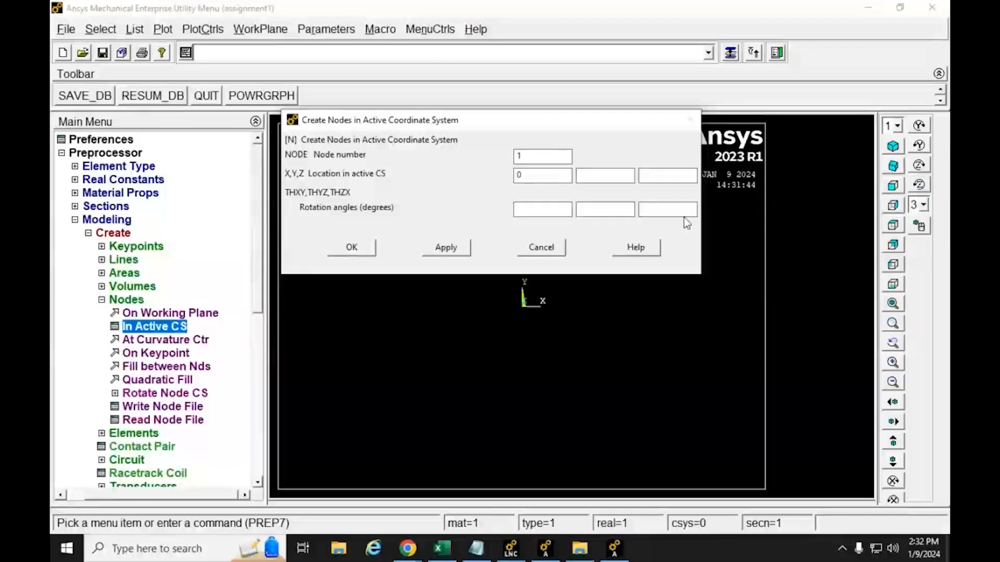
pyautogui.click(602, 175)
pyautogui.write('0')
pyautogui.click(672, 175)
pyautogui.write('0')
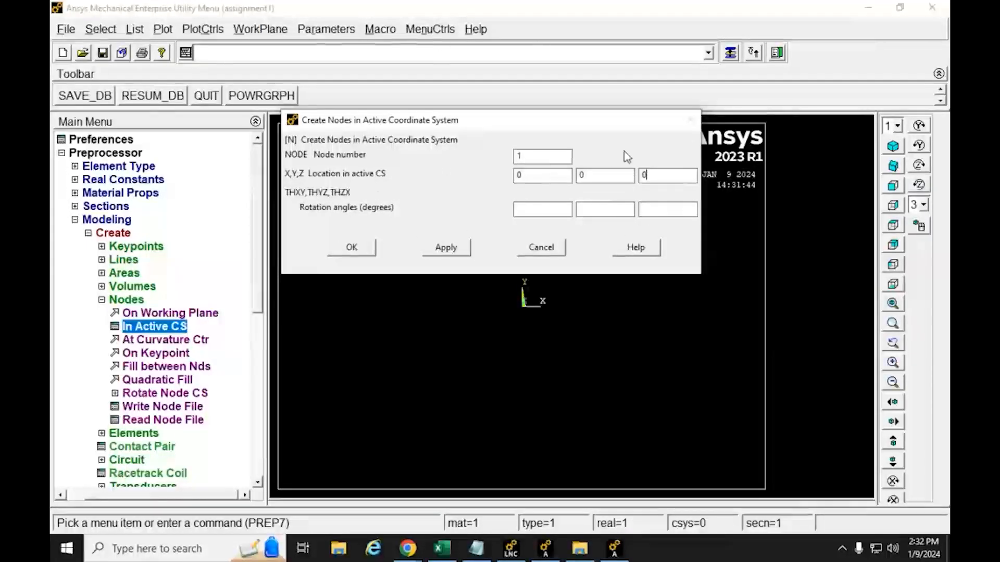
pyautogui.click(353, 248)
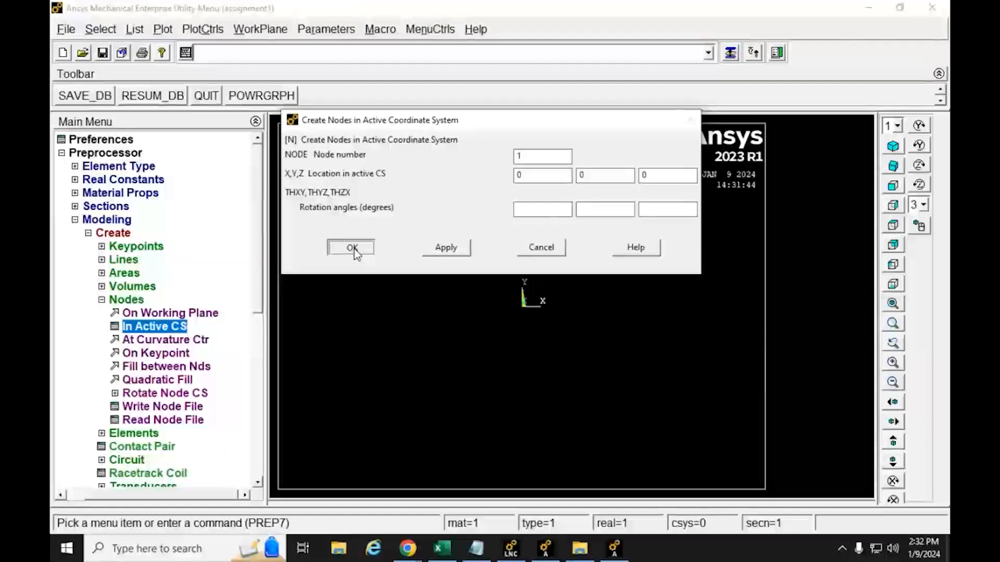
pyautogui.click(353, 249)
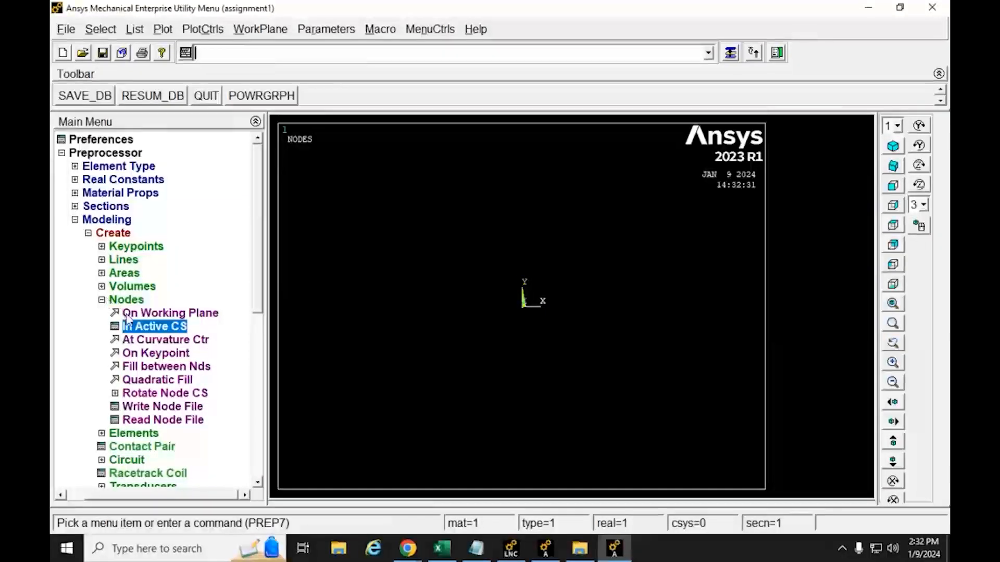
# Create node 2 at X 1000, Y 0, Z 0 in the active coordinate system, keeping node creation open.
pyautogui.click(117, 330)
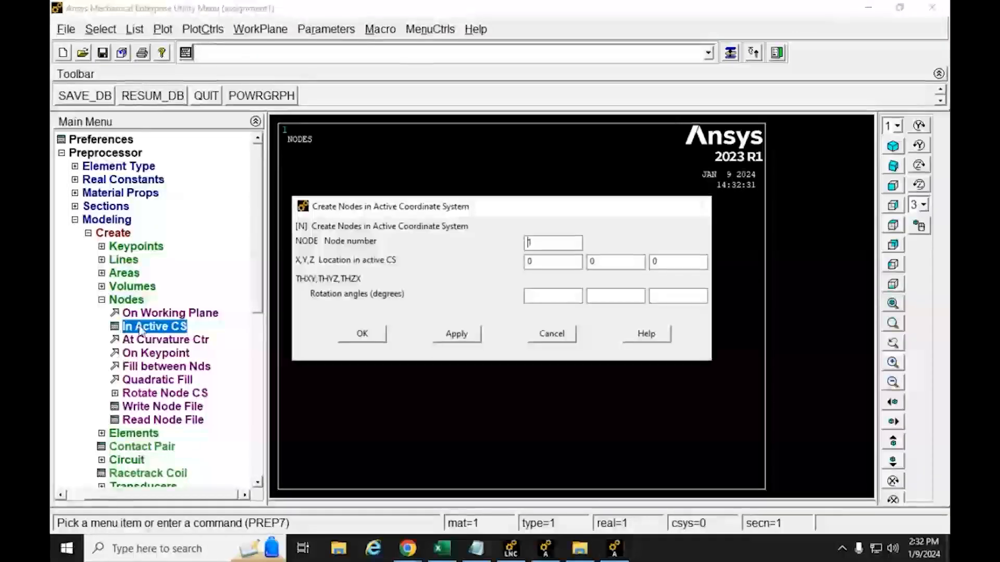
pyautogui.moveTo(468, 207); pyautogui.dragTo(425, 175)
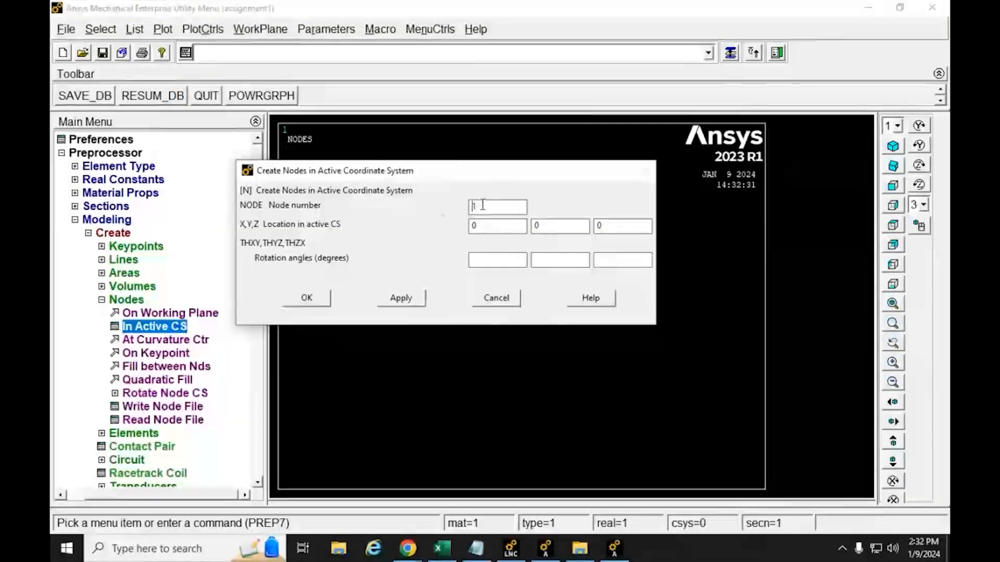
pyautogui.moveTo(504, 205); pyautogui.dragTo(436, 209)
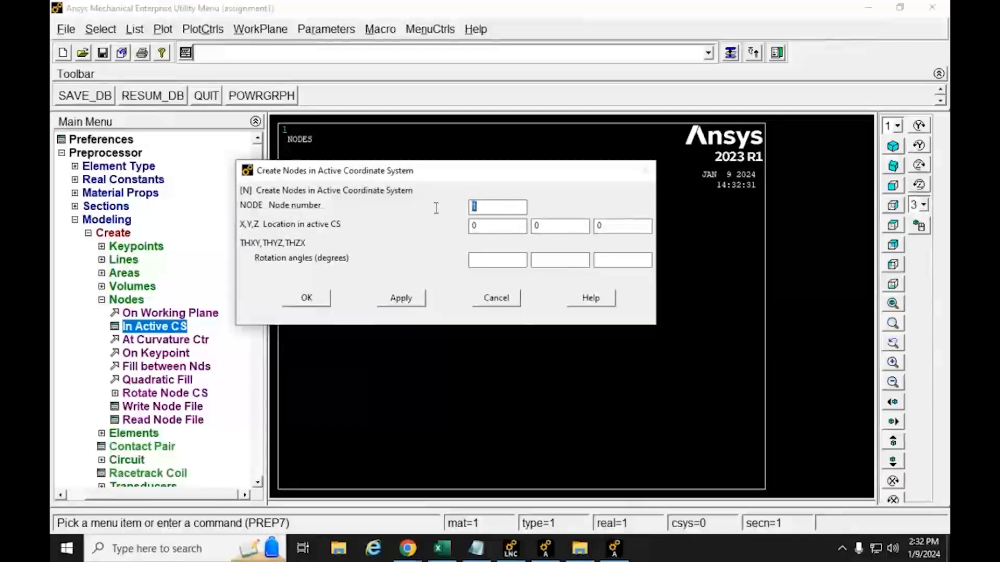
pyautogui.write('2')
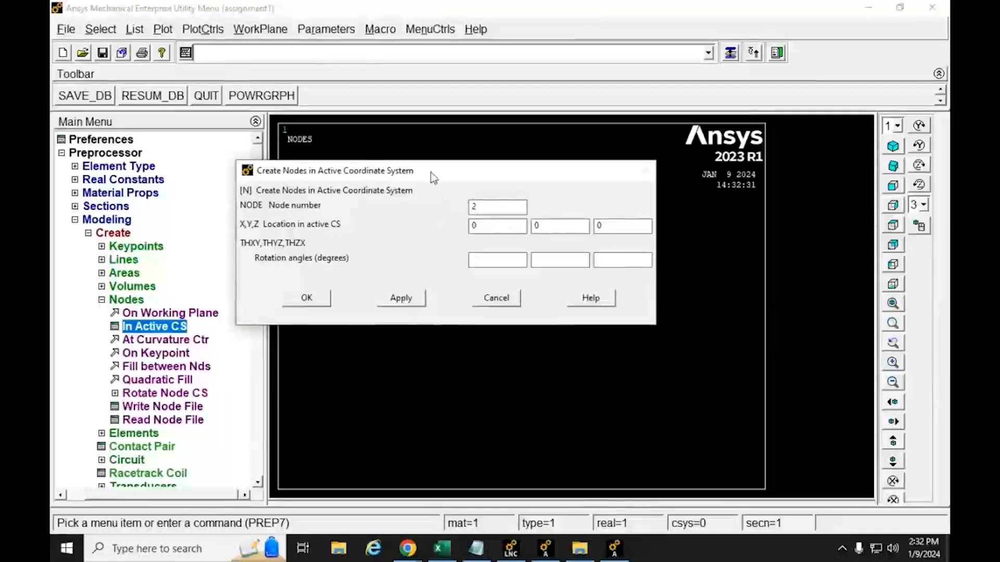
pyautogui.moveTo(430, 173); pyautogui.dragTo(447, 109)
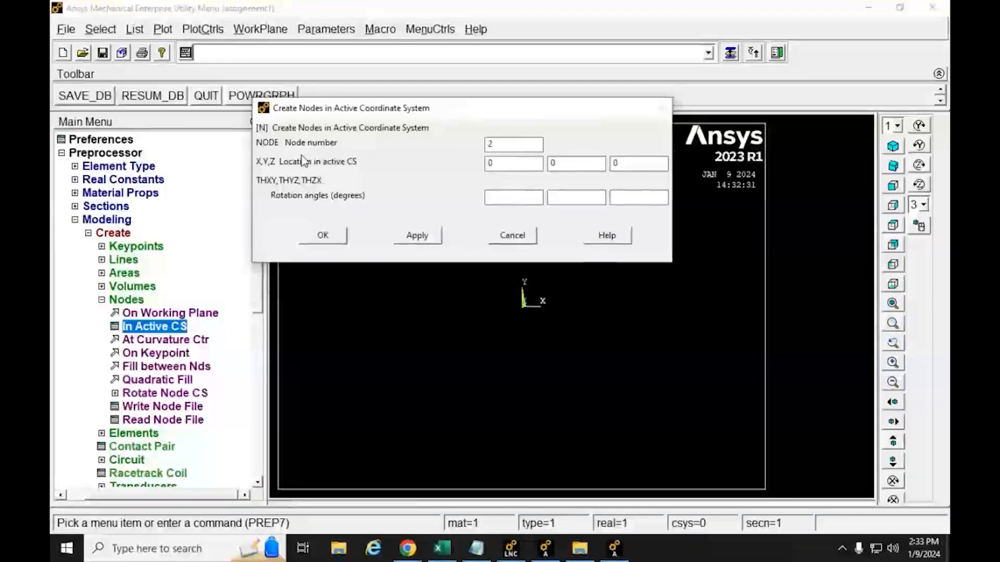
pyautogui.moveTo(503, 161); pyautogui.dragTo(493, 162)
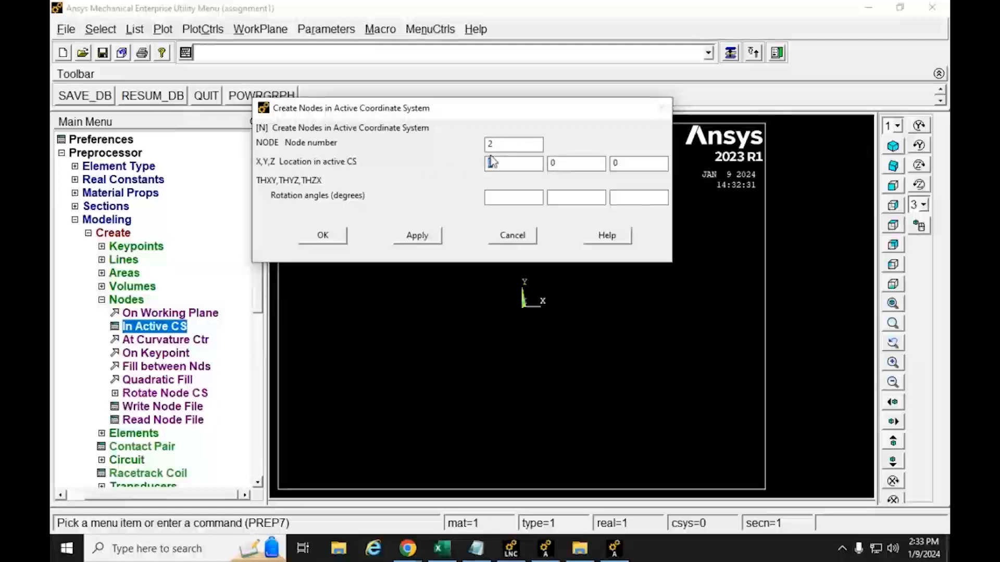
pyautogui.press('BackSpace')
pyautogui.write('1000')
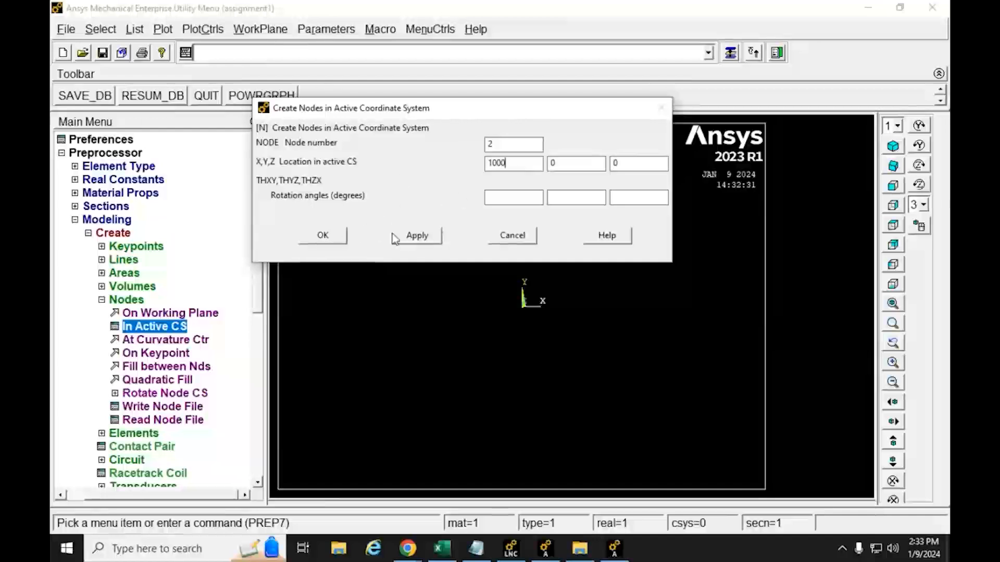
pyautogui.click(414, 237)
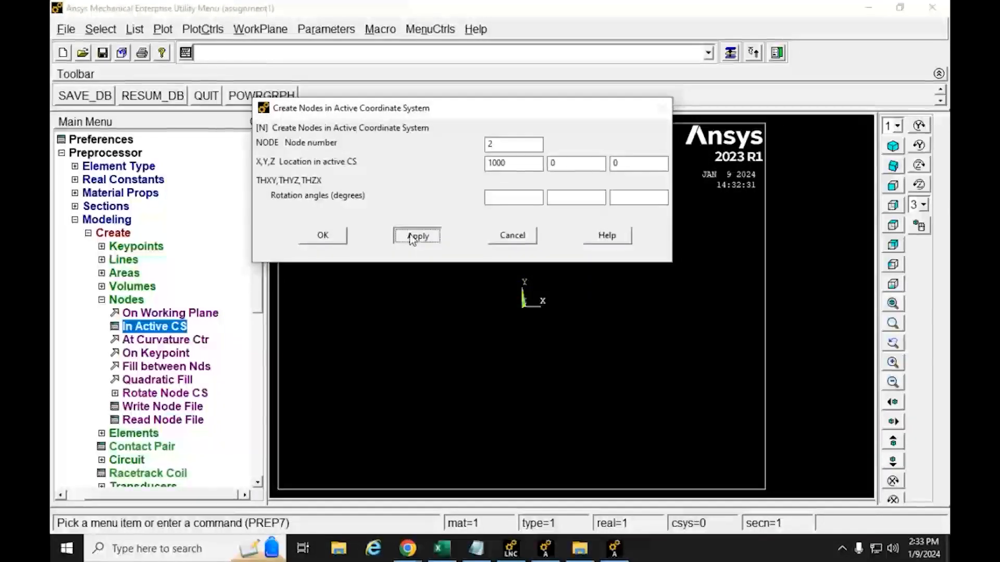
pyautogui.click(411, 237)
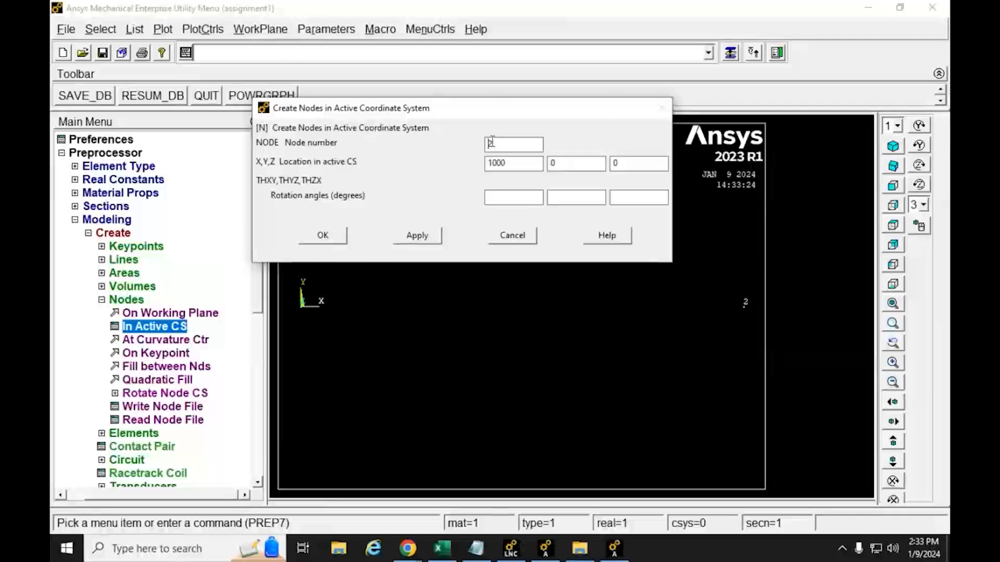
# Create node 3 at X 2000, Y 0, Z 0 in the active coordinate system, using next as the node number.
pyautogui.moveTo(495, 144); pyautogui.dragTo(481, 144)
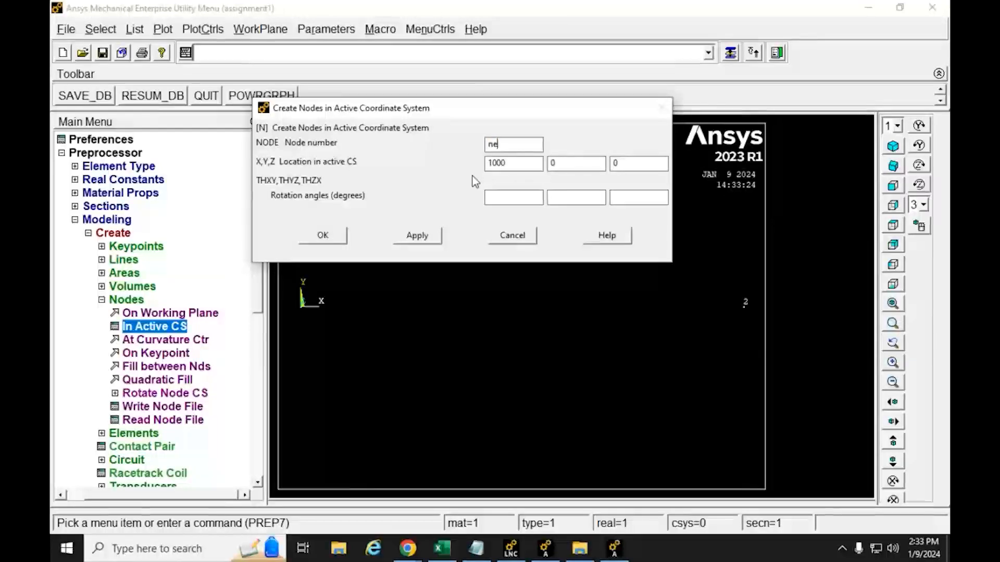
pyautogui.write('xt')
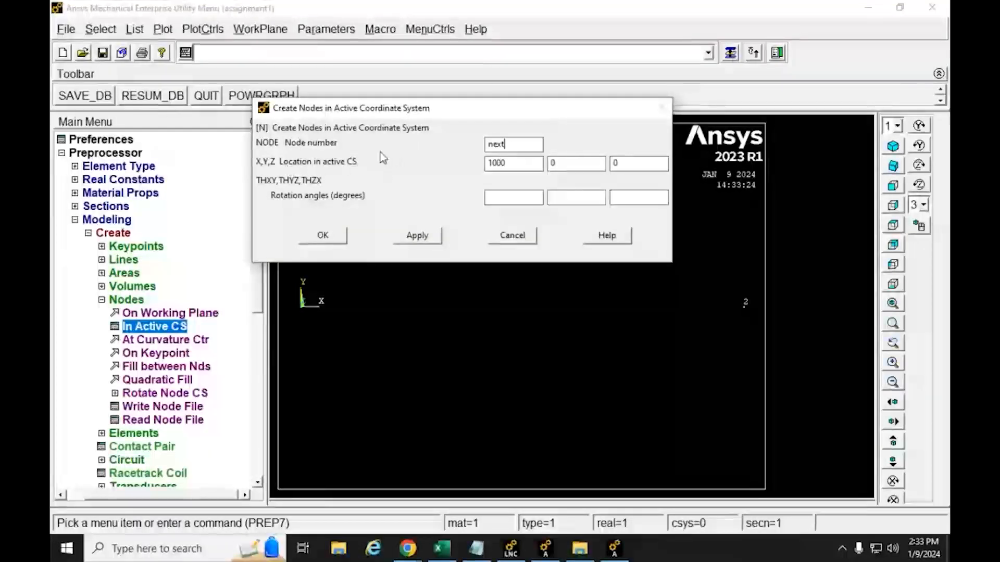
pyautogui.click(490, 163)
pyautogui.write('2')
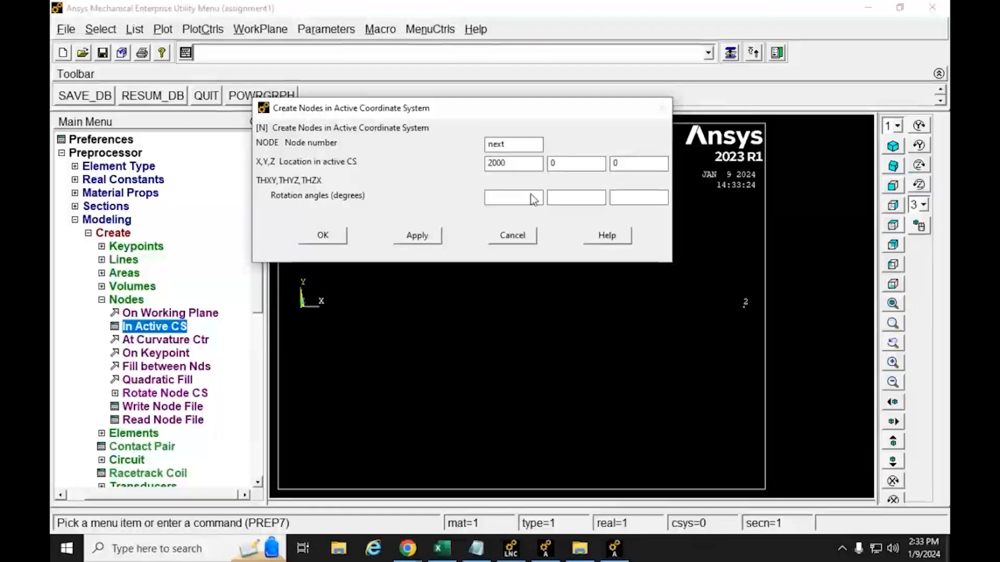
pyautogui.click(421, 239)
pyautogui.click(420, 237)
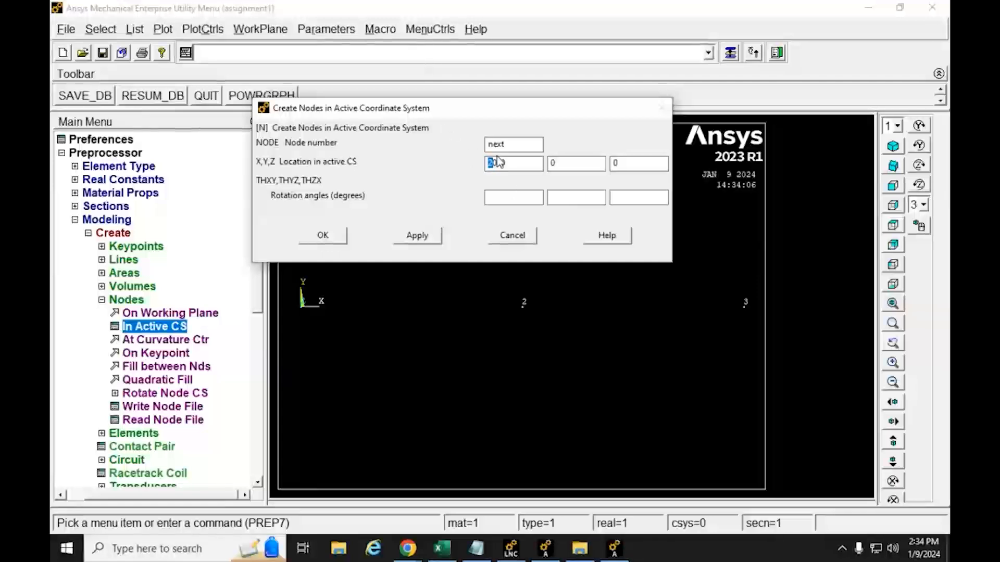
# Create the next two nodes at X 3000 and X 4000, both at Y 0, Z 0, and finish node creation.
pyautogui.write('3')
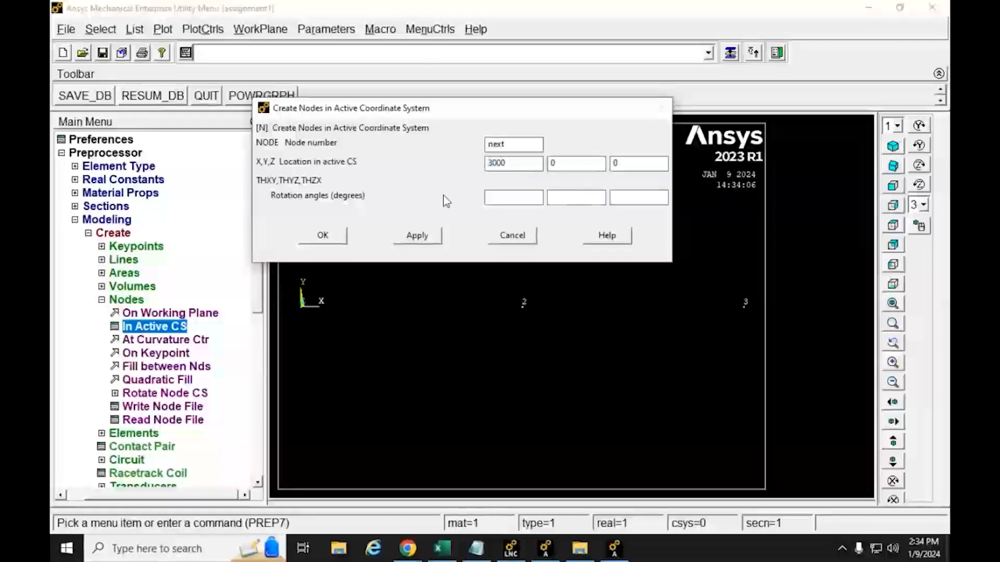
pyautogui.click(419, 236)
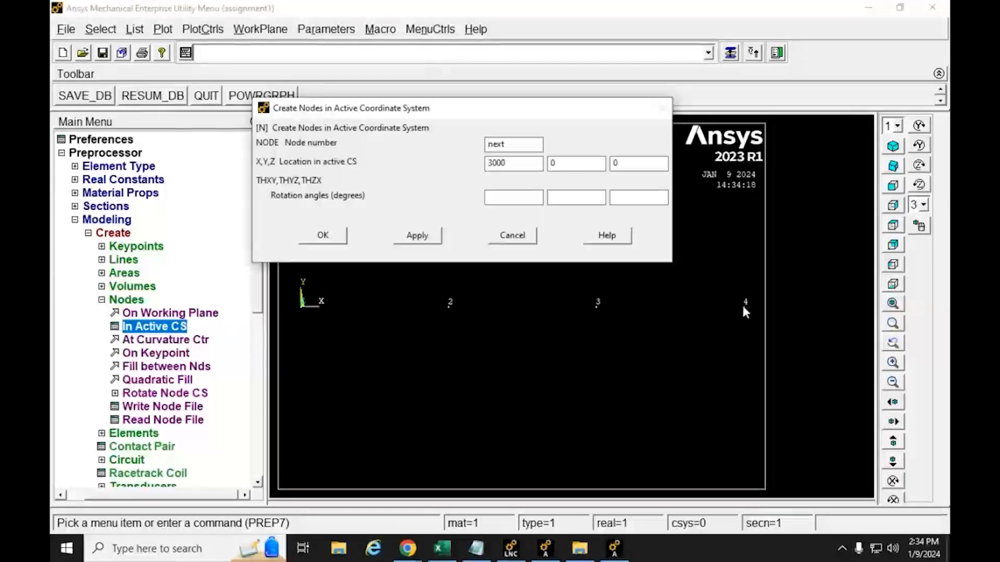
pyautogui.press('Tab')
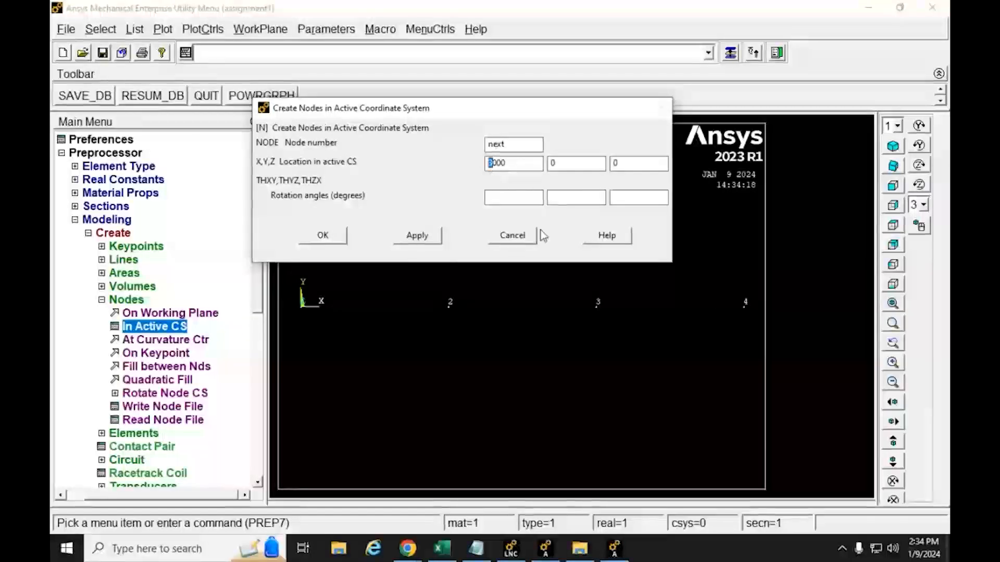
pyautogui.write('4')
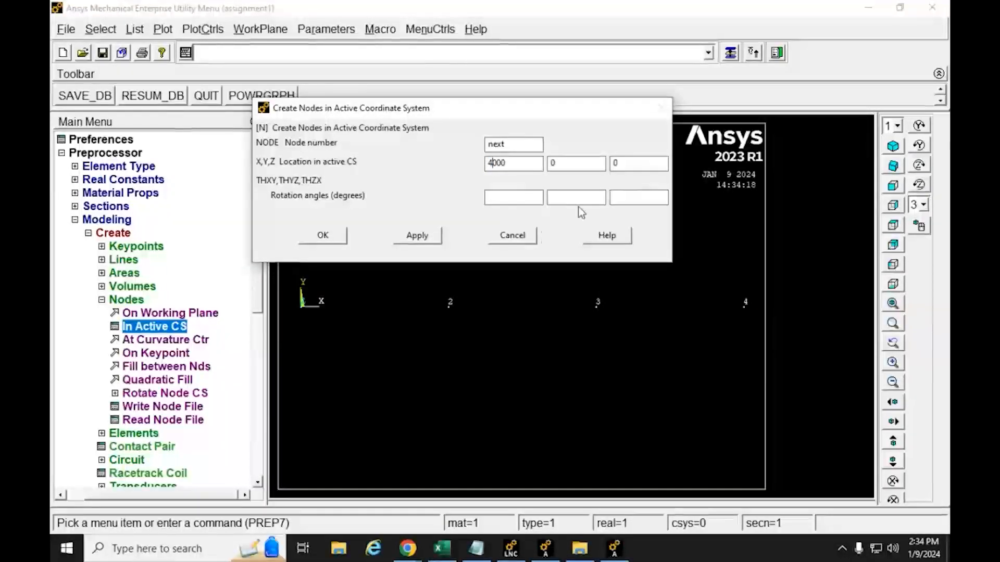
pyautogui.click(323, 237)
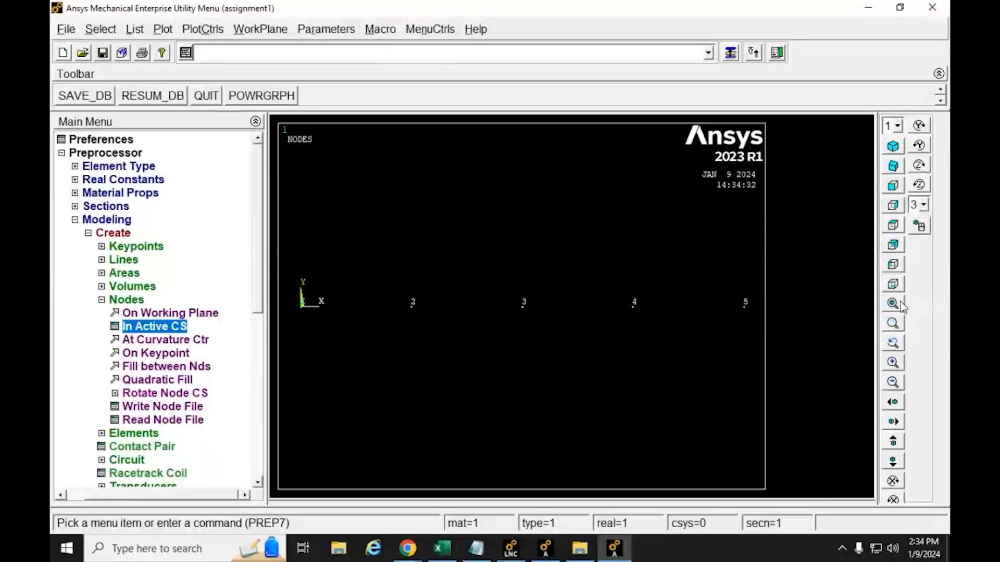
# Inspect the row of five nodes from different angles, positions and zoom levels.
pyautogui.scroll(2, 618, 337)
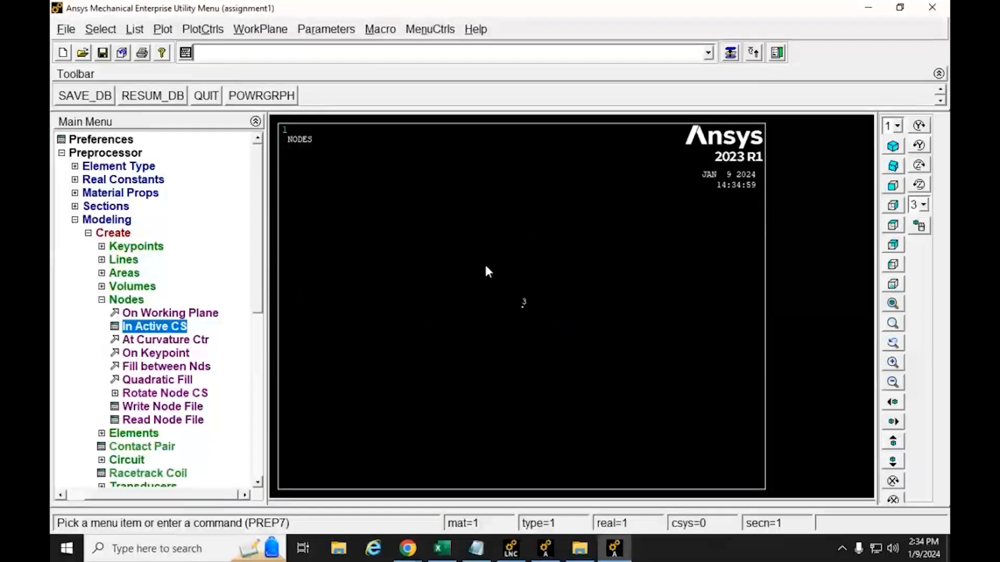
pyautogui.click(892, 321)
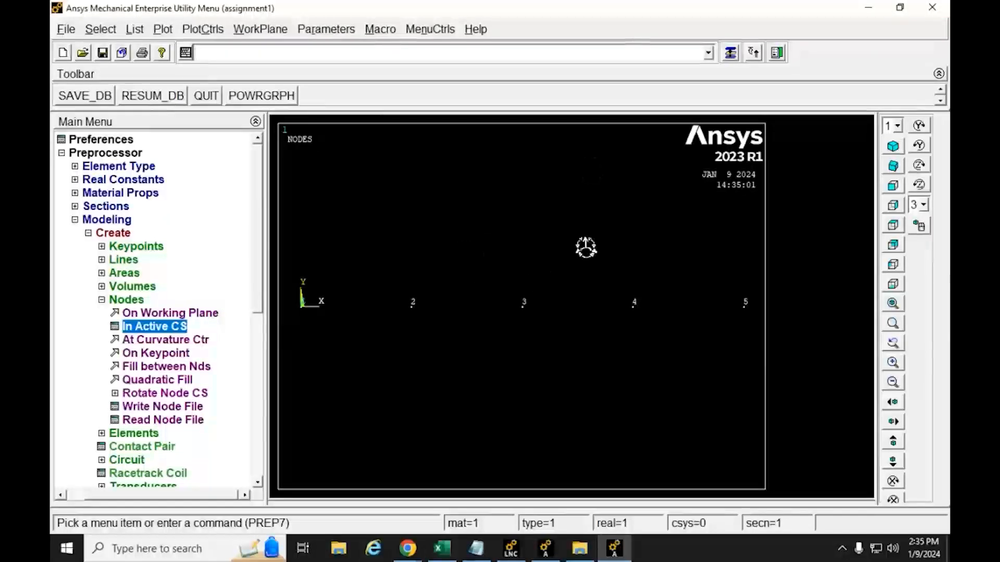
pyautogui.keyDown('ctrl'); pyautogui.moveTo(595, 244); pyautogui.dragTo(488, 280, button='right'); pyautogui.keyUp('ctrl')
pyautogui.keyDown('ctrl'); pyautogui.moveTo(554, 271); pyautogui.dragTo(512, 267, button='right'); pyautogui.keyUp('ctrl')
pyautogui.keyDown('ctrl'); pyautogui.moveTo(508, 271); pyautogui.dragTo(493, 291, button='right'); pyautogui.keyUp('ctrl')
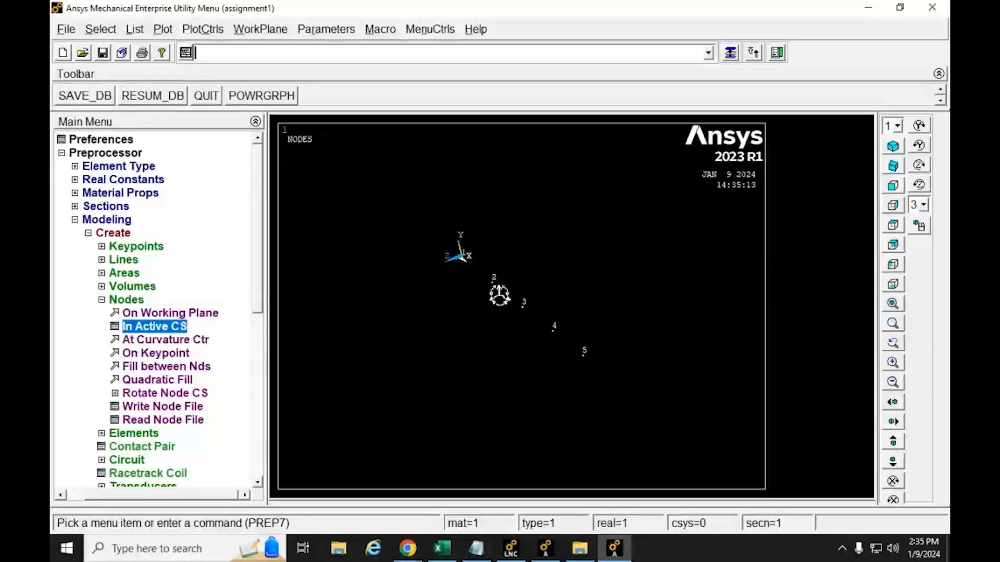
pyautogui.keyDown('ctrl'); pyautogui.moveTo(373, 346); pyautogui.dragTo(454, 399, button='right'); pyautogui.keyUp('ctrl')
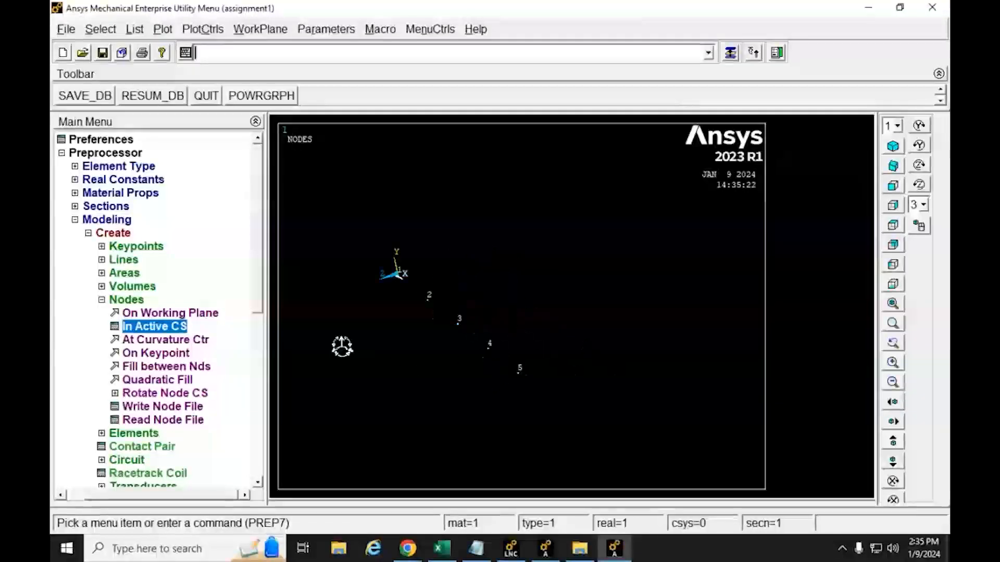
pyautogui.keyDown('ctrl'); pyautogui.moveTo(342, 346); pyautogui.dragTo(462, 347); pyautogui.keyUp('ctrl')
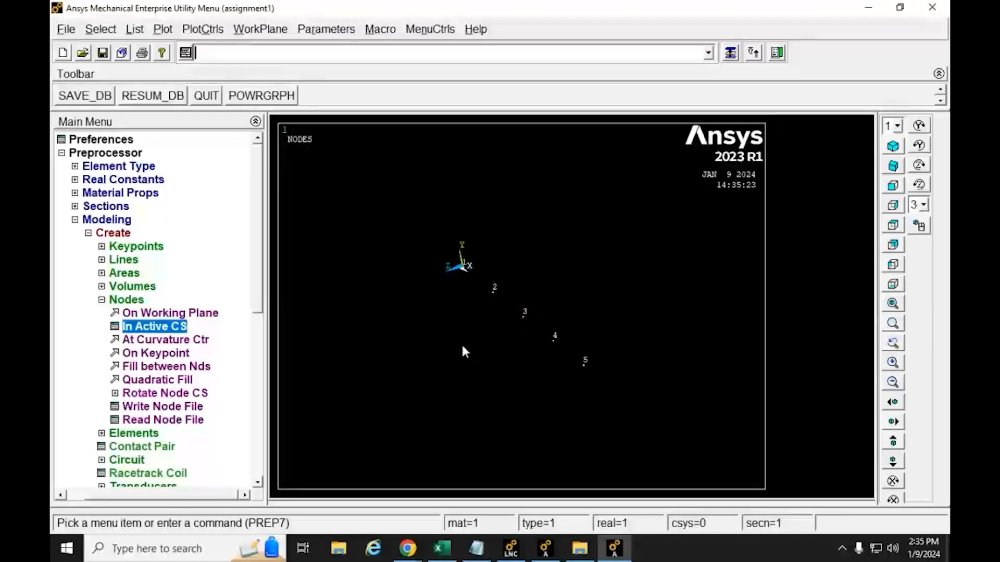
pyautogui.scroll(3, 461, 343)
pyautogui.scroll(-3, 443, 336)
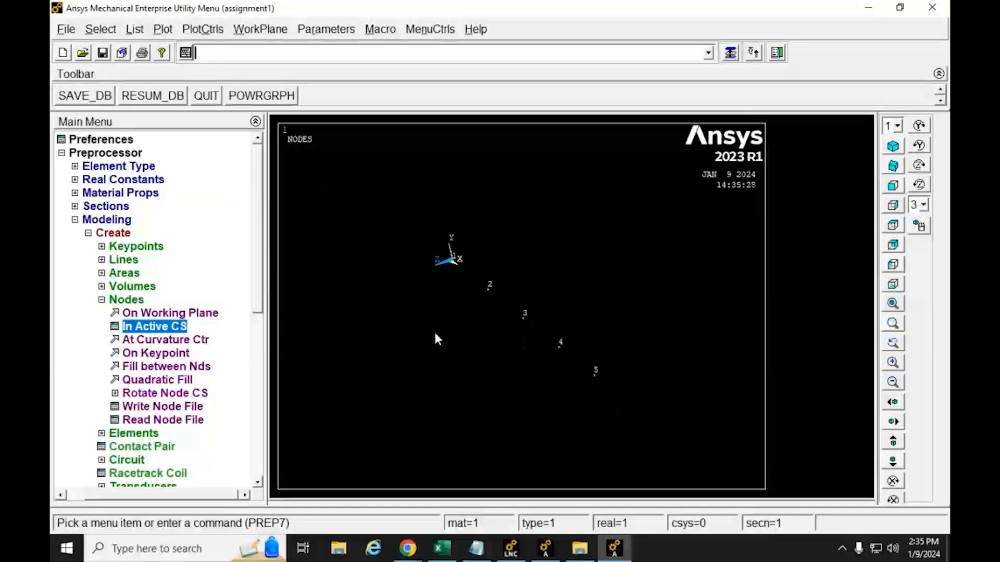
pyautogui.scroll(2, 429, 333)
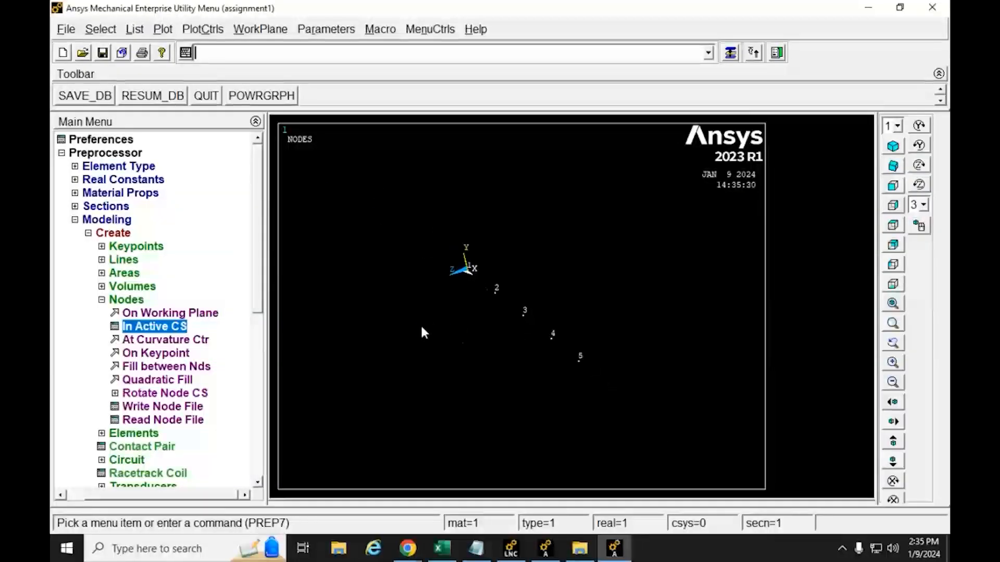
pyautogui.scroll(1, 450, 363)
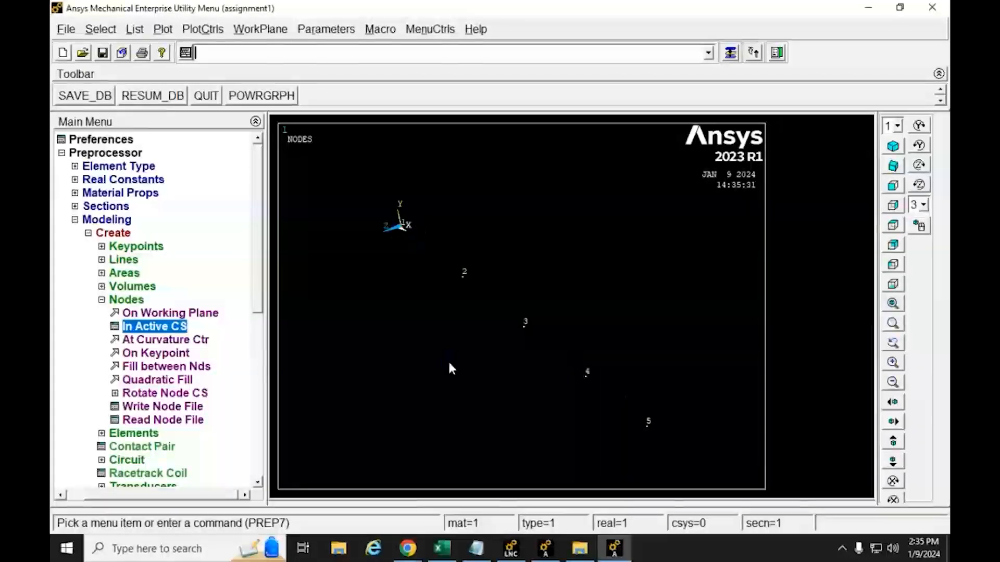
pyautogui.keyDown('ctrl'); pyautogui.moveTo(436, 322); pyautogui.dragTo(446, 349, button='right'); pyautogui.keyUp('ctrl')
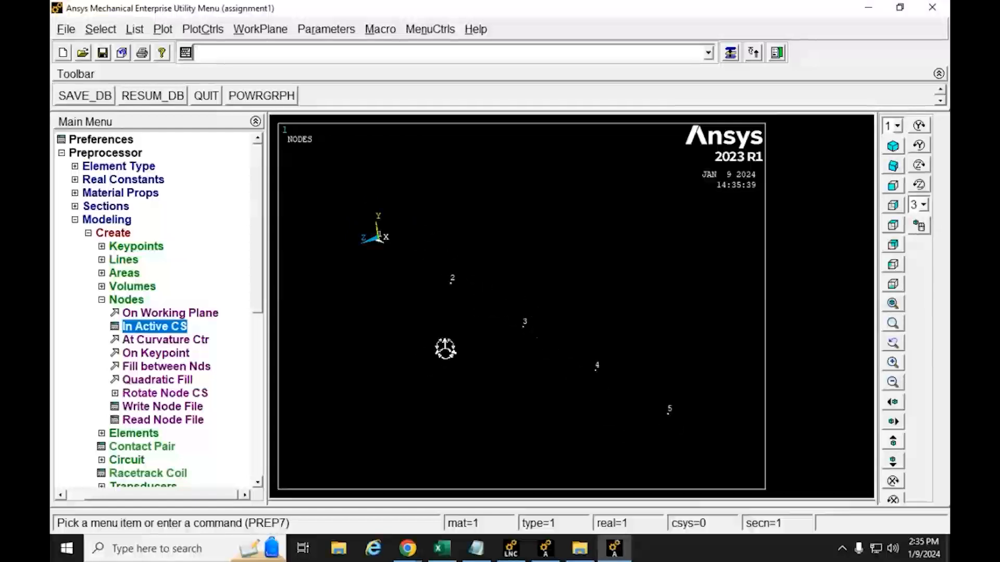
pyautogui.keyDown('ctrl'); pyautogui.moveTo(542, 295); pyautogui.dragTo(570, 274, button='right'); pyautogui.keyUp('ctrl')
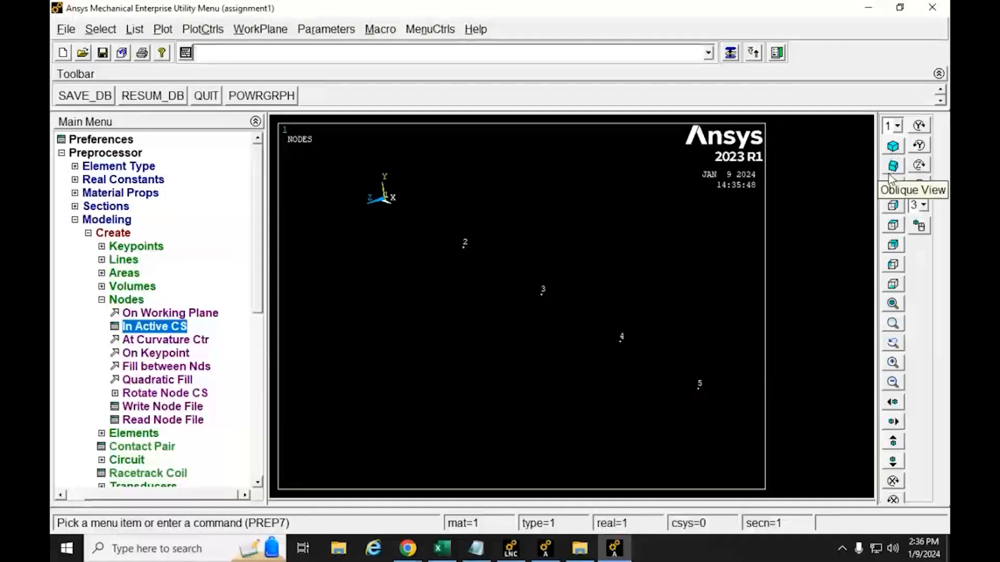
# View the nodes in isometric, oblique and front orientations, and fit the front view to show all five.
pyautogui.click(893, 147)
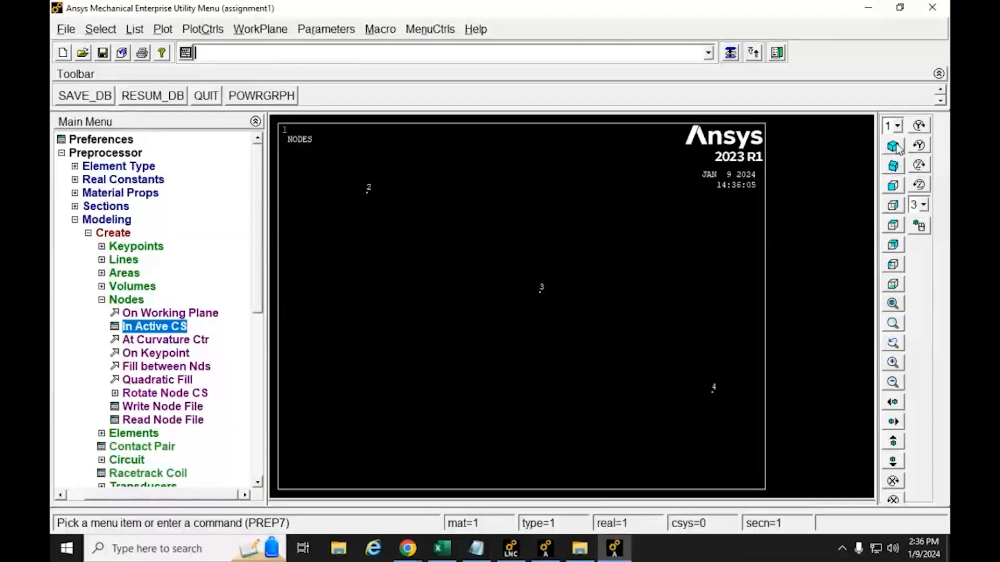
pyautogui.click(896, 172)
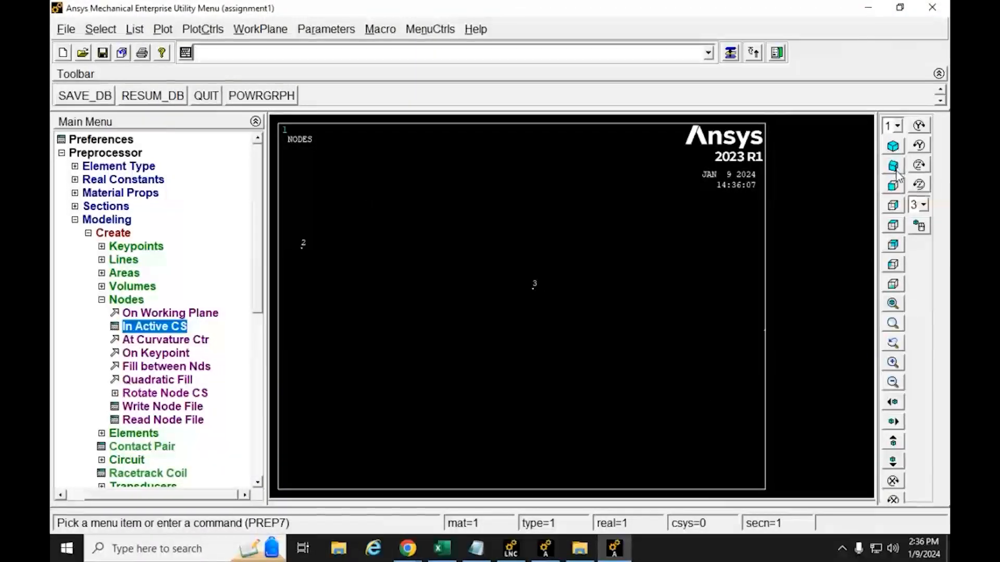
pyautogui.click(901, 206)
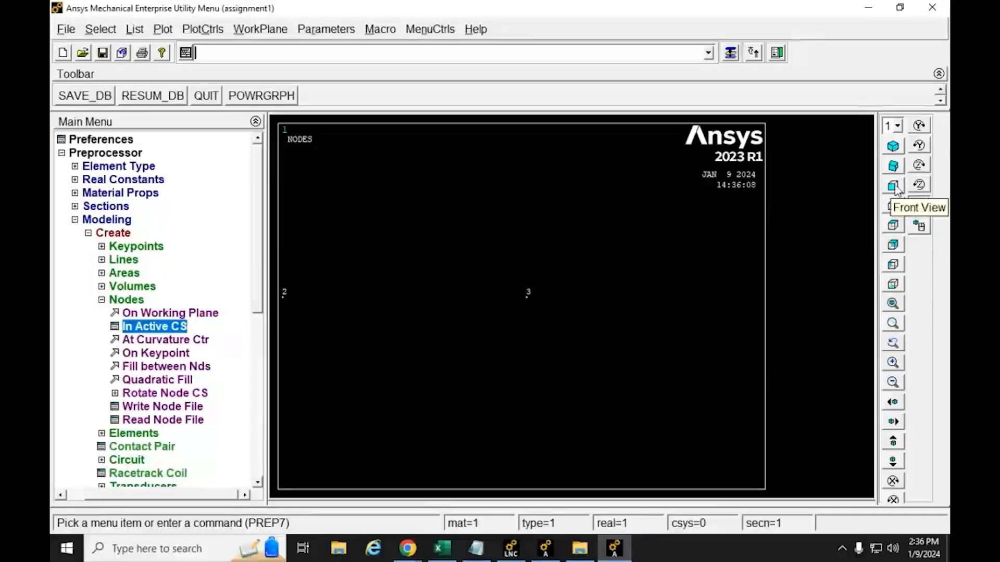
pyautogui.click(894, 186)
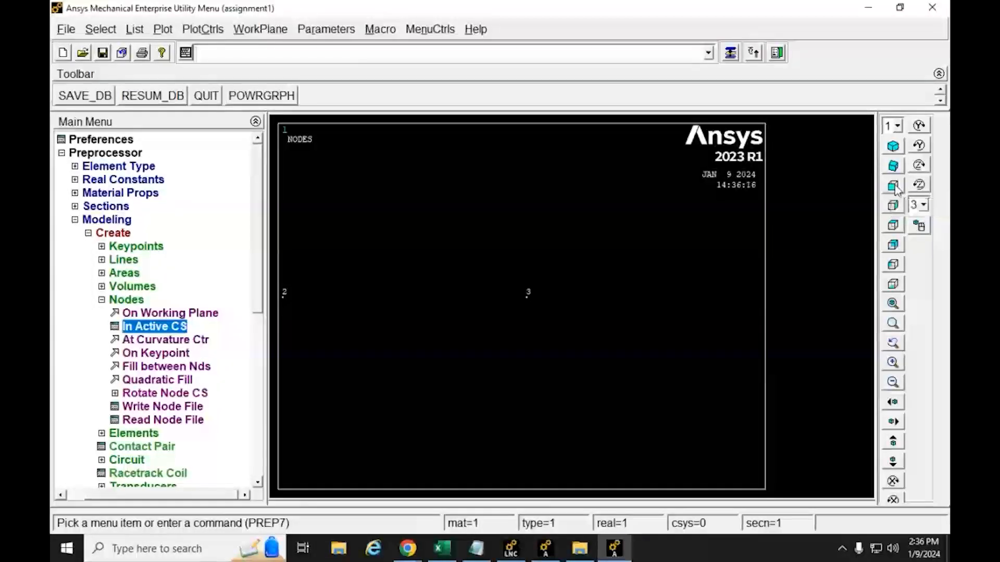
pyautogui.click(894, 304)
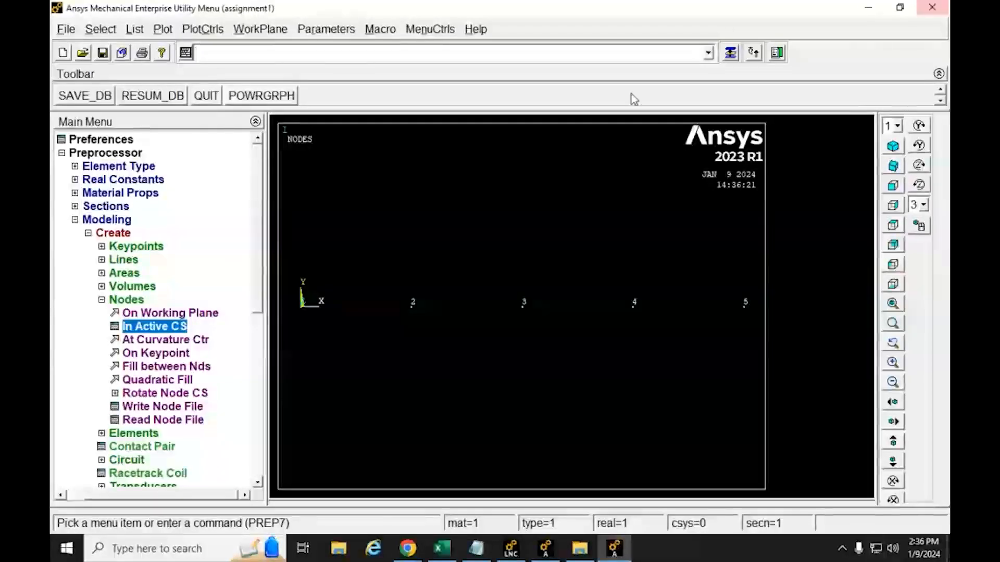
# Switch to Chrome and examine the spring system diagram and the element creation instructions in the Lab Assignment #1 PDF.
pyautogui.click(101, 300)
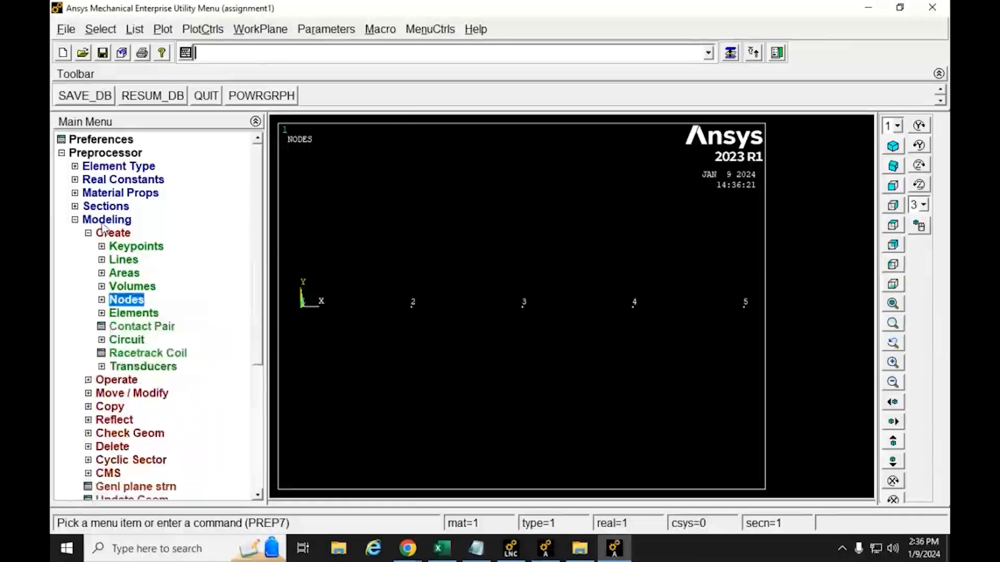
pyautogui.click(408, 549)
pyautogui.click(347, 509)
pyautogui.scroll(10, 353, 355)
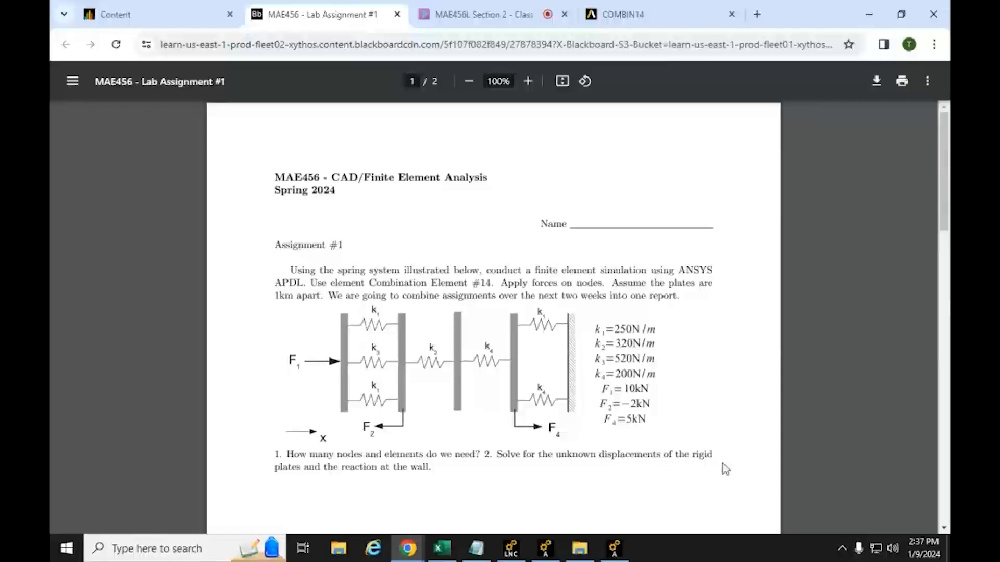
pyautogui.scroll(-14, 462, 364)
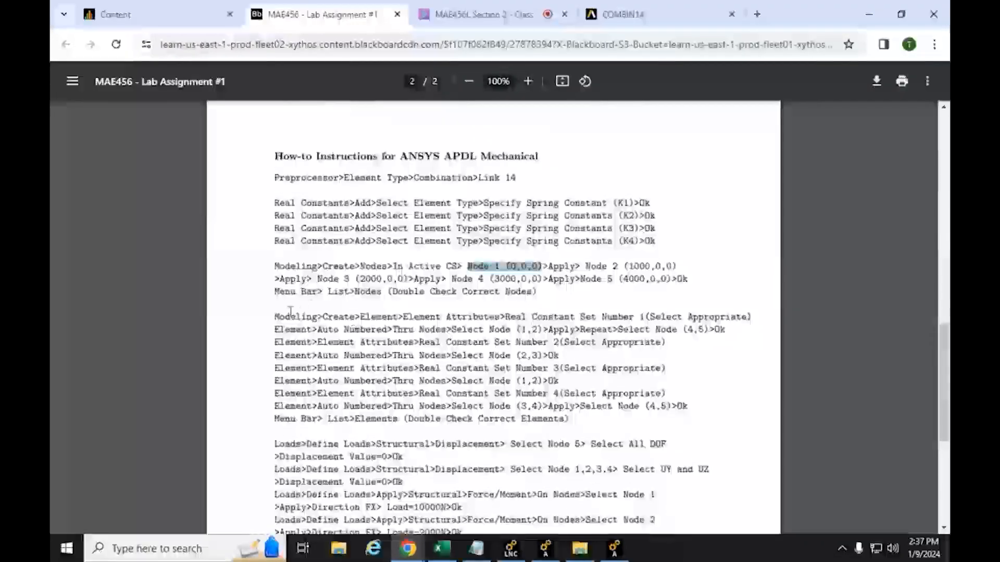
pyautogui.moveTo(274, 317); pyautogui.dragTo(646, 313)
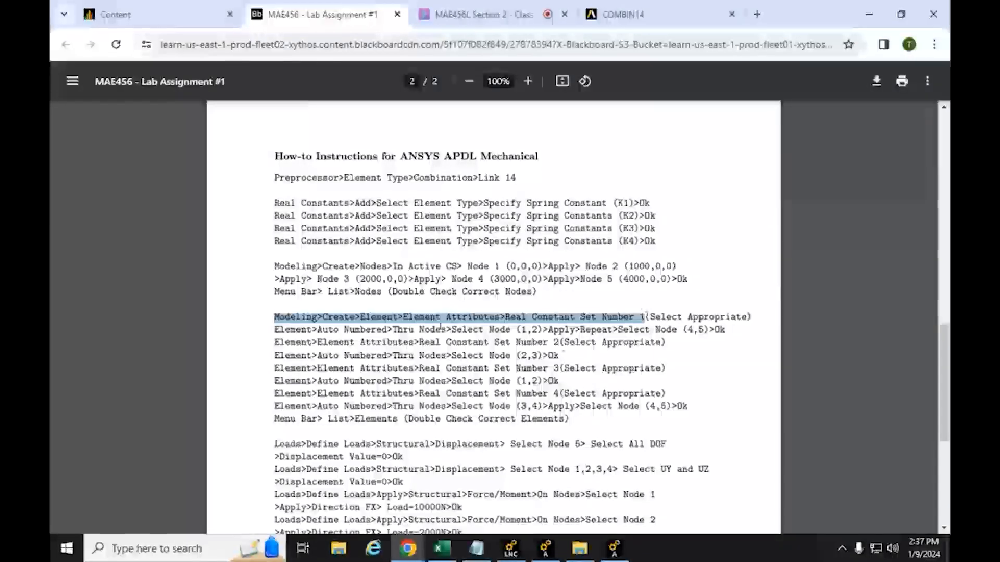
pyautogui.moveTo(275, 329); pyautogui.dragTo(594, 331)
pyautogui.scroll(10, 569, 379)
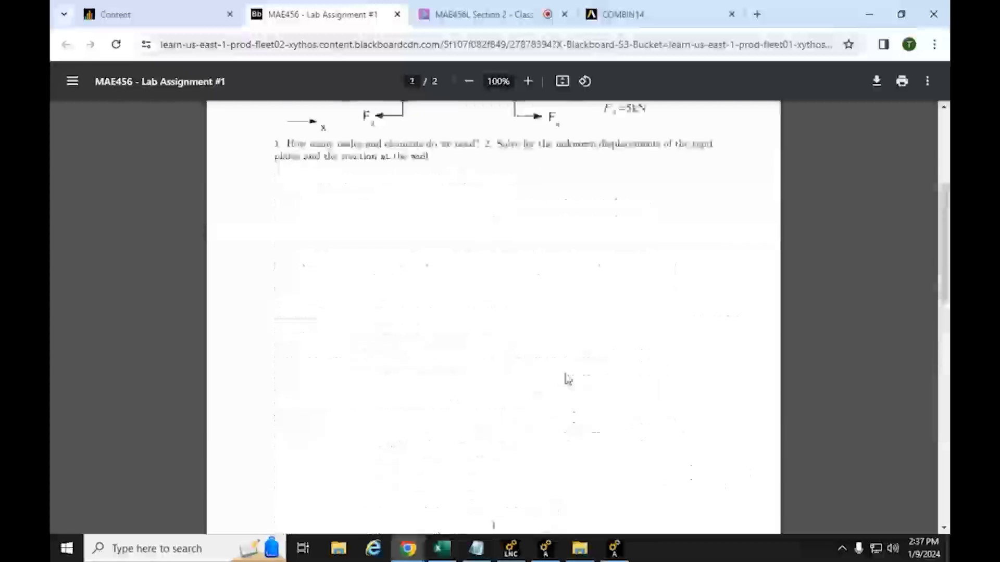
pyautogui.keyDown('ctrl'); pyautogui.scroll(3, 376, 356); pyautogui.keyUp('ctrl')
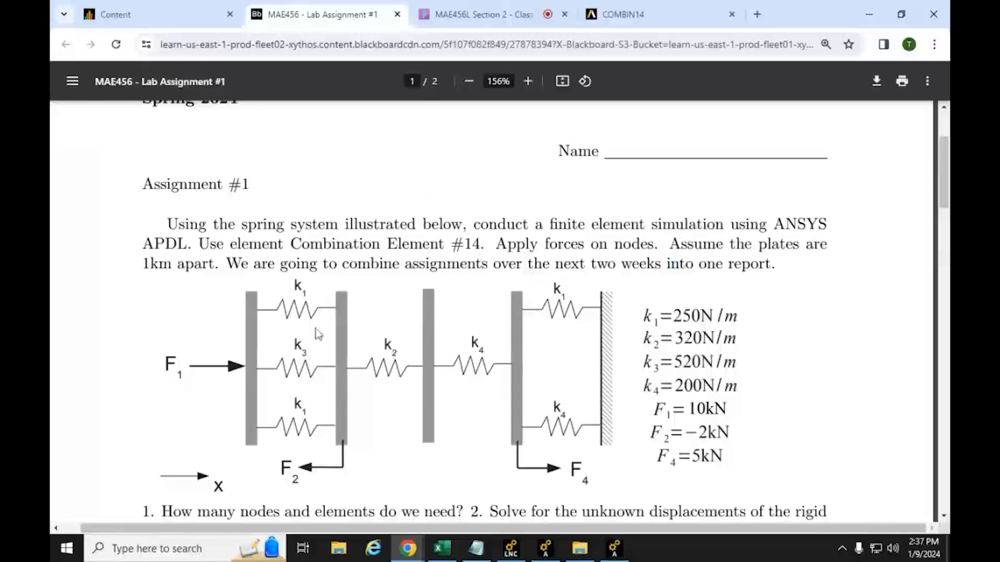
pyautogui.keyDown('ctrl'); pyautogui.scroll(-2, 469, 432); pyautogui.keyUp('ctrl')
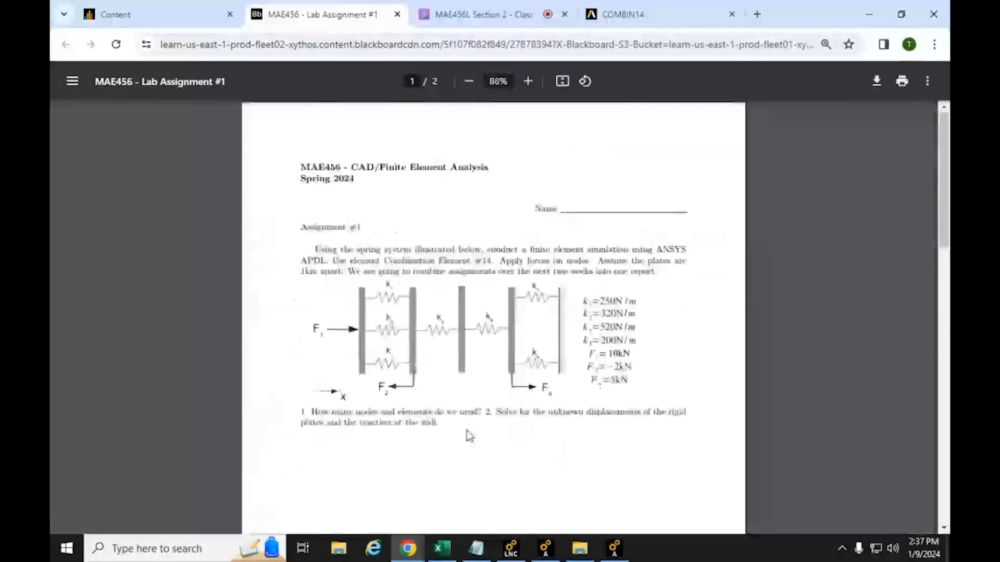
pyautogui.scroll(-10, 466, 430)
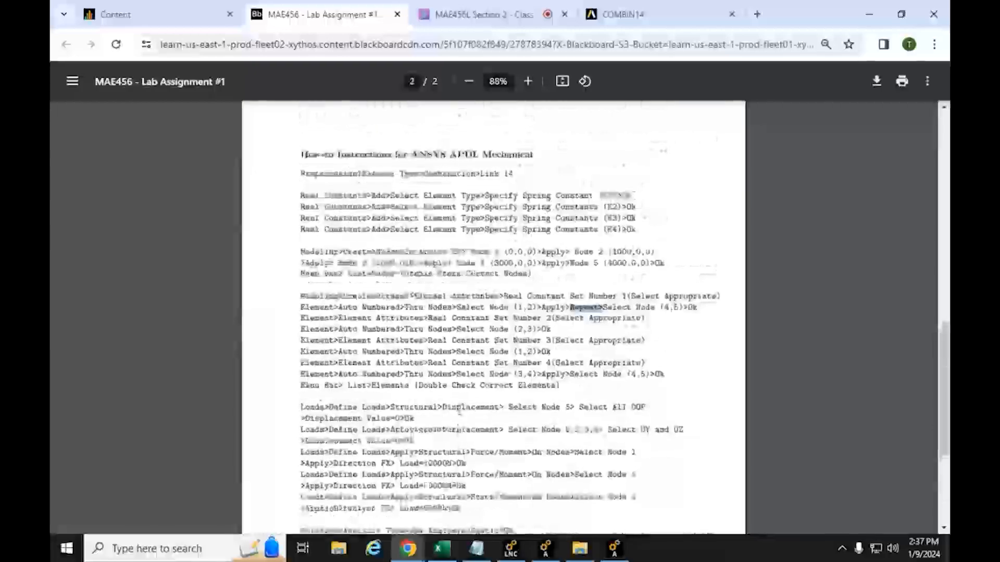
pyautogui.keyDown('ctrl'); pyautogui.scroll(2, 459, 410); pyautogui.keyUp('ctrl')
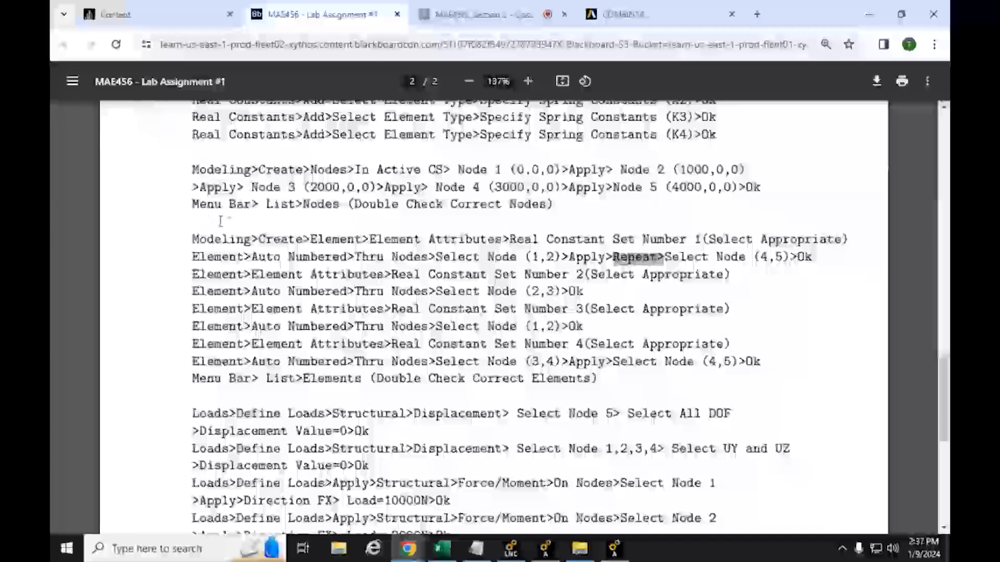
# Switch back to Ansys and set the attributes for new elements to type 1 COMBIN14 with real constant set 1.
pyautogui.click(873, 20)
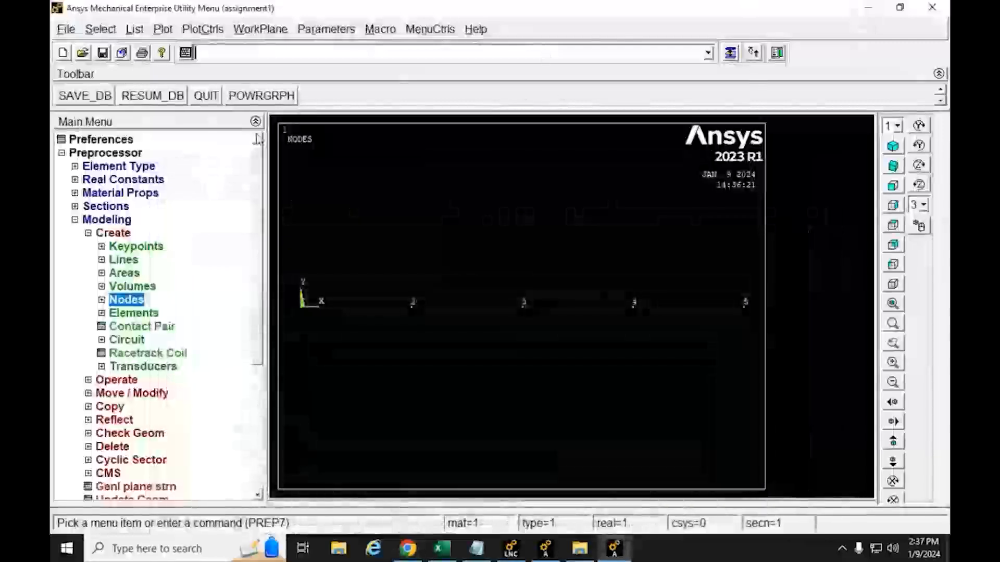
pyautogui.click(88, 234)
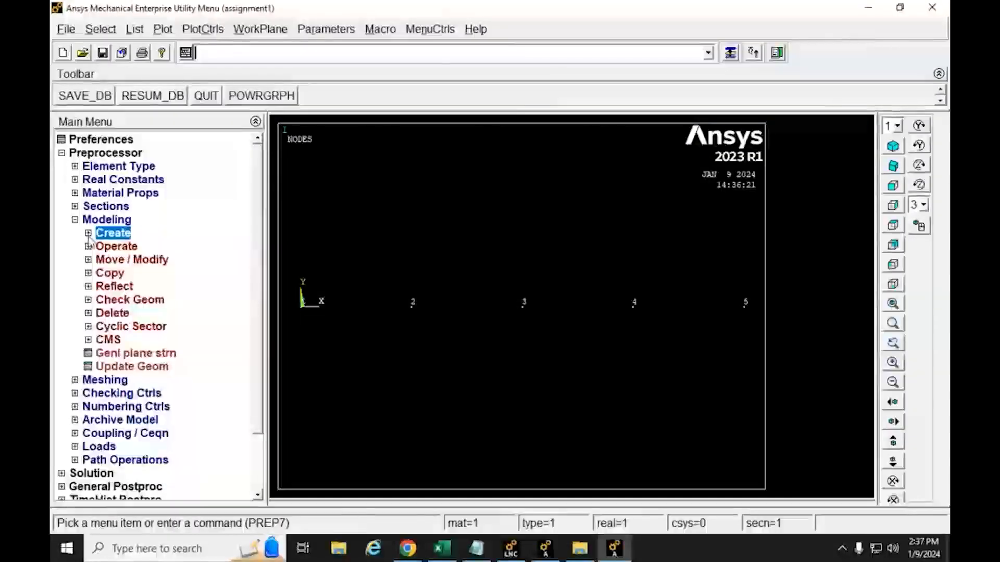
pyautogui.click(88, 234)
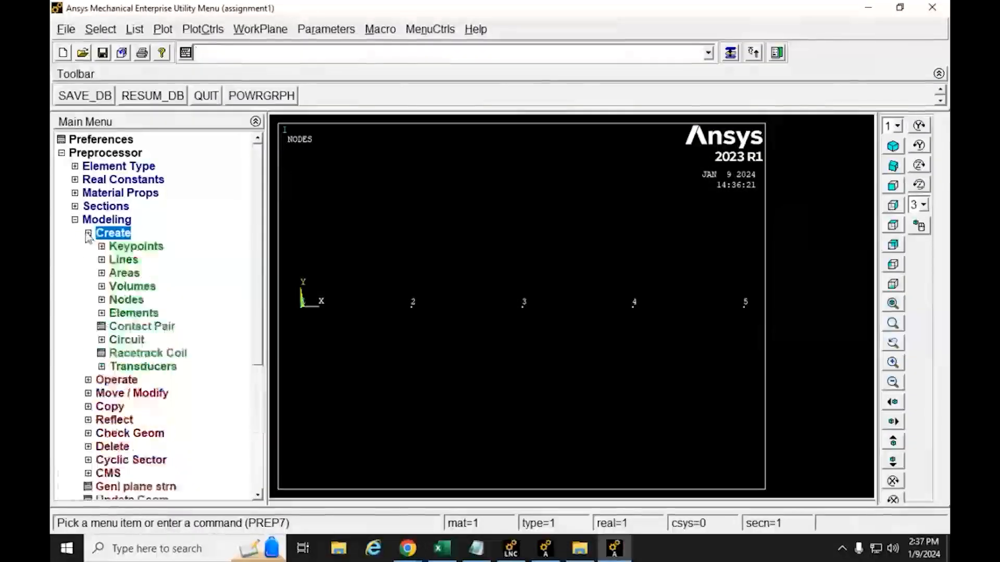
pyautogui.click(102, 314)
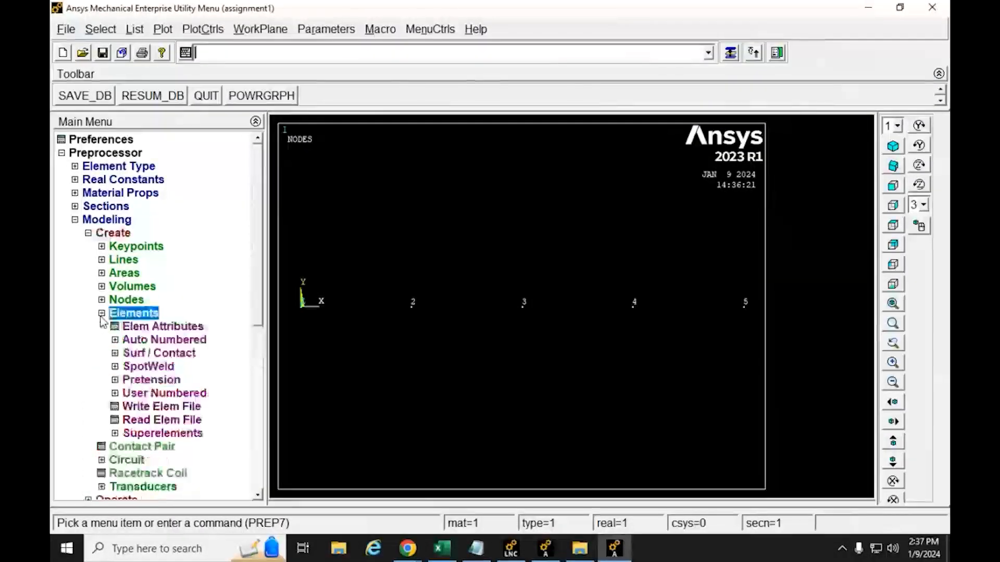
pyautogui.click(163, 329)
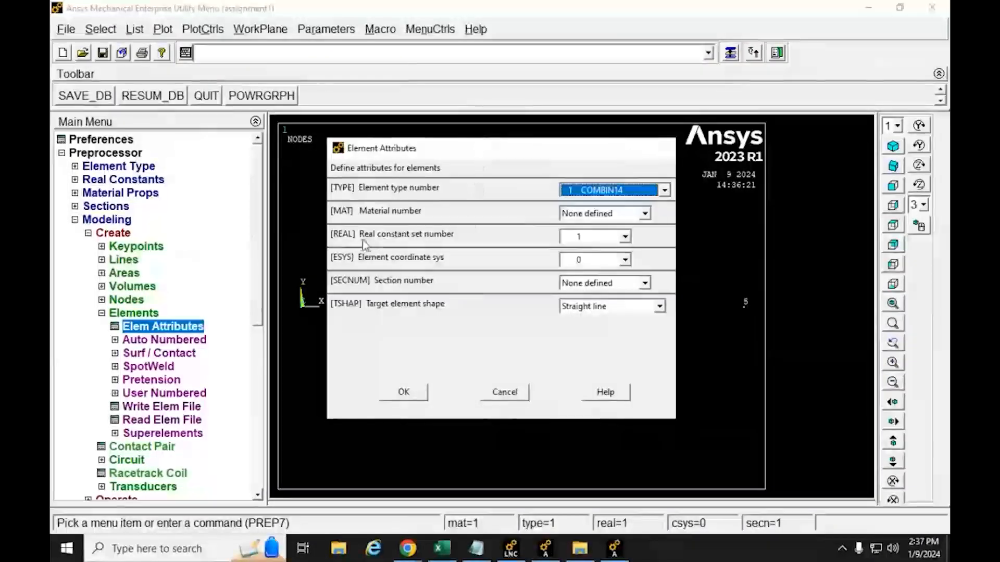
pyautogui.click(625, 237)
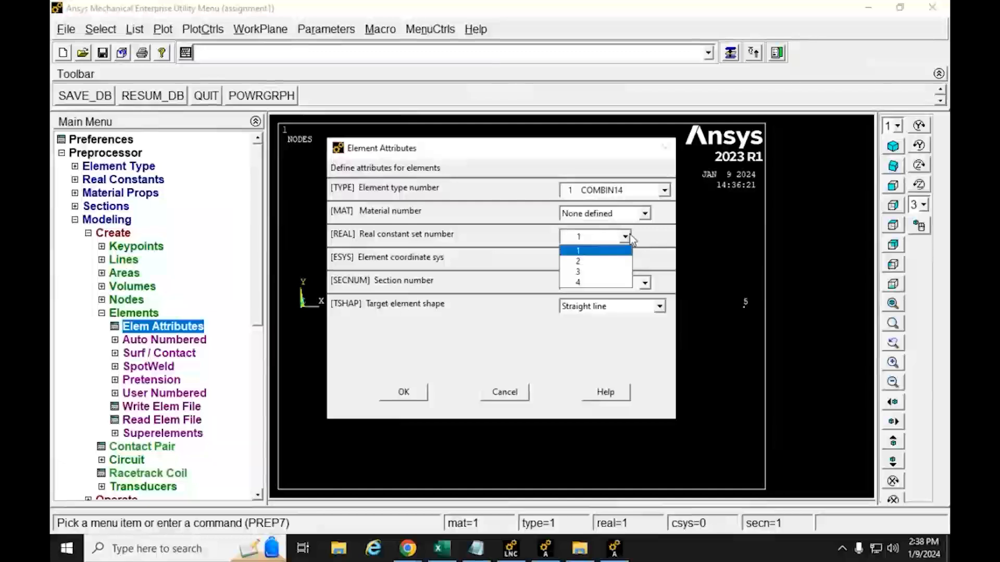
pyautogui.click(582, 250)
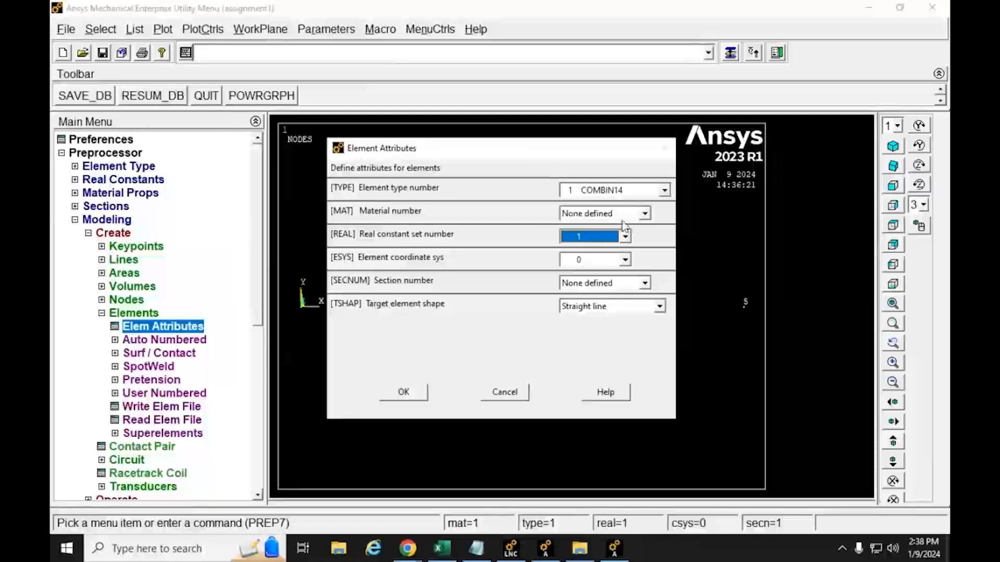
pyautogui.click(405, 395)
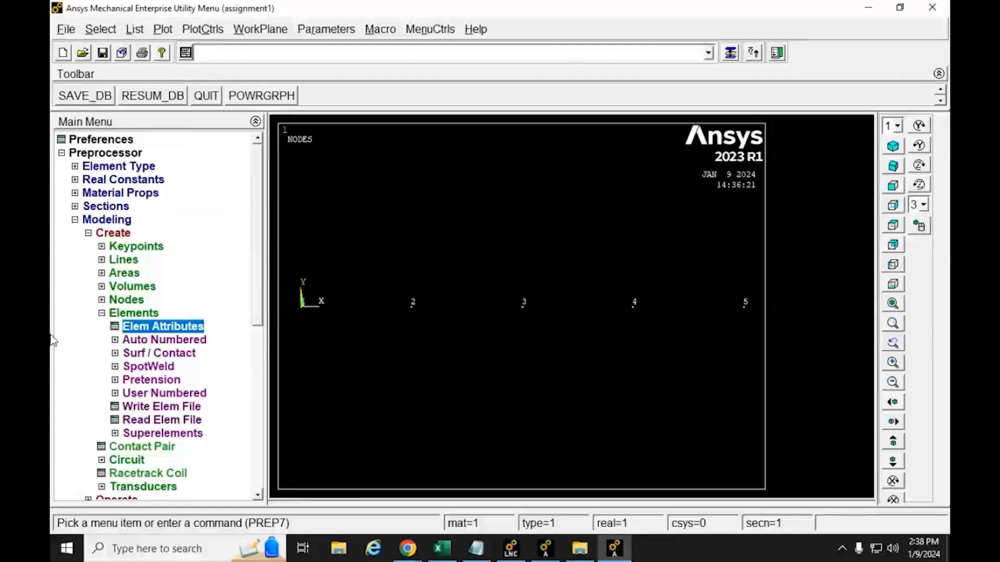
# Create an auto-numbered spring element through nodes 1 and 2.
pyautogui.click(114, 340)
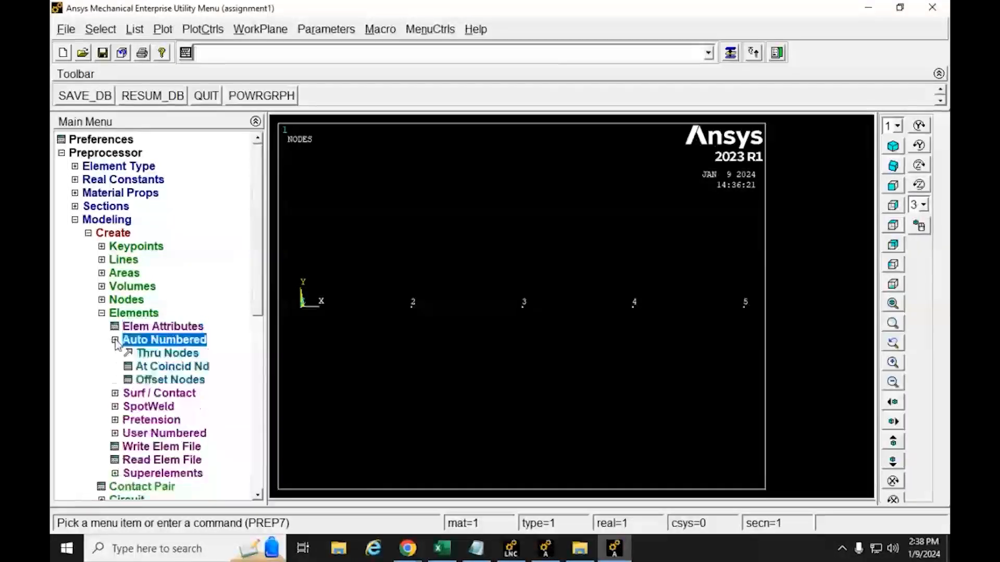
pyautogui.click(142, 358)
pyautogui.moveTo(143, 262); pyautogui.dragTo(510, 109)
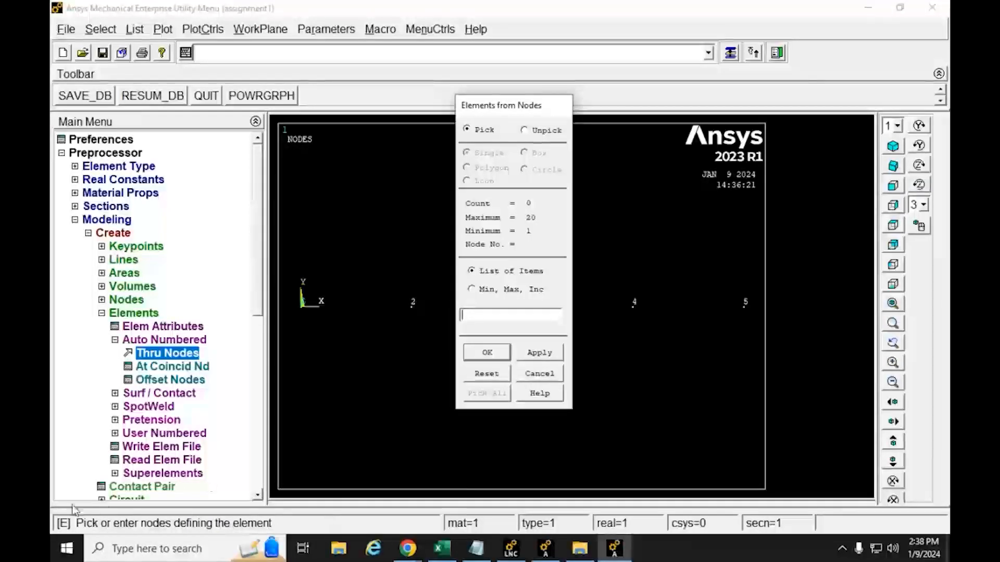
pyautogui.moveTo(518, 107); pyautogui.dragTo(686, 104)
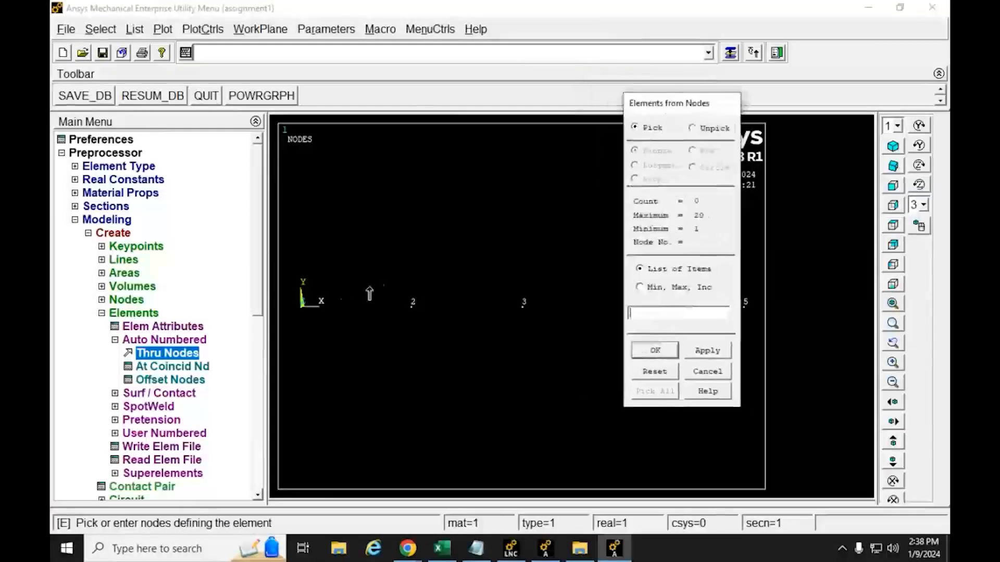
pyautogui.click(302, 308)
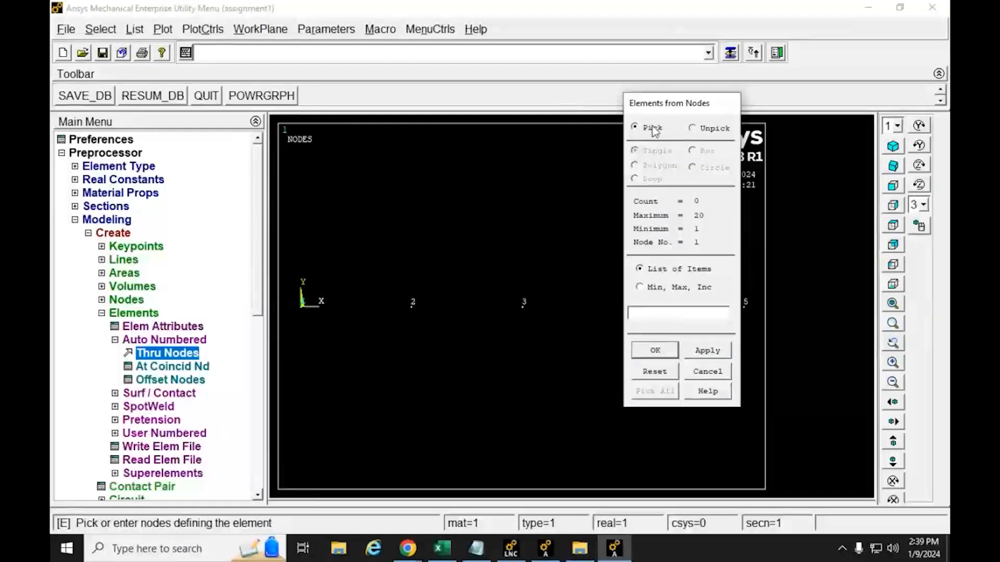
pyautogui.click(301, 308)
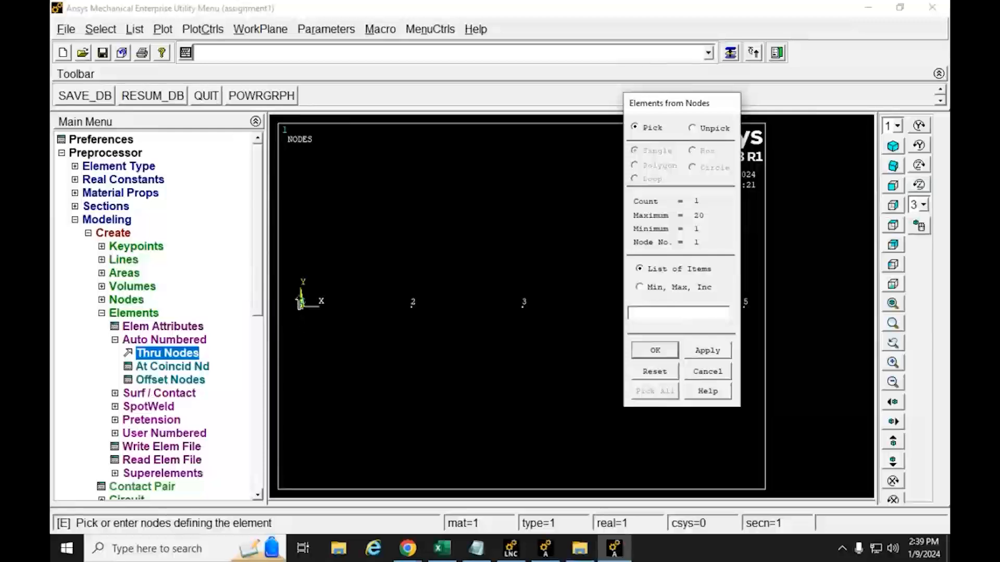
pyautogui.click(411, 309)
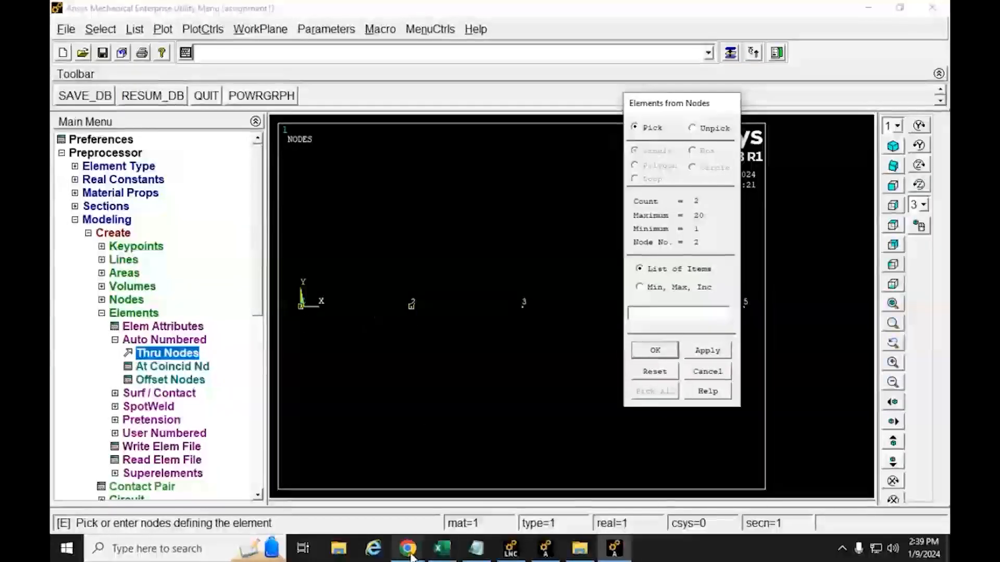
pyautogui.moveTo(410, 555)
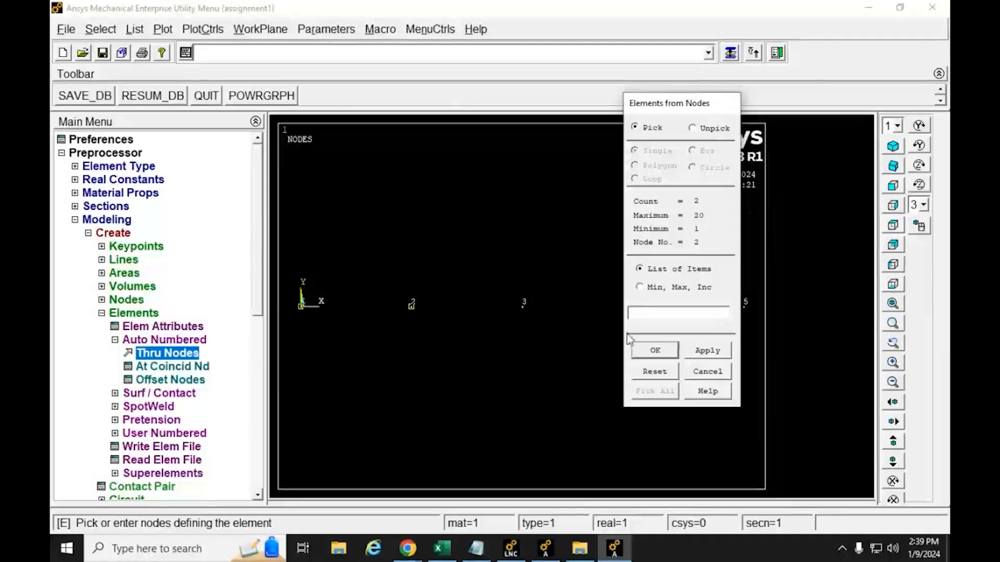
pyautogui.click(715, 355)
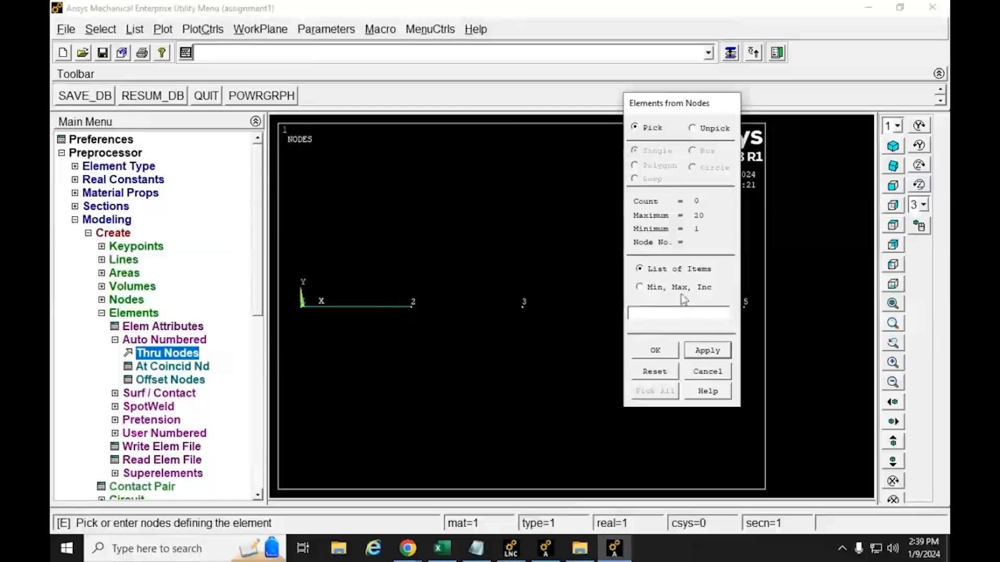
# Create a second parallel spring element through nodes 1 and 2, checking the k1 springs in the assignment diagram in Chrome.
pyautogui.click(300, 306)
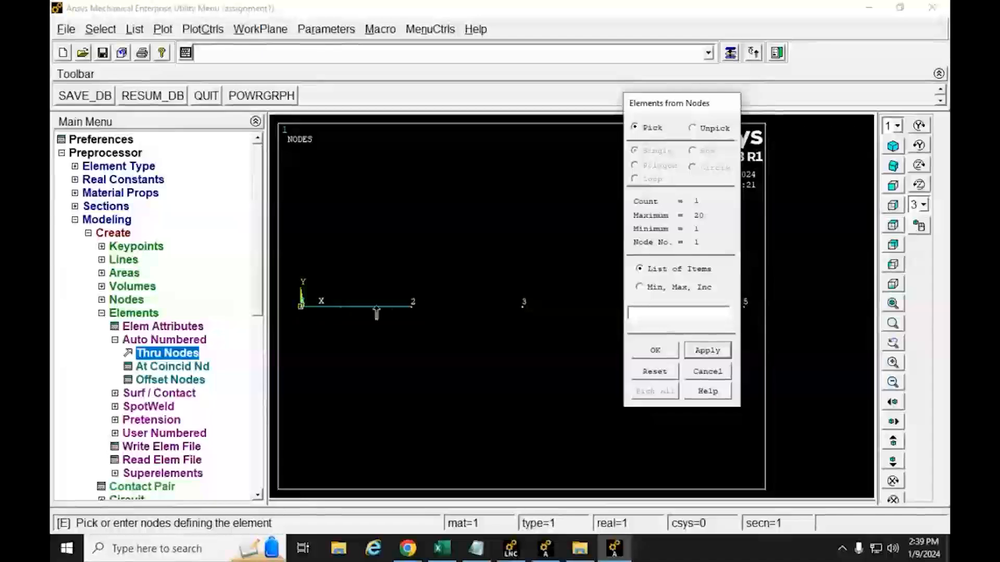
pyautogui.click(411, 308)
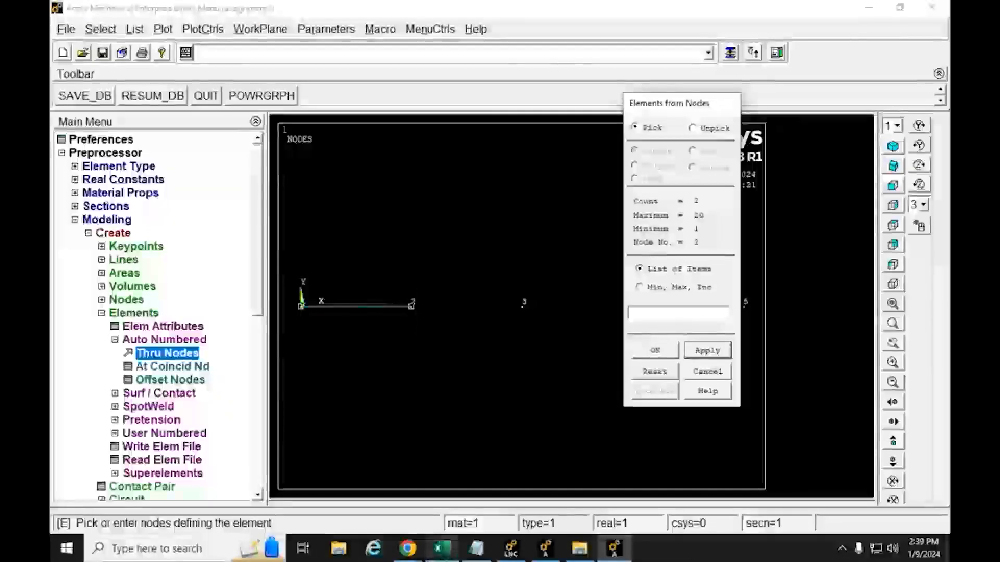
pyautogui.click(388, 523)
pyautogui.scroll(10, 391, 369)
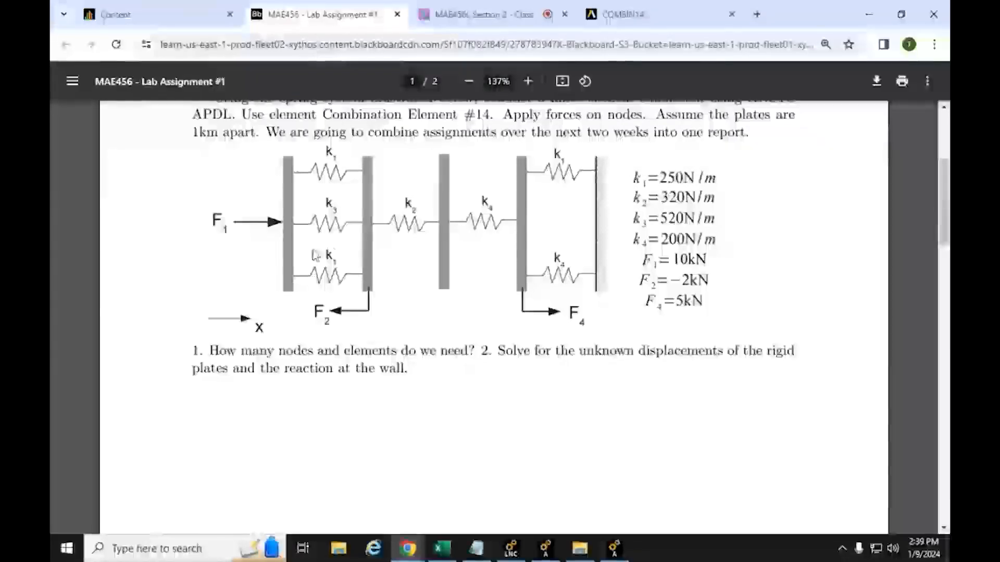
pyautogui.click(869, 14)
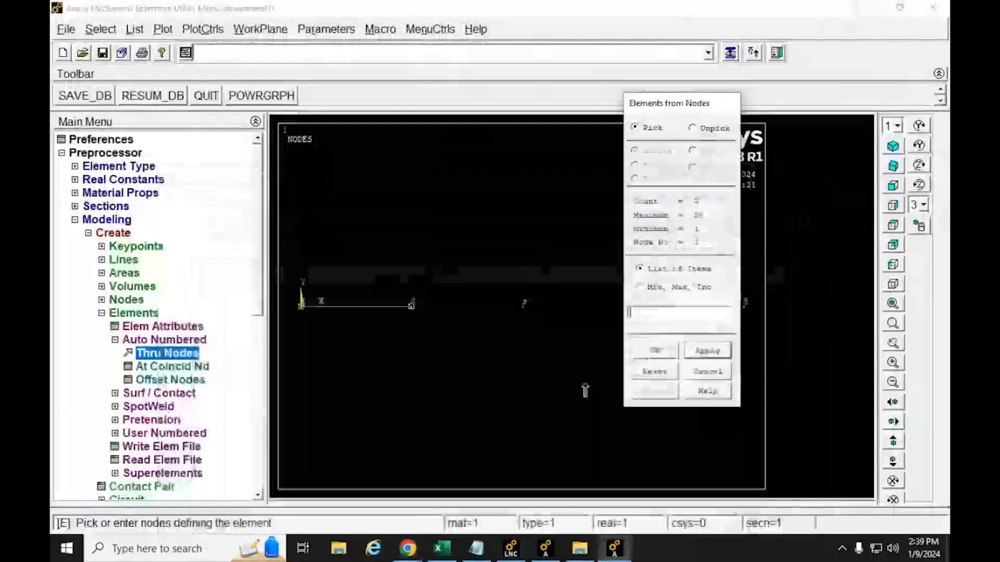
pyautogui.click(701, 355)
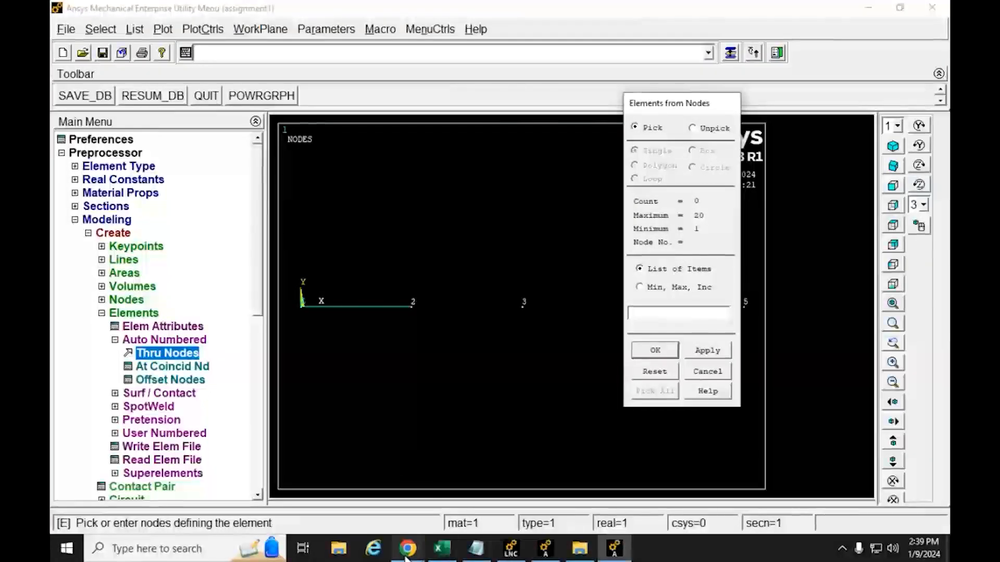
# Check the diagram's remaining k1 spring in Chrome, create its element through nodes 4 and 5, and finish element creation.
pyautogui.moveTo(407, 553)
pyautogui.click(364, 486)
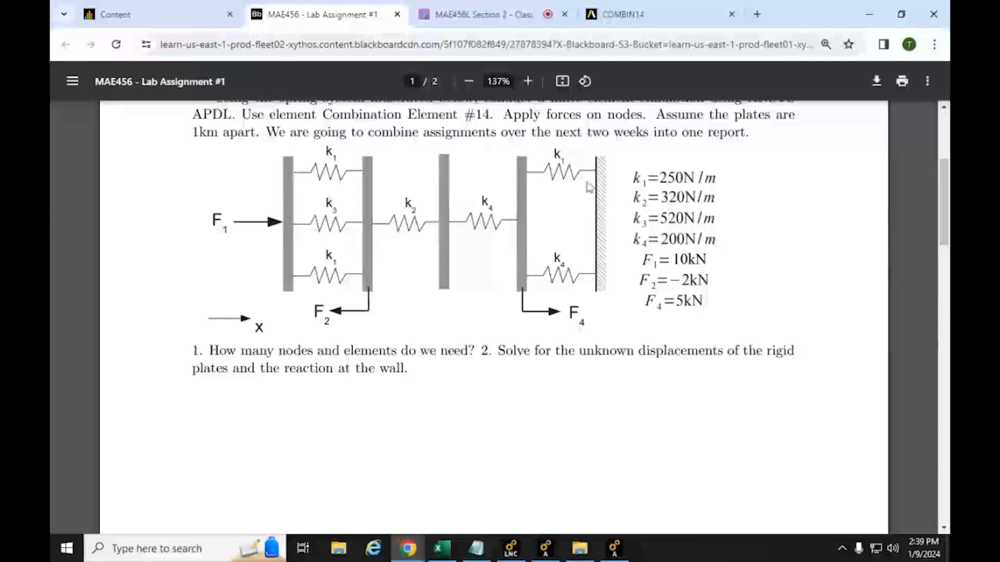
pyautogui.click(868, 14)
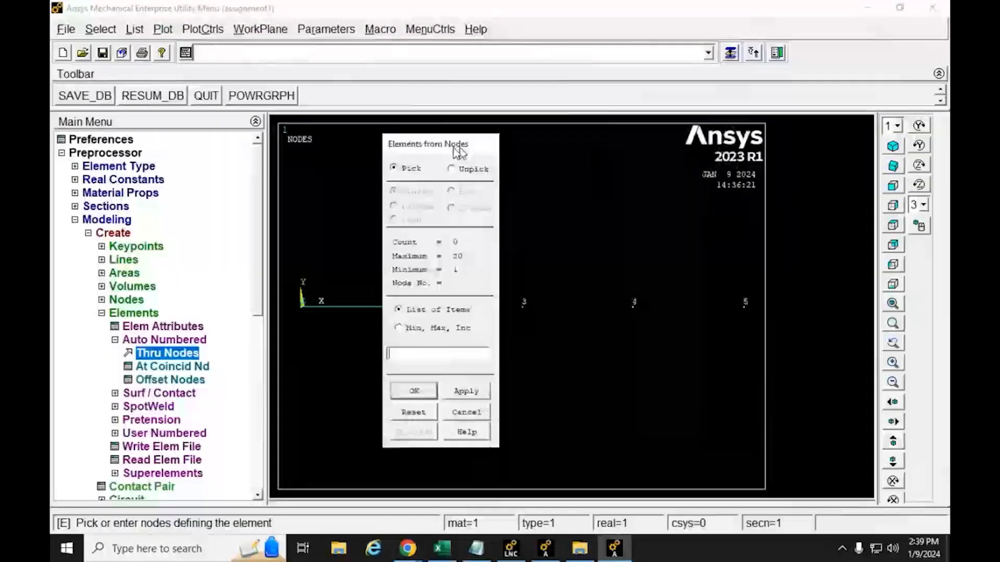
pyautogui.moveTo(458, 152); pyautogui.dragTo(422, 150)
pyautogui.click(633, 305)
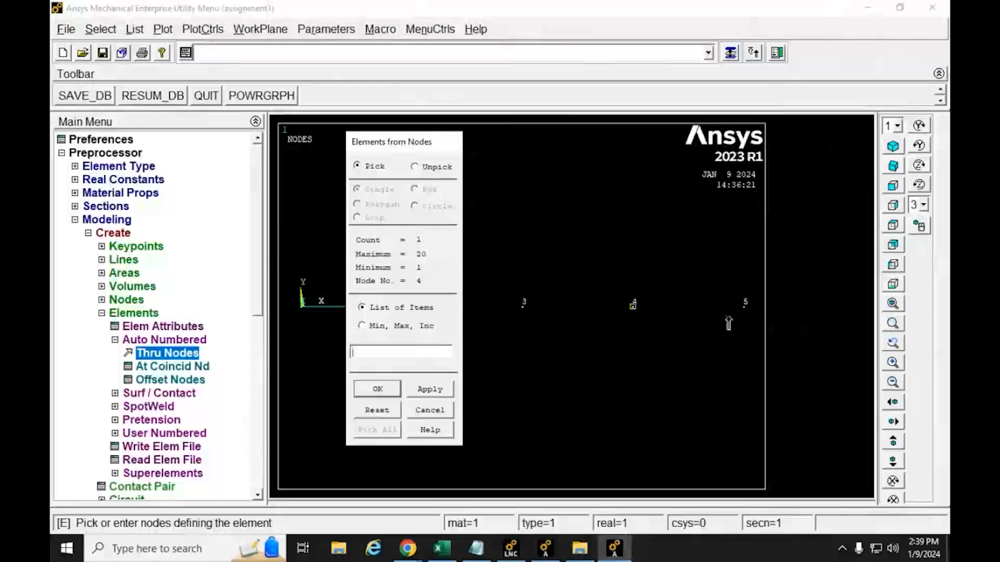
pyautogui.click(745, 306)
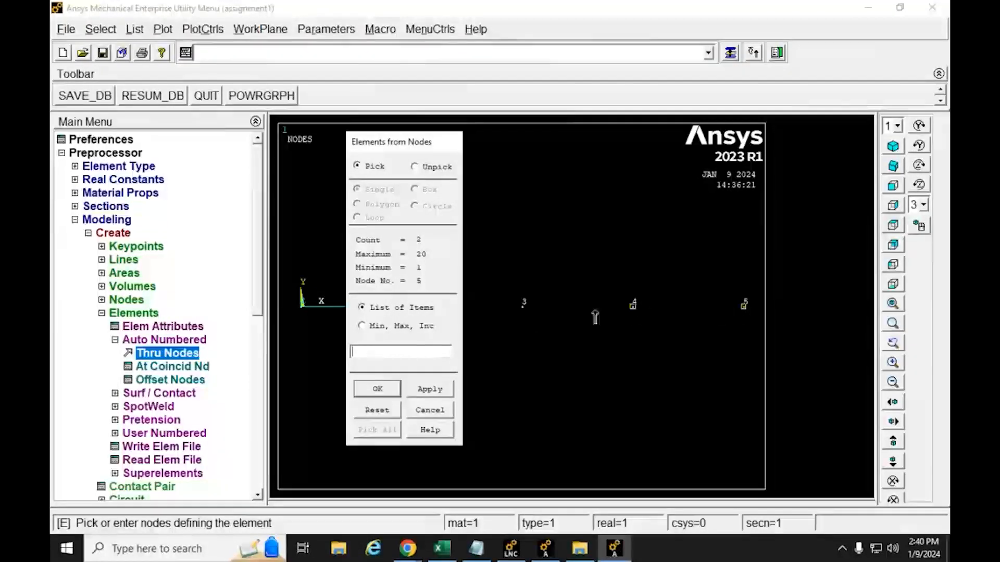
pyautogui.click(377, 394)
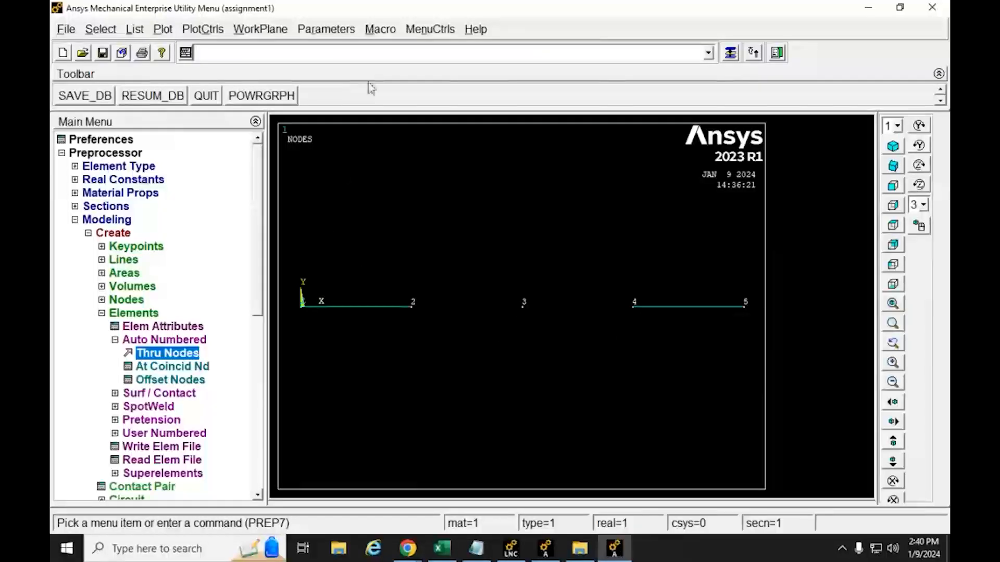
# List all elements with their nodes and attributes, check each element's real constant set and node pair, and close the listing.
pyautogui.click(135, 29)
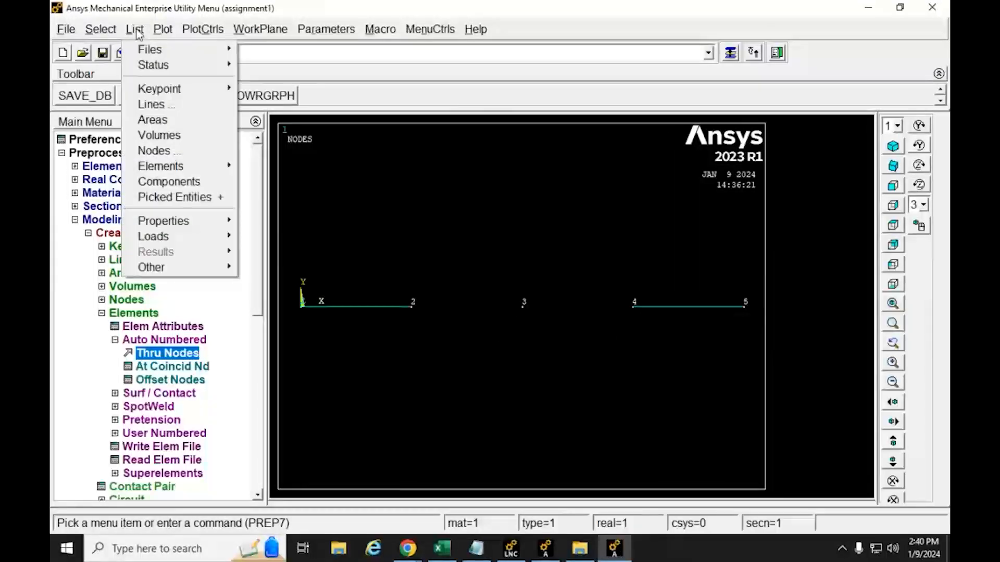
pyautogui.moveTo(211, 167)
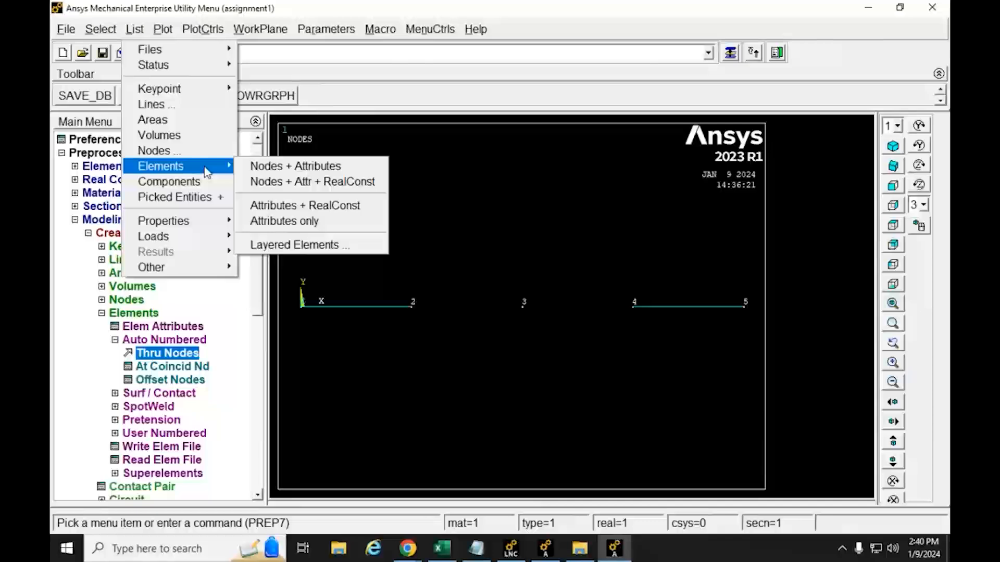
pyautogui.click(272, 166)
pyautogui.moveTo(293, 150); pyautogui.dragTo(386, 41)
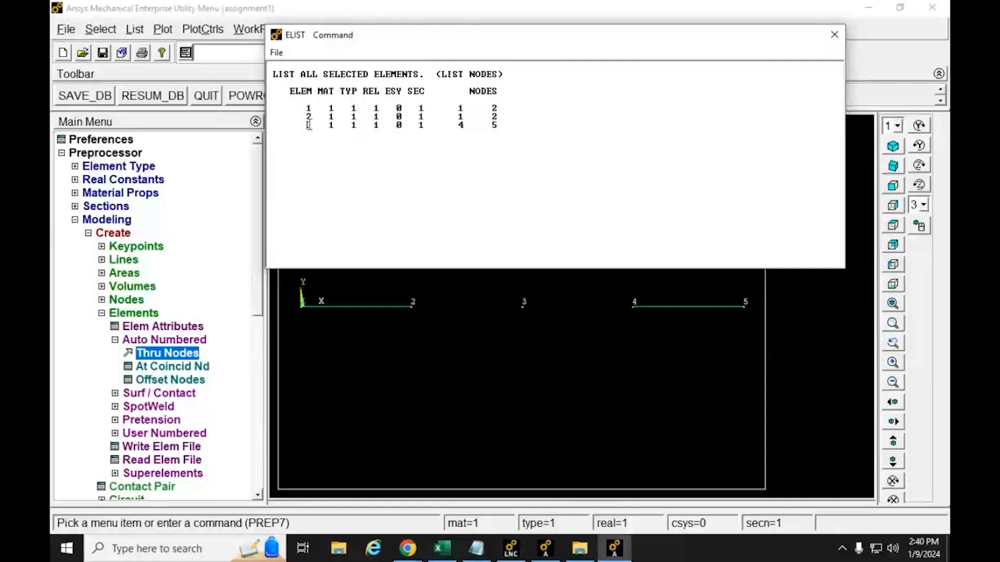
pyautogui.moveTo(363, 91); pyautogui.dragTo(379, 89)
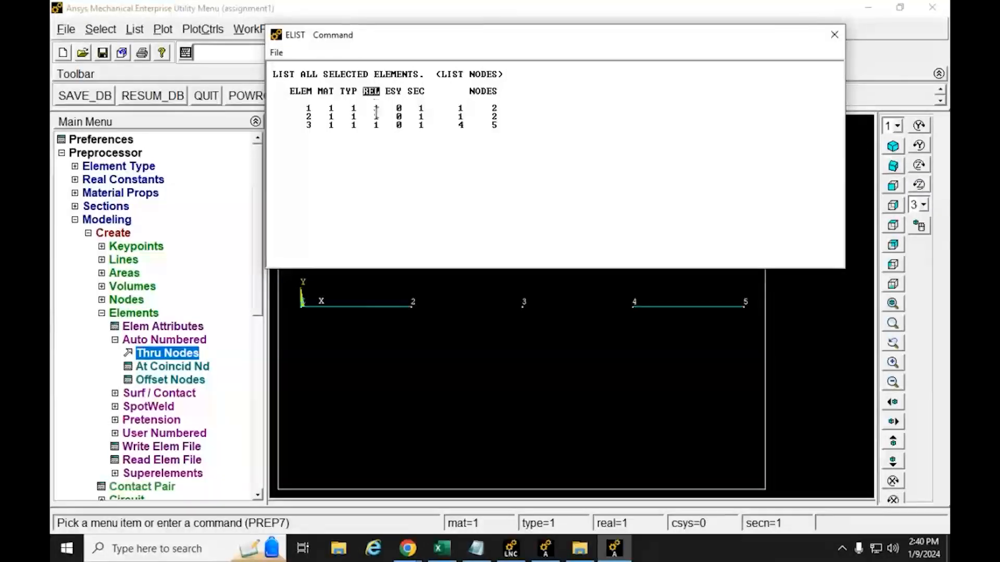
pyautogui.moveTo(458, 108); pyautogui.dragTo(497, 117)
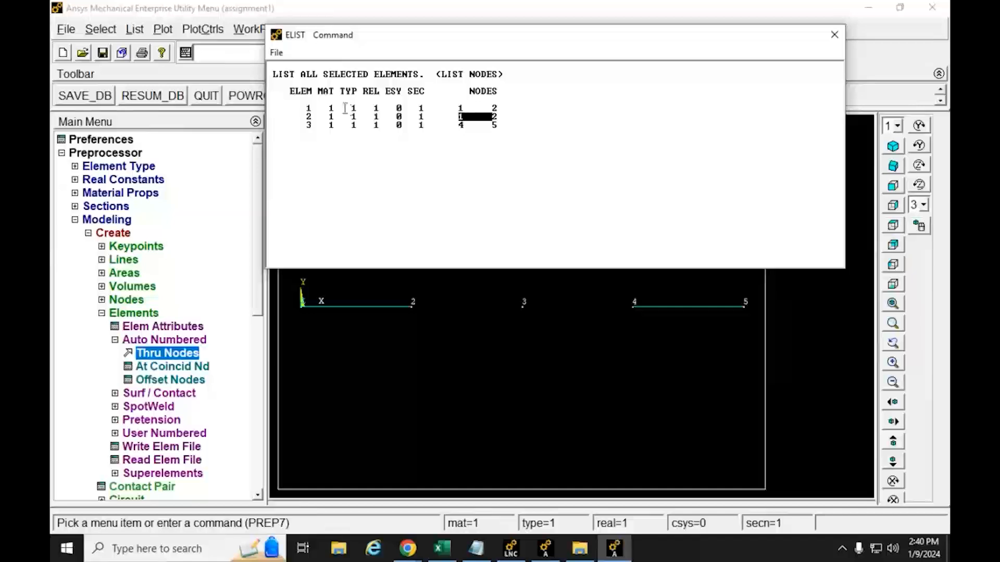
pyautogui.doubleClick(307, 108)
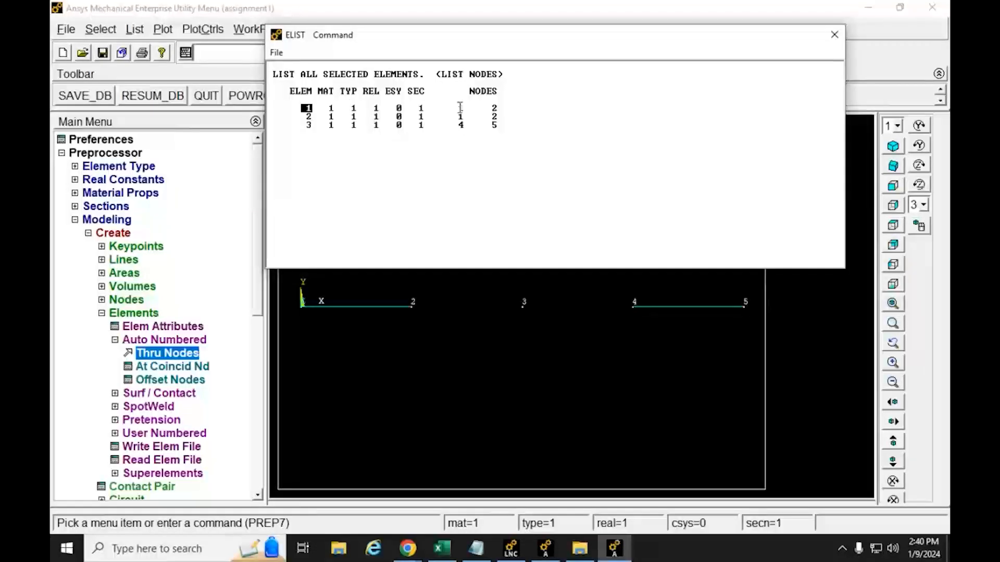
pyautogui.moveTo(473, 108); pyautogui.dragTo(503, 125)
pyautogui.doubleClick(313, 118)
pyautogui.click(310, 127)
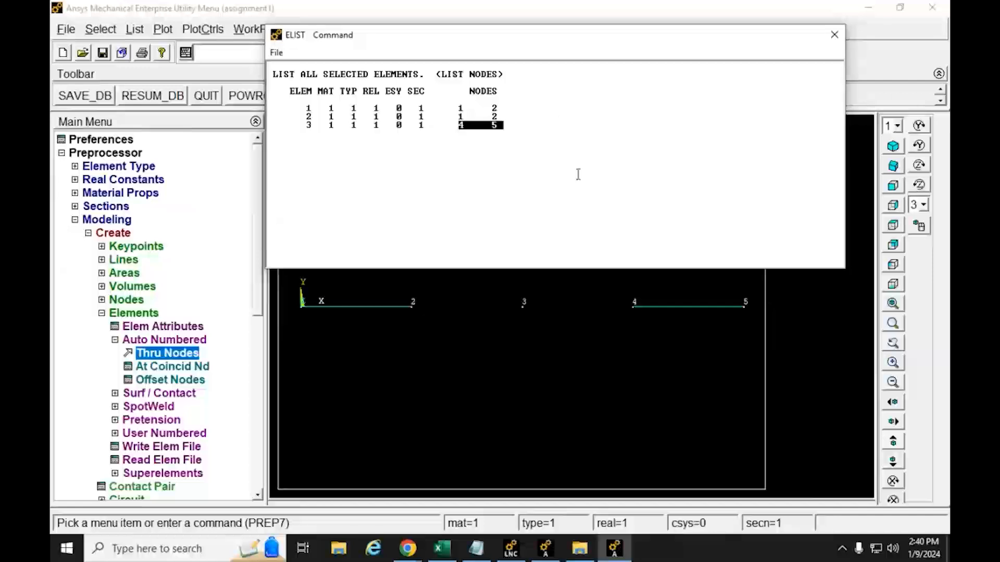
pyautogui.click(835, 34)
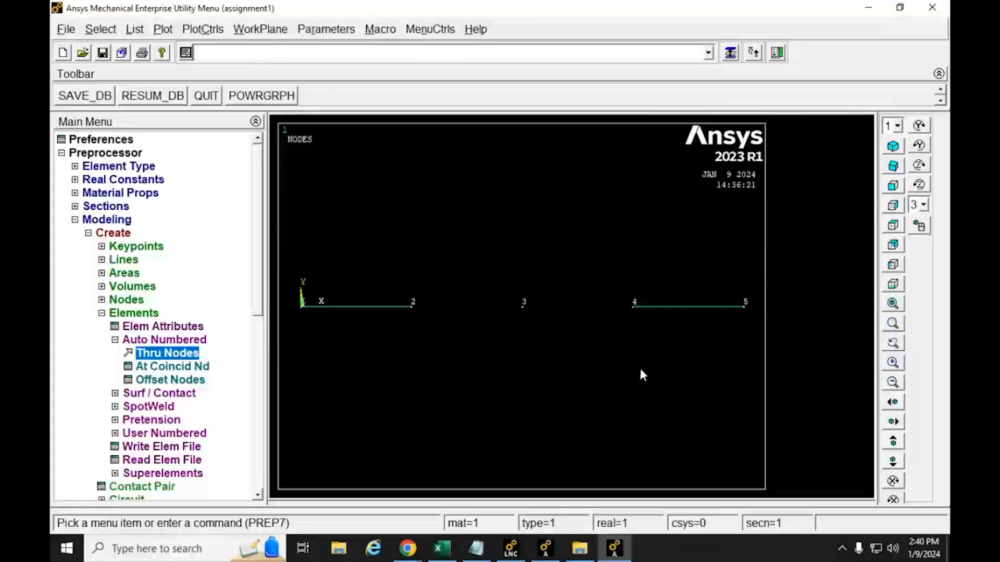
pyautogui.click(114, 340)
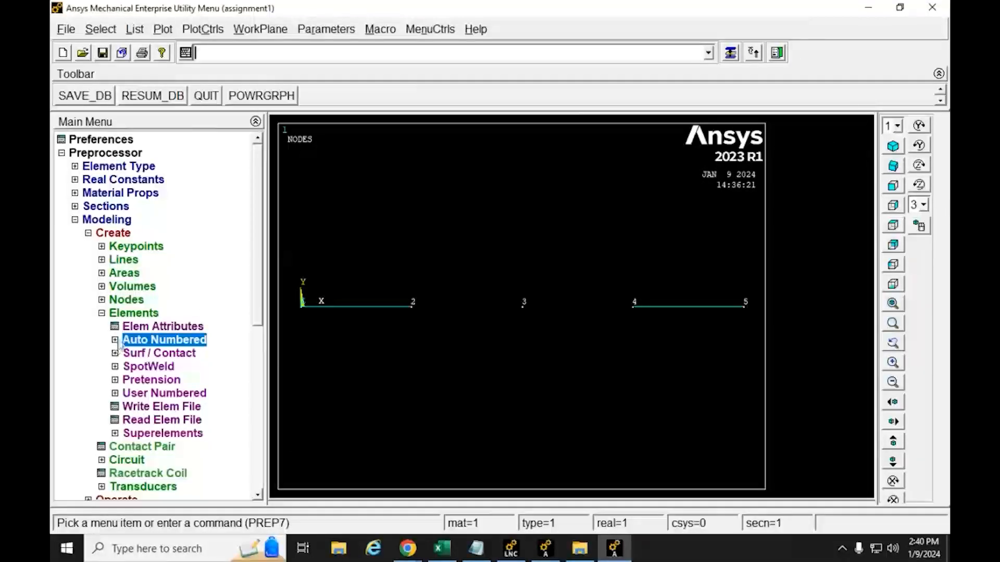
pyautogui.click(102, 314)
pyautogui.click(89, 233)
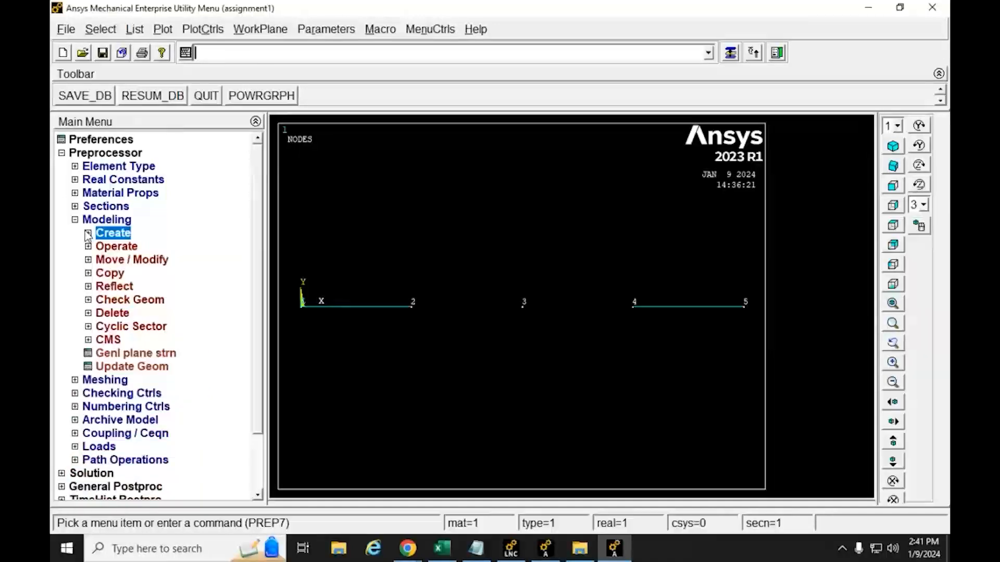
pyautogui.click(89, 314)
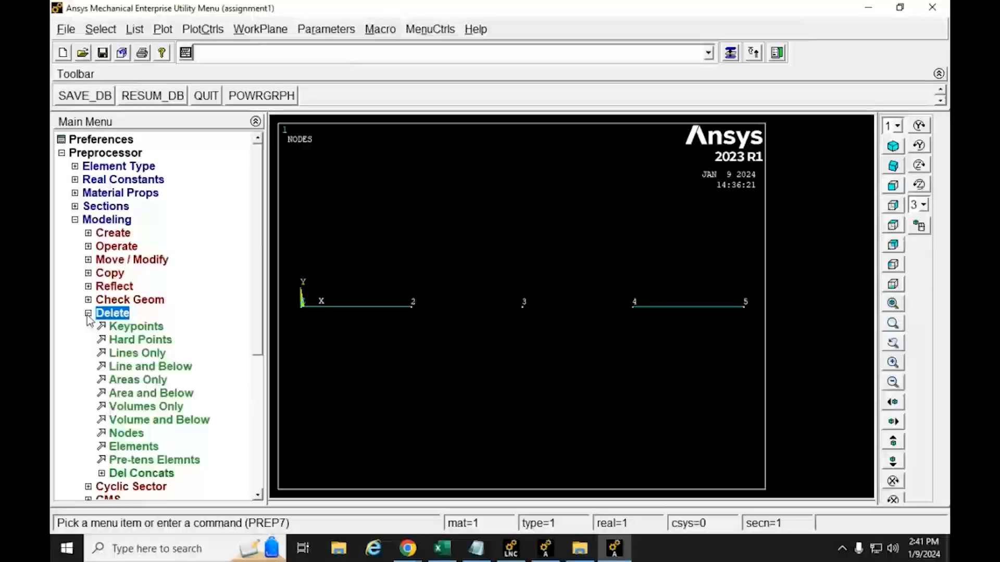
pyautogui.click(120, 448)
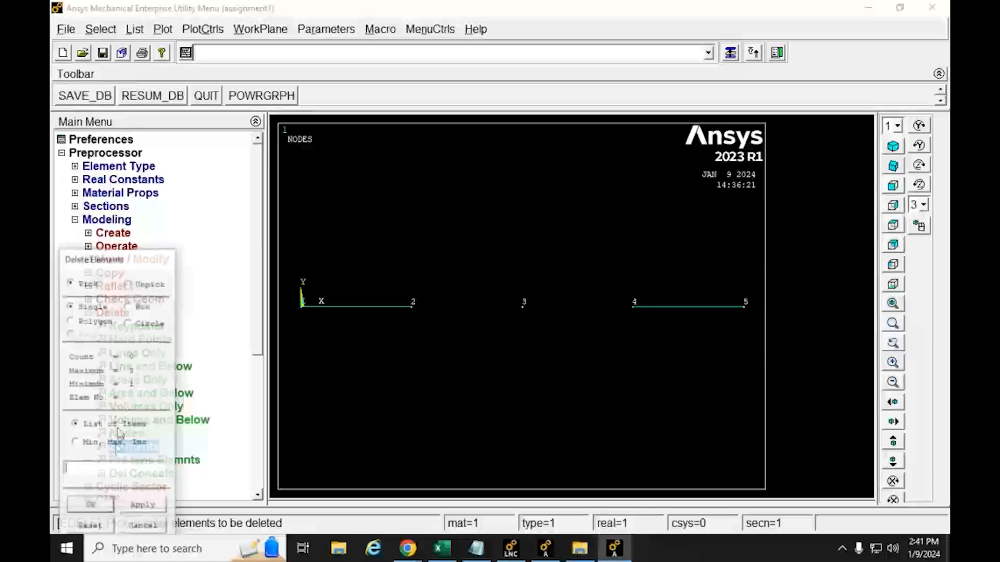
pyautogui.moveTo(106, 263); pyautogui.dragTo(244, 107)
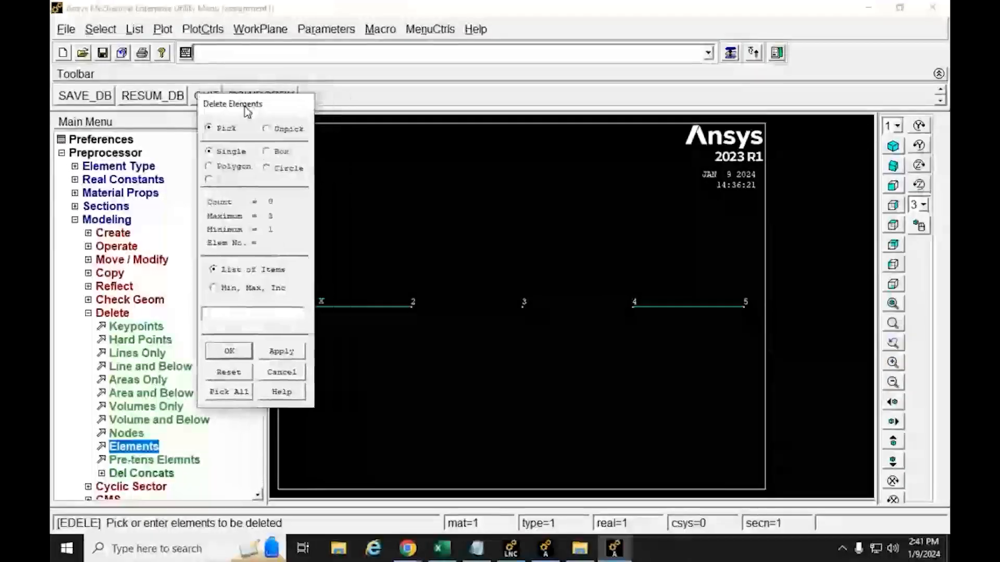
pyautogui.click(701, 315)
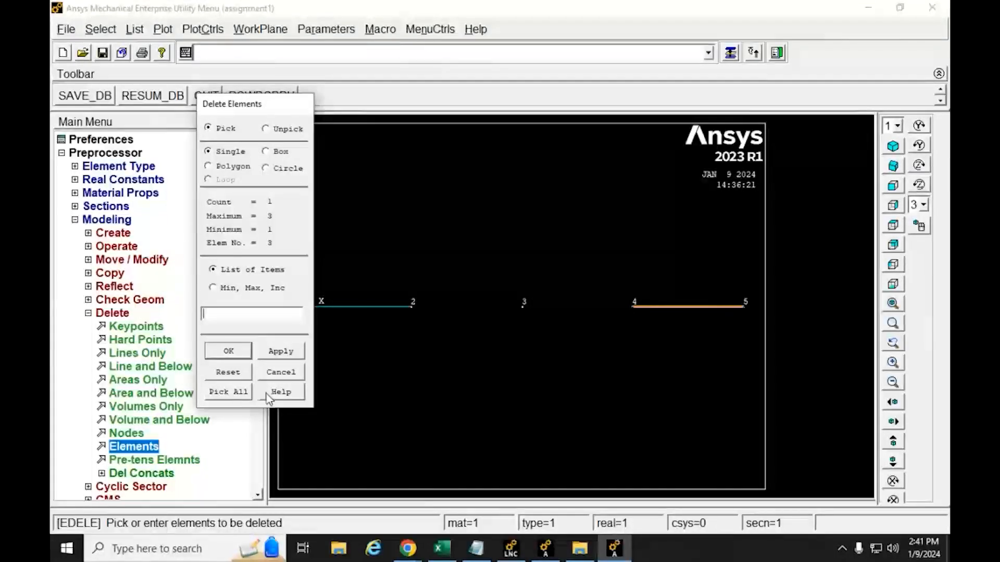
pyautogui.click(286, 373)
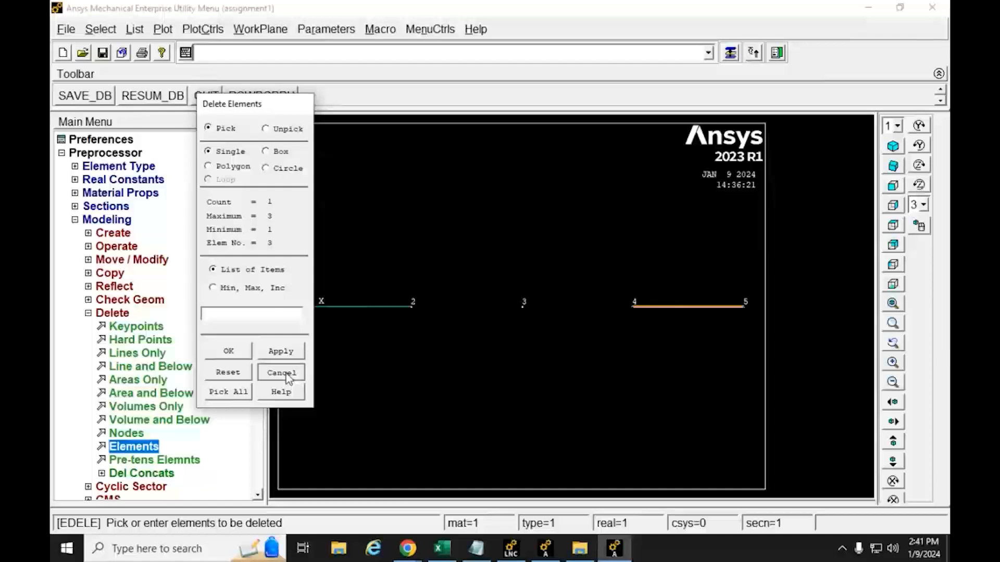
pyautogui.click(285, 373)
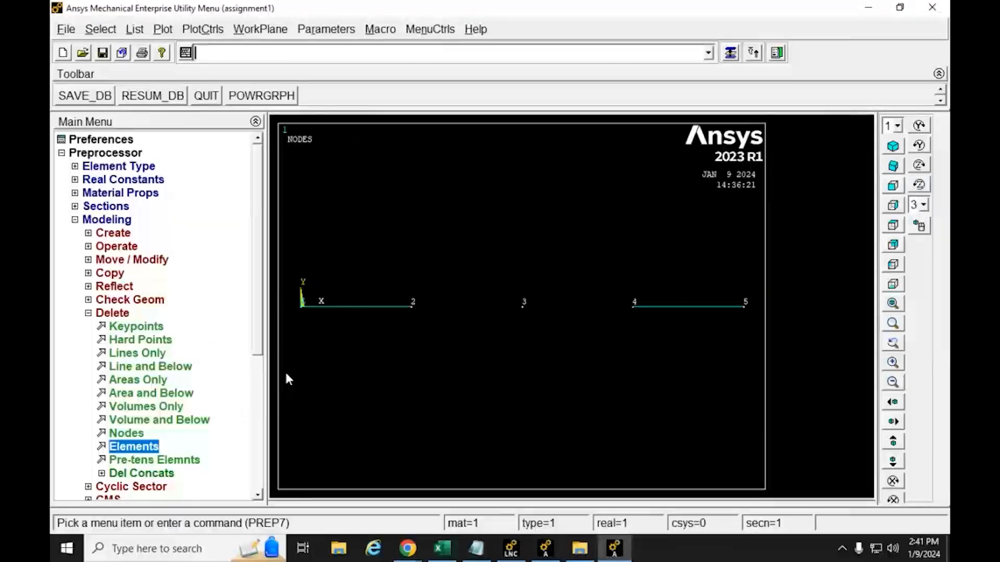
pyautogui.click(110, 313)
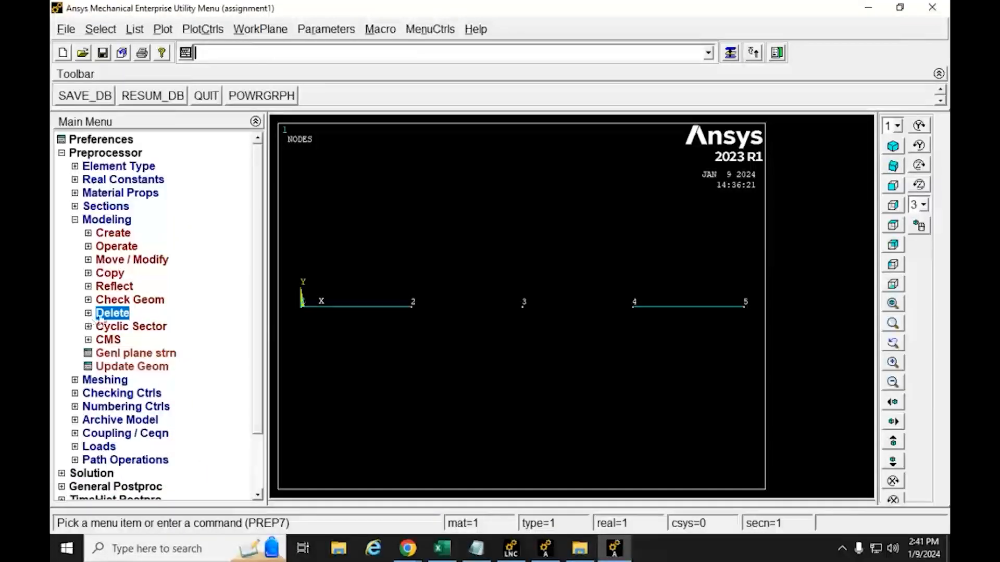
# List all elements with their nodes and attributes, and check the node pairs and real constant set of each element.
pyautogui.click(87, 232)
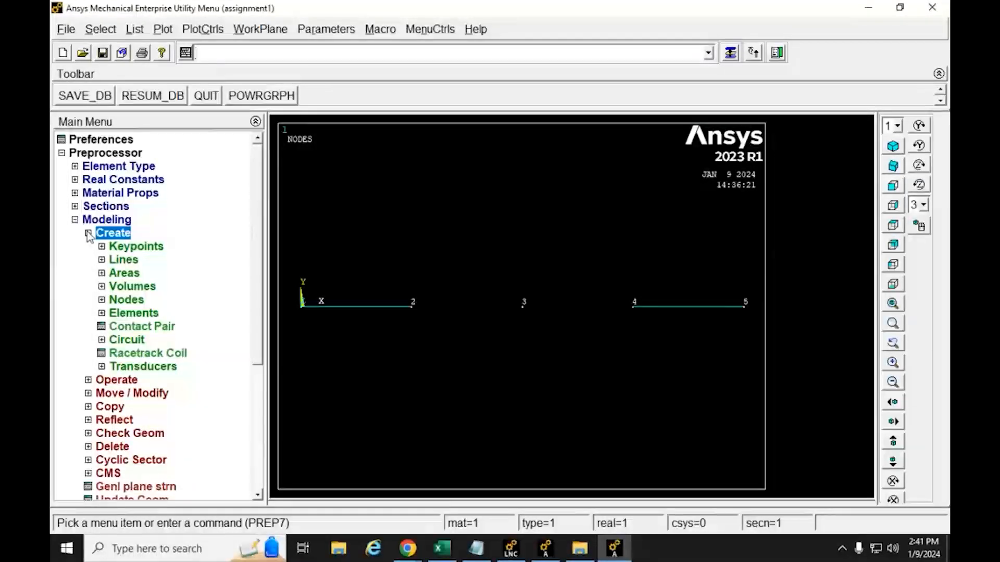
pyautogui.click(135, 28)
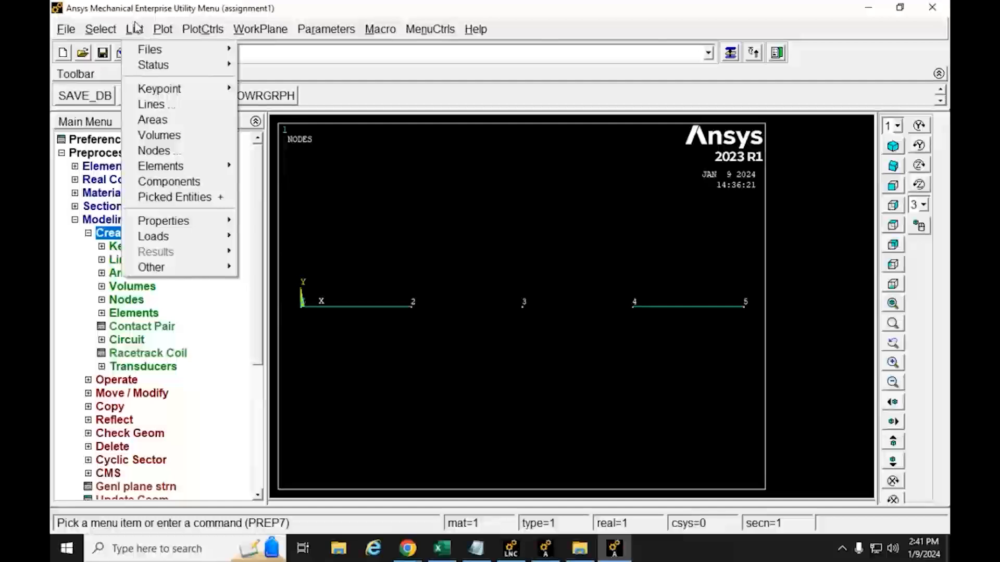
pyautogui.moveTo(157, 166)
pyautogui.click(276, 165)
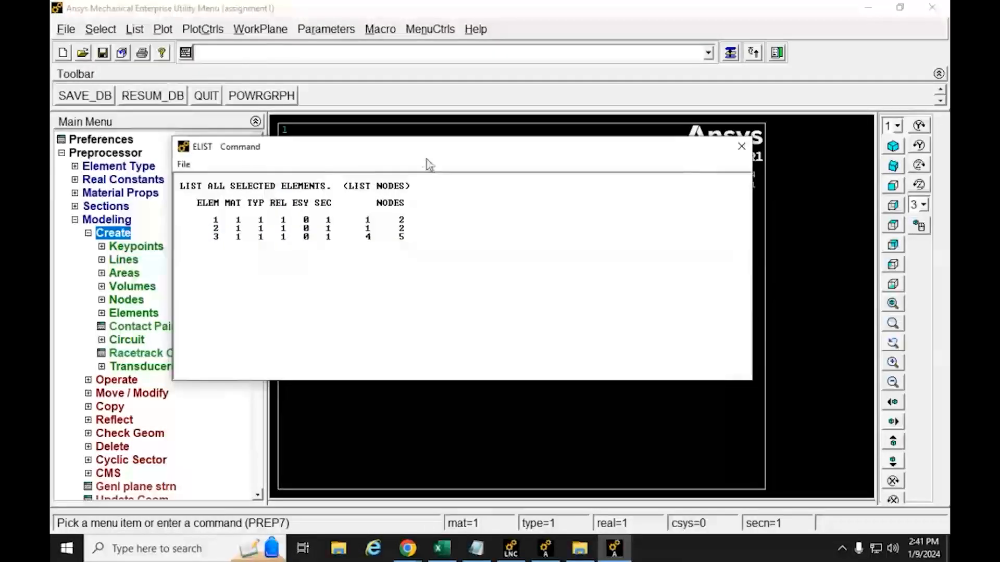
pyautogui.moveTo(416, 156); pyautogui.dragTo(427, 98)
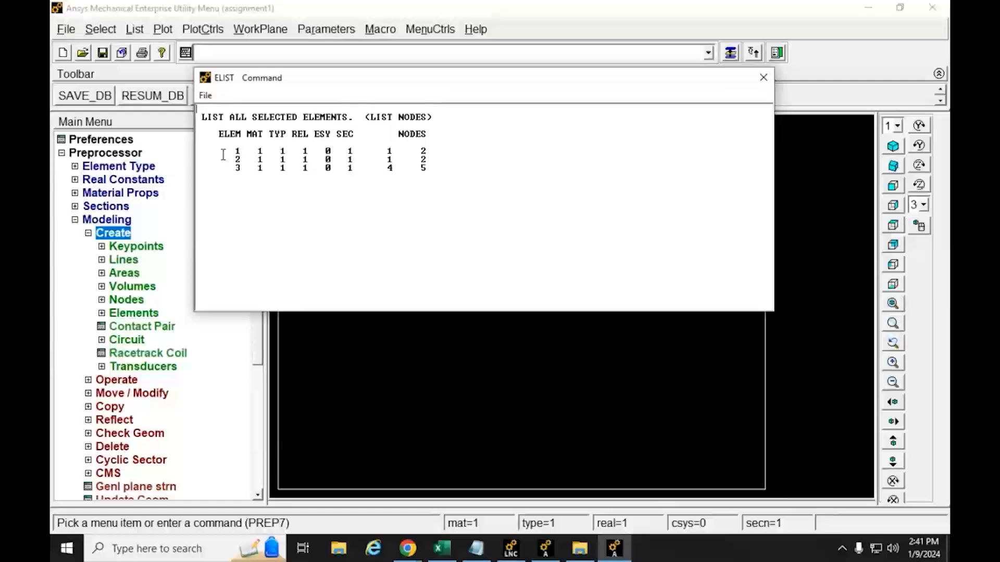
pyautogui.moveTo(223, 154); pyautogui.dragTo(419, 150)
pyautogui.moveTo(231, 160); pyautogui.dragTo(423, 163)
pyautogui.moveTo(237, 166); pyautogui.dragTo(422, 167)
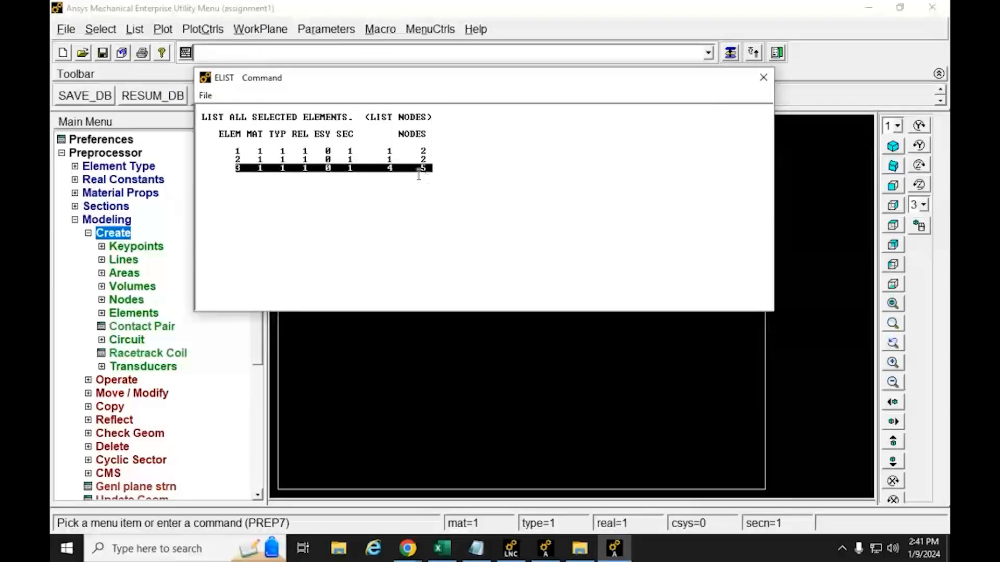
pyautogui.click(318, 215)
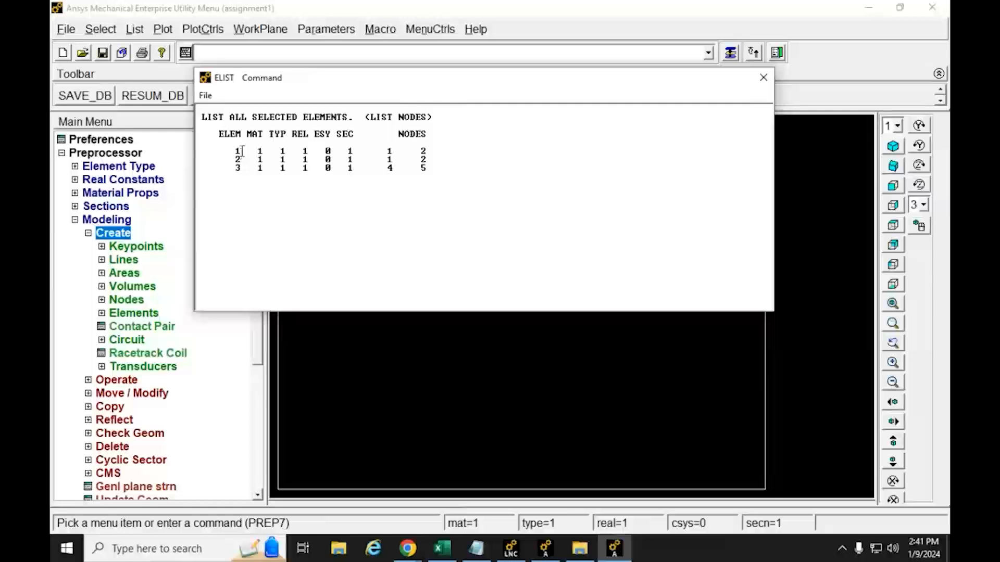
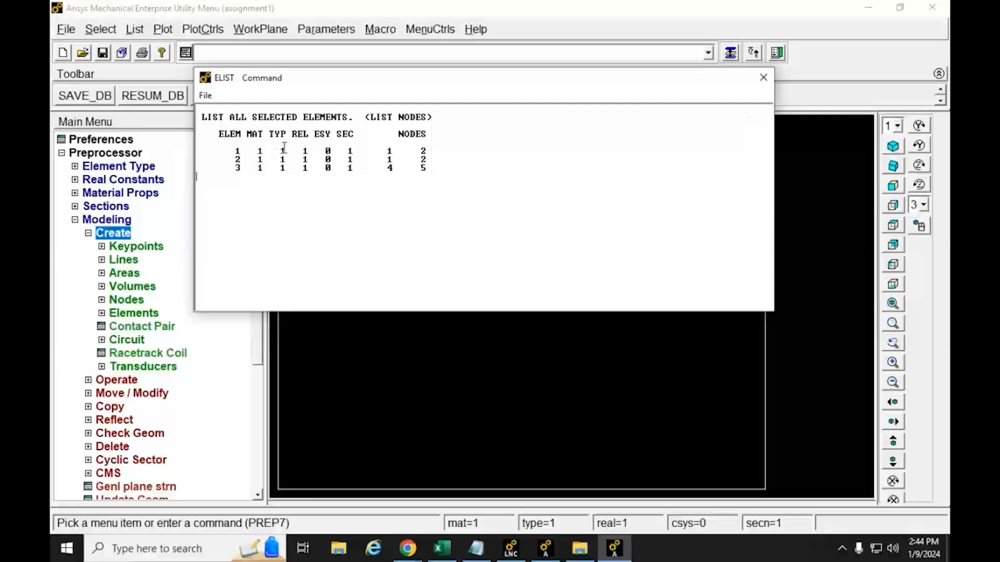
pyautogui.moveTo(430, 151); pyautogui.dragTo(384, 158)
pyautogui.click(384, 158)
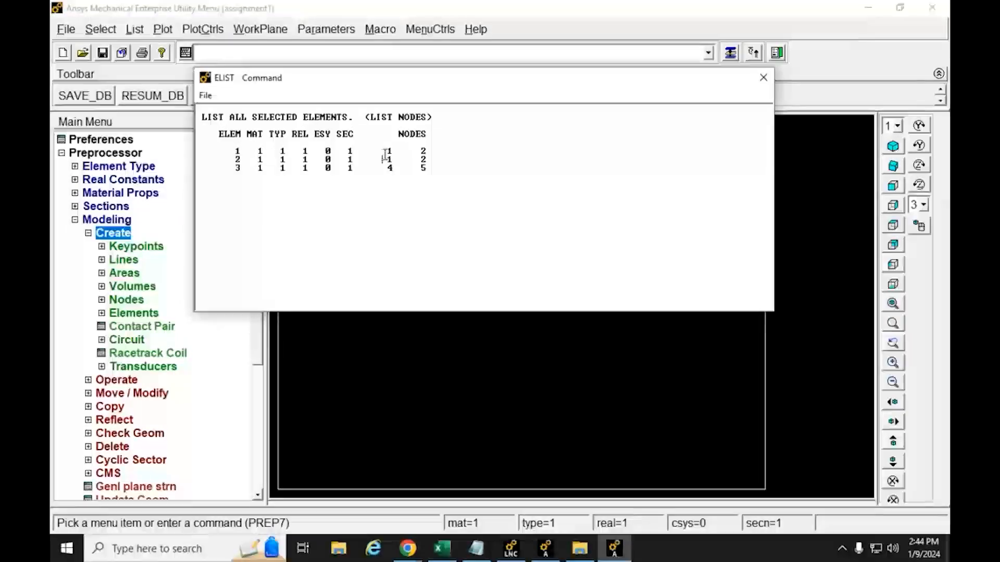
# Switch to the Lab Assignment #1 PDF in Chrome and review the spring diagram and the instructions for real constant set 2.
pyautogui.moveTo(408, 549)
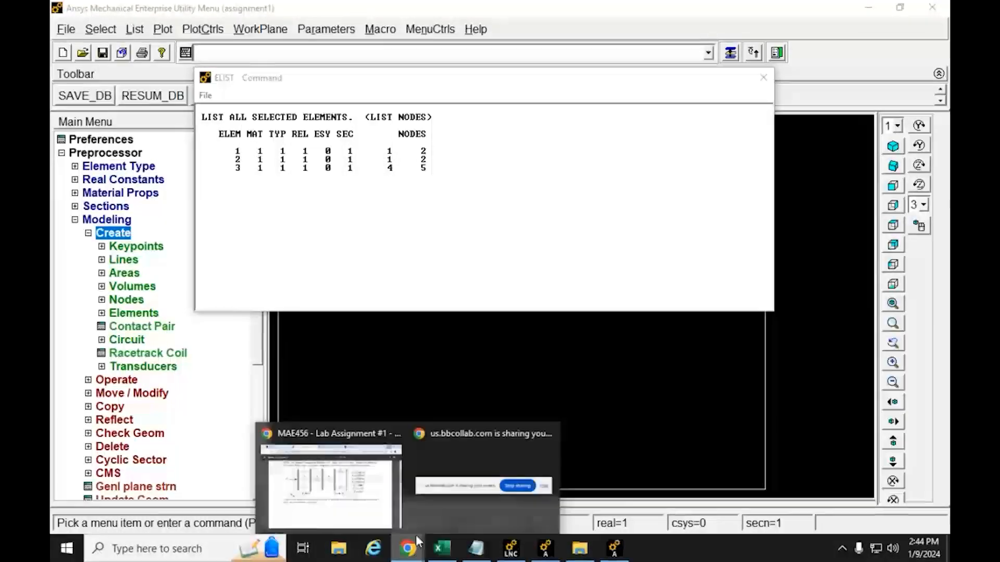
pyautogui.click(346, 506)
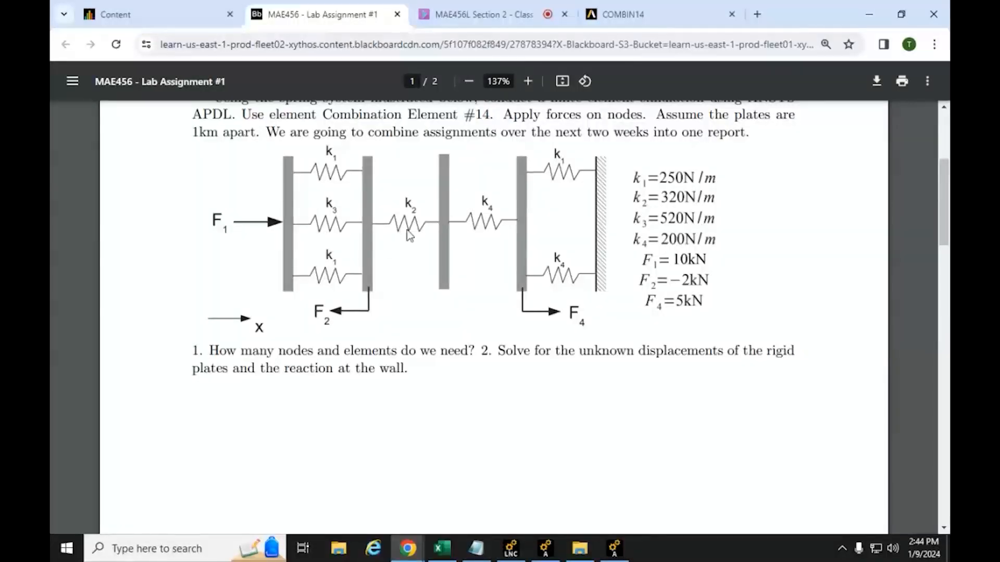
pyautogui.moveTo(409, 548)
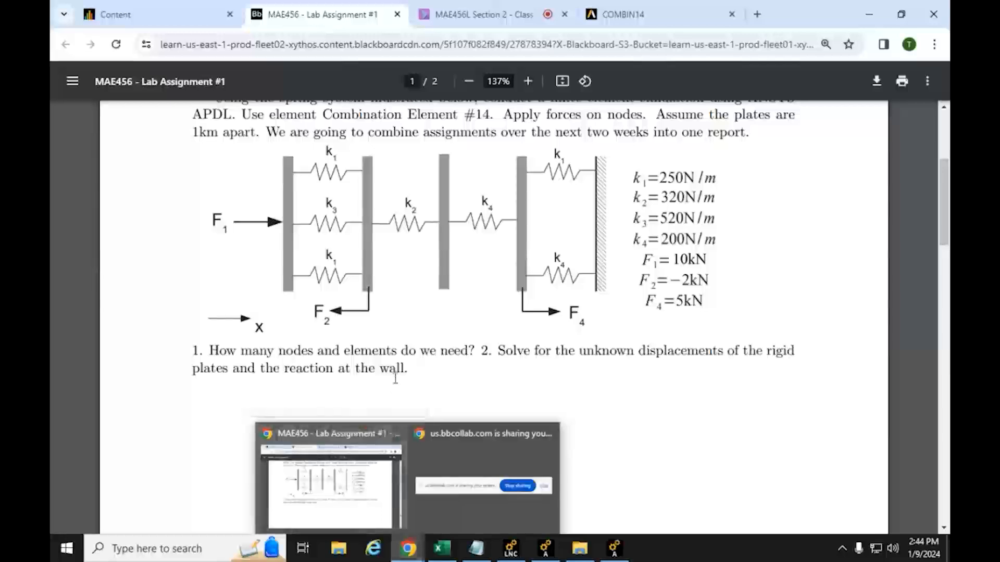
pyautogui.scroll(-3, 396, 379)
pyautogui.scroll(-15, 392, 382)
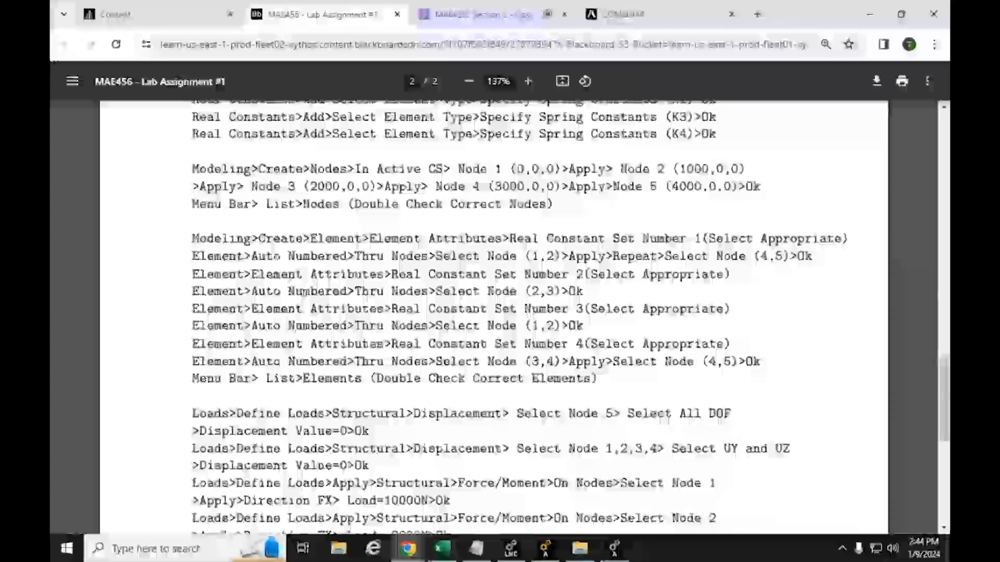
pyautogui.tripleClick(292, 274)
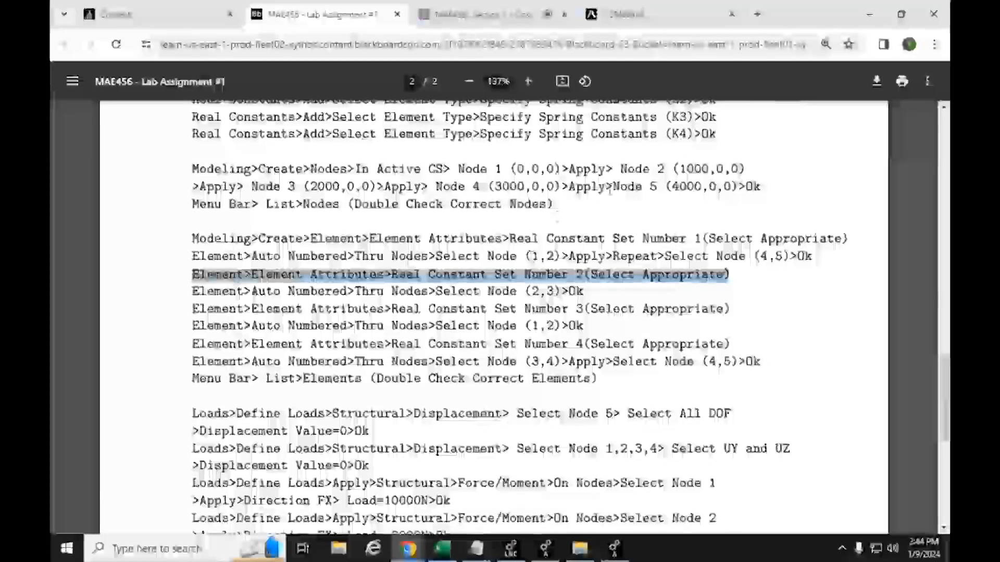
pyautogui.click(873, 15)
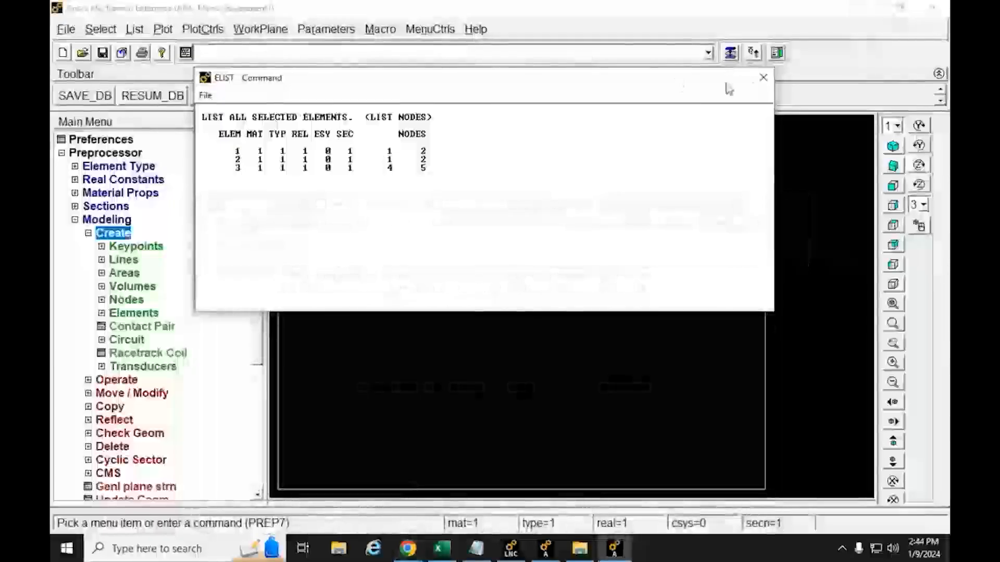
# Close the element list and set the element attributes for new elements to real constant set number 2.
pyautogui.click(770, 73)
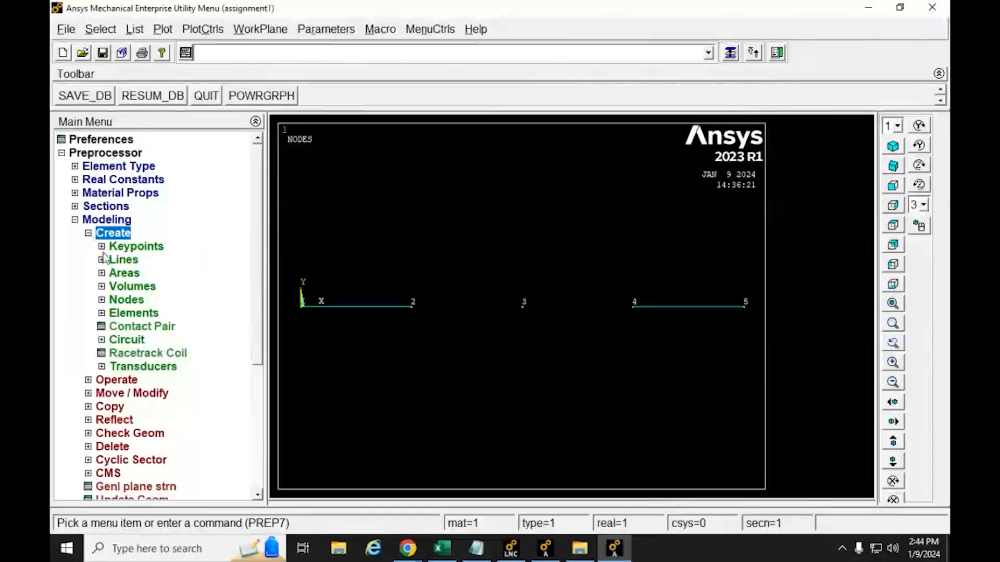
pyautogui.click(102, 313)
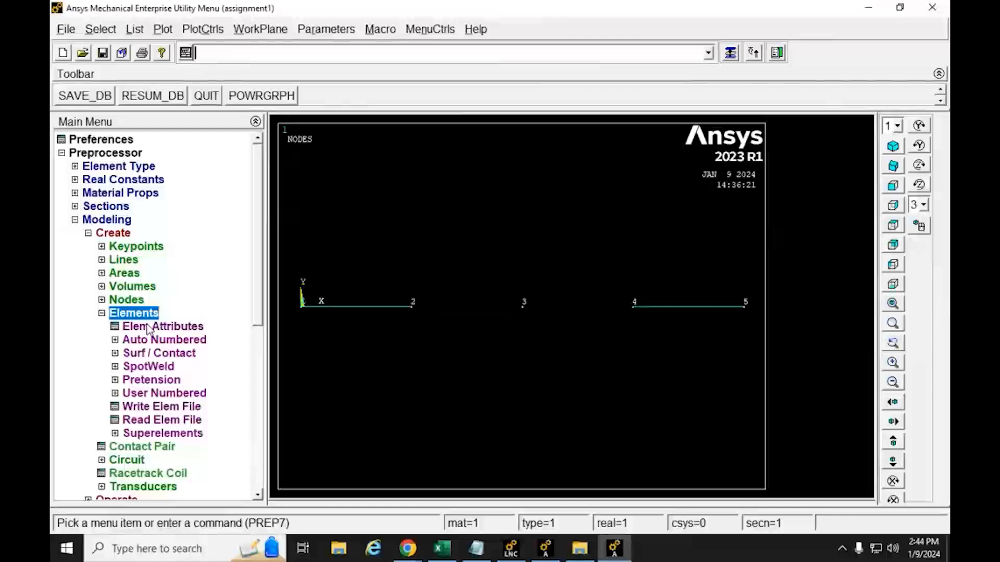
pyautogui.click(172, 327)
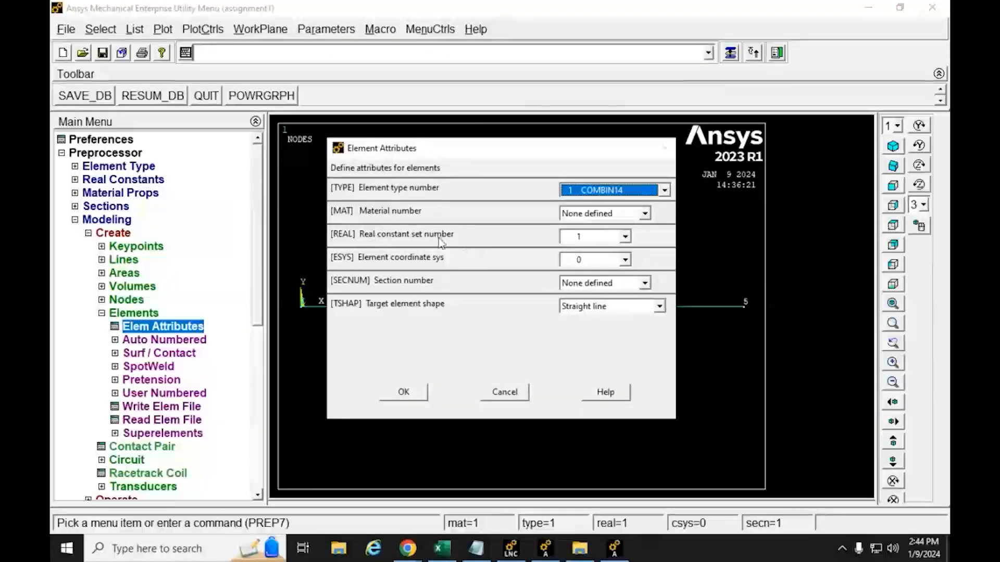
pyautogui.click(625, 237)
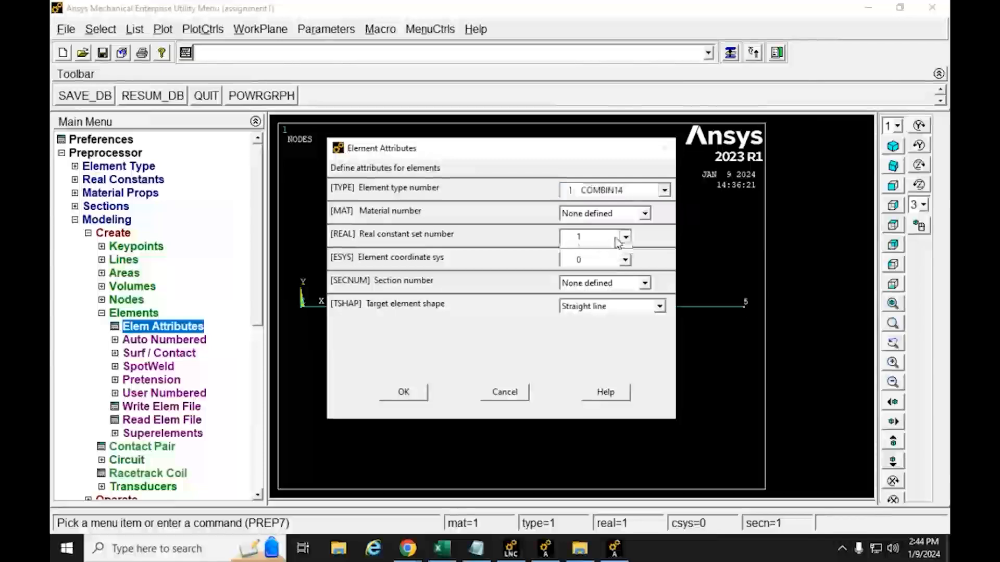
pyautogui.click(596, 261)
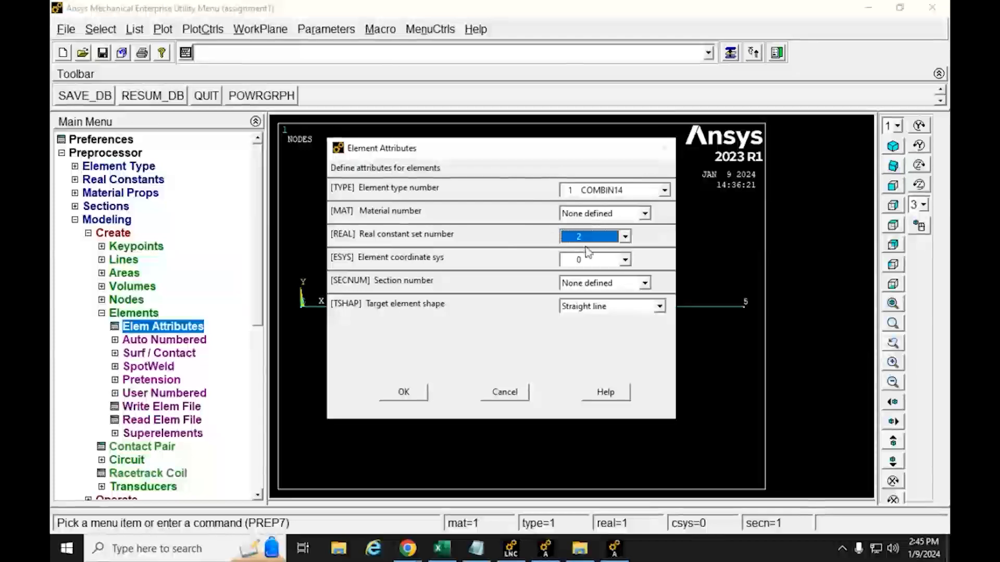
pyautogui.click(408, 396)
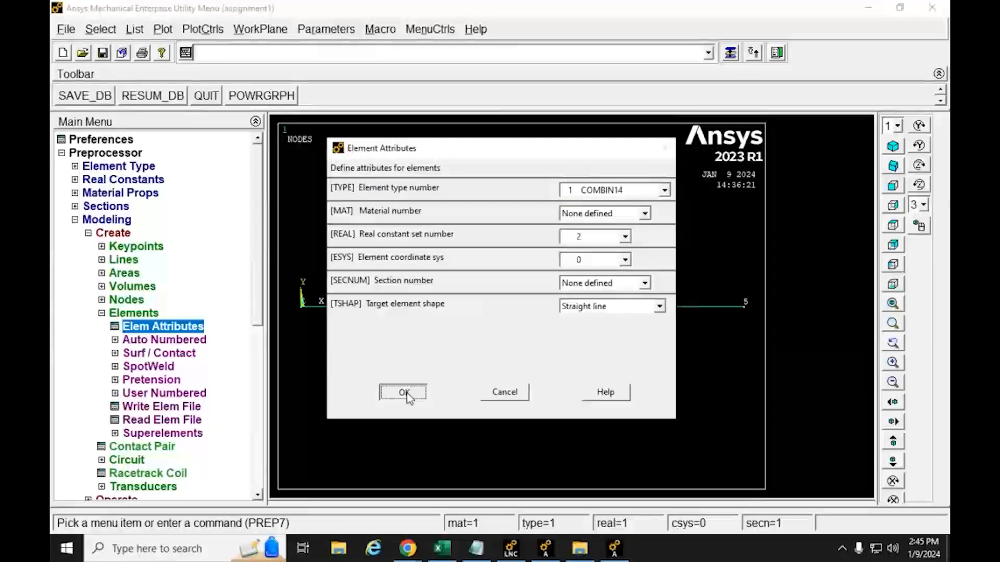
pyautogui.click(406, 393)
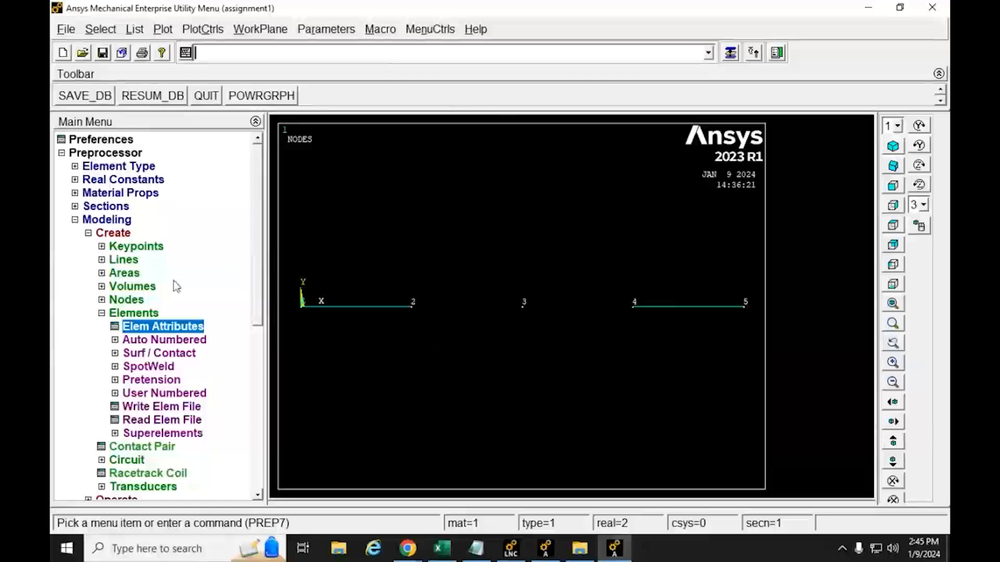
# Create an auto-numbered element through nodes 2 and 3.
pyautogui.click(116, 341)
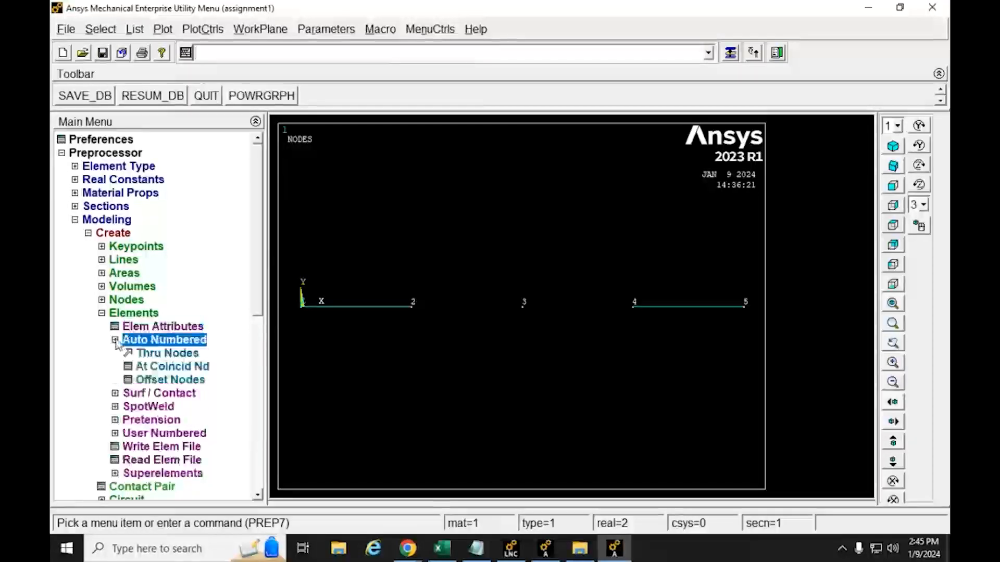
pyautogui.click(167, 353)
pyautogui.moveTo(146, 259); pyautogui.dragTo(313, 112)
pyautogui.click(412, 307)
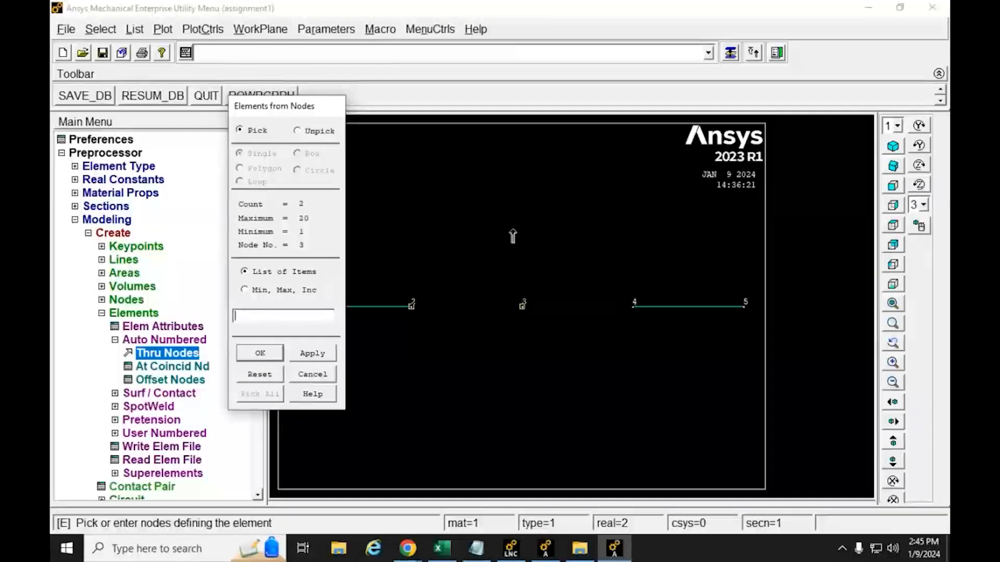
pyautogui.click(258, 354)
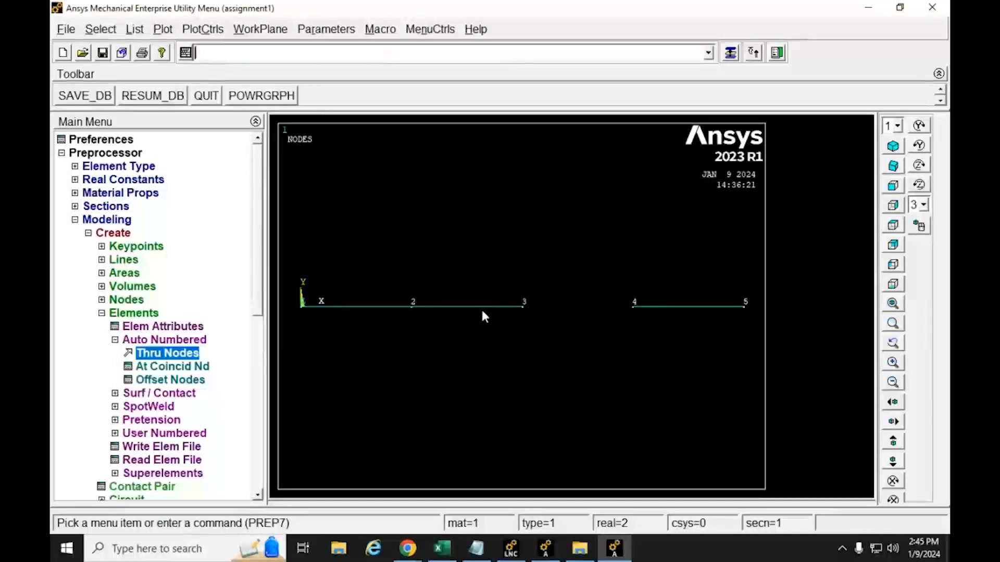
# List the elements with nodes and attributes again and check the entry for the element between nodes 2 and 3.
pyautogui.click(135, 29)
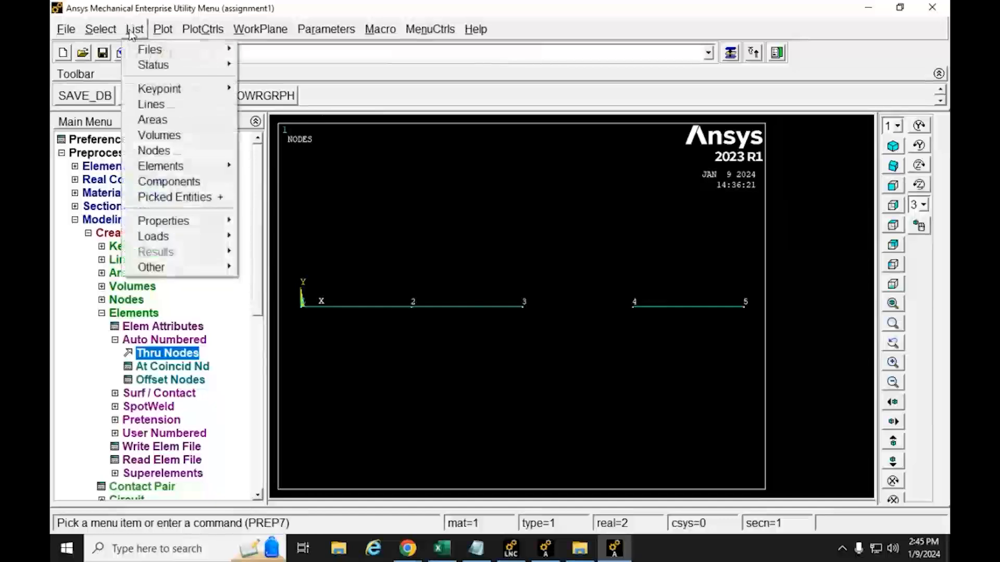
pyautogui.moveTo(172, 165)
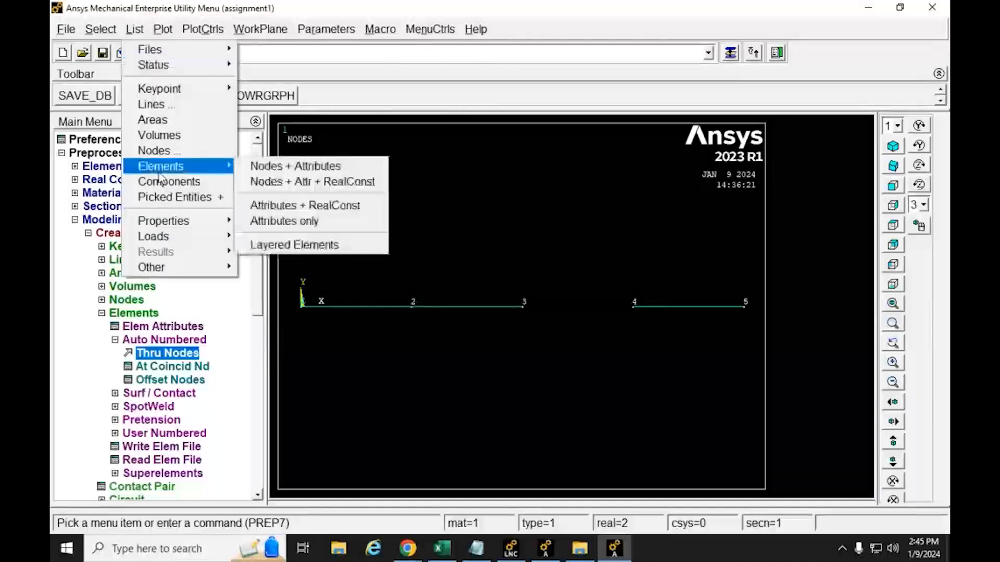
pyautogui.click(363, 172)
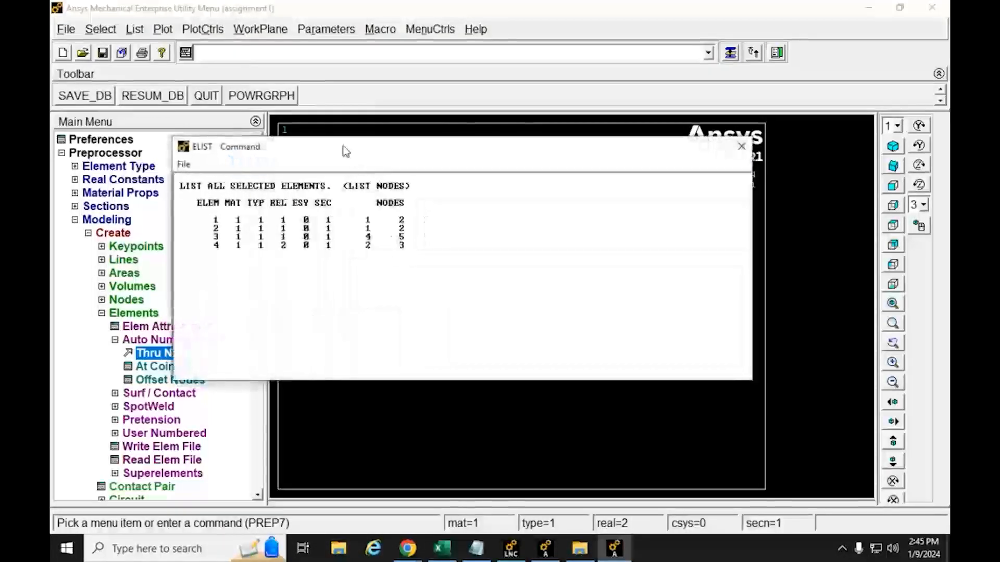
pyautogui.moveTo(339, 146); pyautogui.dragTo(489, 144)
pyautogui.moveTo(368, 241); pyautogui.dragTo(562, 240)
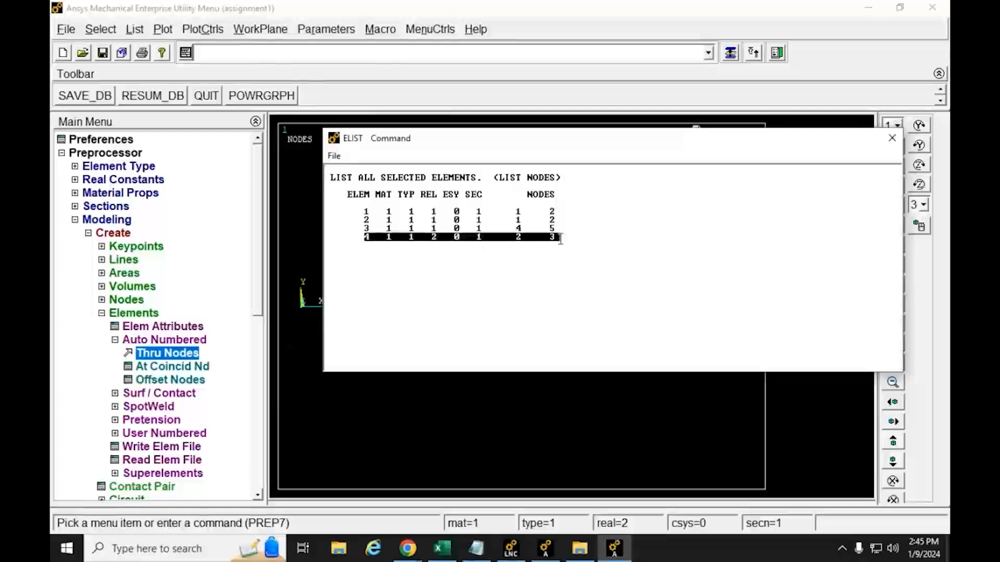
# Check the real constant and node entries of the element between nodes 2 and 3, and close the element list.
pyautogui.click(433, 237)
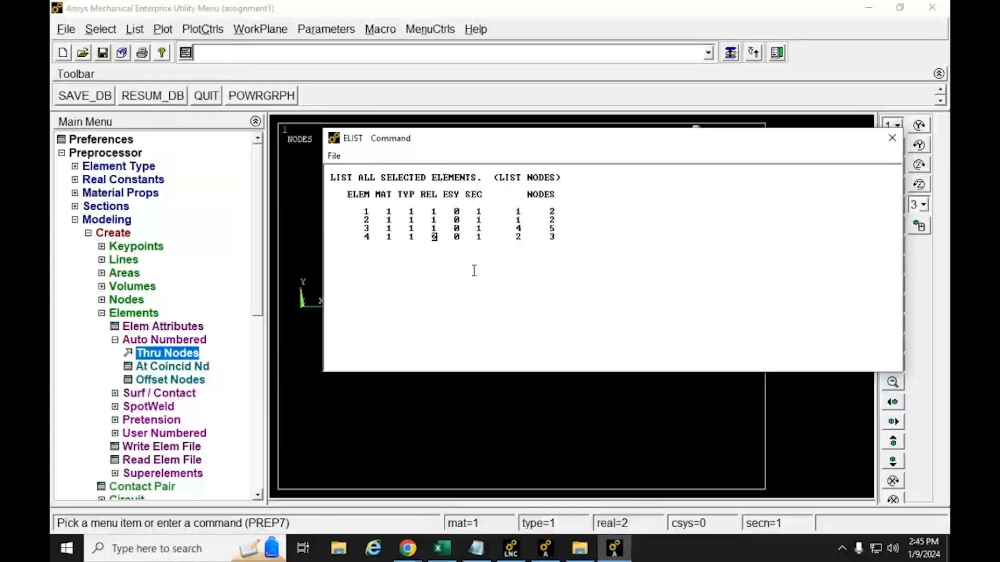
pyautogui.moveTo(515, 238); pyautogui.dragTo(561, 239)
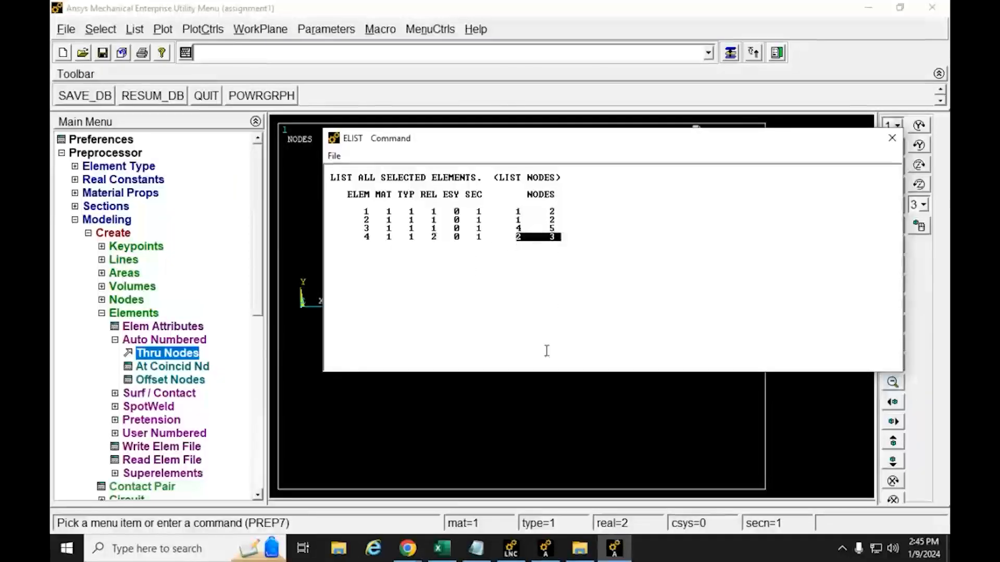
pyautogui.click(519, 298)
pyautogui.click(892, 137)
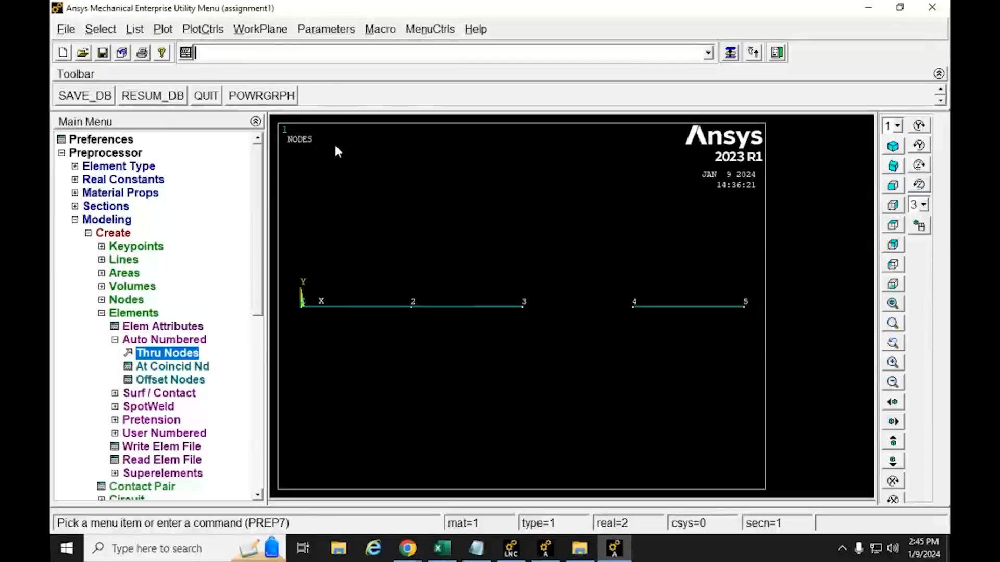
pyautogui.scroll(1, 519, 296)
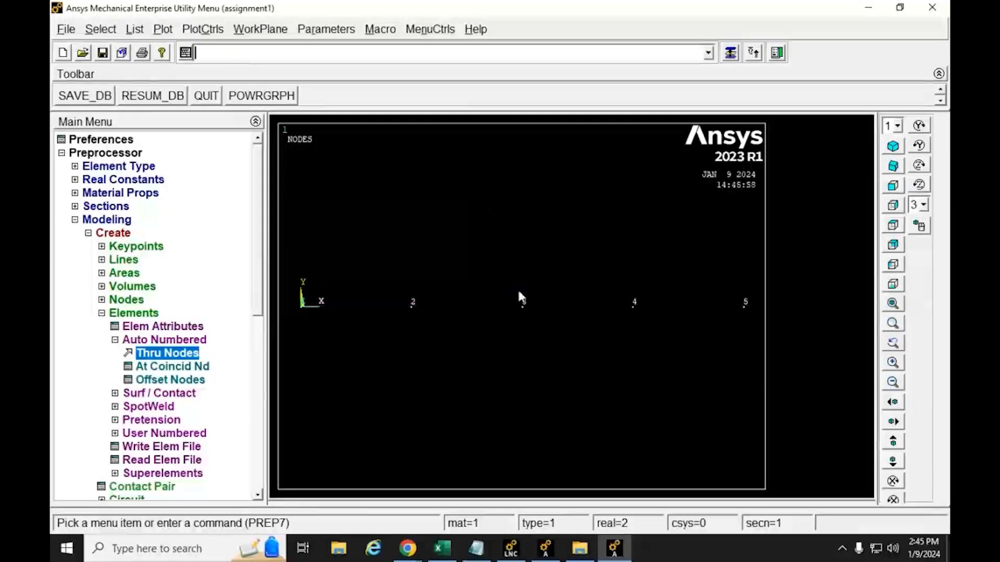
pyautogui.scroll(-1, 519, 292)
pyautogui.scroll(2, 518, 292)
pyautogui.scroll(-3, 518, 290)
pyautogui.scroll(3, 517, 288)
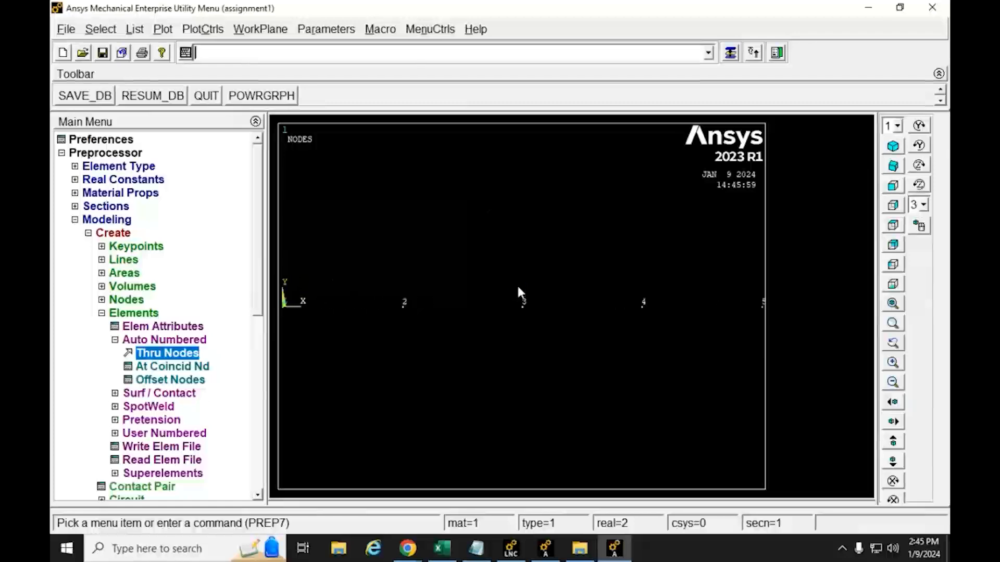
pyautogui.scroll(-2, 517, 286)
pyautogui.scroll(1, 517, 284)
pyautogui.scroll(-2, 517, 284)
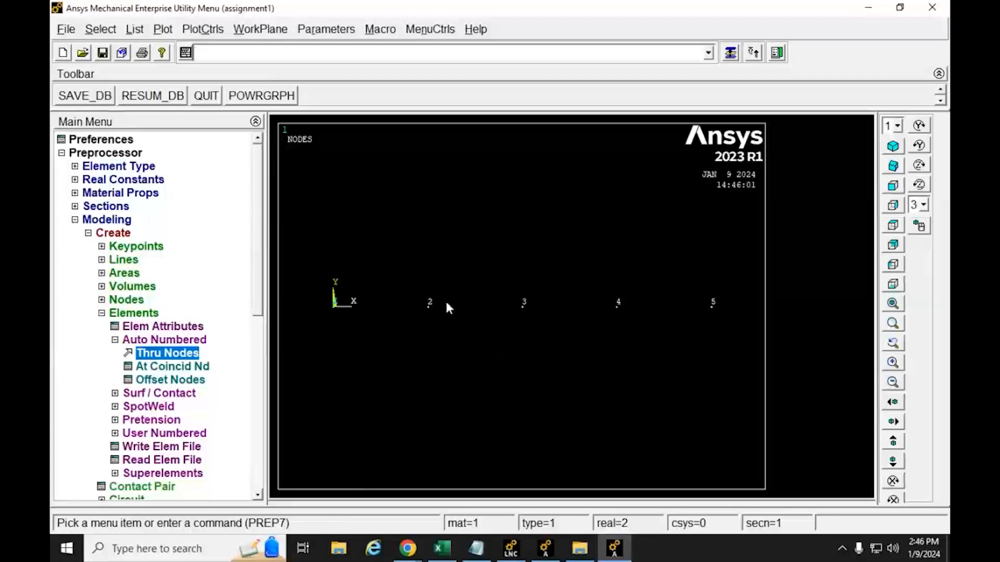
# Plot the elements on their own, and replace that view with a multi-plot of elements and nodes.
pyautogui.click(163, 31)
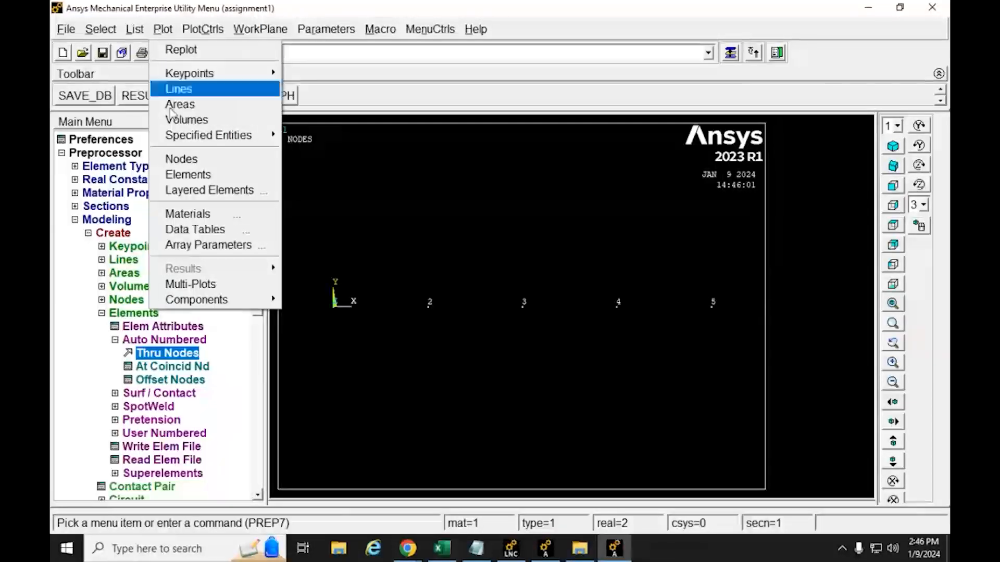
pyautogui.click(177, 175)
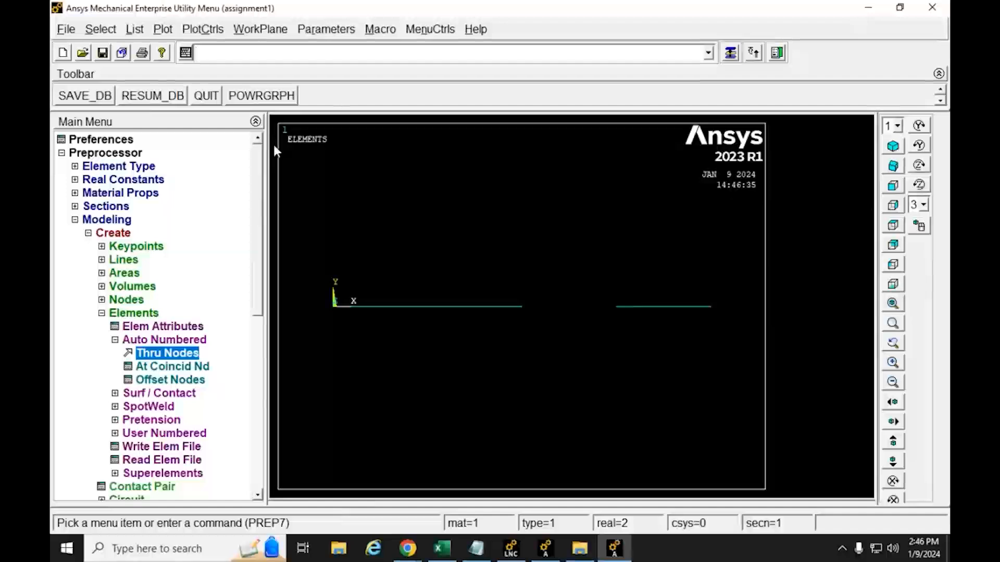
pyautogui.click(162, 30)
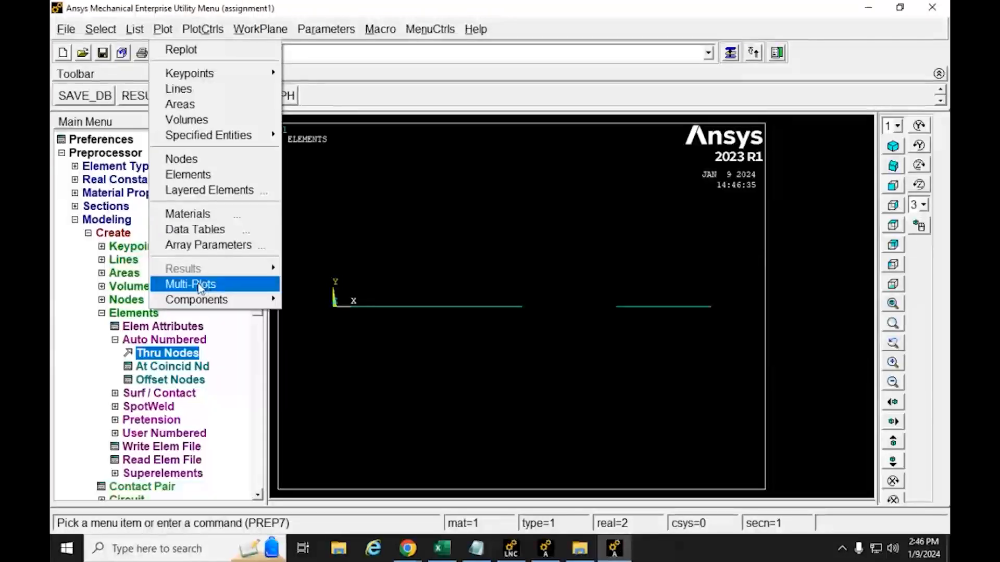
pyautogui.click(199, 285)
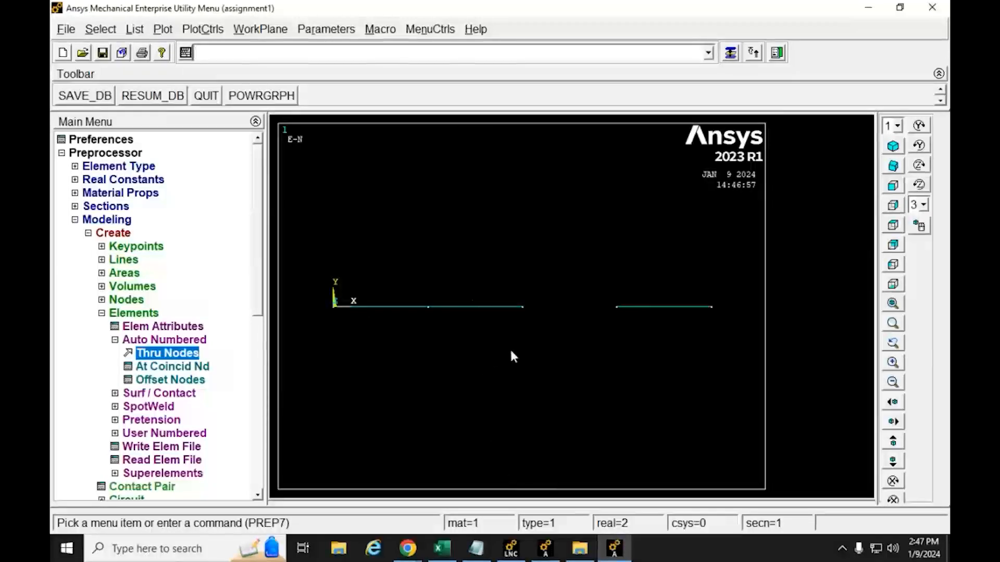
# Turn on node numbers and set the element/attribute numbering to element numbers for the plot.
pyautogui.click(203, 30)
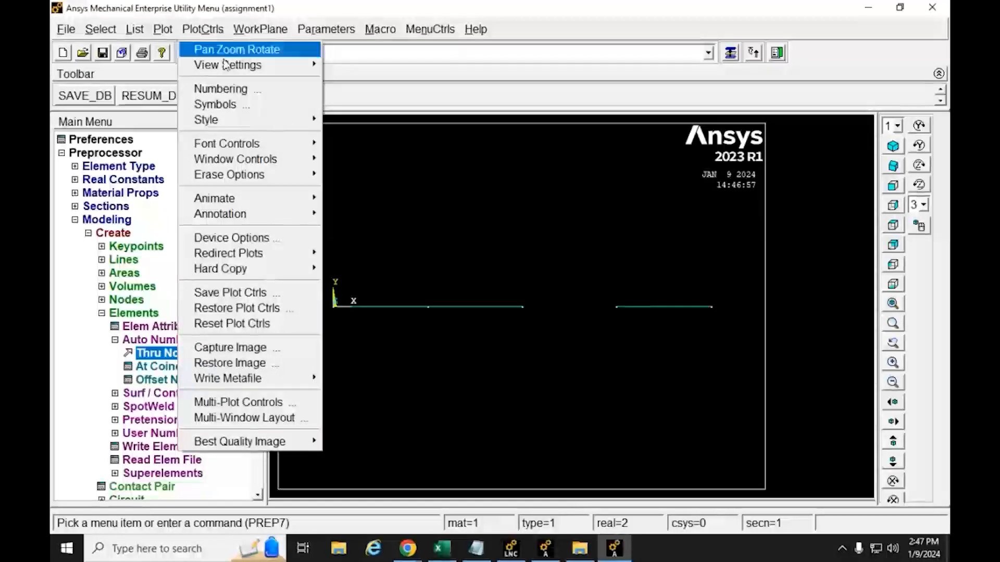
pyautogui.click(231, 93)
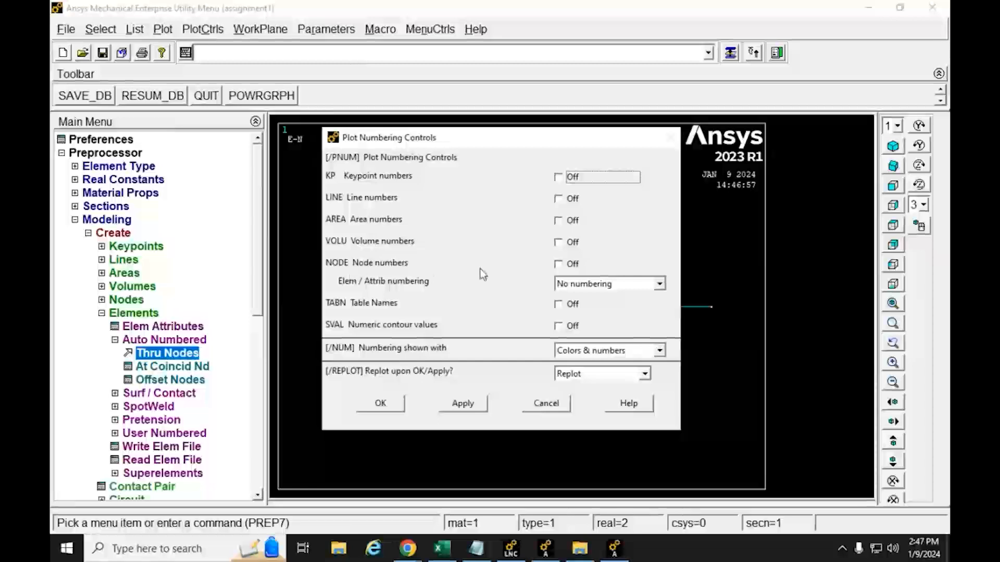
pyautogui.click(560, 265)
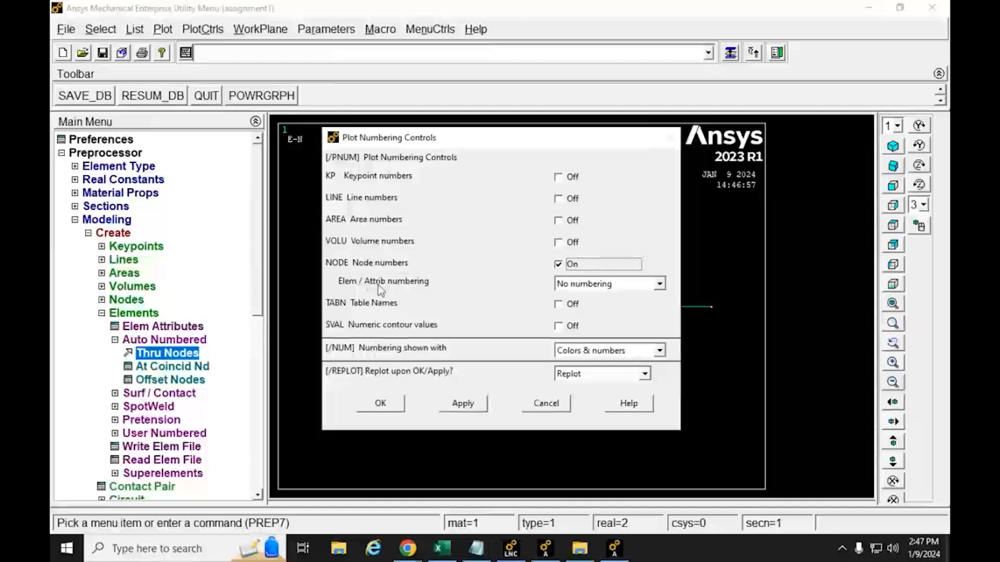
pyautogui.click(634, 290)
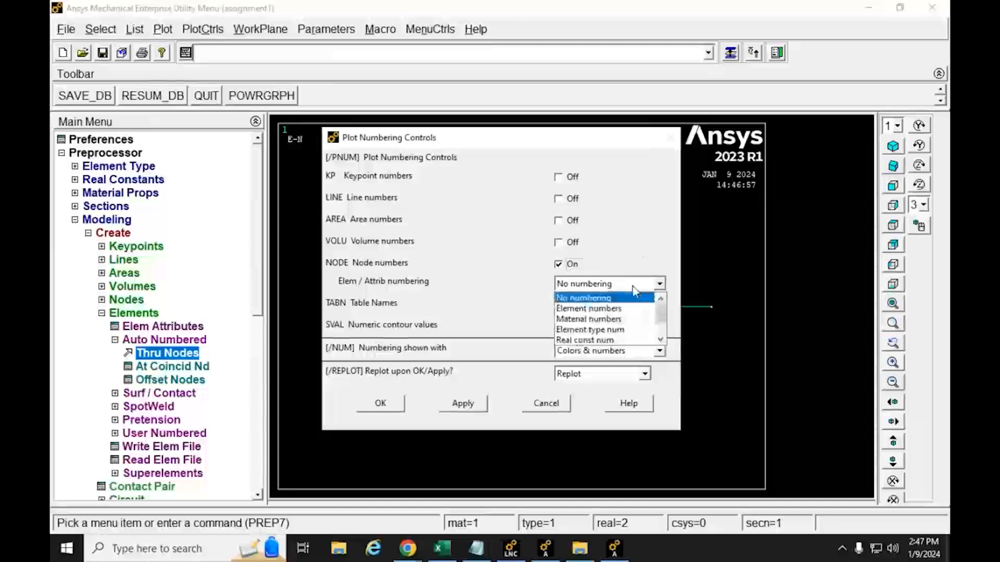
pyautogui.click(605, 310)
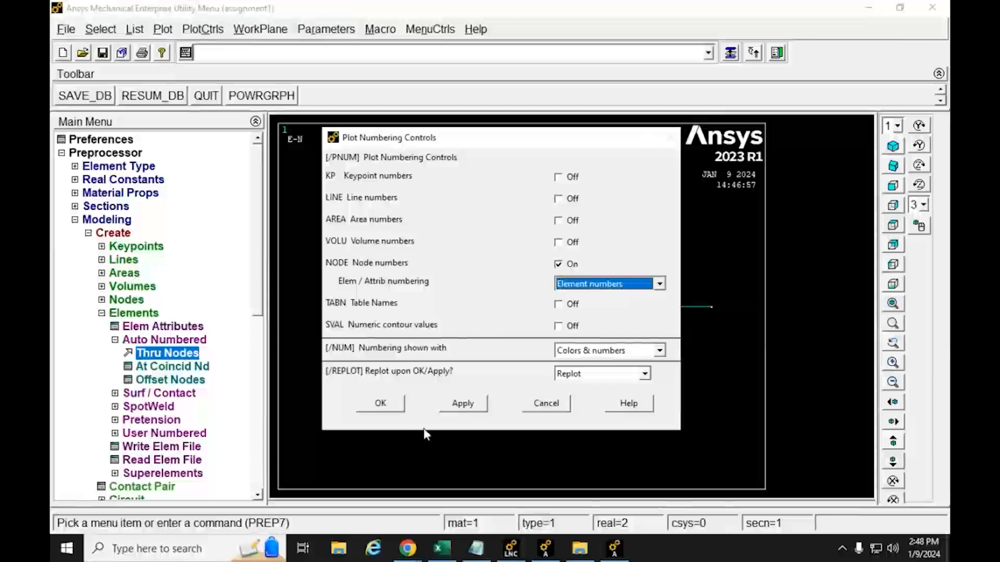
pyautogui.click(393, 405)
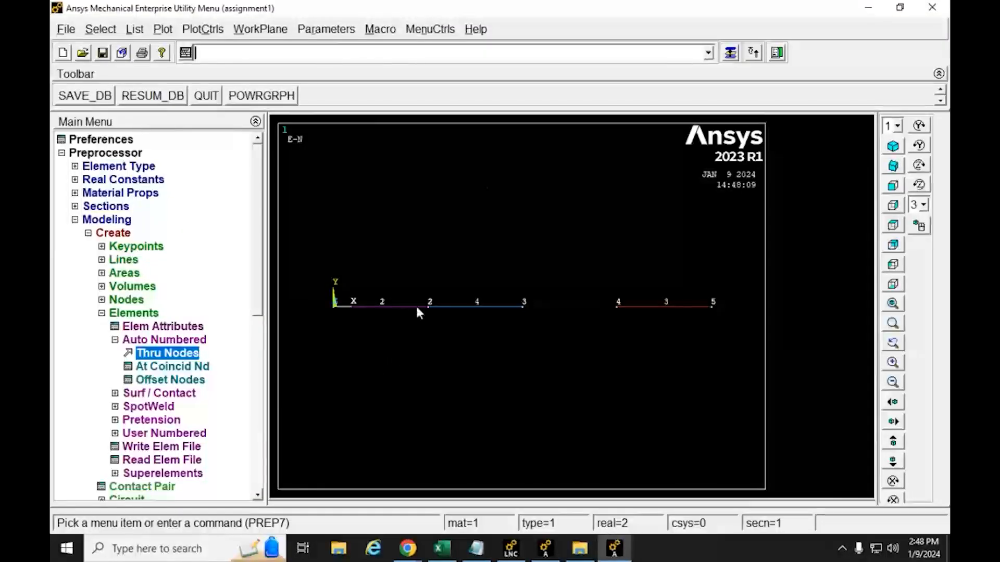
pyautogui.scroll(2, 404, 324)
pyautogui.scroll(-1, 404, 326)
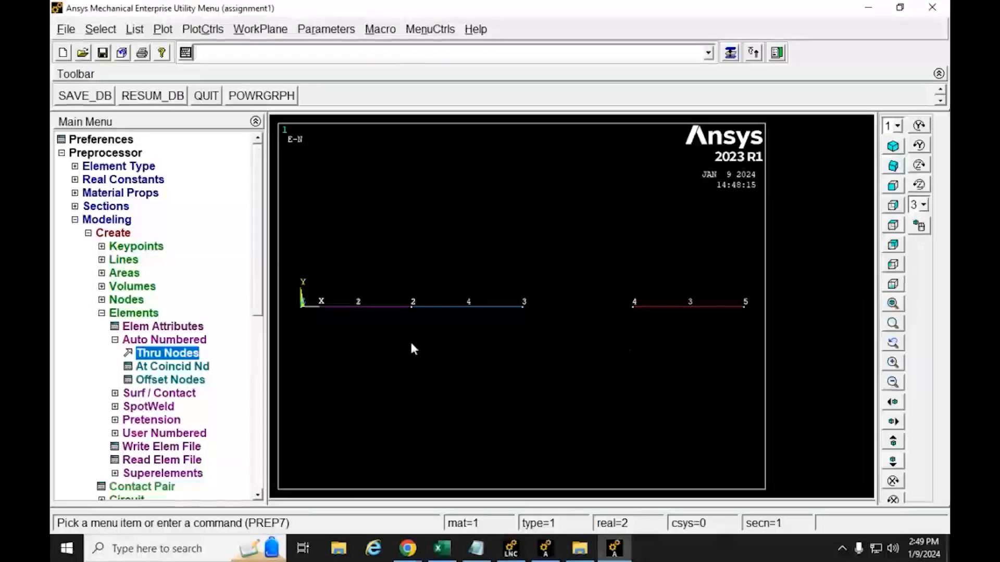
# Switch to the Lab Assignment #1 PDF in Chrome, review the spring diagram and the real constant set 3 instructions, and return to Ansys.
pyautogui.moveTo(408, 550)
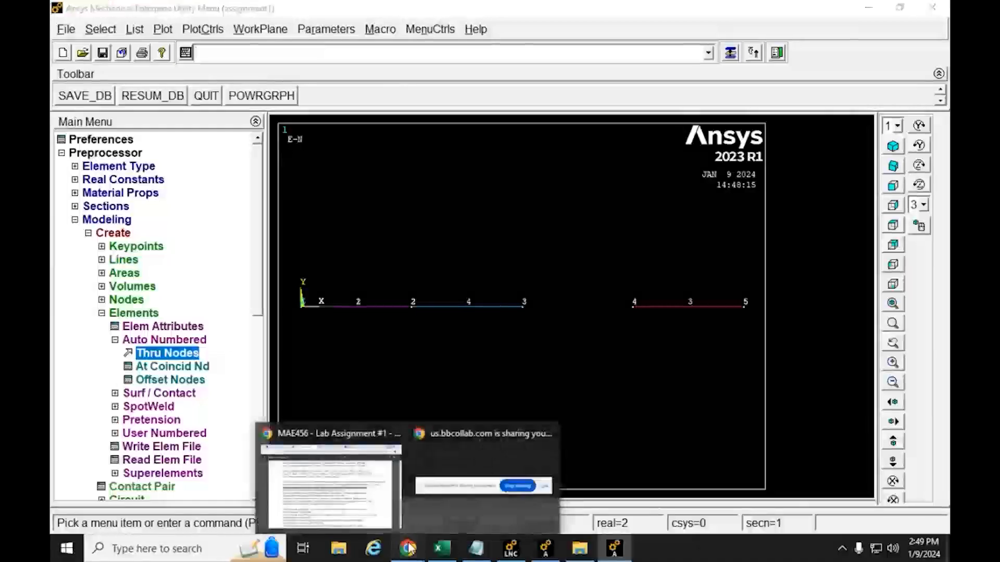
pyautogui.click(367, 510)
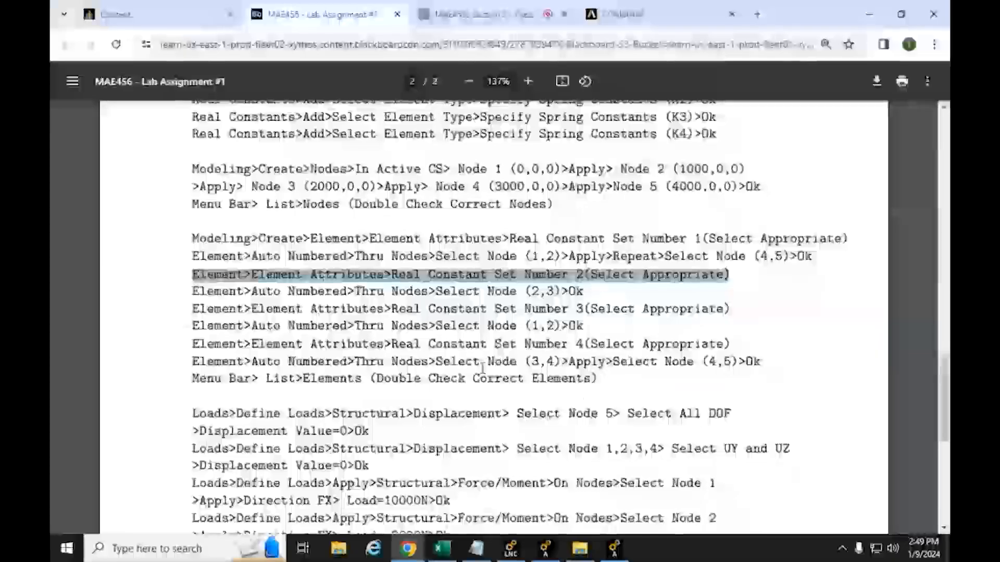
pyautogui.scroll(15, 503, 352)
pyautogui.scroll(1, 503, 352)
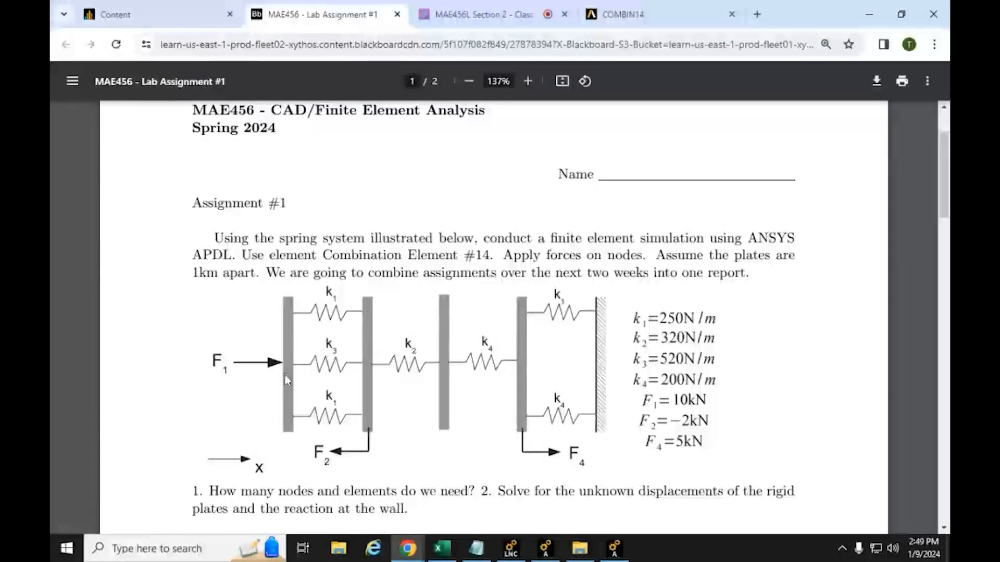
pyautogui.scroll(-1, 408, 371)
pyautogui.scroll(-15, 407, 371)
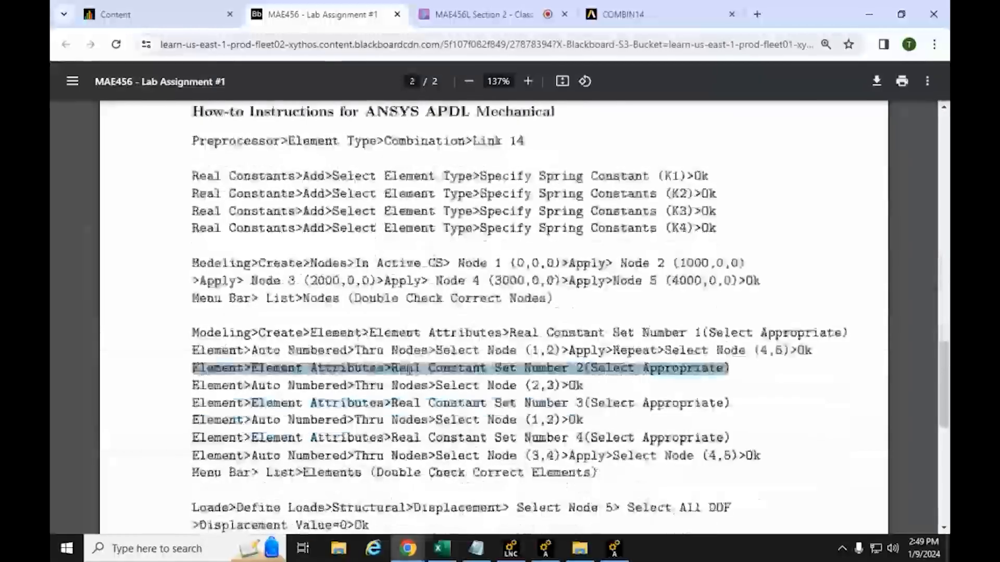
pyautogui.tripleClick(298, 244)
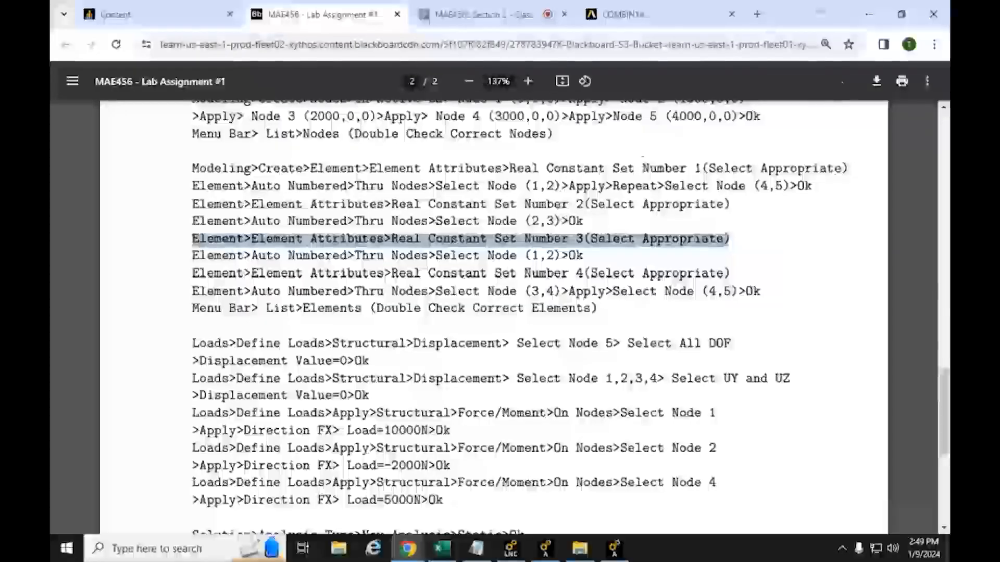
pyautogui.click(864, 9)
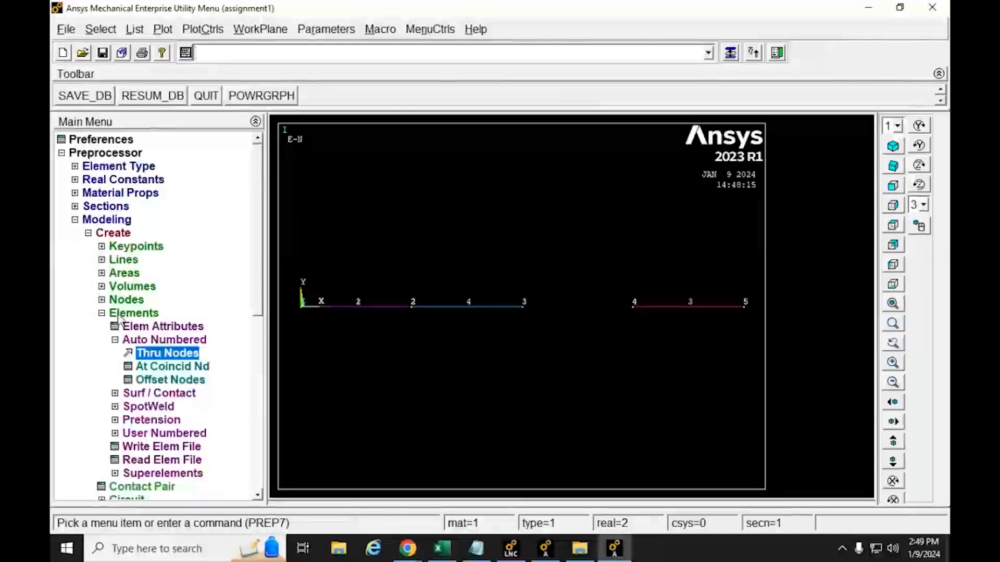
# Set the element attributes for new elements to real constant set number 3.
pyautogui.click(125, 327)
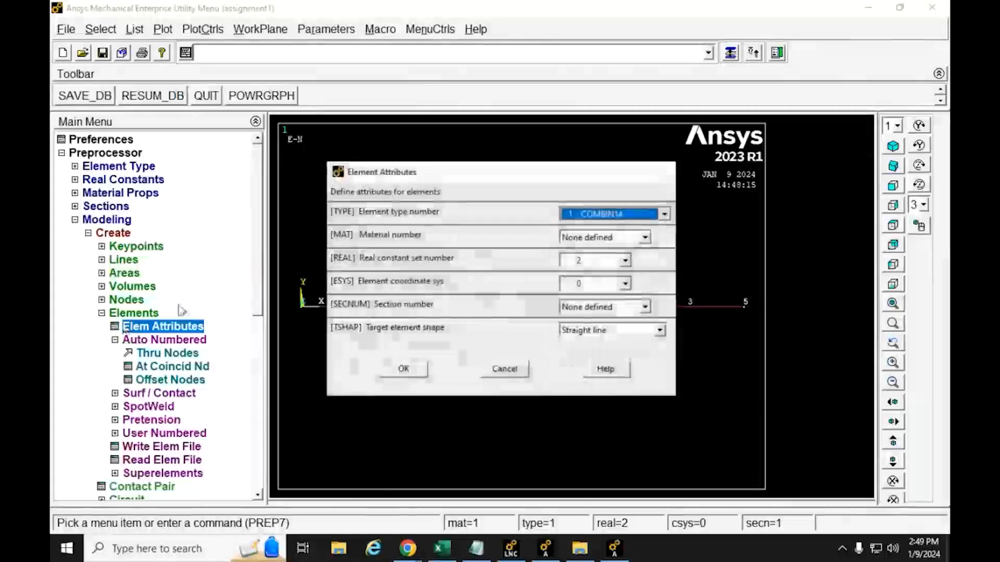
pyautogui.click(625, 261)
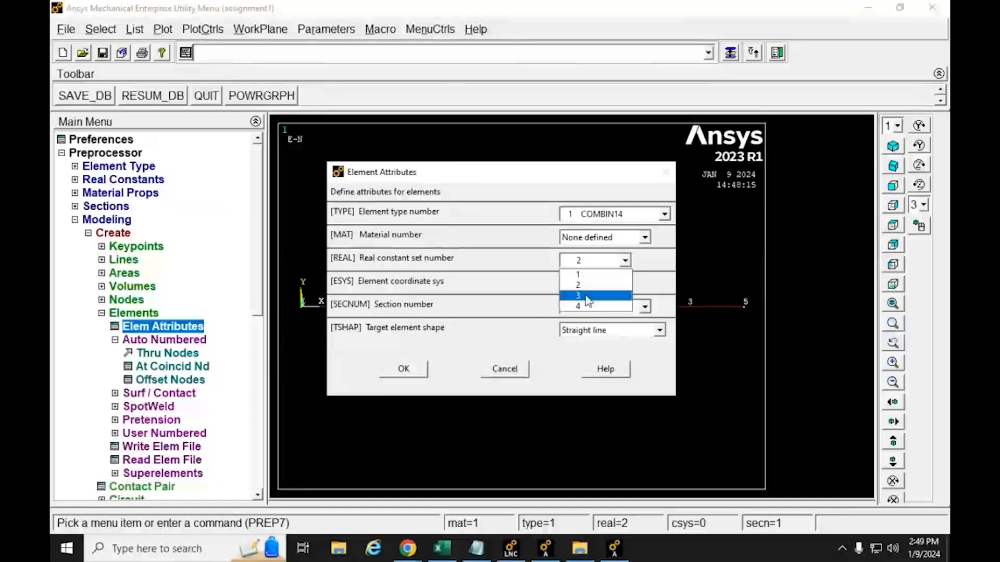
pyautogui.click(587, 295)
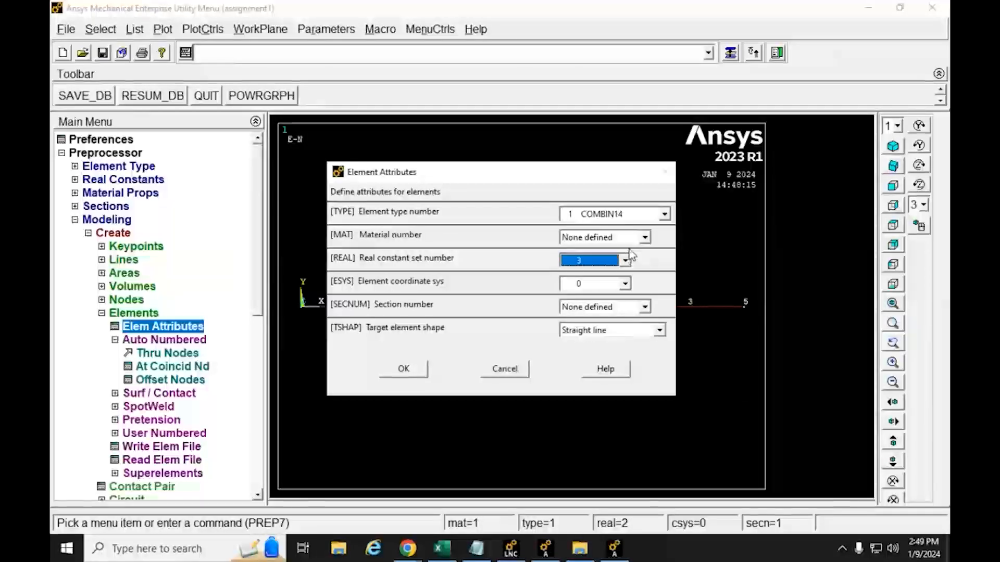
pyautogui.click(421, 367)
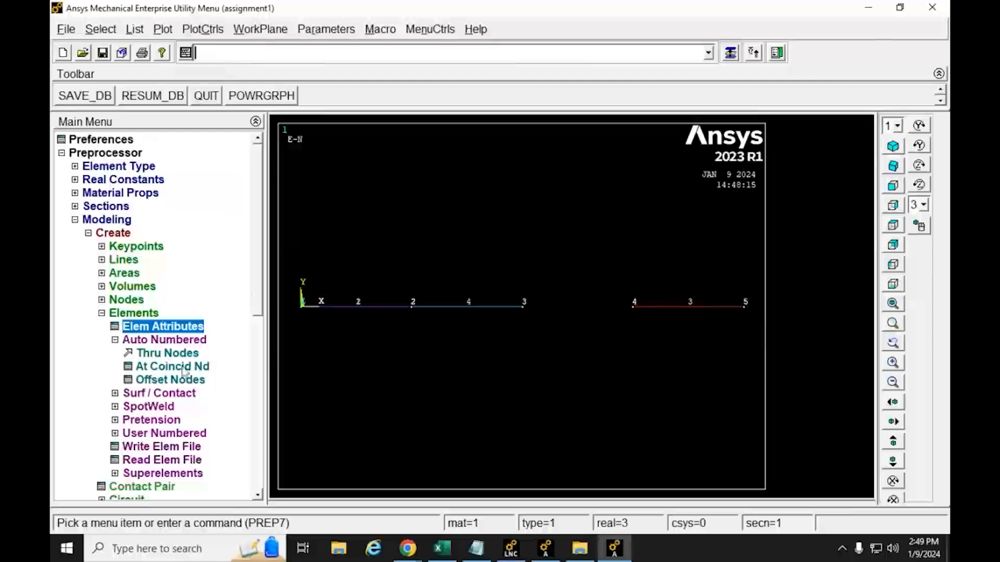
# Create an auto-numbered element through nodes 1 and 2.
pyautogui.click(157, 353)
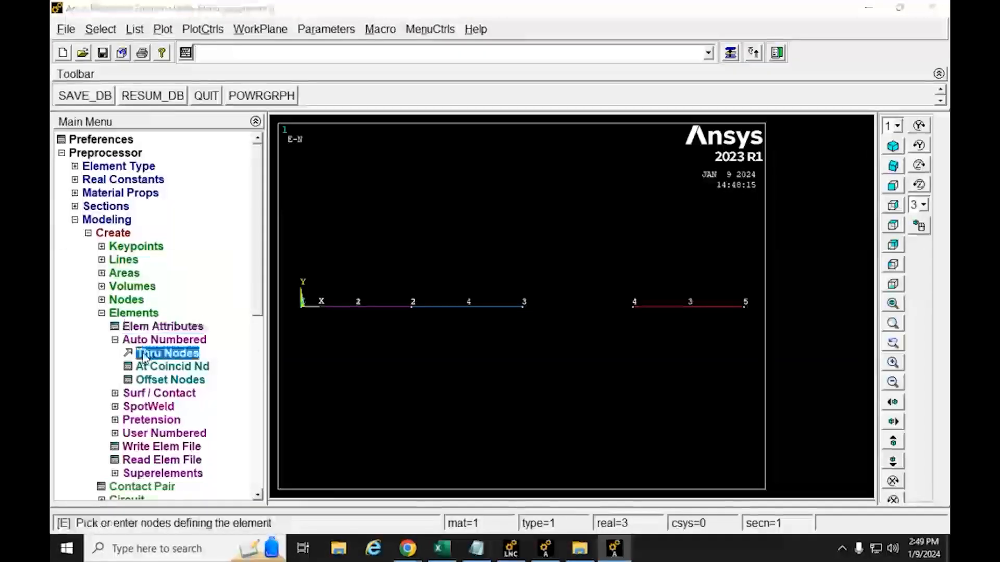
pyautogui.moveTo(93, 273); pyautogui.dragTo(624, 161)
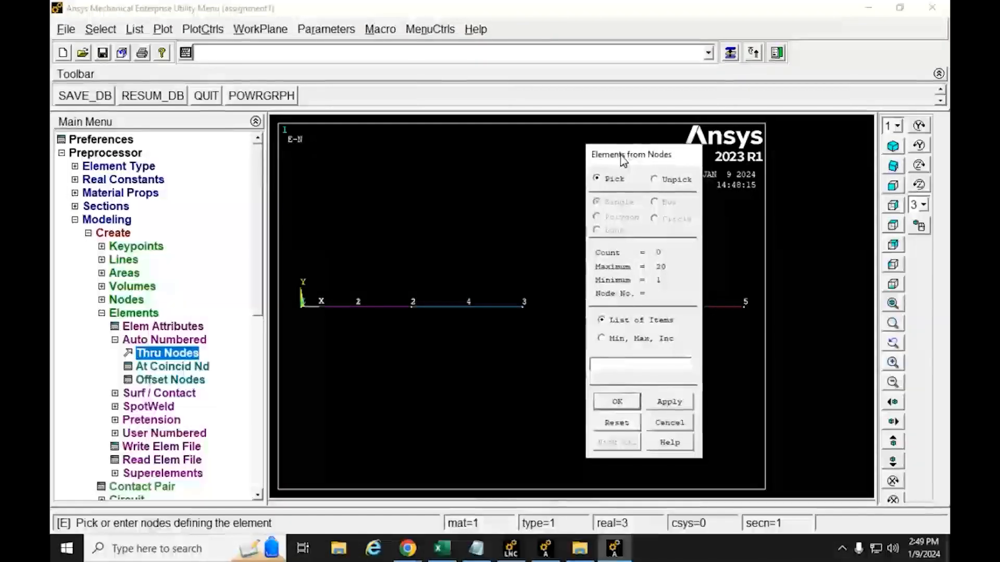
pyautogui.click(301, 307)
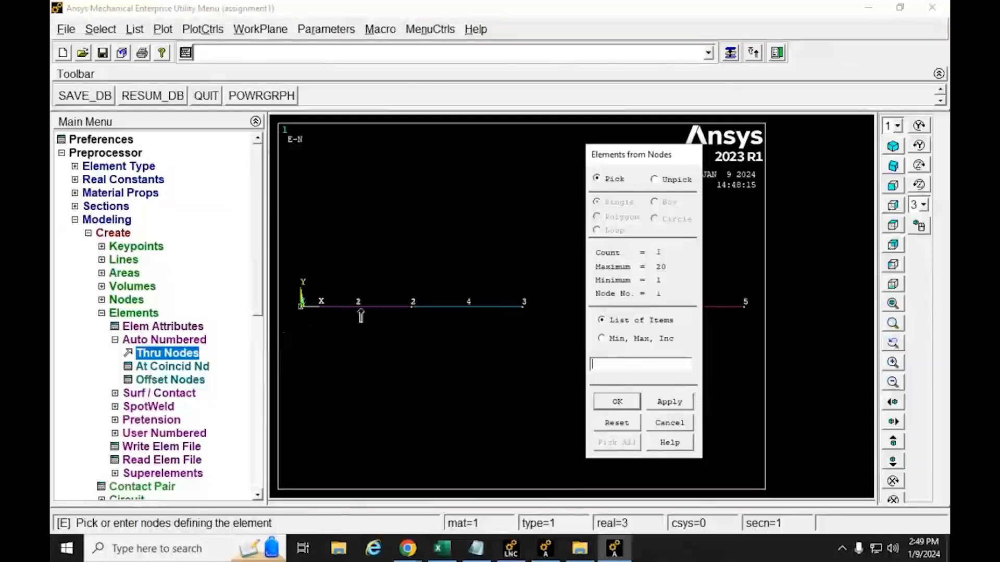
pyautogui.click(412, 310)
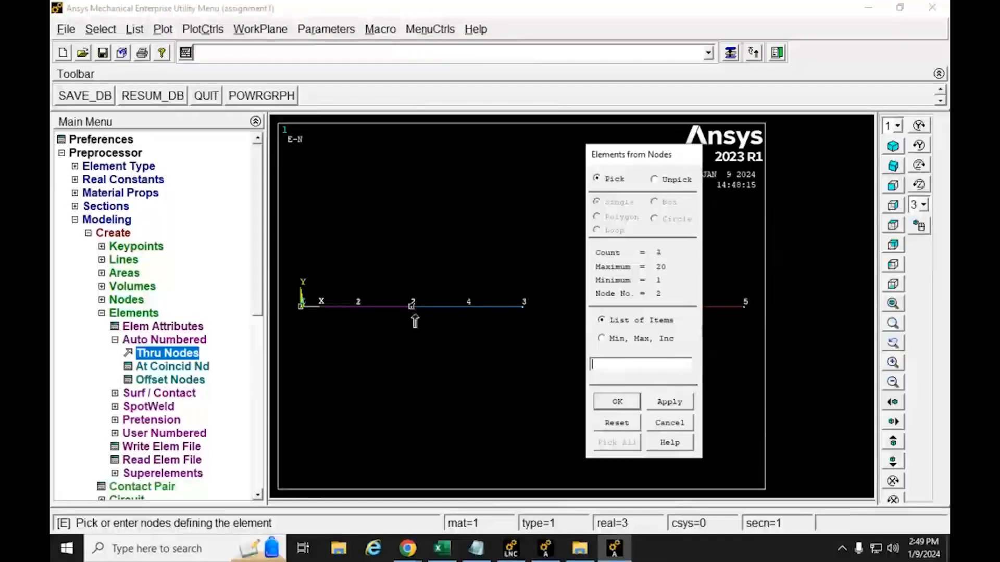
pyautogui.click(618, 404)
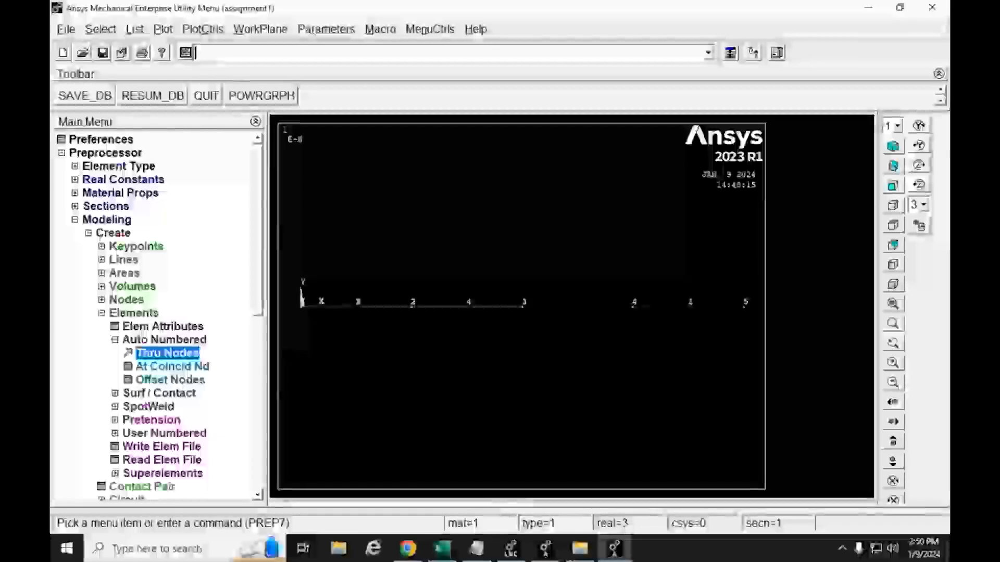
# Switch to the Lab Assignment #1 PDF in Chrome, review where the k4 springs sit in the diagram, and return to Ansys.
pyautogui.click(397, 536)
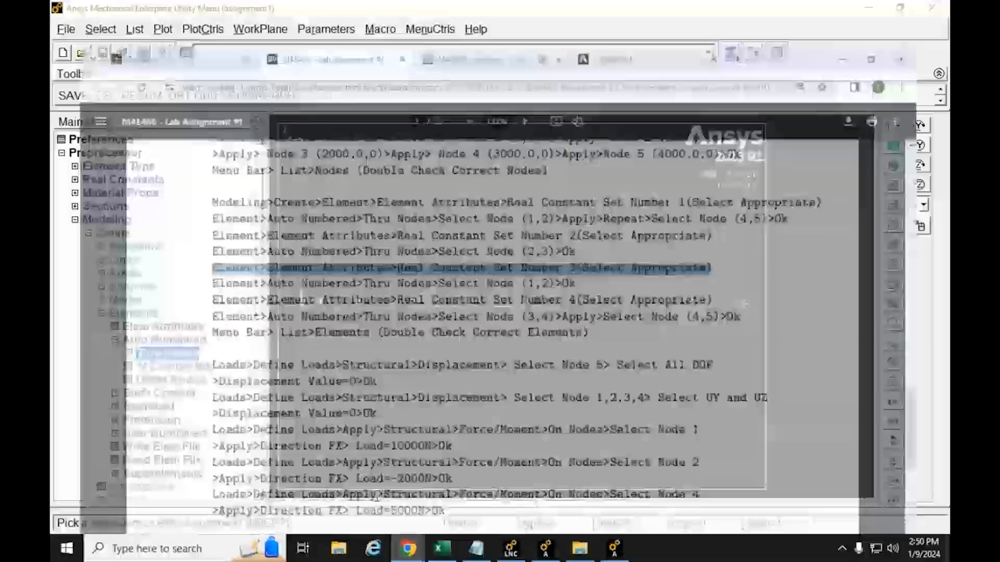
pyautogui.click(331, 487)
pyautogui.scroll(-4, 438, 330)
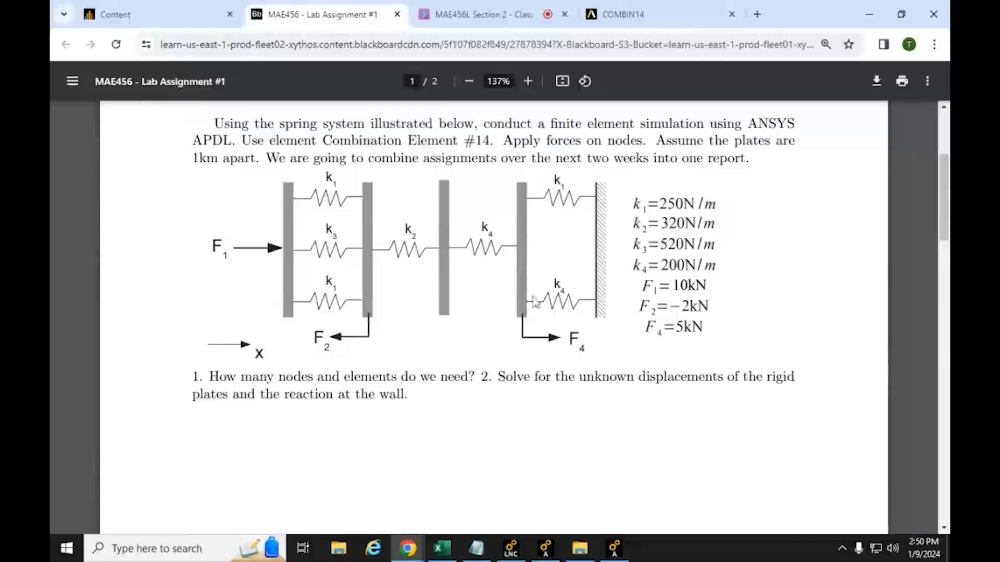
pyautogui.click(868, 14)
# Set the element attributes for new elements to real constant set number 4.
pyautogui.click(122, 328)
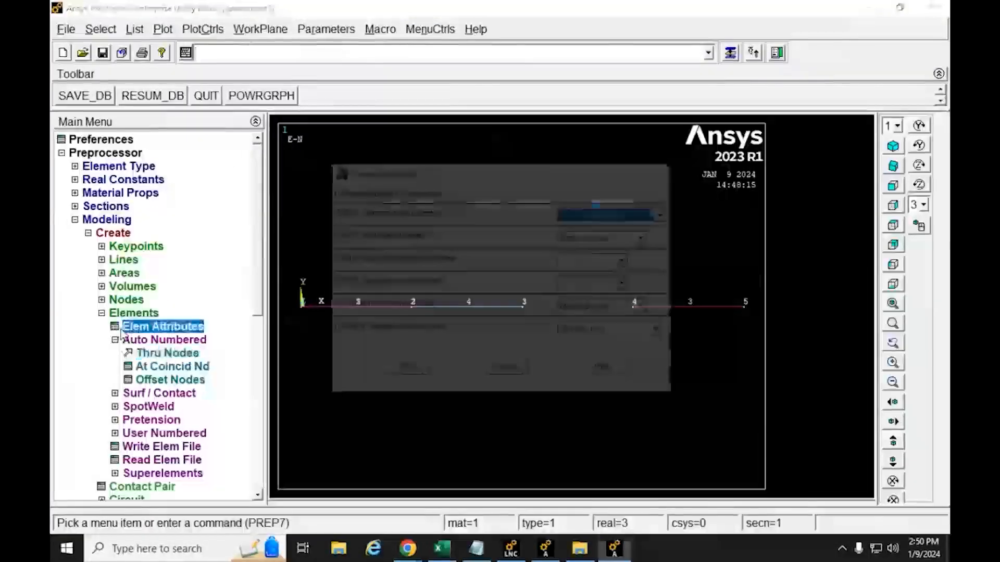
pyautogui.click(621, 262)
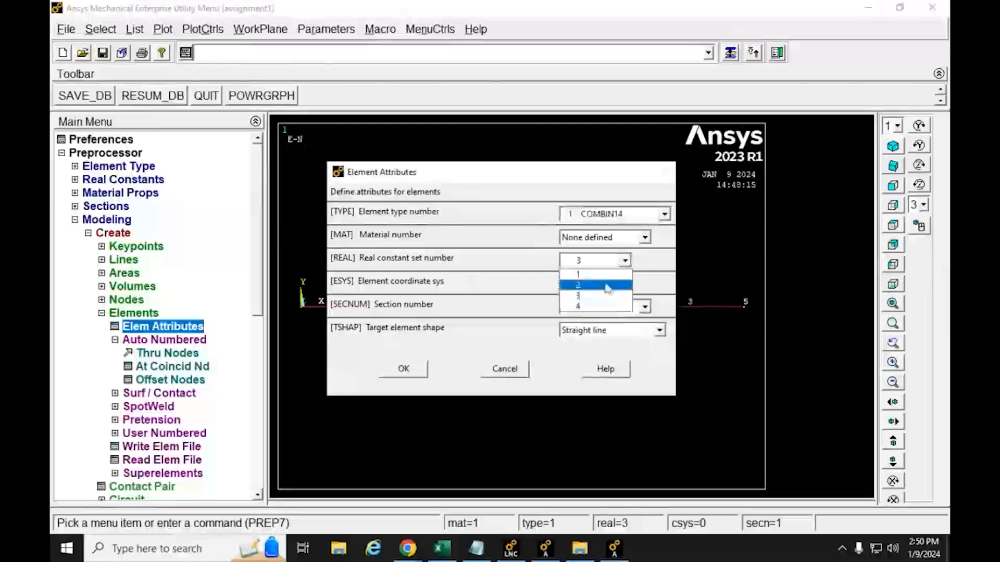
pyautogui.click(580, 306)
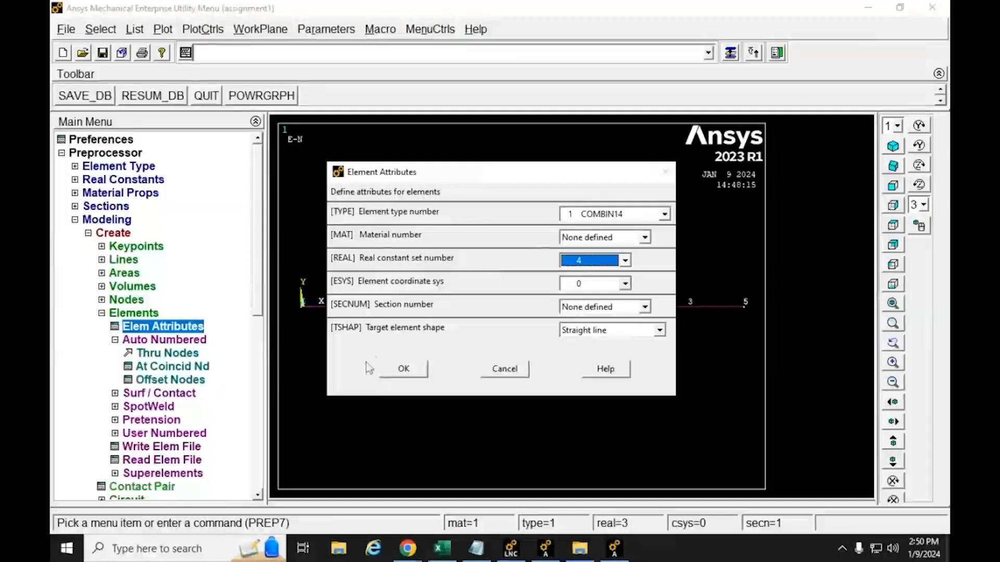
pyautogui.click(388, 371)
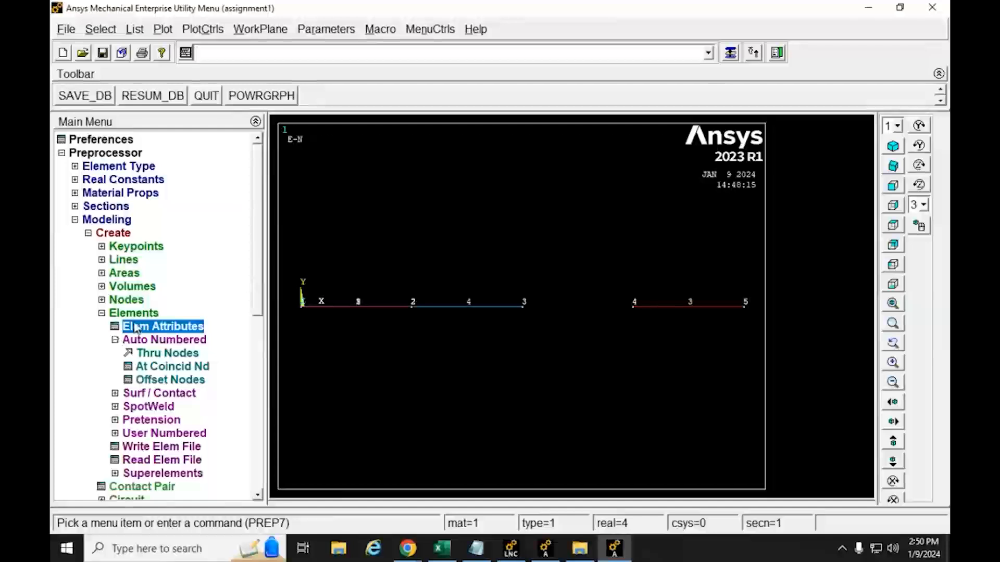
# Create two auto-numbered elements, one through nodes 3 and 4 and one through nodes 4 and 5.
pyautogui.click(145, 355)
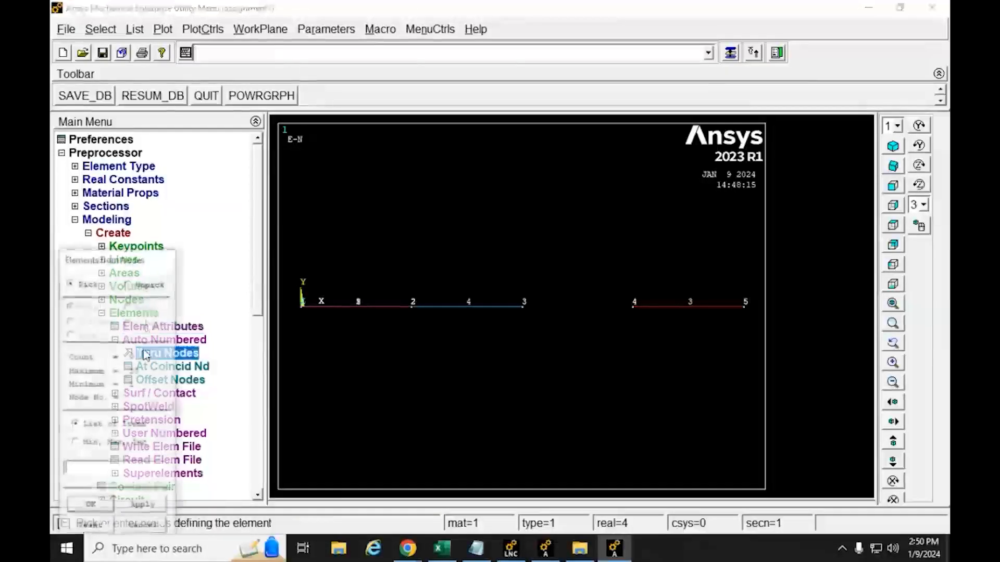
pyautogui.click(522, 308)
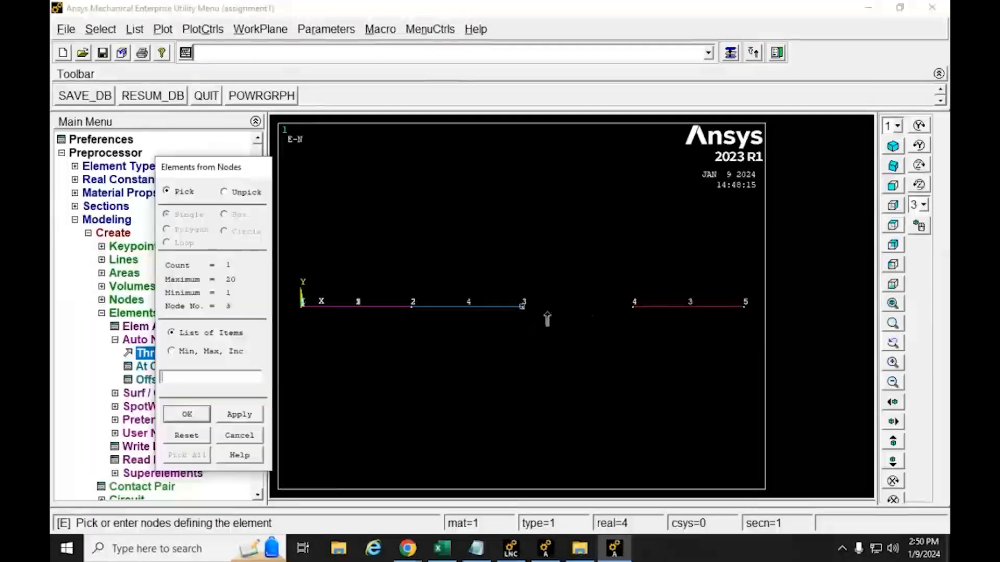
pyautogui.click(633, 307)
pyautogui.click(251, 417)
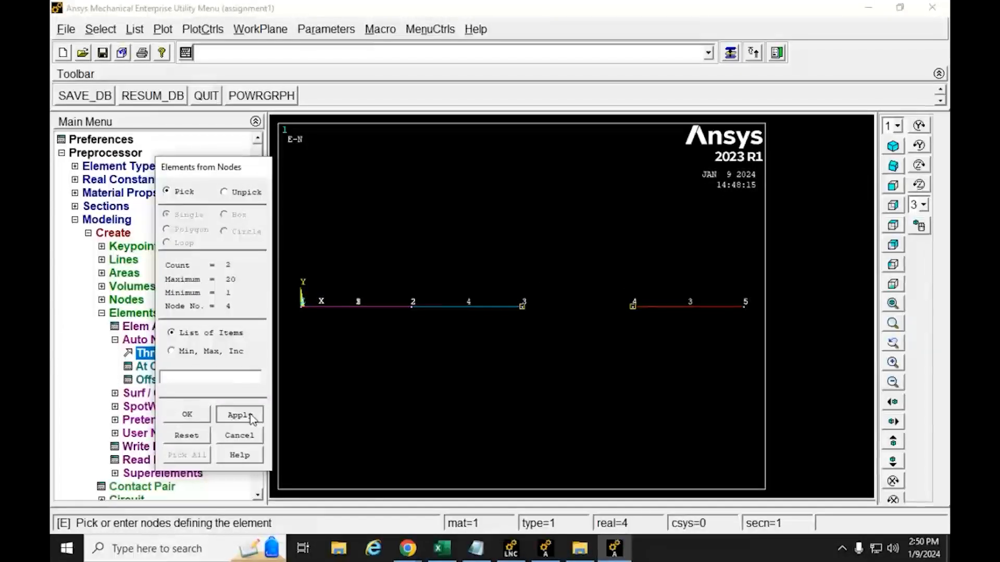
pyautogui.click(633, 307)
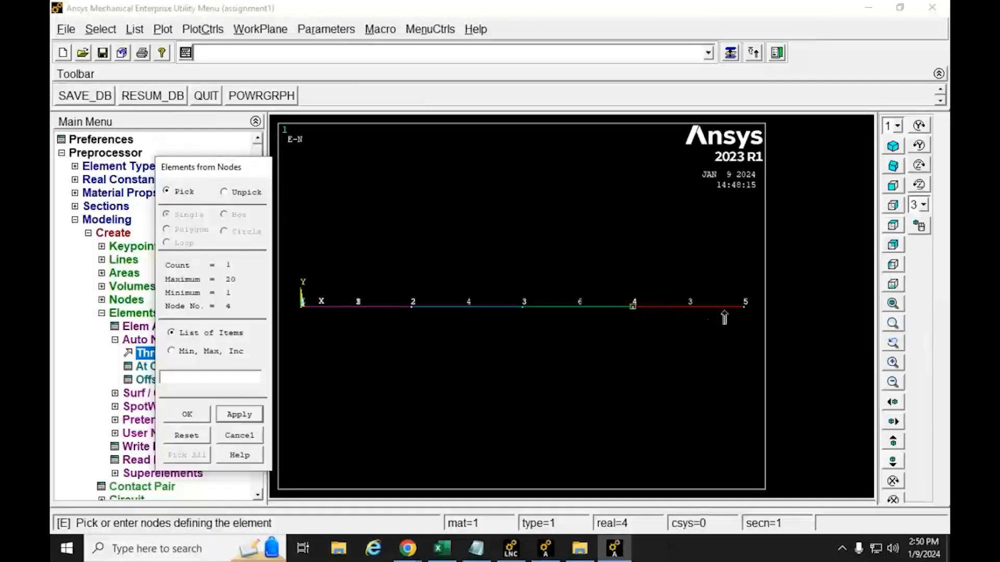
pyautogui.click(744, 306)
pyautogui.click(197, 416)
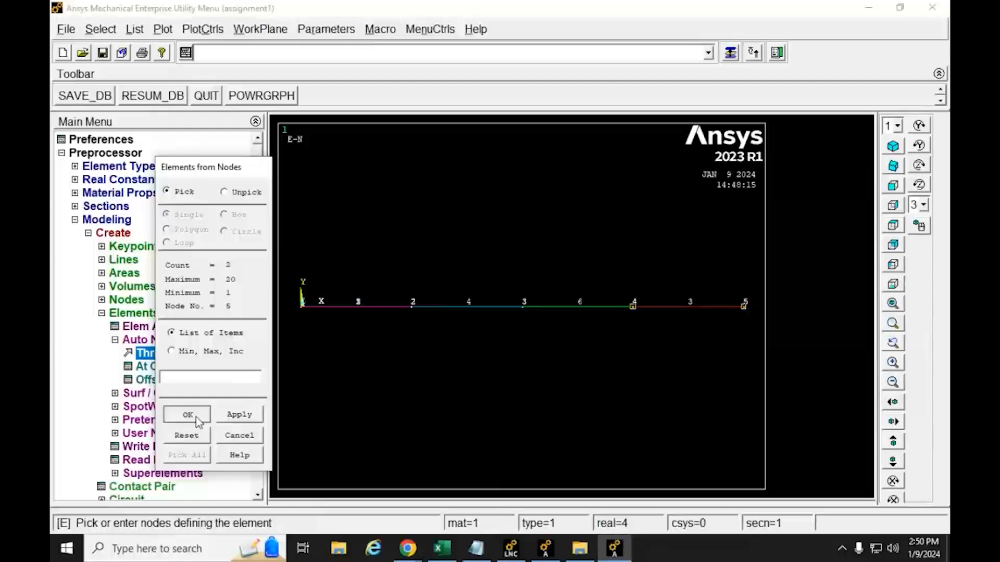
pyautogui.click(198, 420)
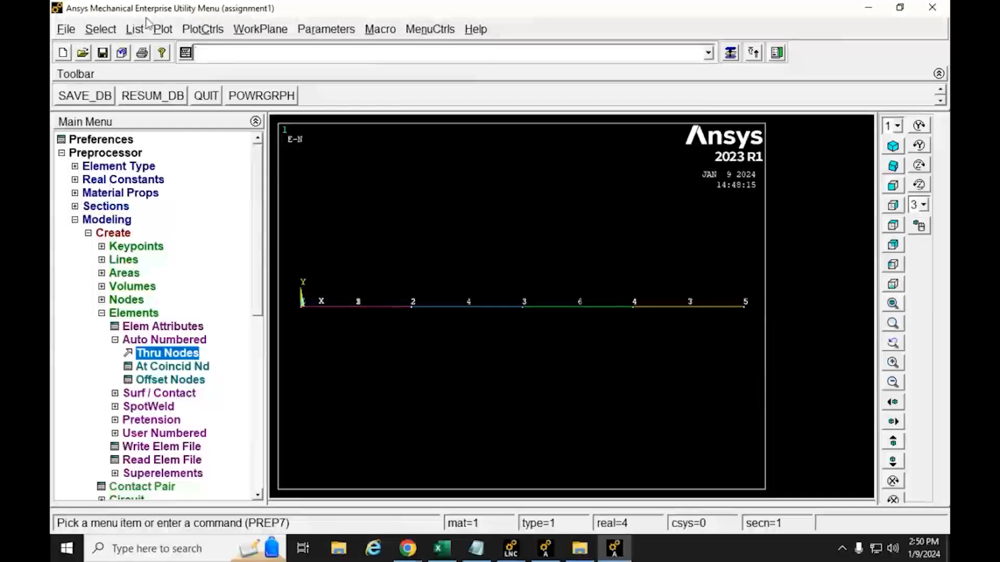
# List all elements with their nodes, check each element's real constant set and node pair, and close the listing.
pyautogui.click(138, 31)
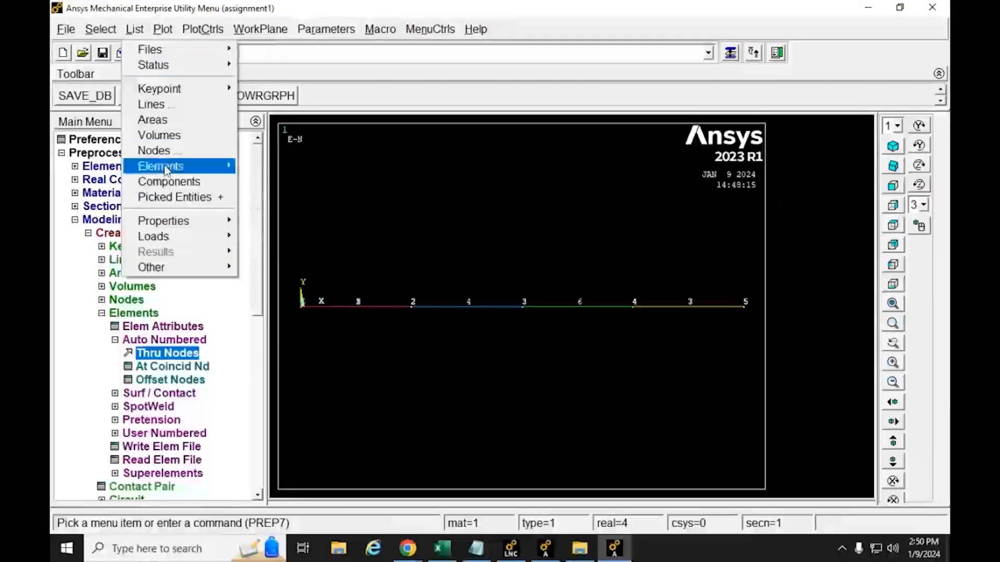
pyautogui.moveTo(161, 165)
pyautogui.click(313, 166)
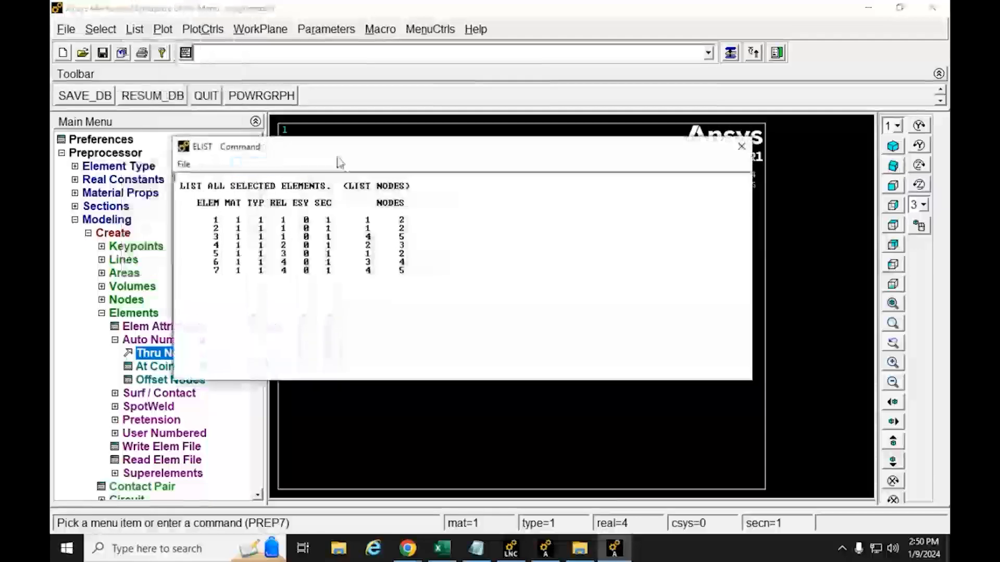
pyautogui.moveTo(343, 152); pyautogui.dragTo(441, 39)
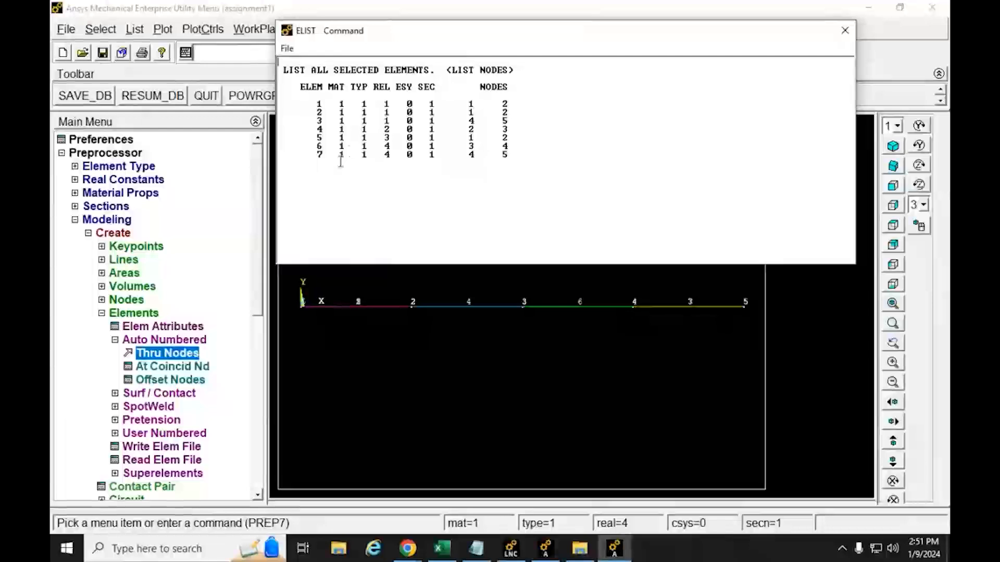
pyautogui.moveTo(391, 125); pyautogui.dragTo(312, 99)
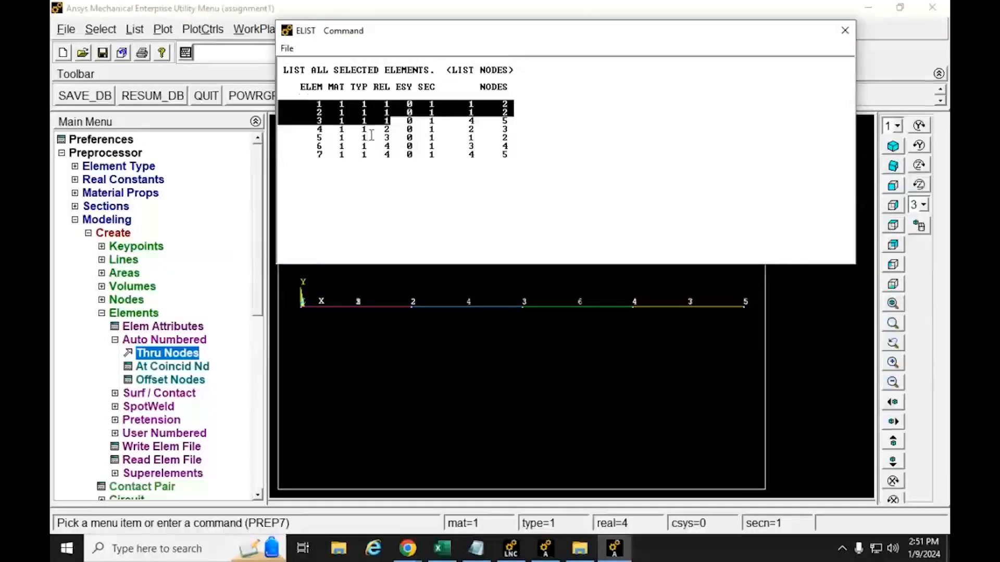
pyautogui.moveTo(391, 128); pyautogui.dragTo(315, 129)
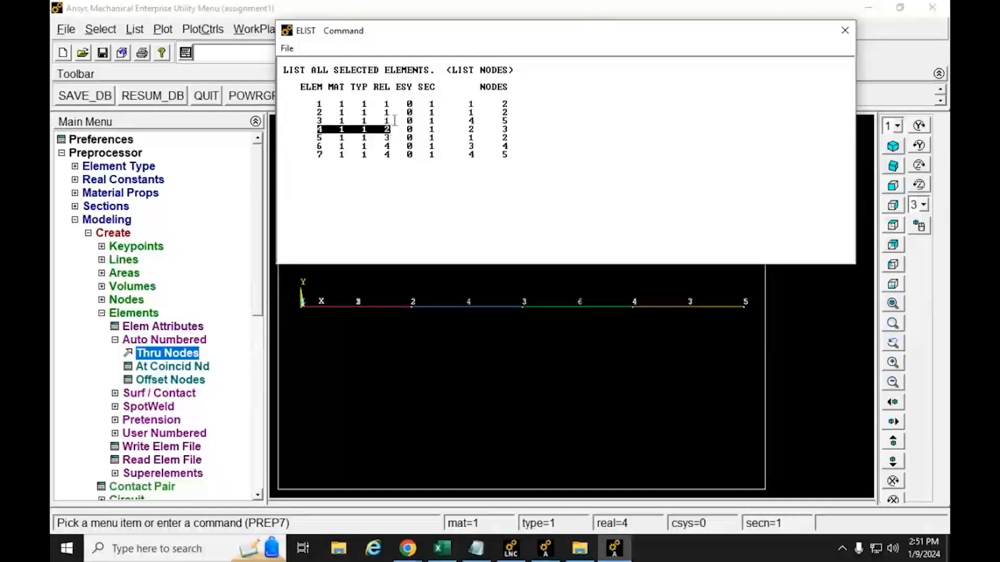
pyautogui.moveTo(391, 137); pyautogui.dragTo(314, 140)
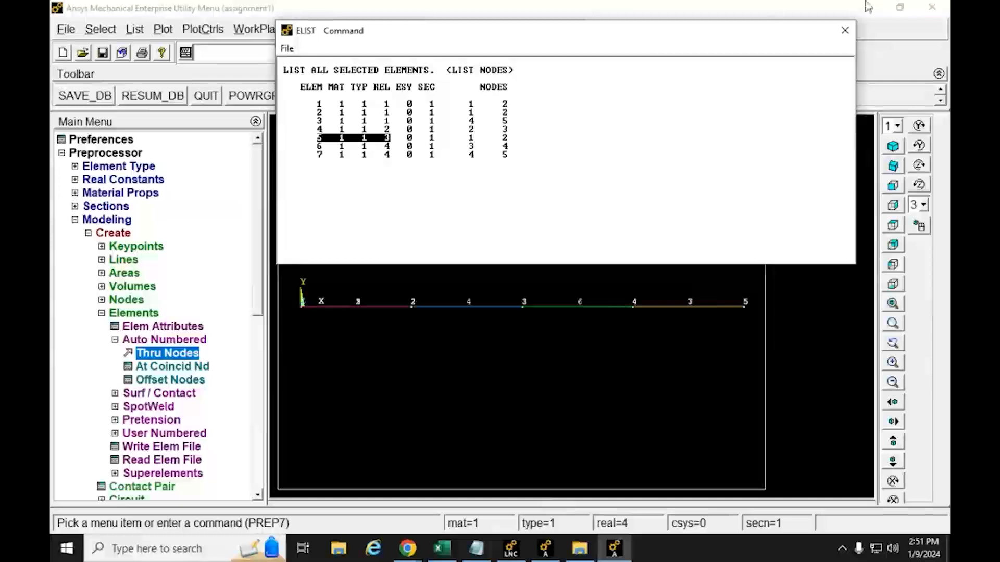
pyautogui.click(844, 30)
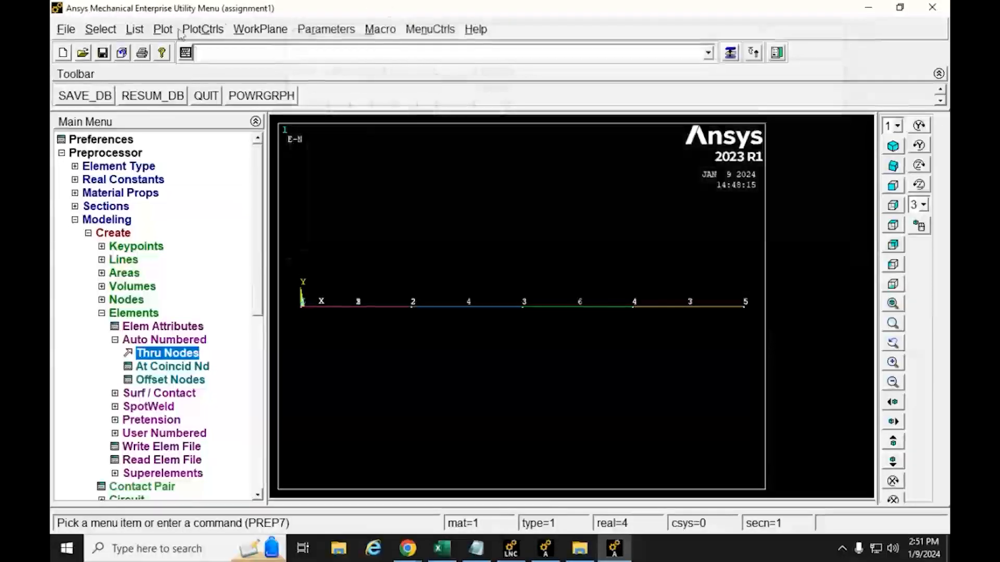
pyautogui.click(162, 29)
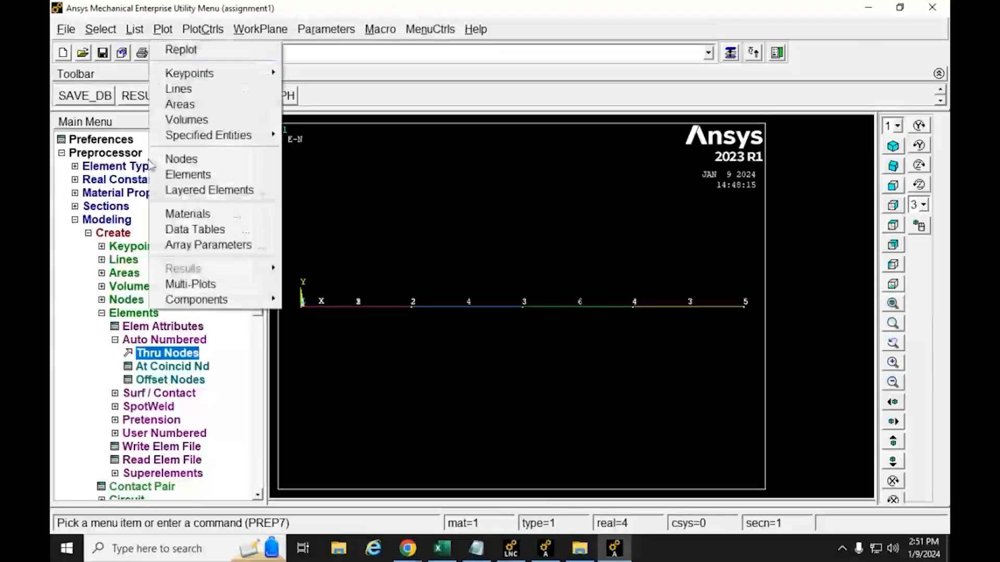
pyautogui.click(221, 285)
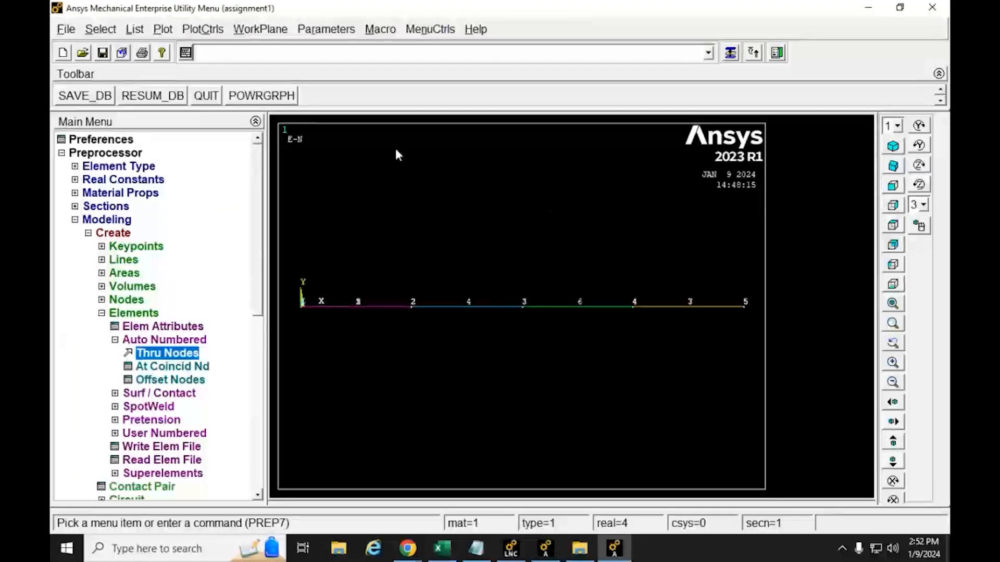
# Switch to the Lab Assignment #1 PDF in Chrome, compare the spring diagram with the modelled elements, and return to Ansys.
pyautogui.click(407, 548)
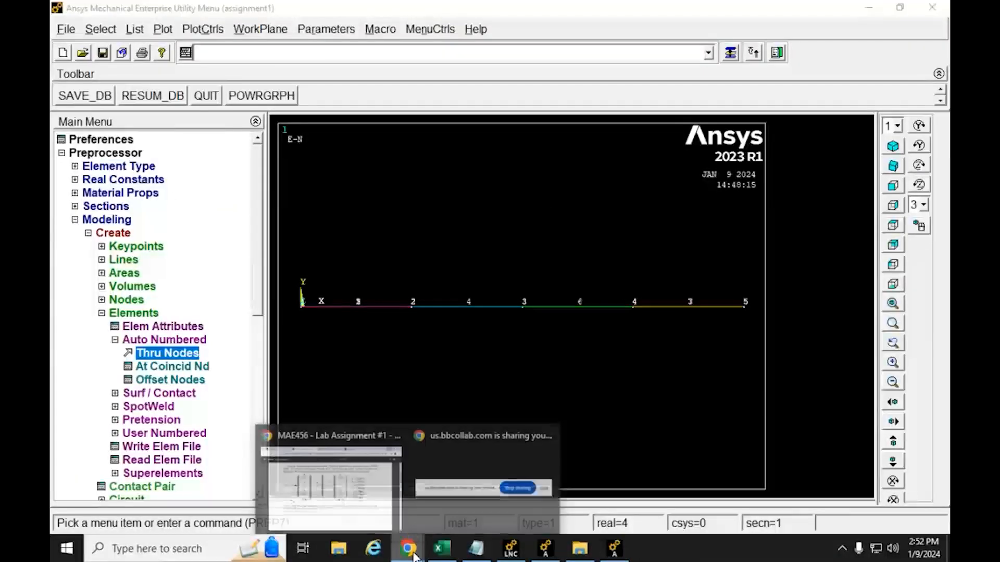
pyautogui.click(318, 497)
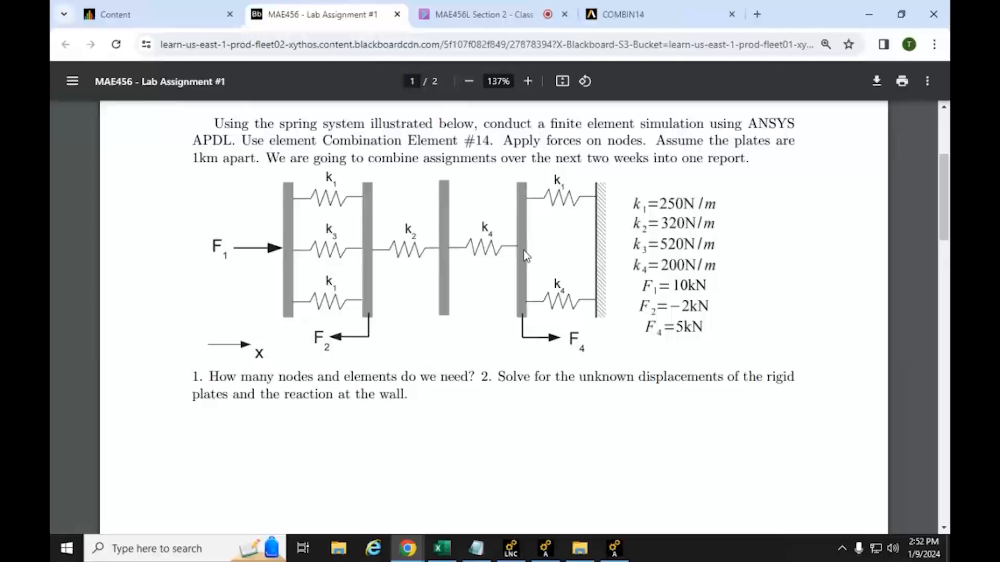
pyautogui.click(883, 9)
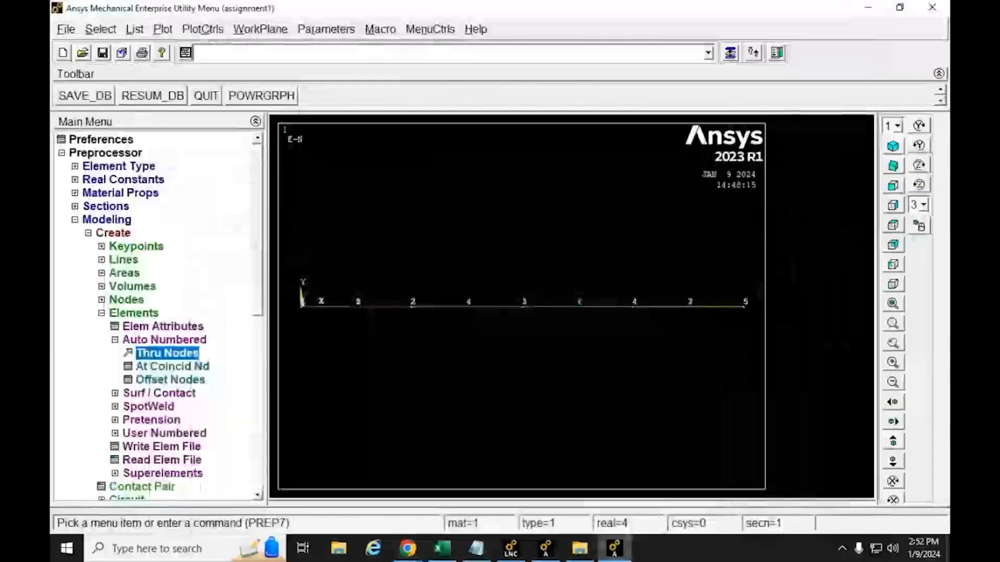
# Switch to the Lab Assignment #1 PDF in Chrome, review the displacement constraint instructions for node 5, and return to Ansys.
pyautogui.click(408, 548)
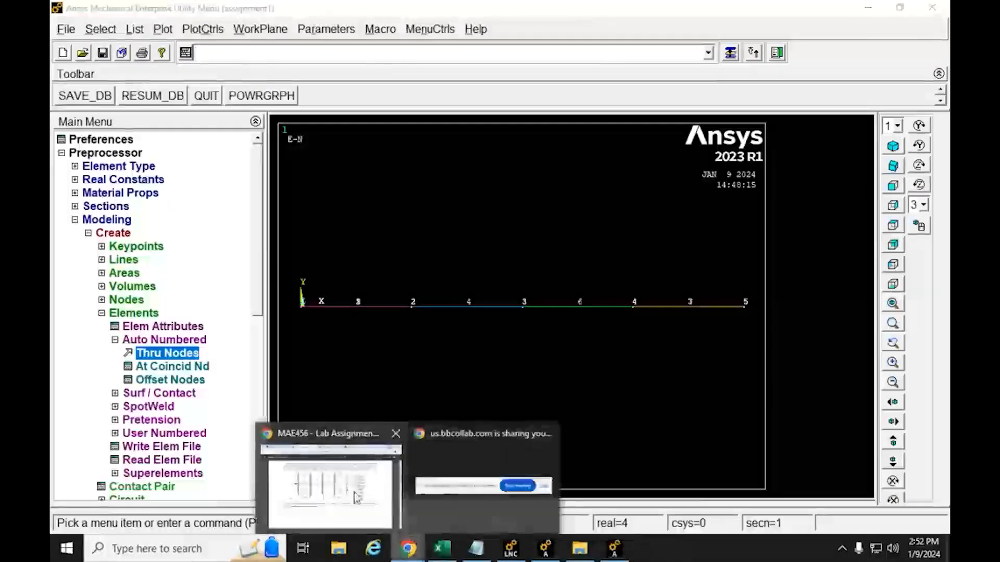
pyautogui.click(357, 497)
pyautogui.scroll(-15, 547, 252)
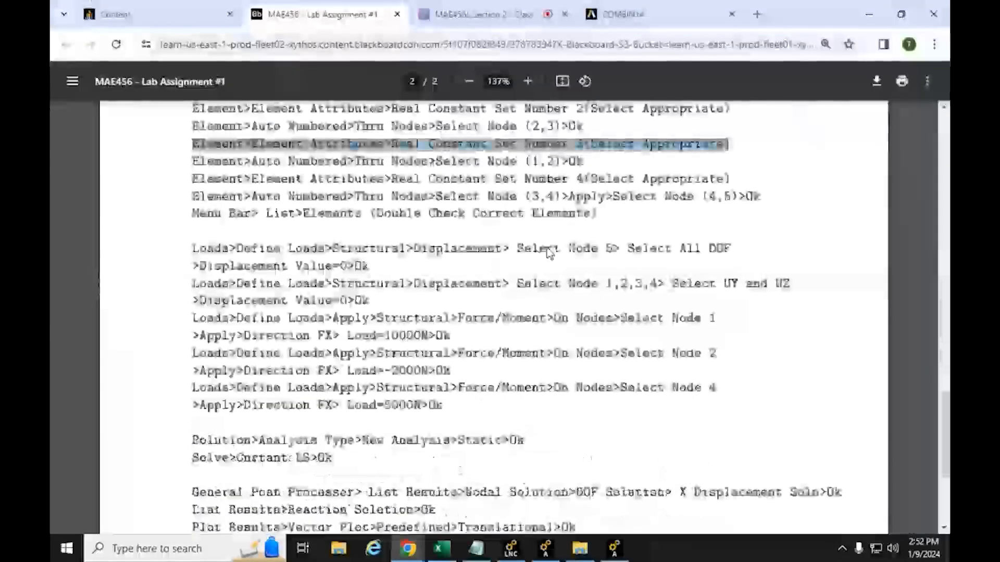
pyautogui.scroll(2, 547, 252)
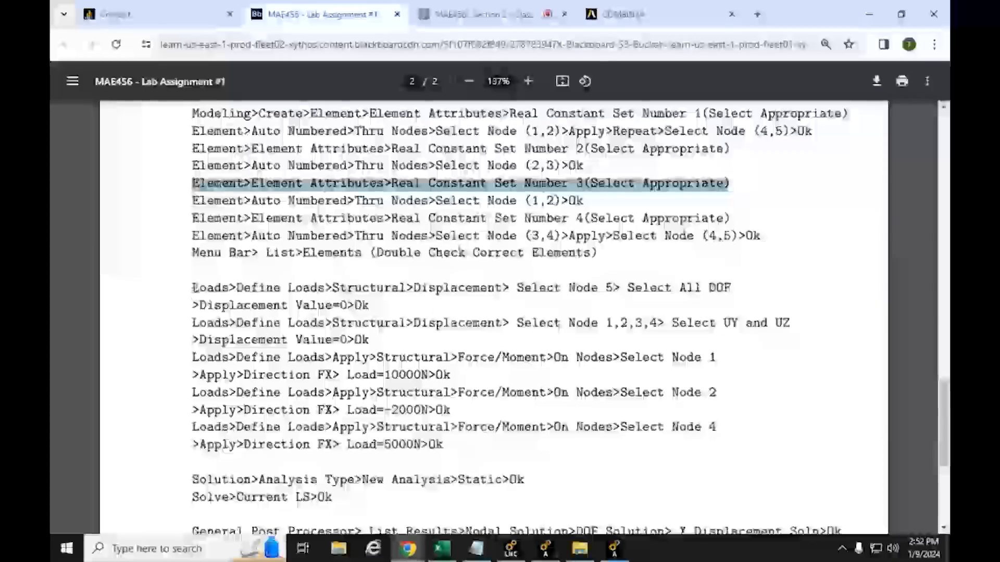
pyautogui.moveTo(194, 288); pyautogui.dragTo(370, 306)
pyautogui.click(642, 290)
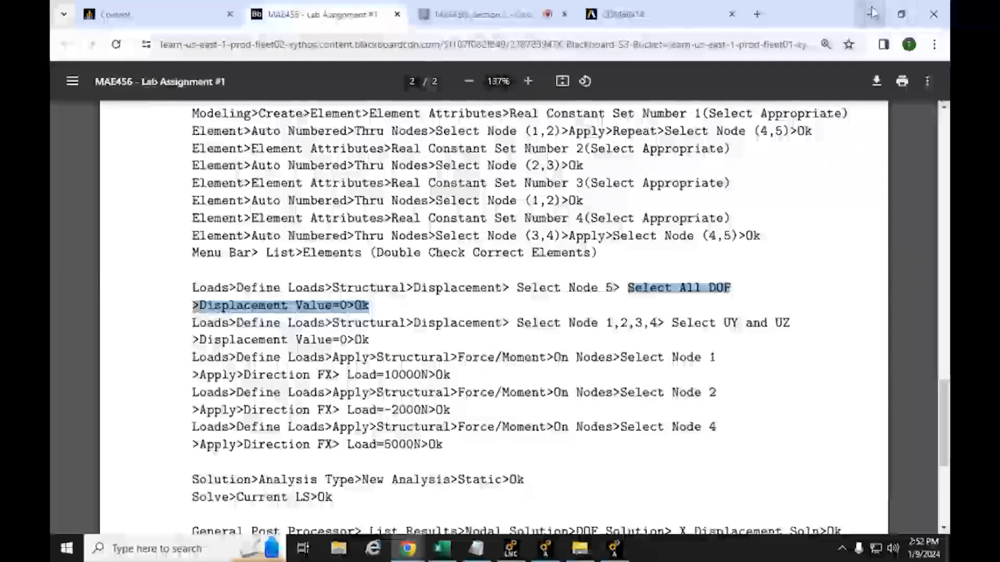
pyautogui.click(872, 13)
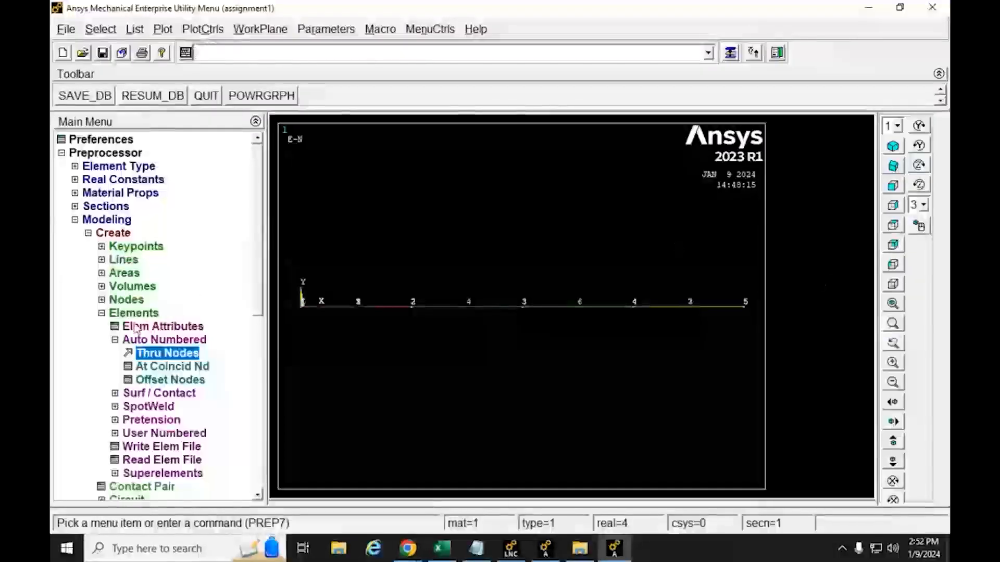
# Collapse the element creation and Modeling branches of the preprocessor tree.
pyautogui.click(115, 339)
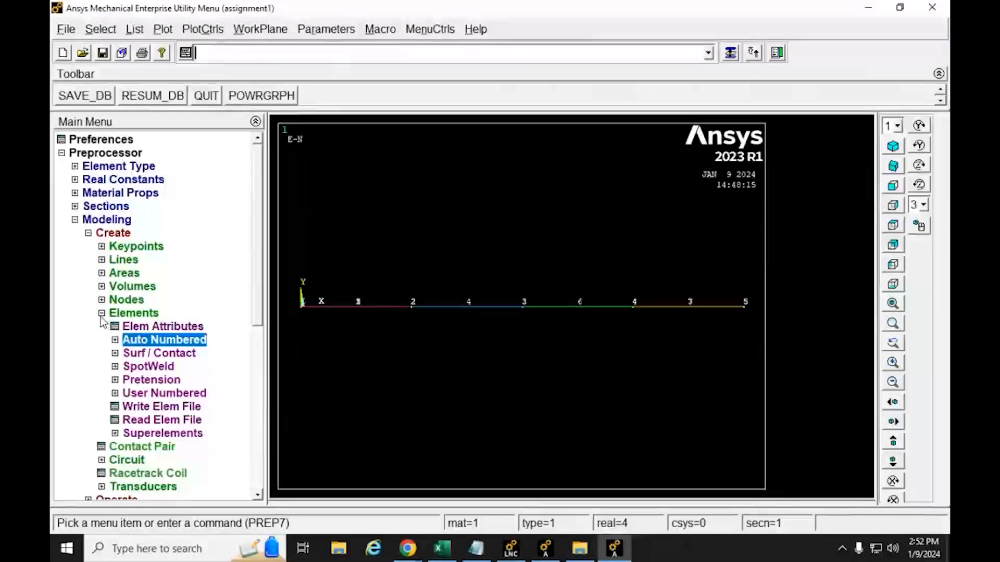
pyautogui.click(101, 313)
pyautogui.click(88, 233)
pyautogui.click(75, 220)
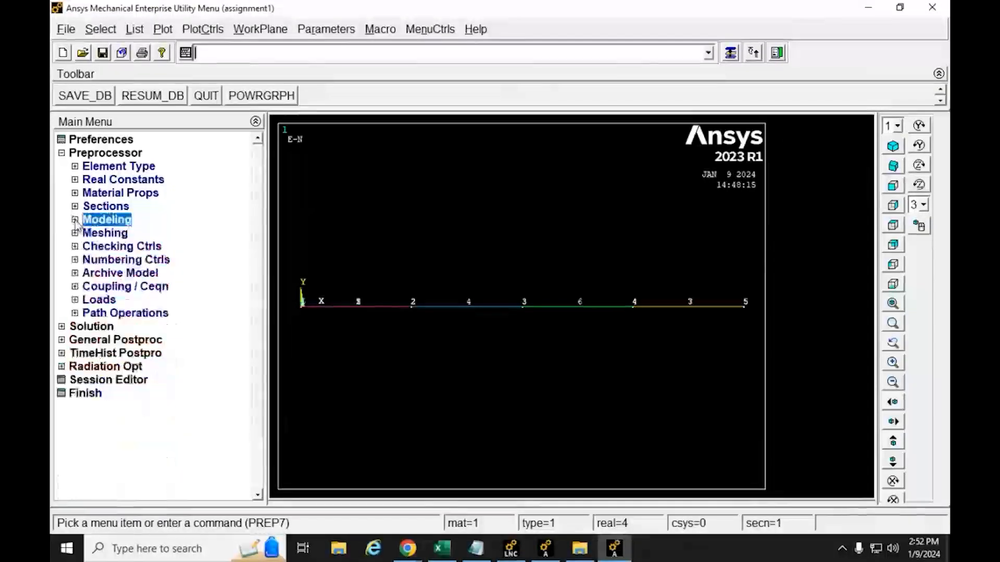
# Start a structural displacement constraint on nodes and select node 5 as its target.
pyautogui.click(75, 300)
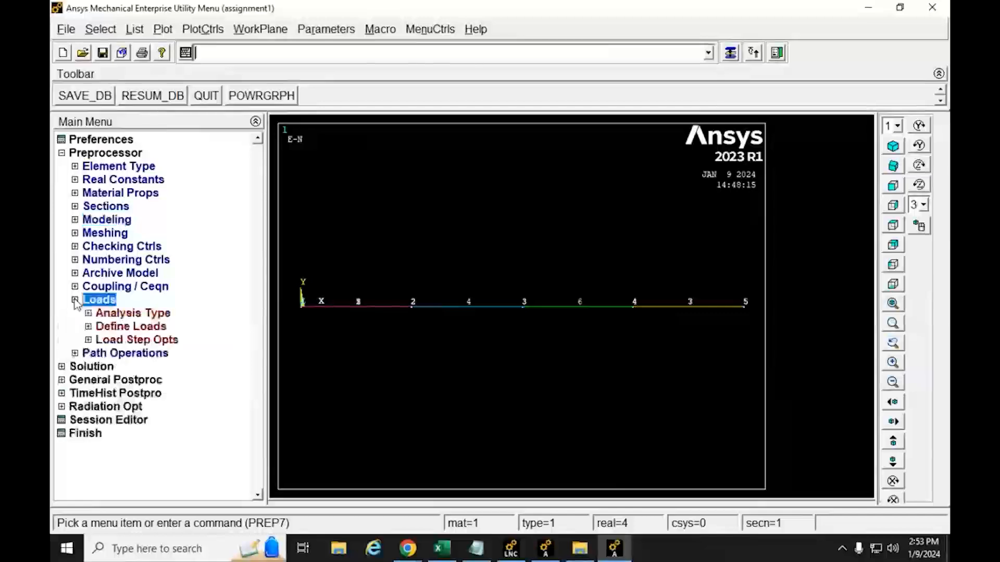
pyautogui.click(88, 327)
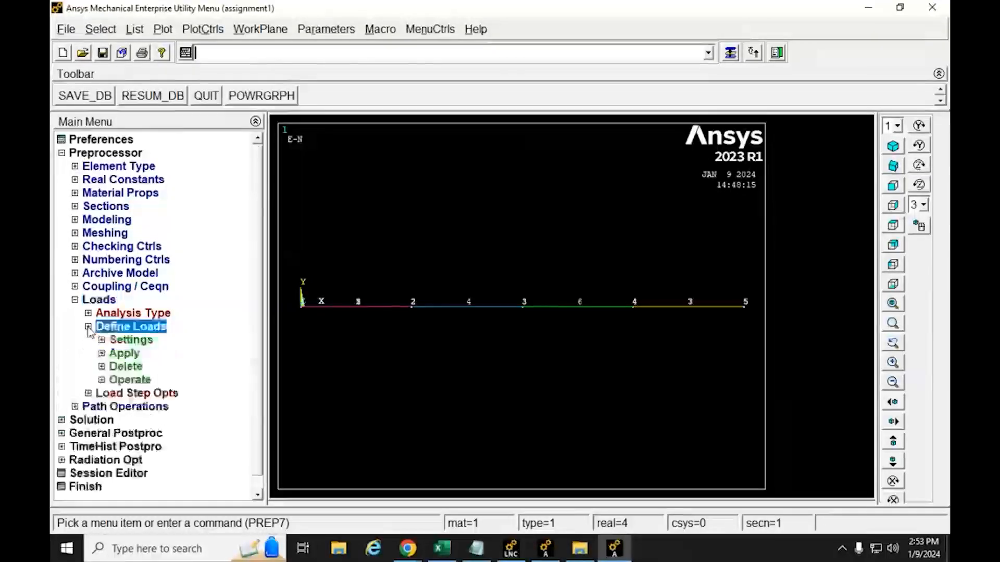
pyautogui.click(101, 353)
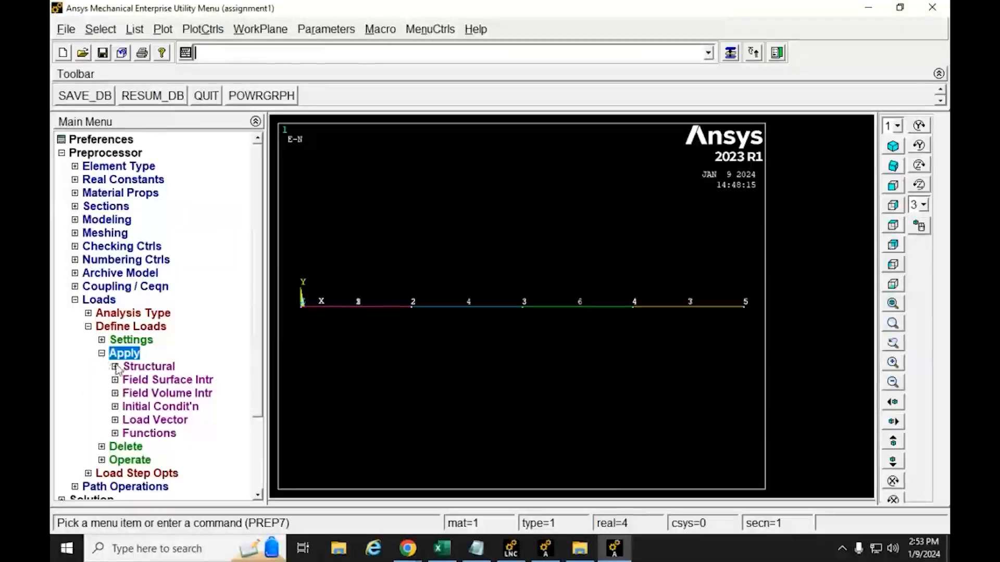
pyautogui.click(115, 368)
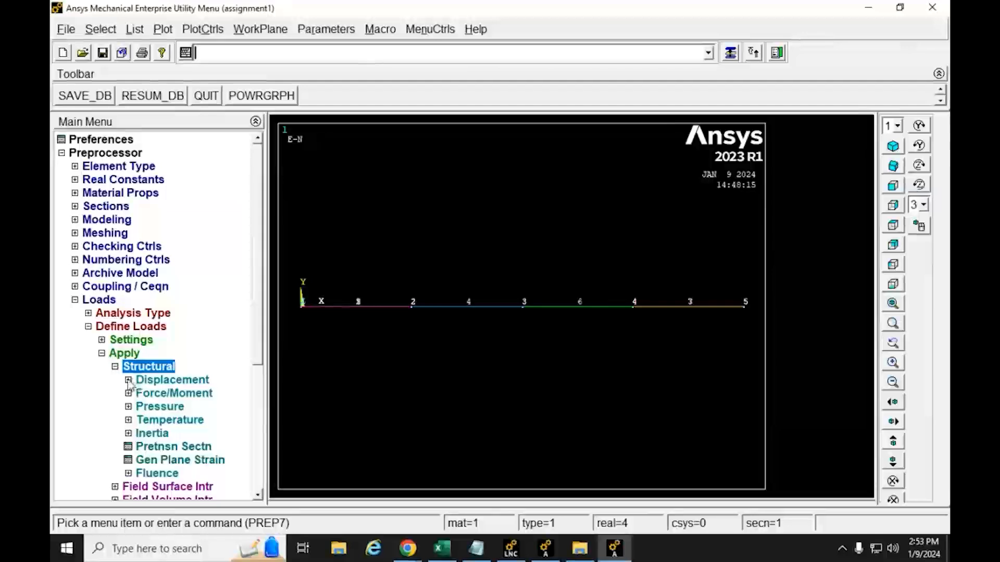
pyautogui.click(128, 380)
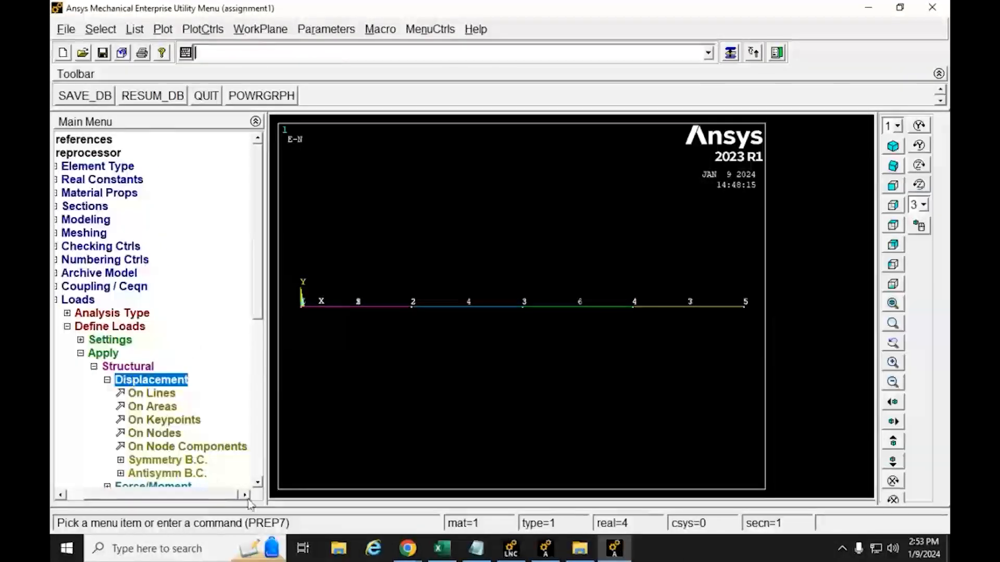
pyautogui.moveTo(266, 501); pyautogui.dragTo(308, 499)
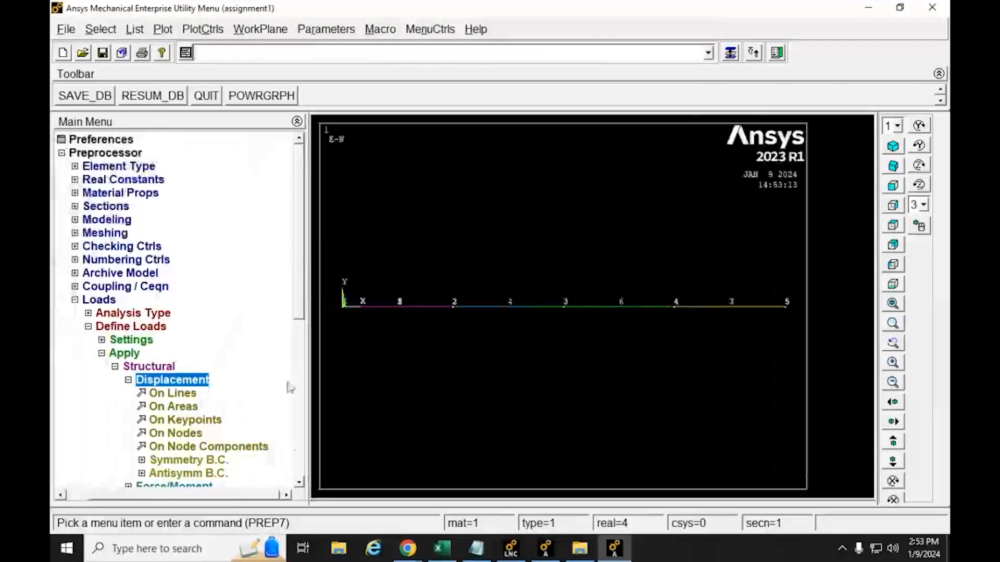
pyautogui.scroll(-3, 234, 322)
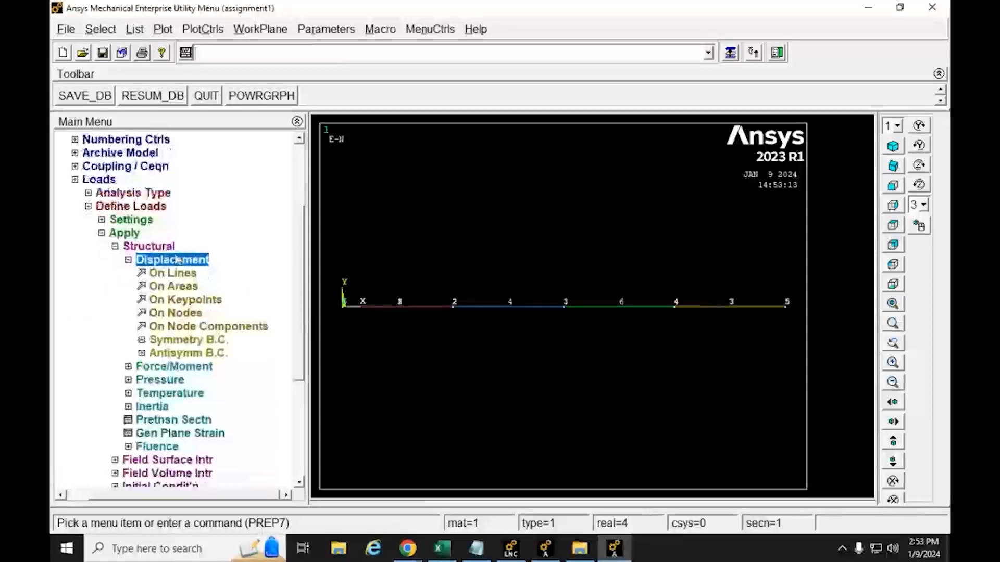
pyautogui.click(159, 314)
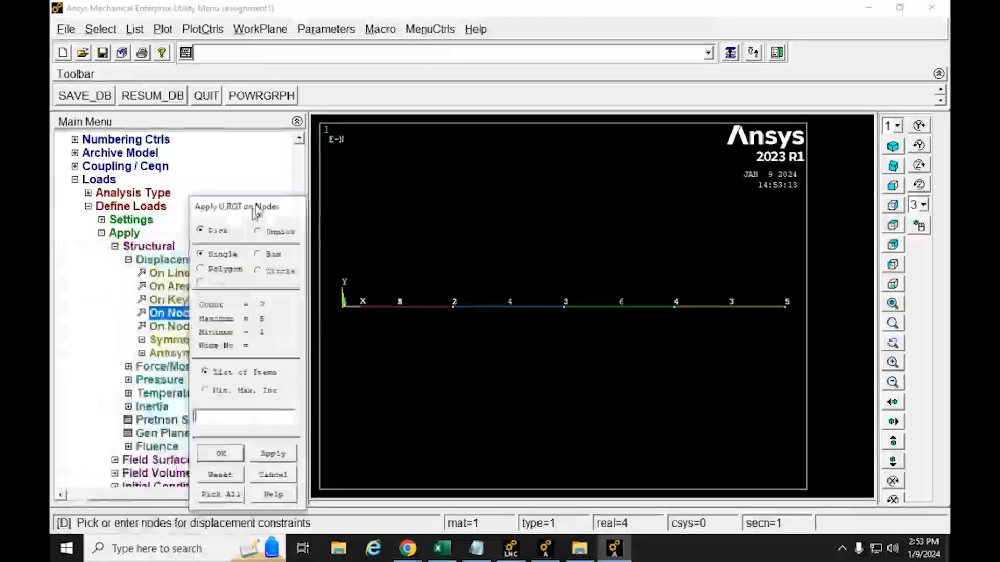
pyautogui.moveTo(255, 211); pyautogui.dragTo(286, 92)
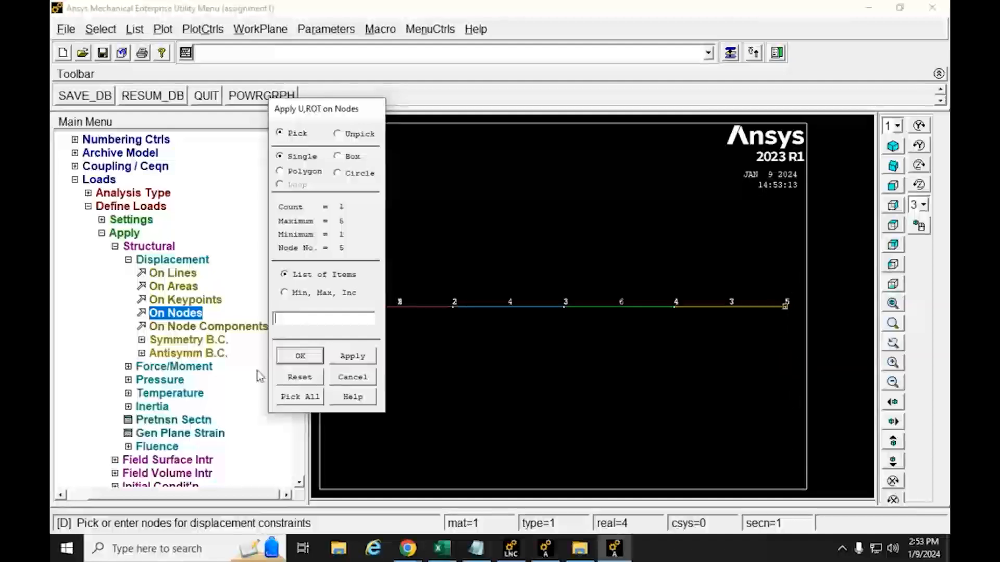
pyautogui.click(299, 355)
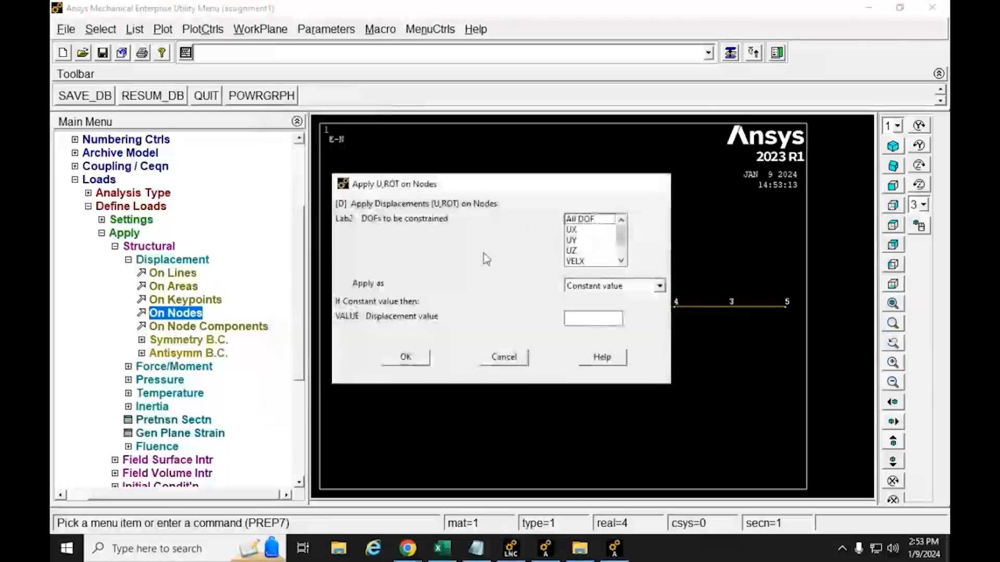
# Constrain all degrees of freedom at node 5 with a constant displacement value of 0 and check the support symbols in 3D.
pyautogui.moveTo(622, 235)
pyautogui.mouseDown()
pyautogui.moveTo(626, 253)
pyautogui.moveTo(627, 233)
pyautogui.mouseUp()
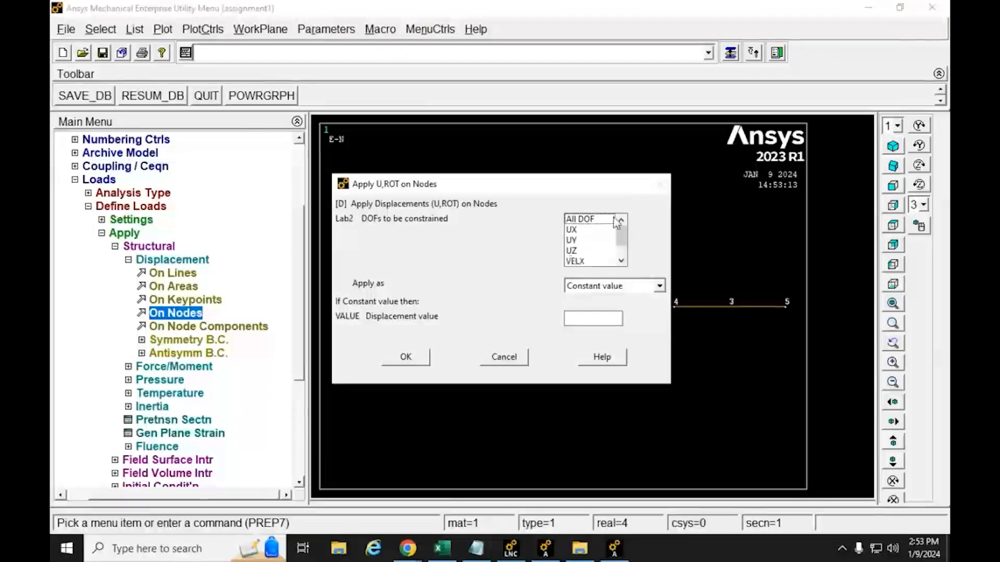
pyautogui.moveTo(622, 233); pyautogui.dragTo(621, 244)
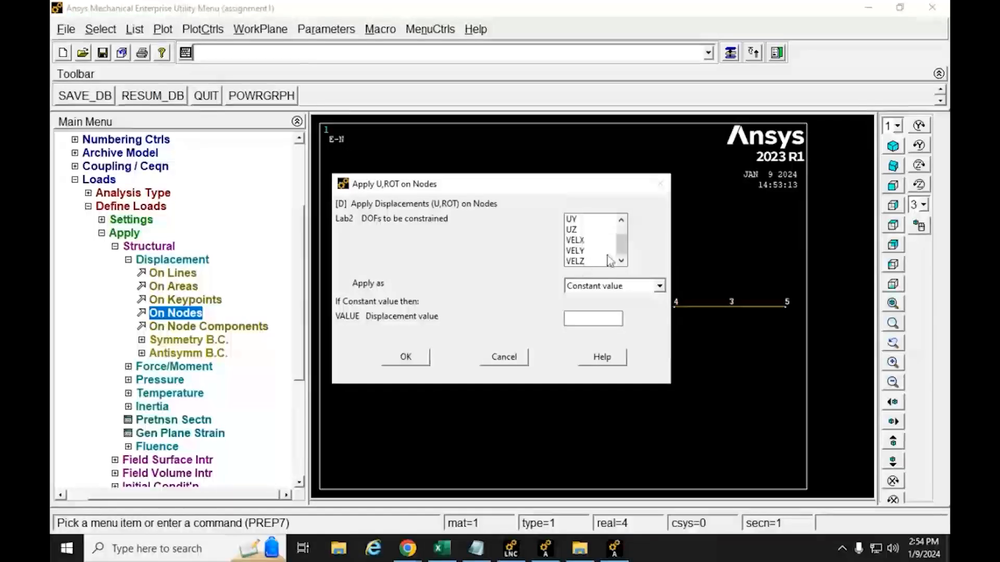
pyautogui.scroll(2, 622, 248)
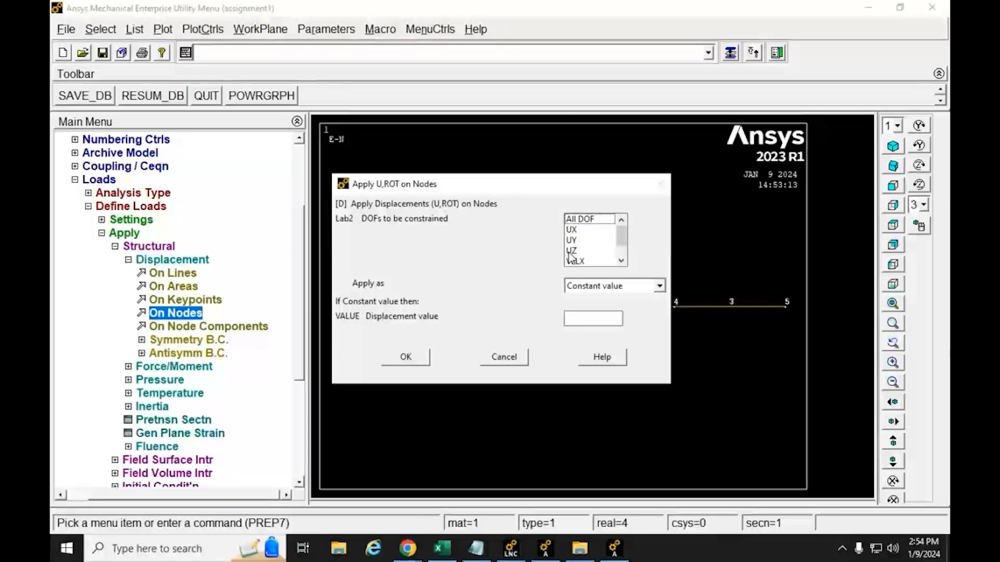
pyautogui.click(576, 221)
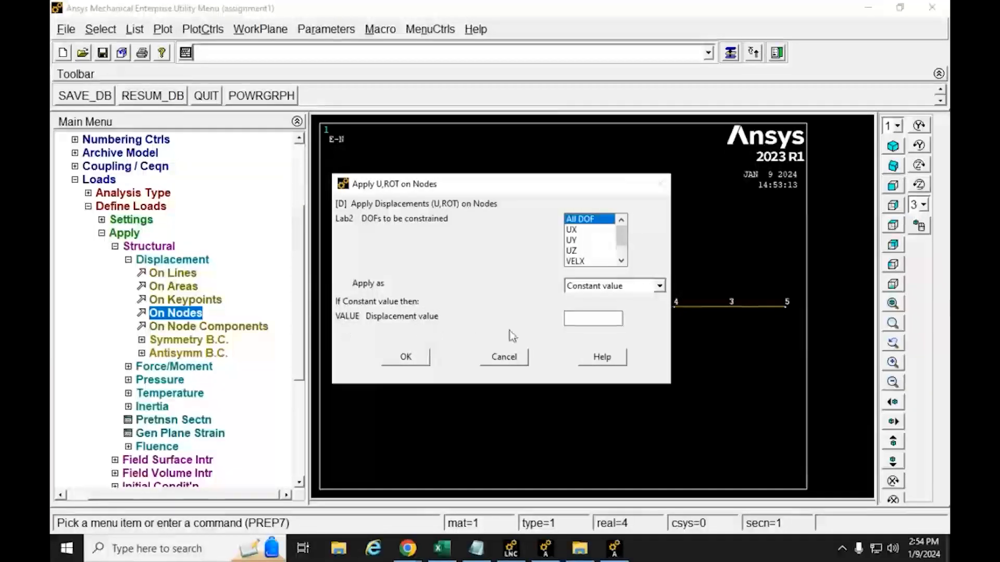
pyautogui.write('0')
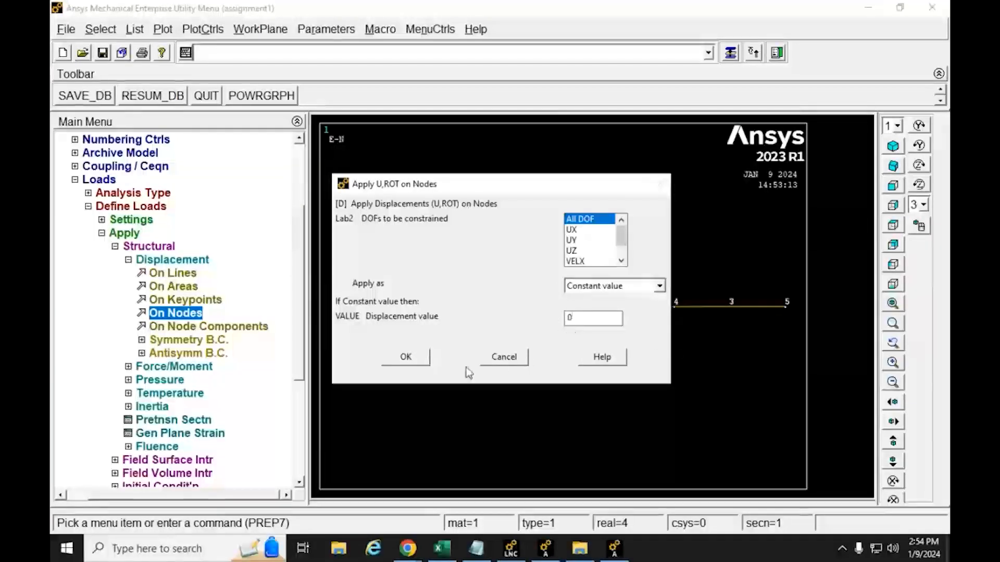
pyautogui.click(408, 359)
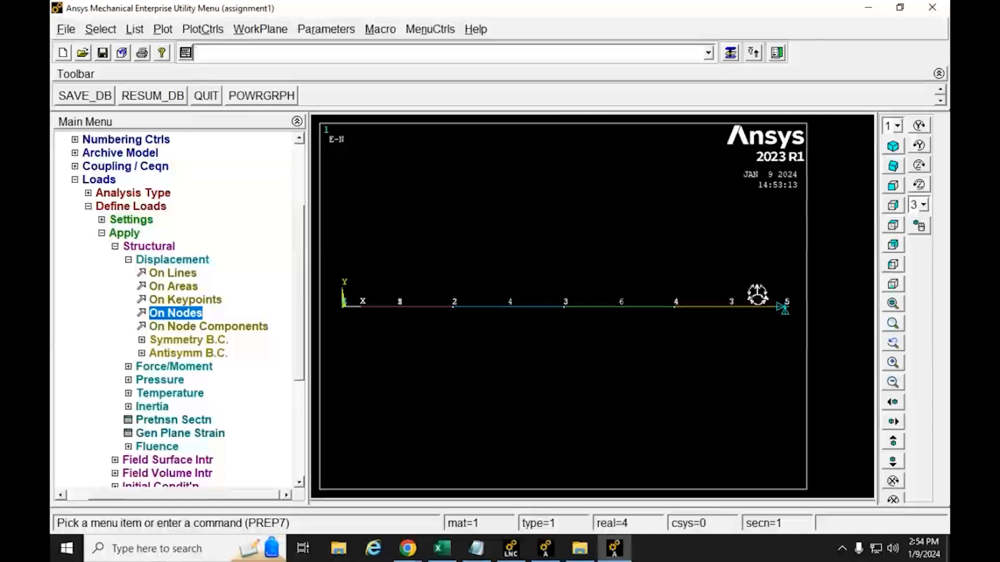
pyautogui.keyDown('ctrl'); pyautogui.moveTo(770, 253); pyautogui.dragTo(708, 419, button='right'); pyautogui.keyUp('ctrl')
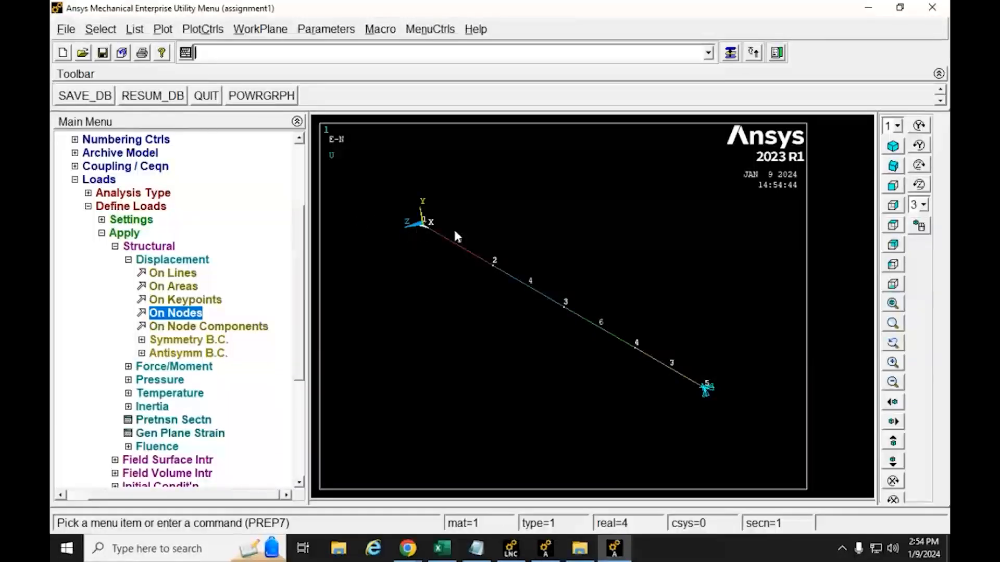
pyautogui.click(705, 388)
pyautogui.click(893, 188)
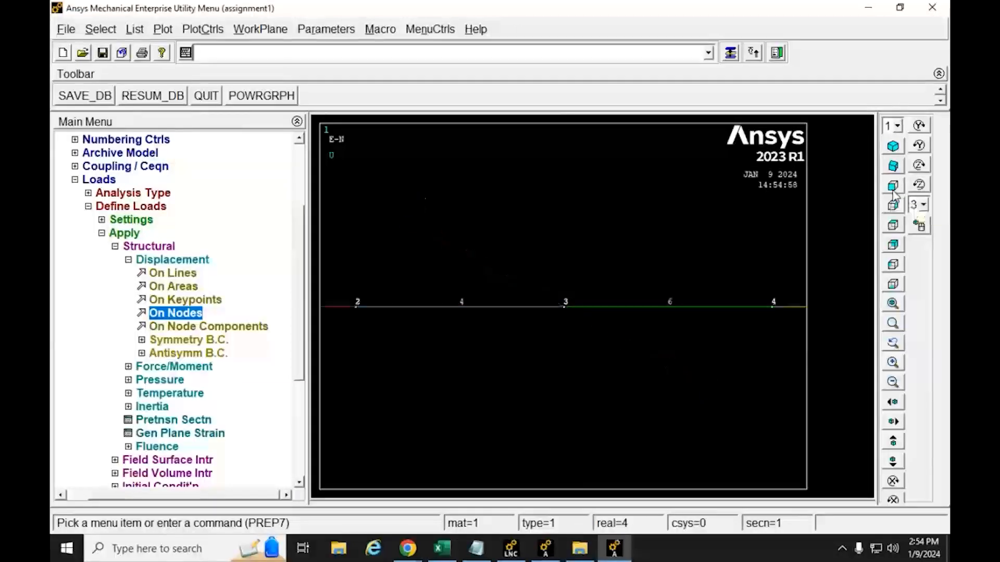
pyautogui.click(892, 304)
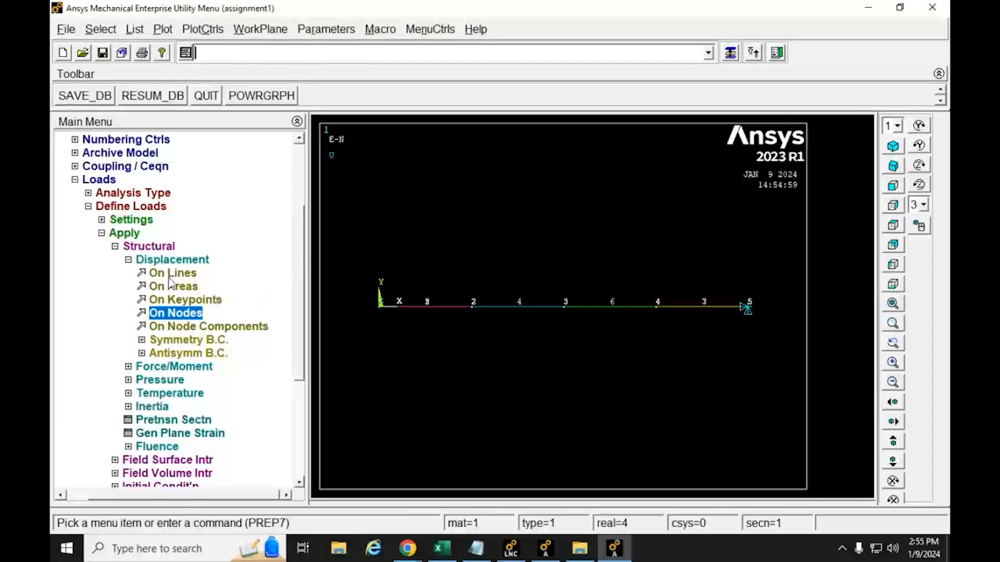
# Start another displacement constraint on nodes and select nodes 1, 2, 3 and 4.
pyautogui.click(153, 315)
pyautogui.click(380, 306)
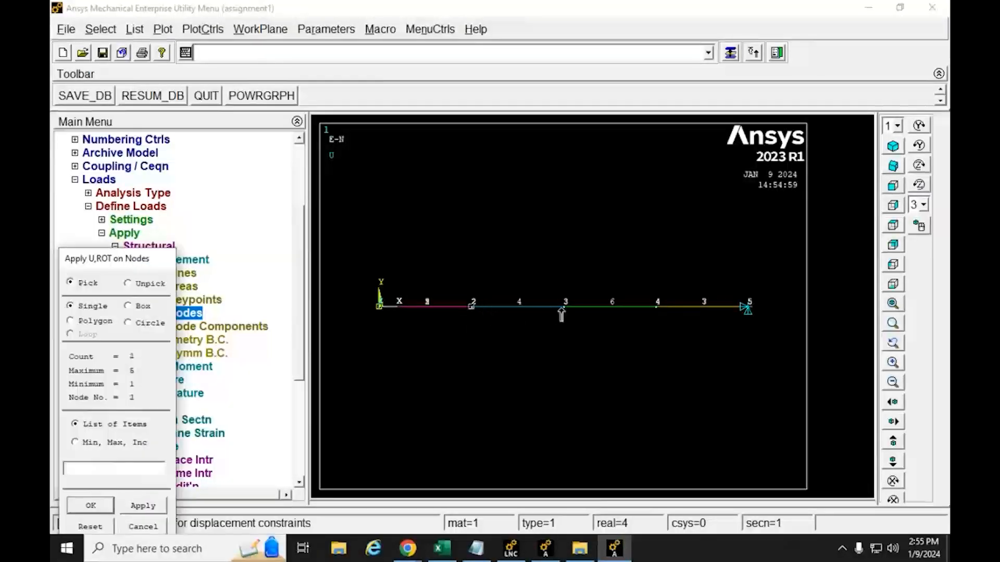
pyautogui.click(562, 307)
pyautogui.click(655, 307)
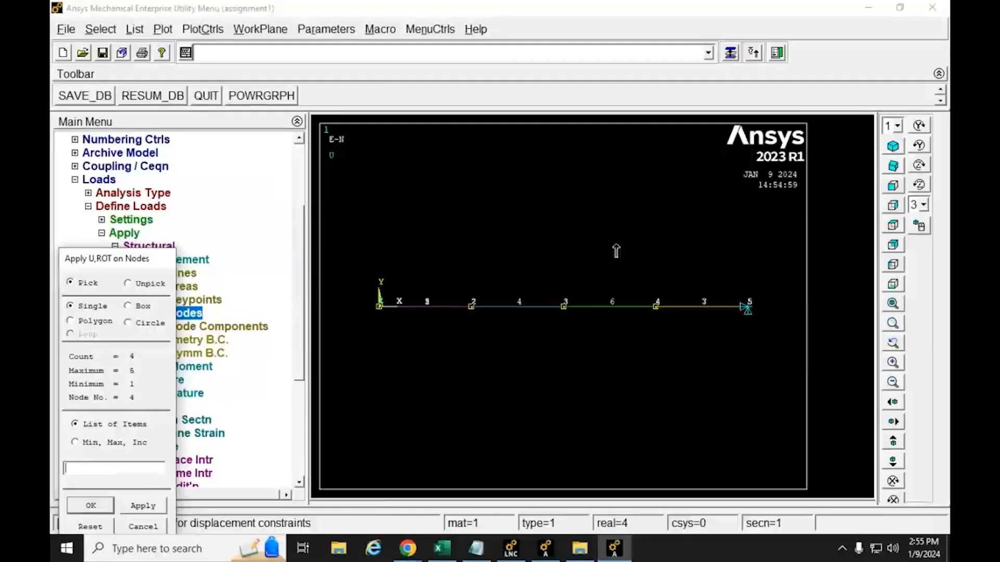
pyautogui.click(92, 507)
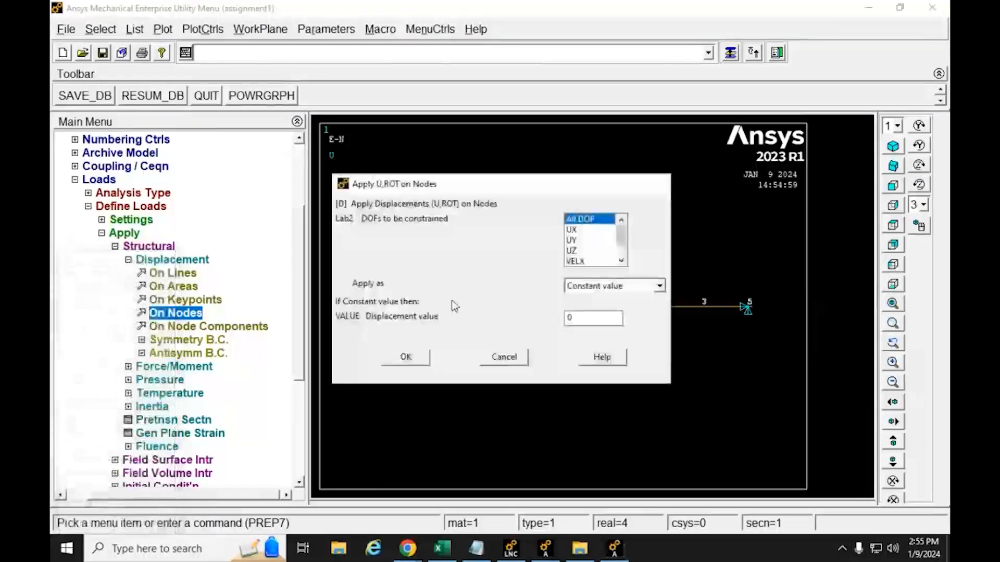
# Constrain only UY and UZ at nodes 1 to 4 with a constant displacement value of 0.
pyautogui.click(587, 220)
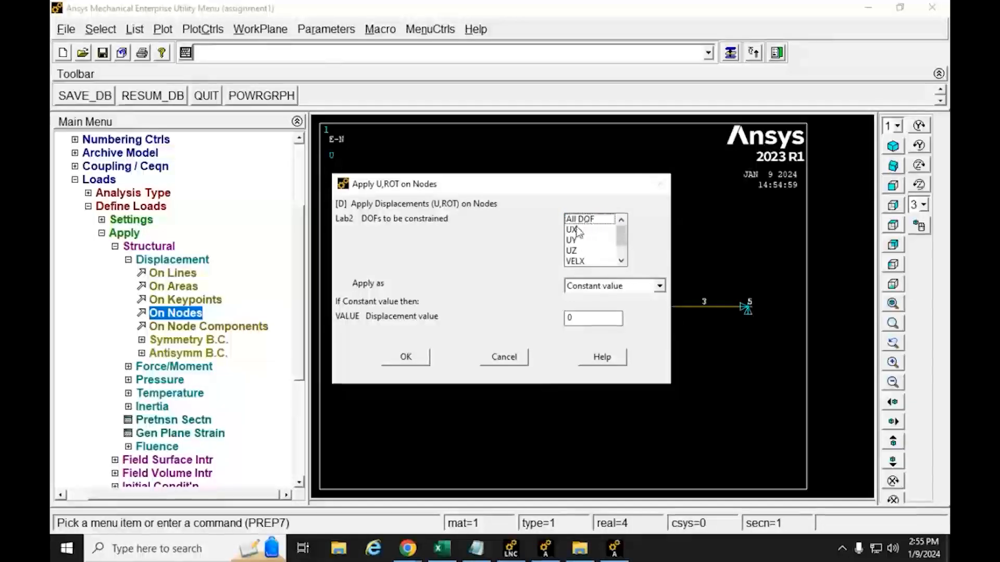
pyautogui.click(577, 240)
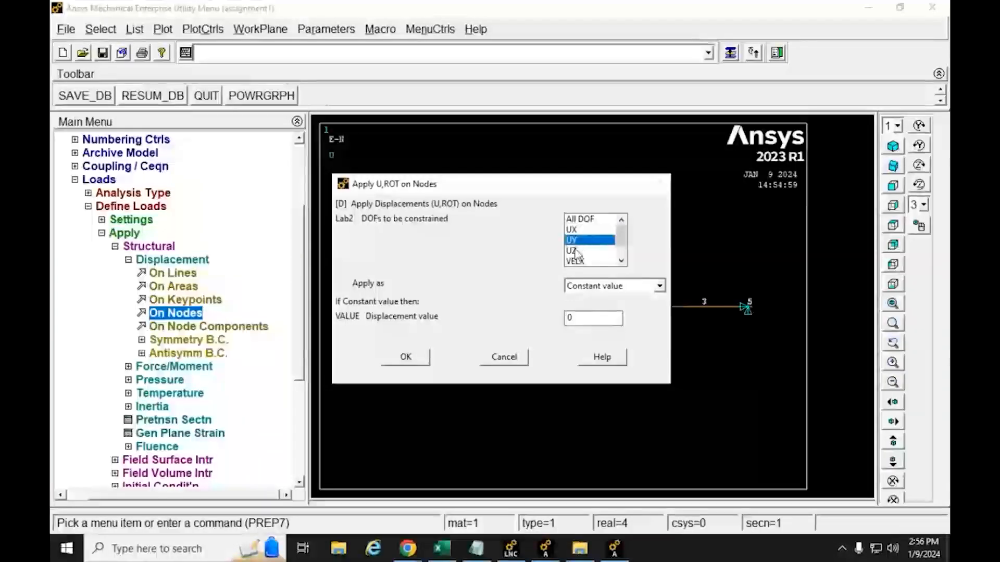
pyautogui.click(572, 251)
pyautogui.moveTo(546, 195); pyautogui.dragTo(632, 73)
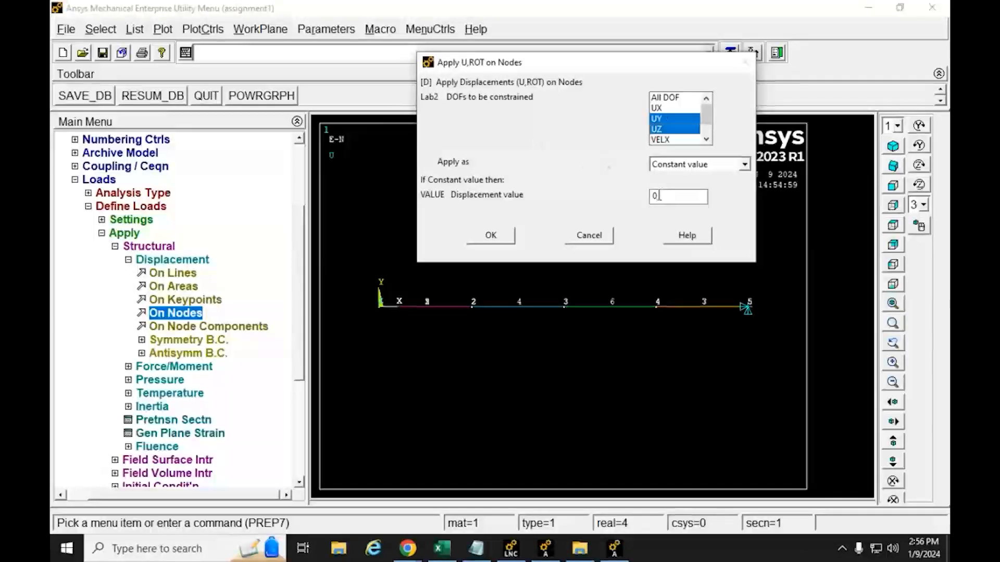
pyautogui.doubleClick(655, 196)
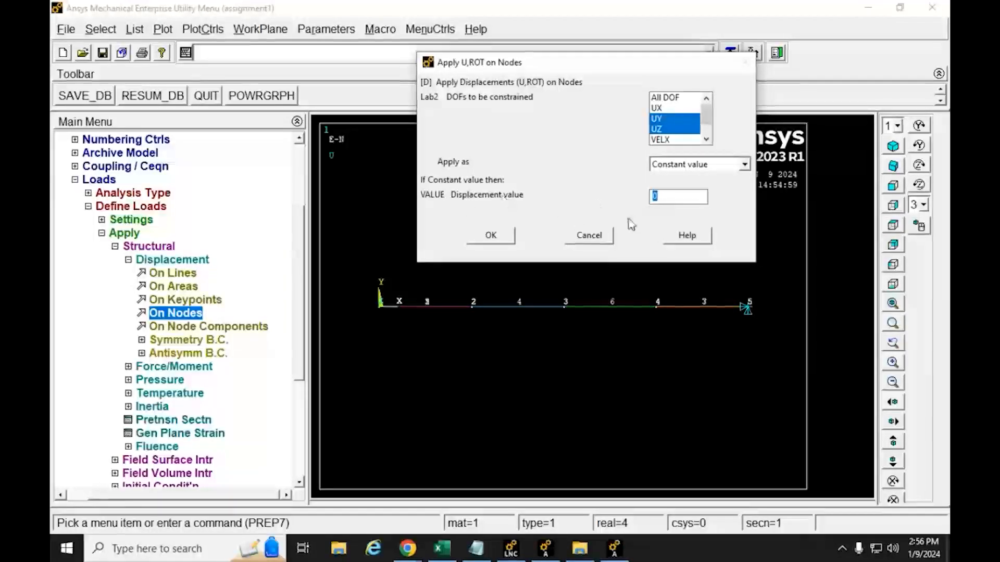
pyautogui.click(477, 243)
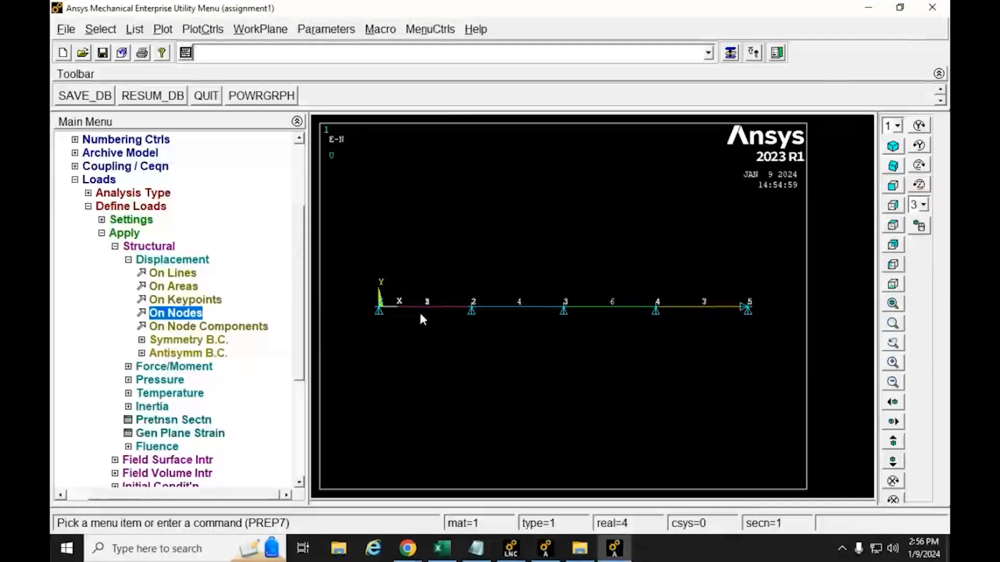
# Collapse the Displacement, Structural and Apply branches of the load definition tree.
pyautogui.click(128, 260)
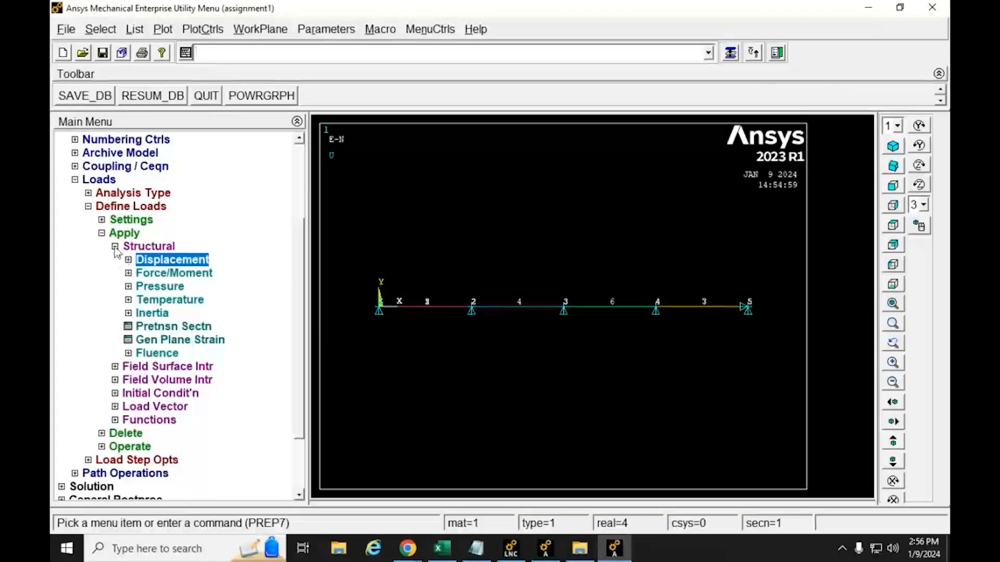
pyautogui.click(115, 247)
pyautogui.click(102, 260)
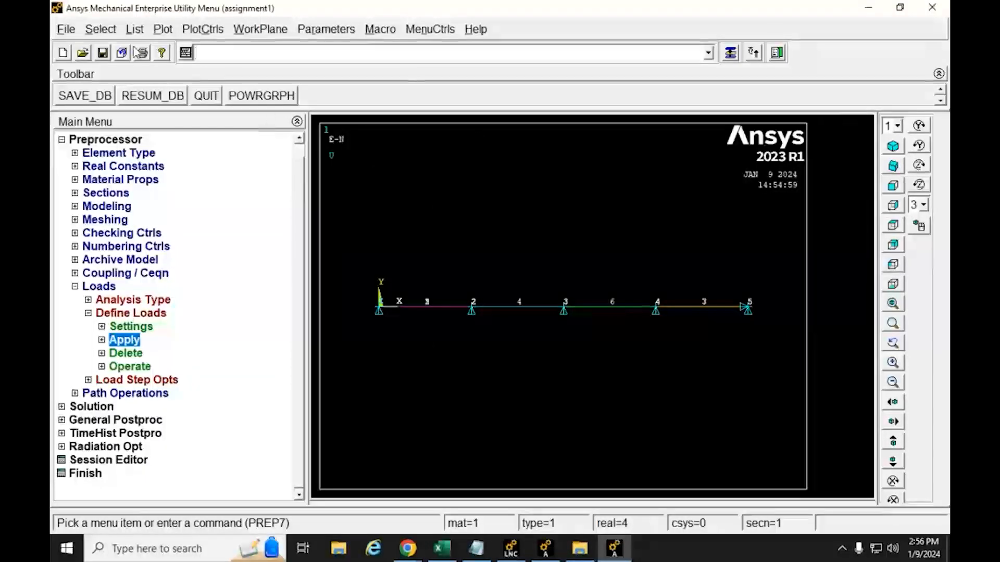
# List the DOF constraints on all nodes and check which directions are constrained at each, especially node 5.
pyautogui.click(136, 30)
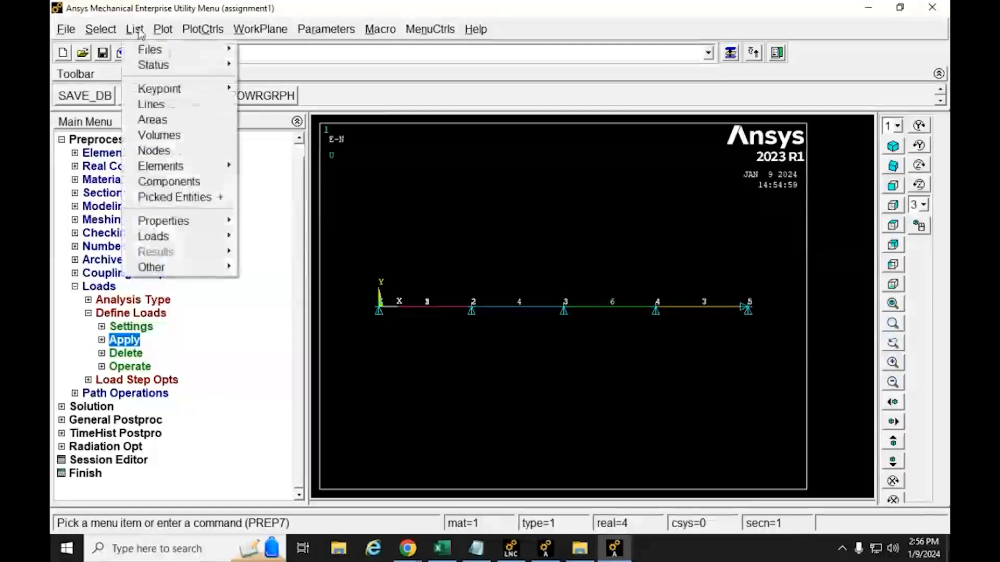
pyautogui.moveTo(157, 237)
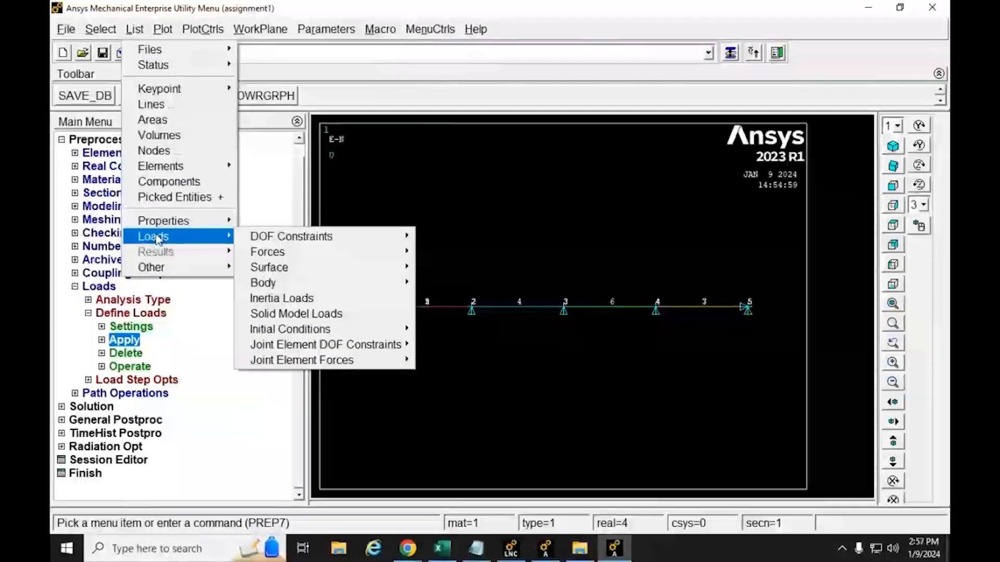
pyautogui.moveTo(252, 243)
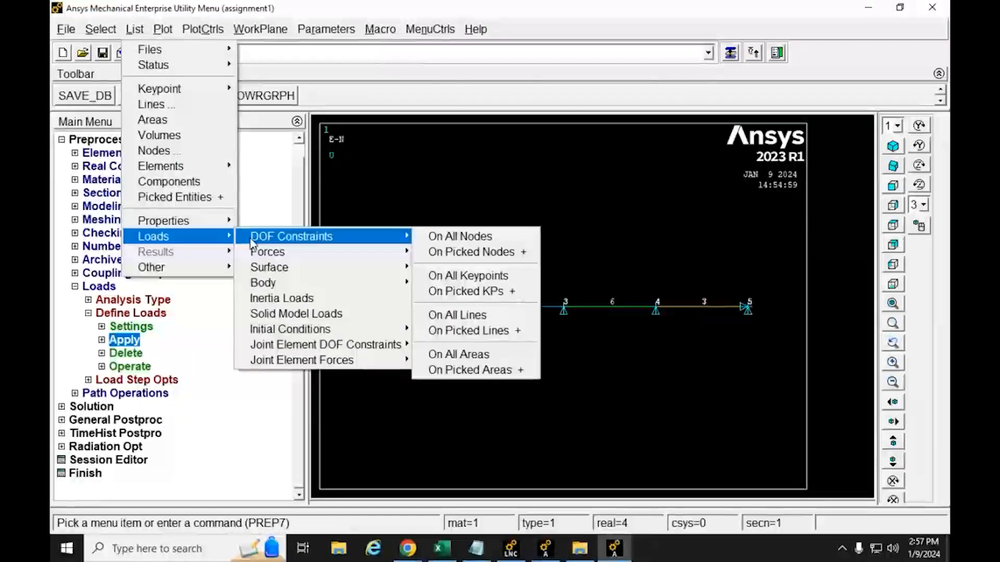
pyautogui.click(440, 239)
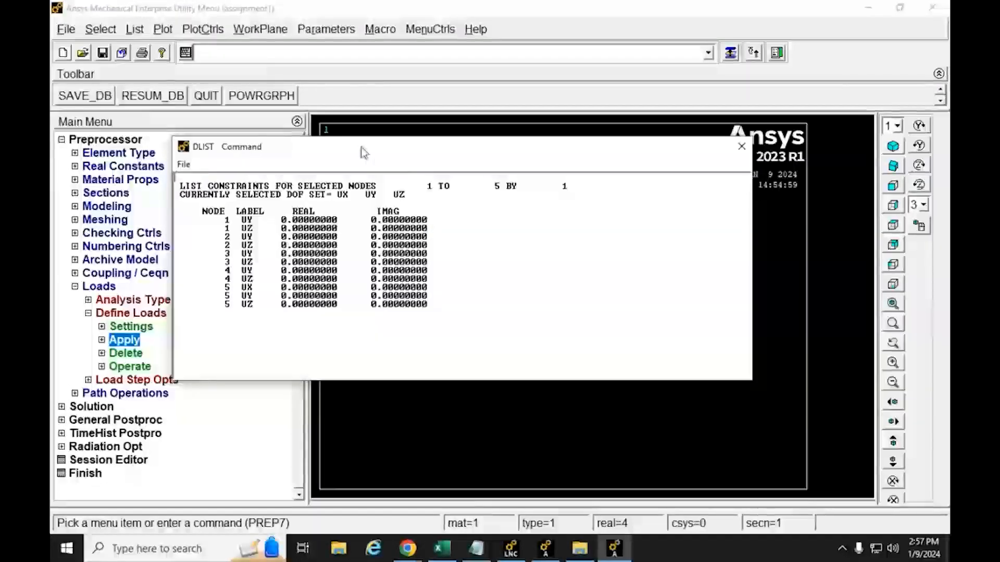
pyautogui.moveTo(363, 153); pyautogui.dragTo(456, 30)
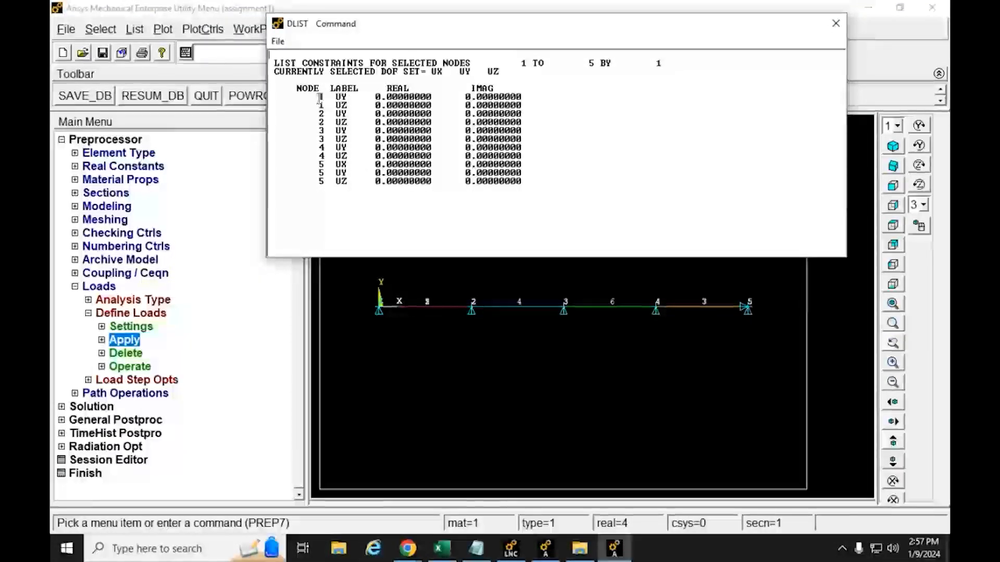
pyautogui.moveTo(318, 166); pyautogui.dragTo(549, 182)
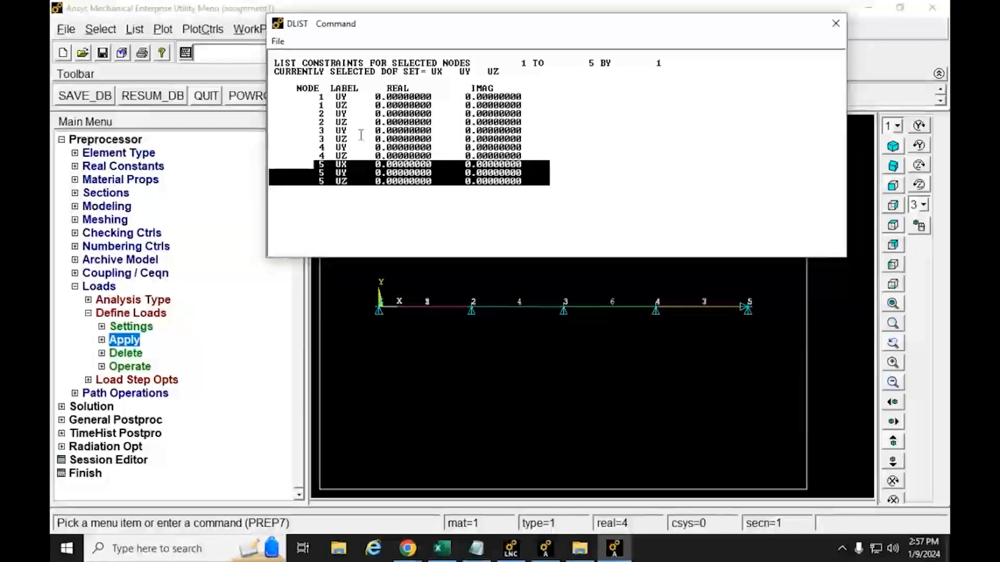
# Review the listed UY and UZ constraints for nodes 1 to 4, then close the constraint listing.
pyautogui.click(317, 97)
pyautogui.moveTo(316, 97); pyautogui.dragTo(522, 105)
pyautogui.moveTo(318, 113); pyautogui.dragTo(529, 127)
pyautogui.moveTo(320, 130); pyautogui.dragTo(522, 158)
pyautogui.click(573, 184)
pyautogui.click(836, 23)
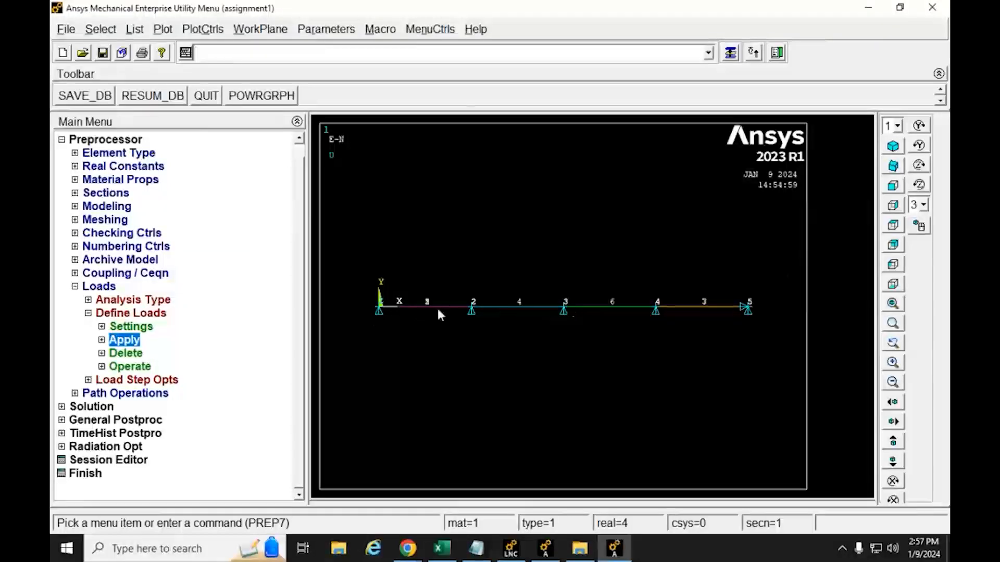
# Delete the UX displacement constraint on nodes 1, 2, 3 and 4.
pyautogui.click(102, 354)
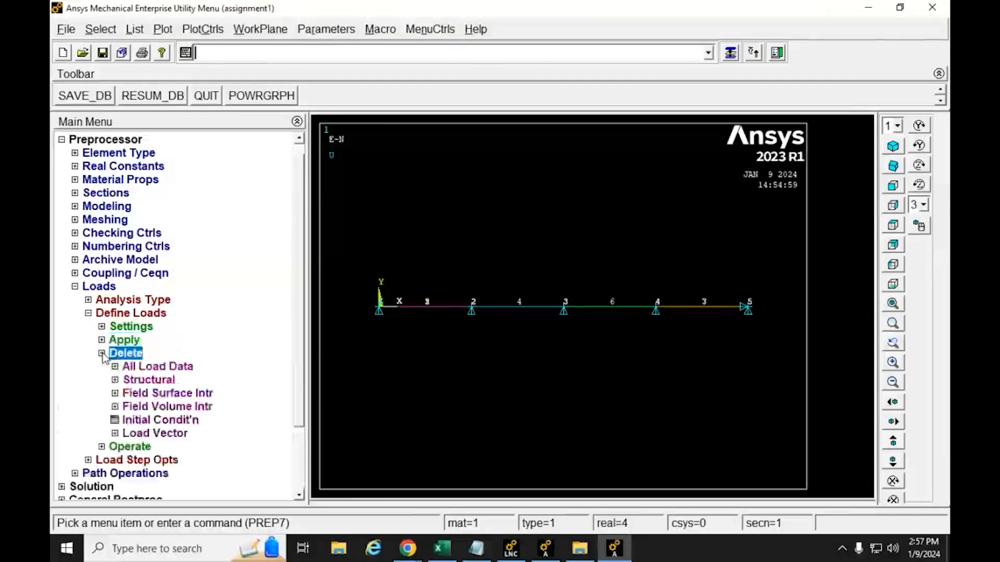
pyautogui.click(115, 380)
pyautogui.click(128, 394)
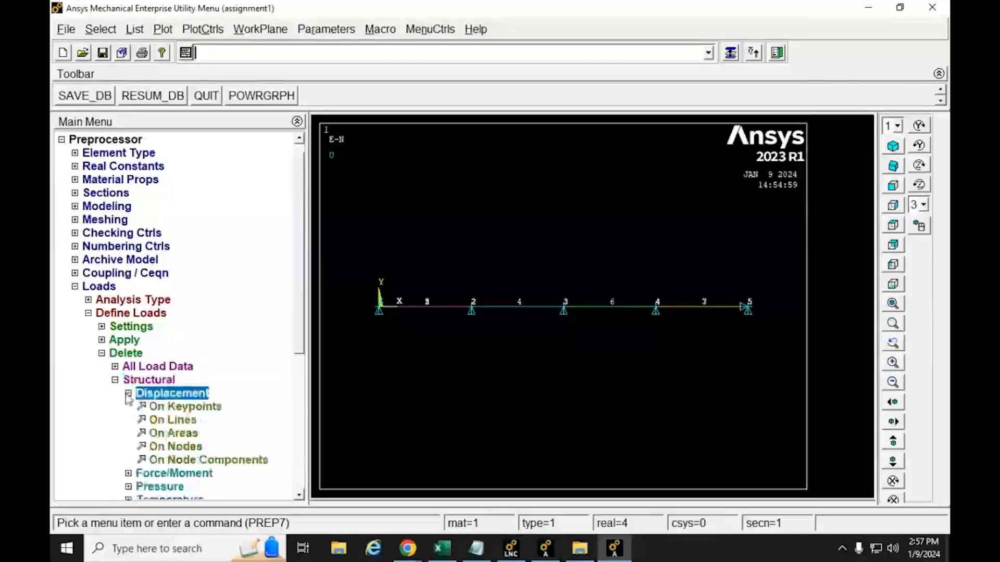
pyautogui.click(177, 447)
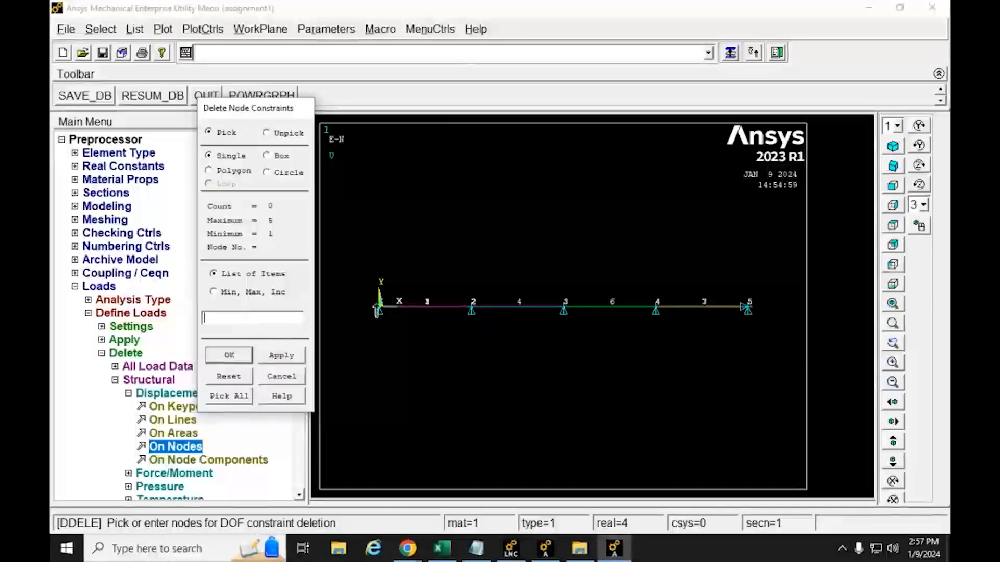
pyautogui.click(378, 309)
pyautogui.click(471, 310)
pyautogui.click(563, 309)
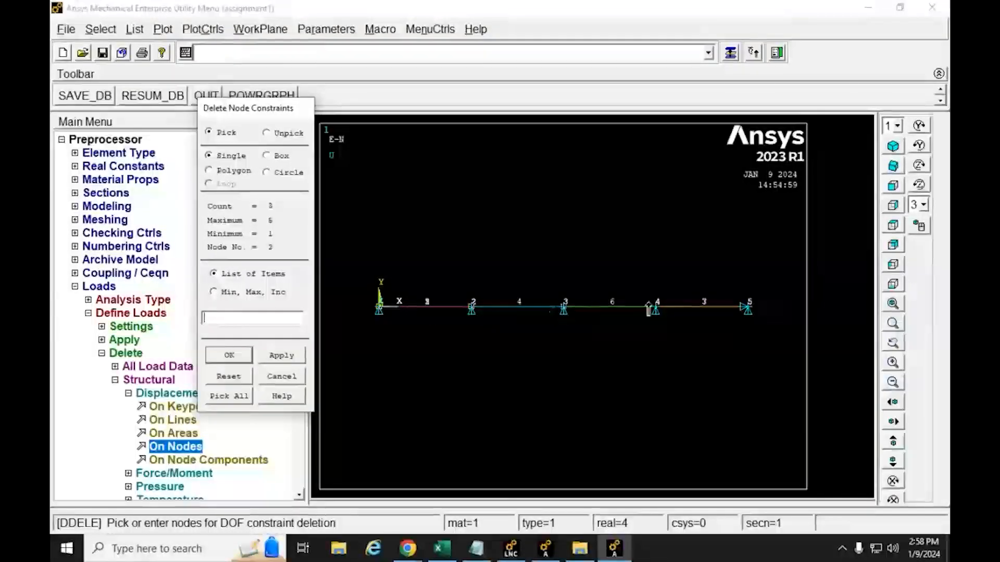
pyautogui.click(652, 309)
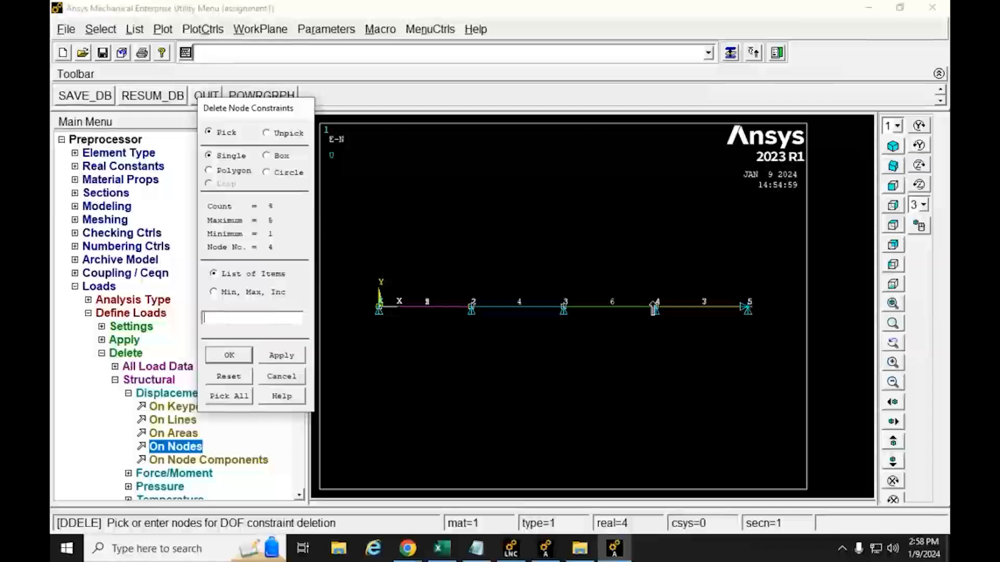
pyautogui.click(240, 361)
pyautogui.click(614, 272)
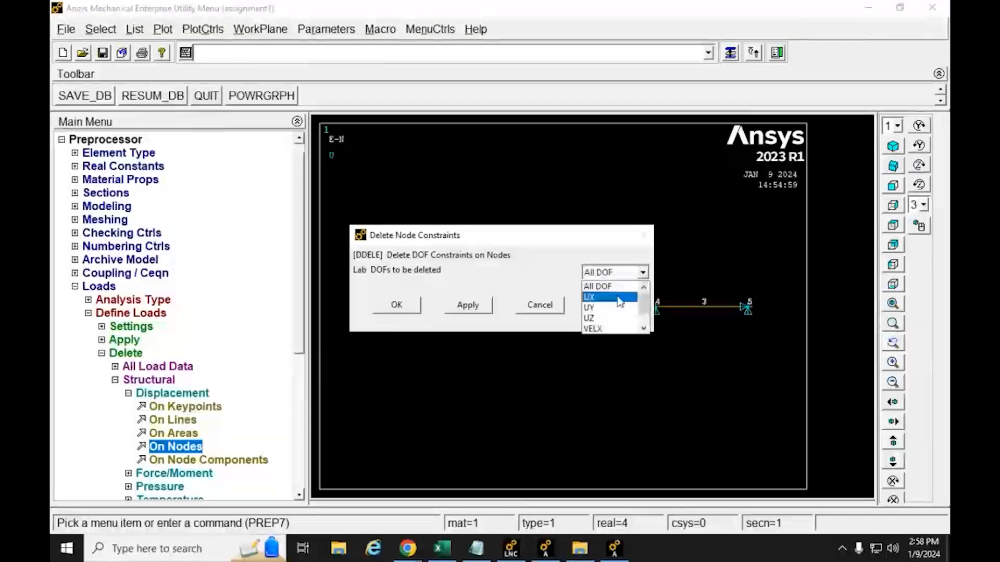
pyautogui.click(587, 298)
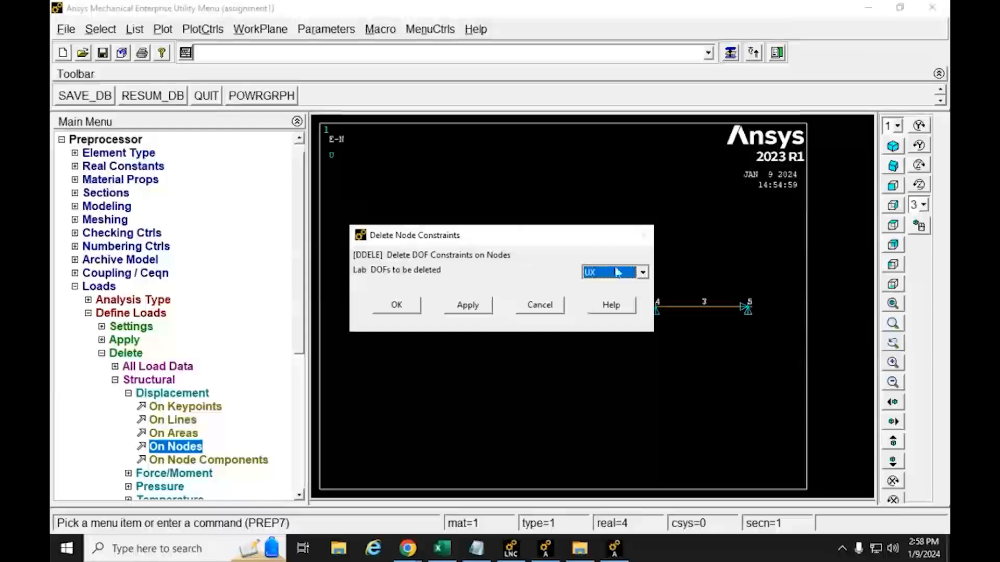
pyautogui.click(398, 304)
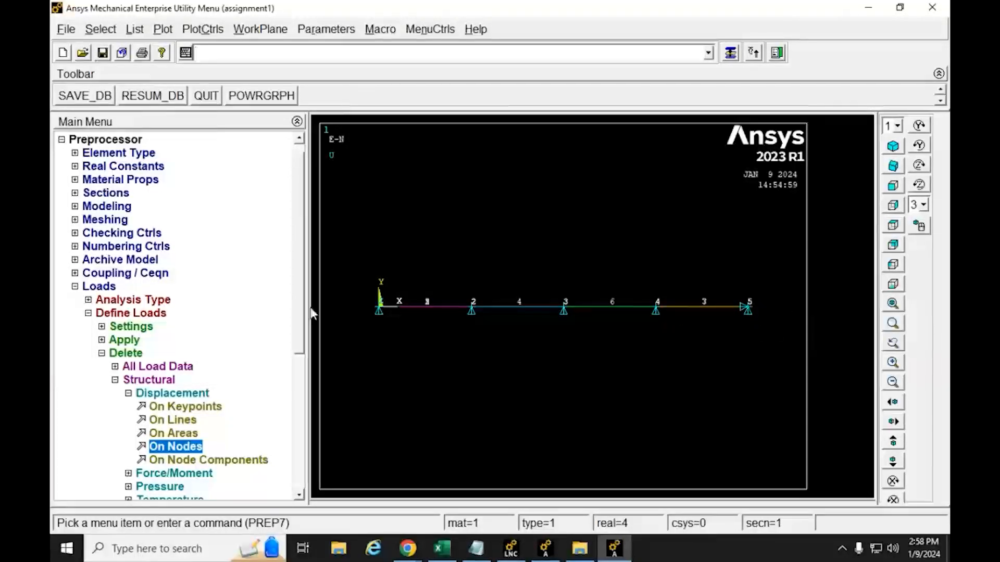
# Switch to the Lab Assignment #1 PDF in Chrome and review the spring diagram and the applied forces, then return to Ansys.
pyautogui.click(407, 550)
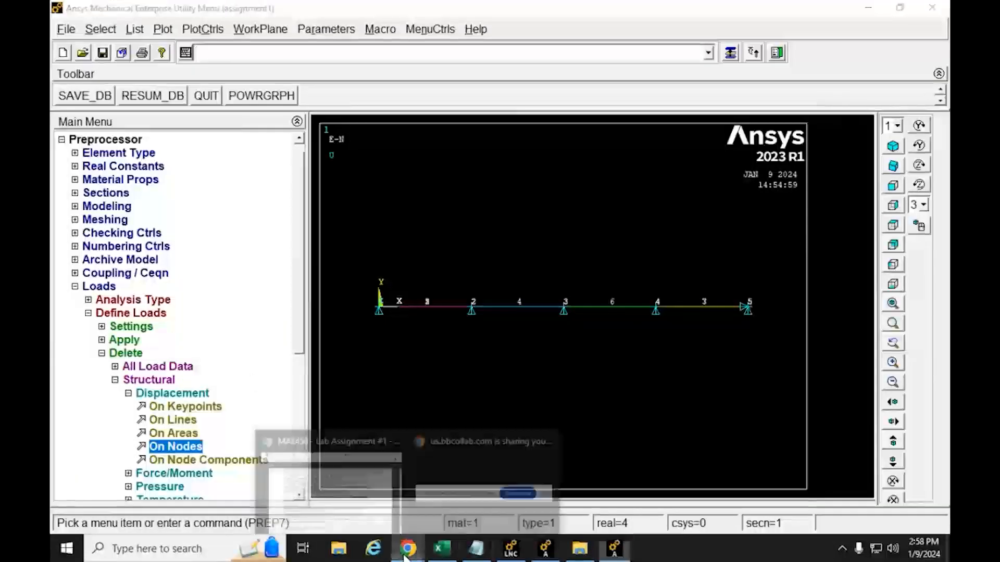
pyautogui.click(378, 521)
pyautogui.scroll(15, 432, 333)
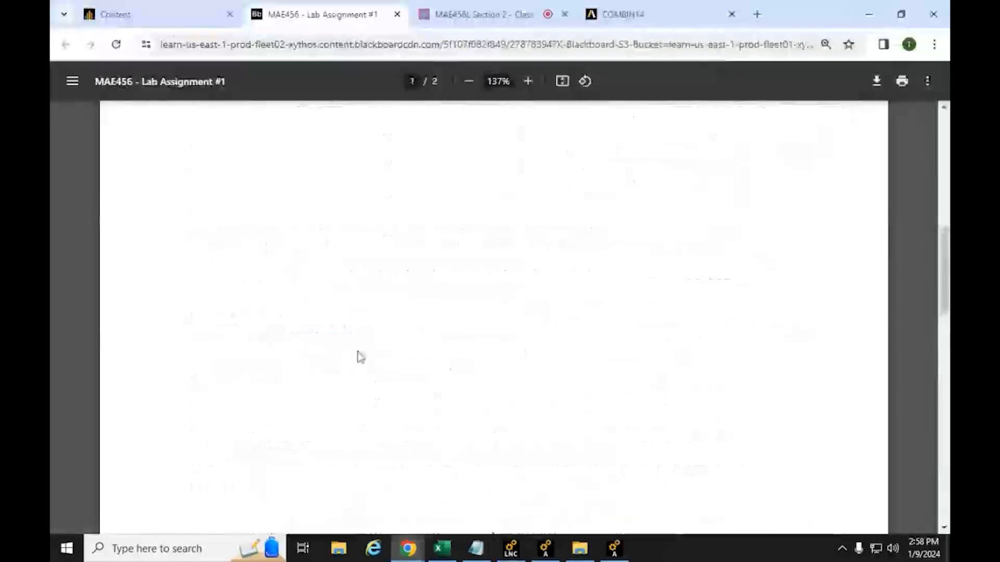
pyautogui.scroll(-1, 298, 427)
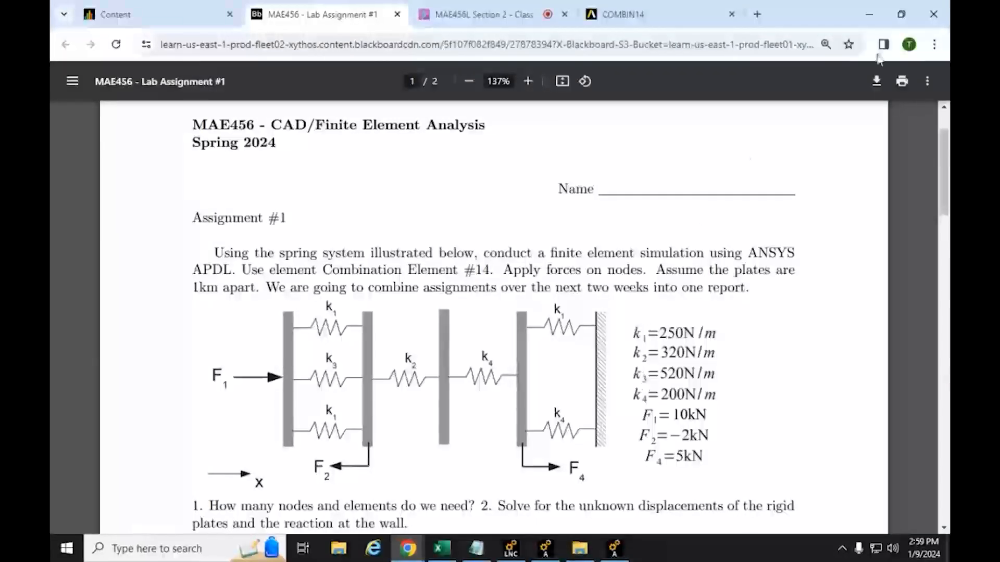
pyautogui.click(869, 14)
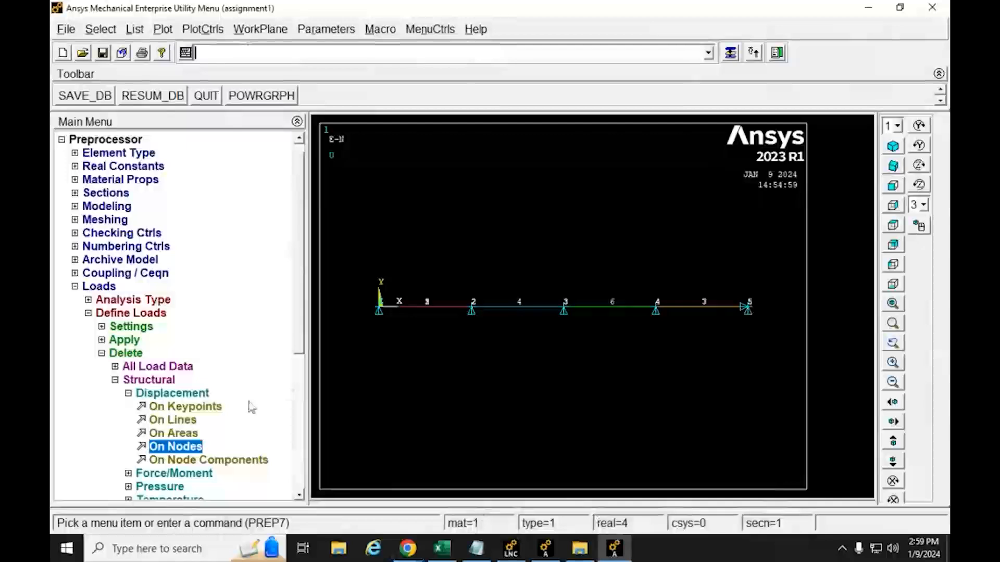
# Apply a structural force at node 1 in the FX direction with a constant value of 10000.
pyautogui.click(128, 393)
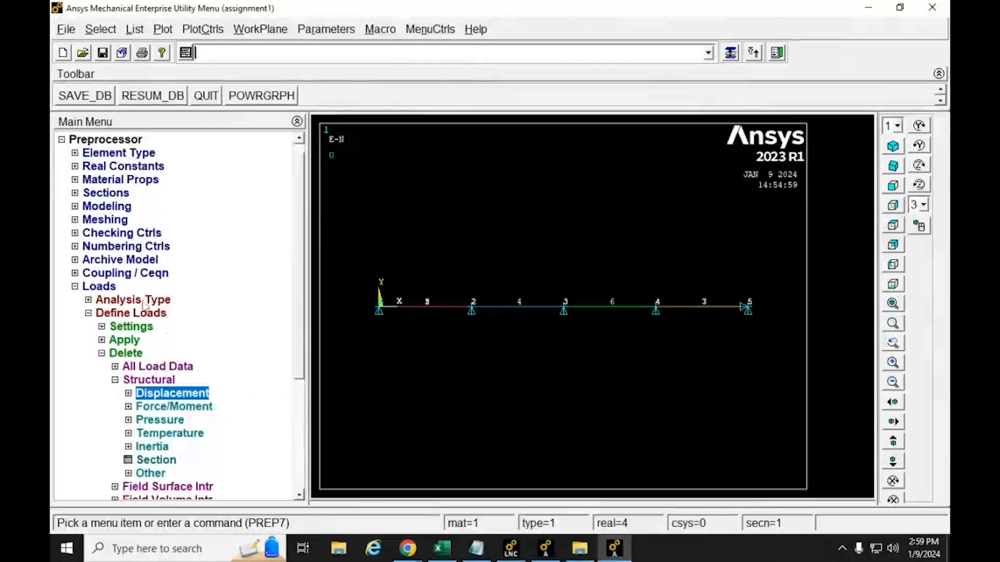
pyautogui.click(111, 341)
pyautogui.click(115, 355)
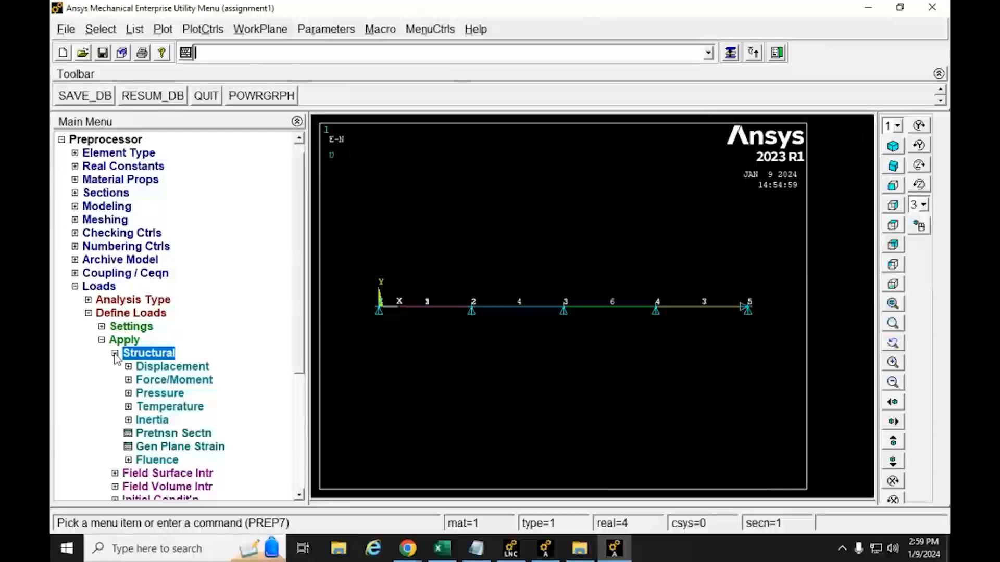
pyautogui.click(128, 380)
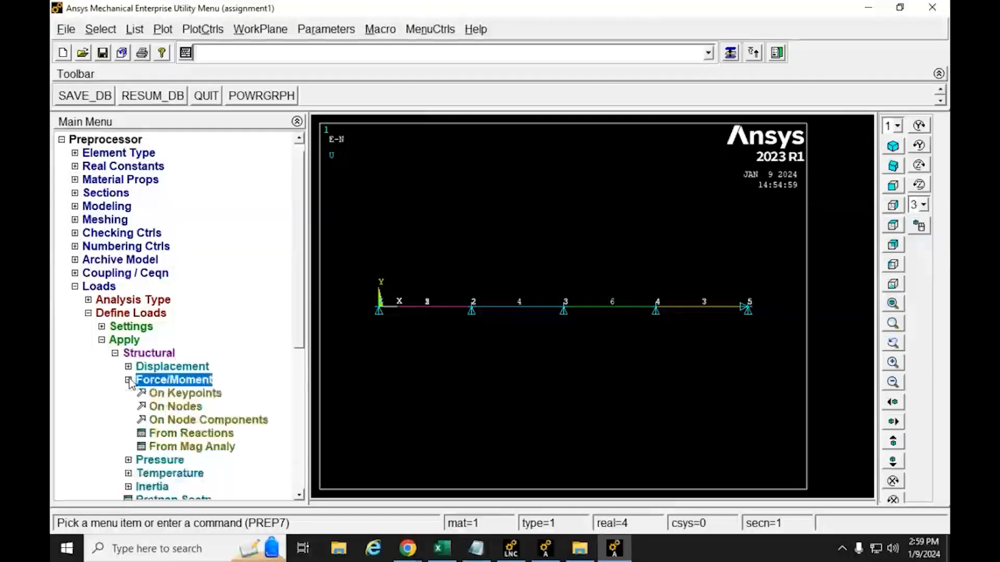
pyautogui.click(160, 409)
pyautogui.moveTo(108, 249); pyautogui.dragTo(281, 81)
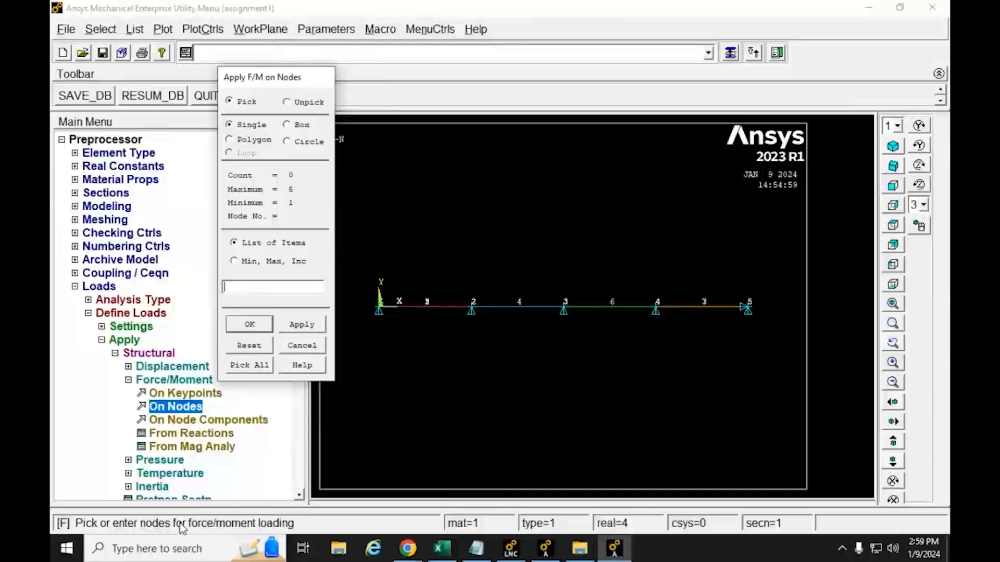
pyautogui.click(378, 312)
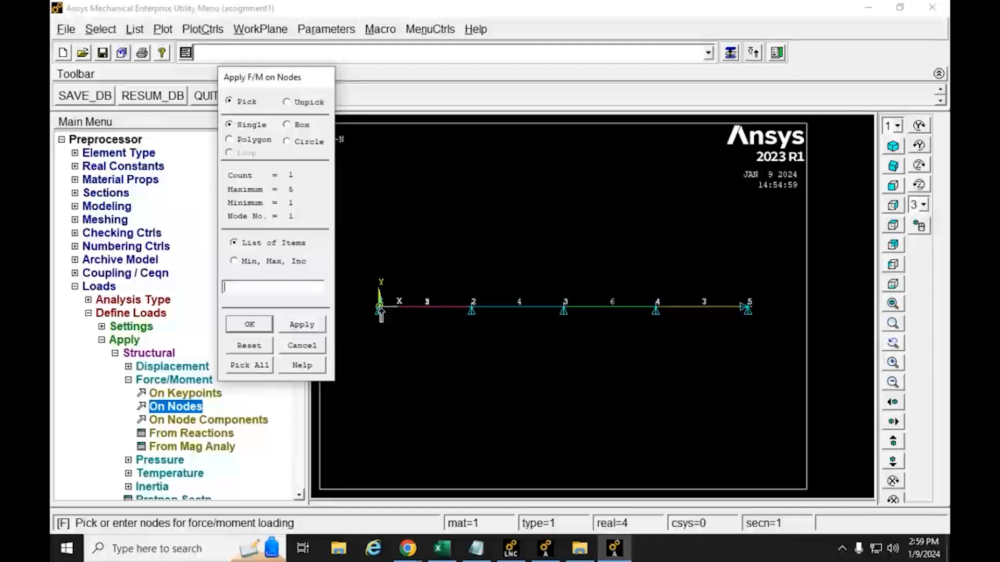
pyautogui.click(249, 326)
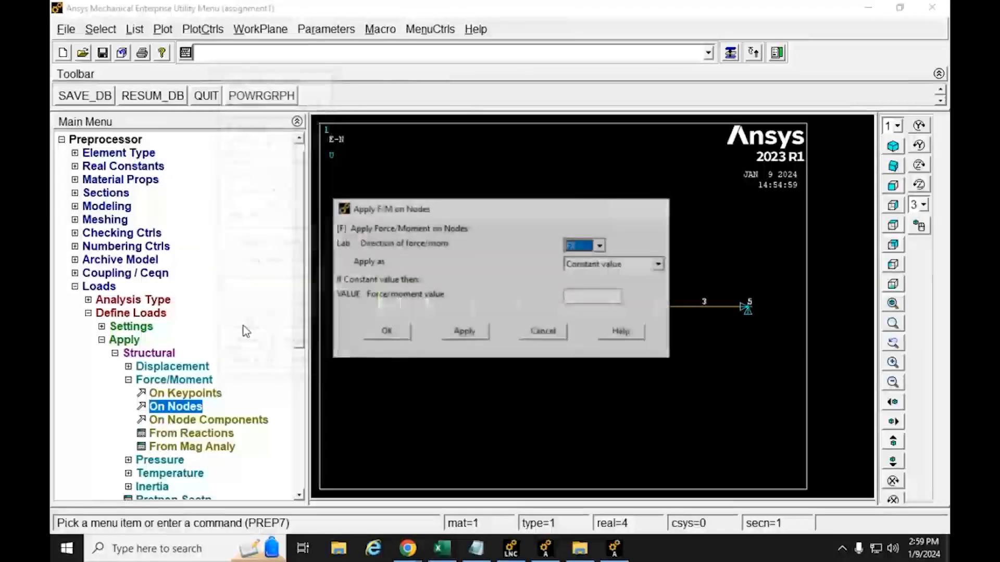
pyautogui.moveTo(410, 216); pyautogui.dragTo(421, 124)
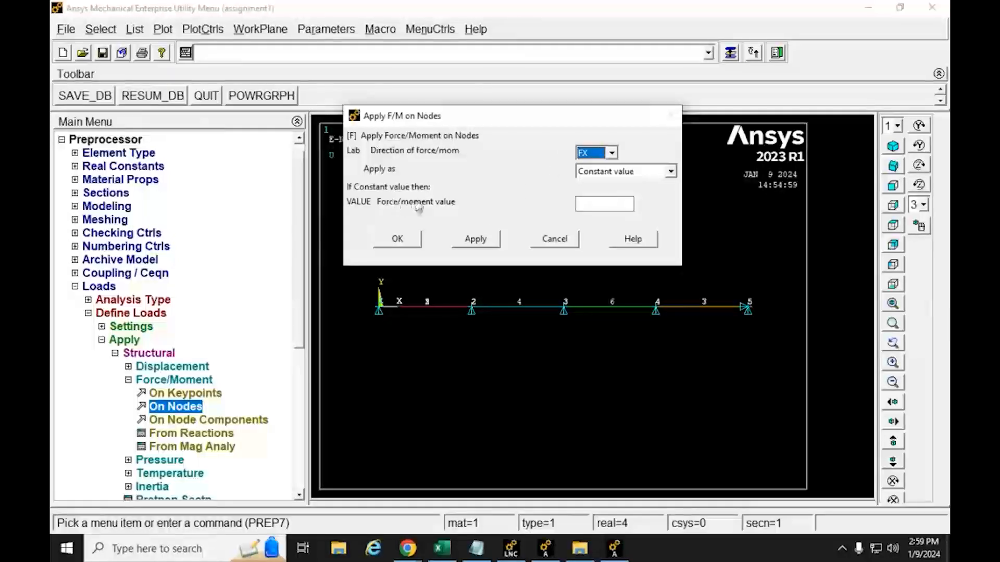
pyautogui.click(600, 202)
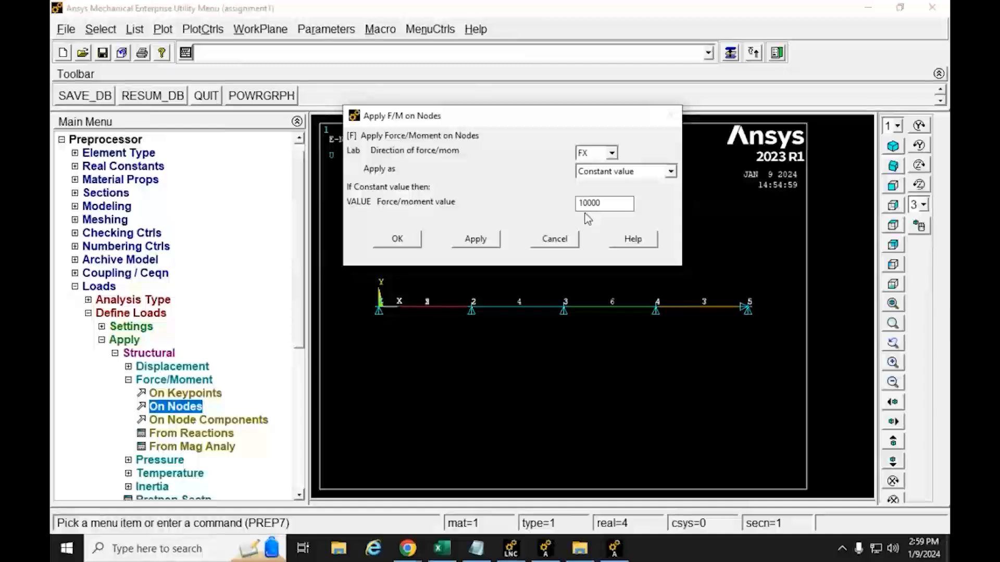
pyautogui.click(394, 240)
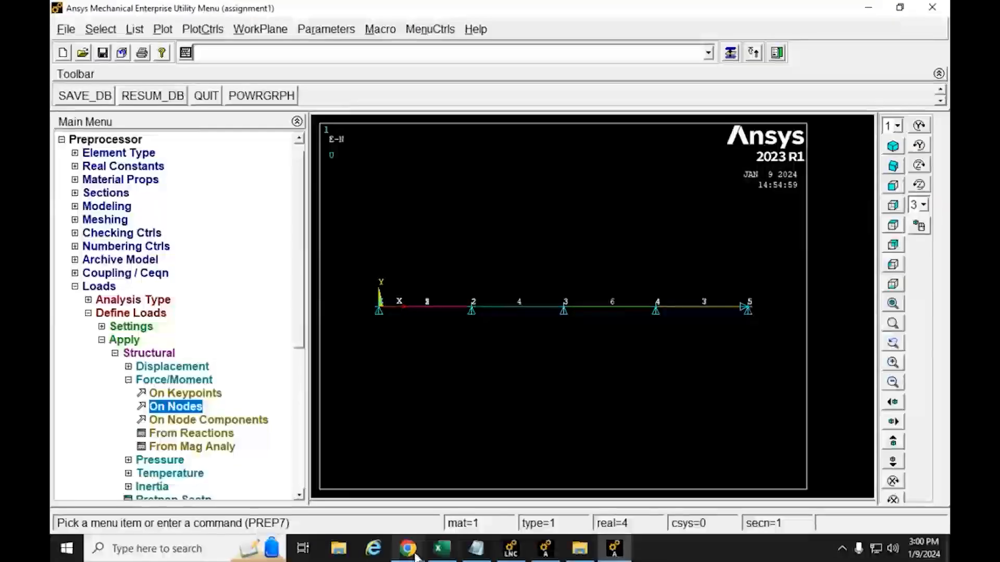
# Check force F2 in the assignment PDF in Chrome, then apply a constant FX force of -2000 at node 2 in Ansys.
pyautogui.moveTo(408, 548)
pyautogui.click(363, 446)
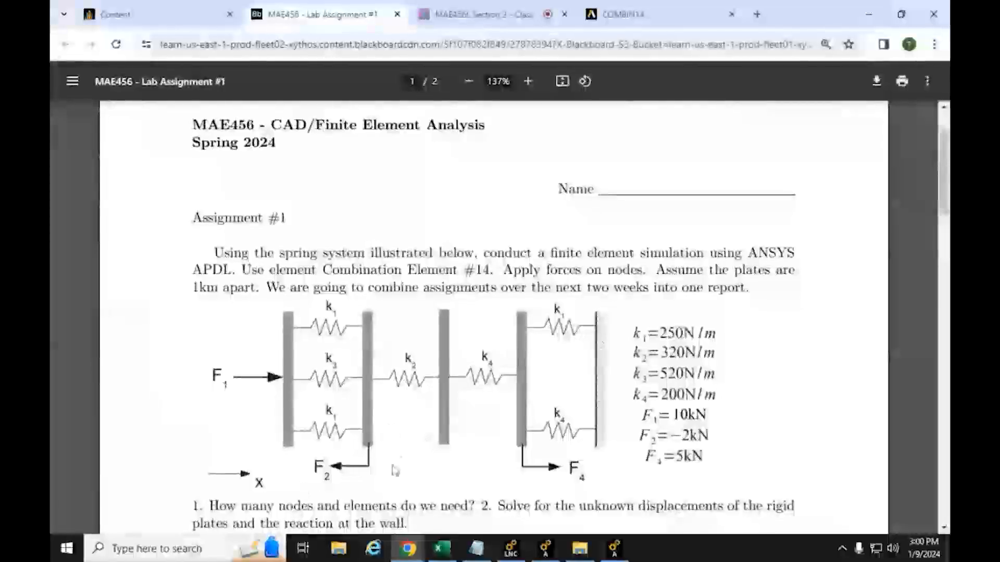
pyautogui.click(865, 10)
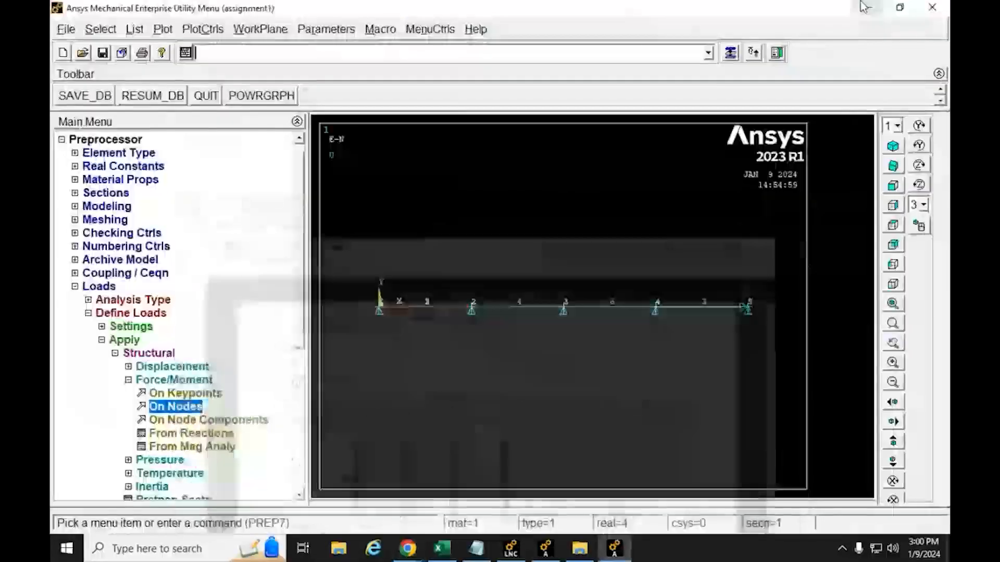
pyautogui.click(175, 407)
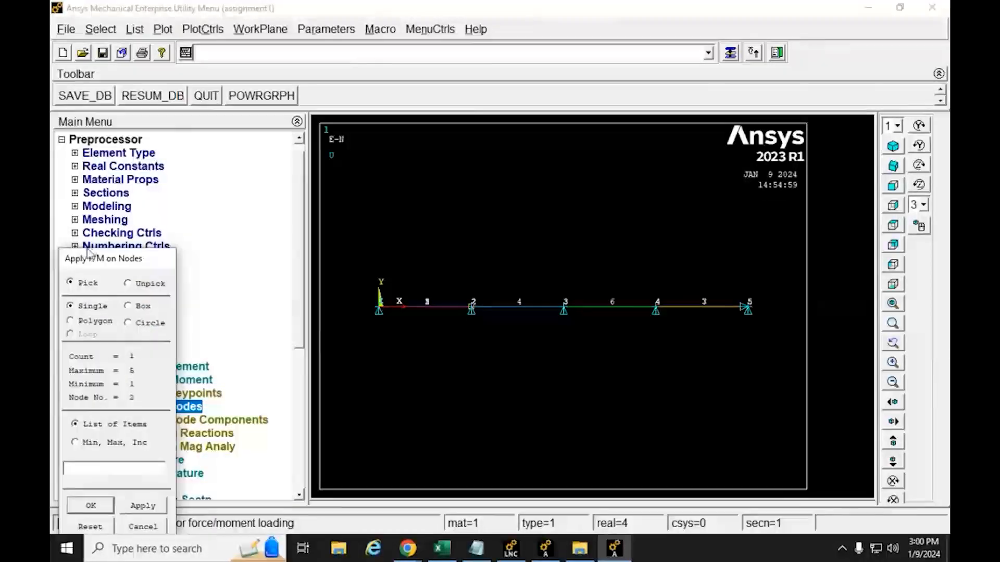
pyautogui.moveTo(96, 258); pyautogui.dragTo(254, 68)
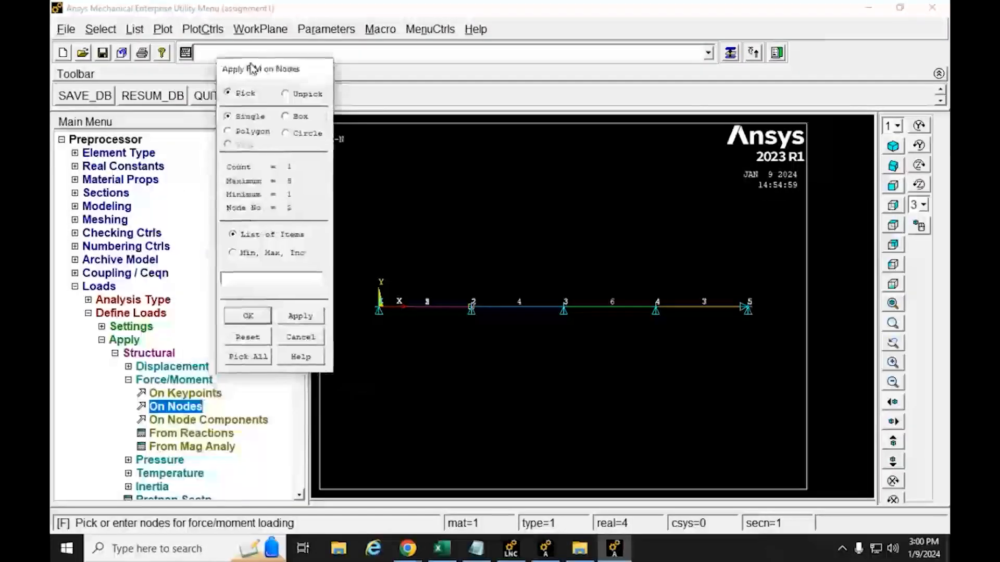
pyautogui.click(249, 316)
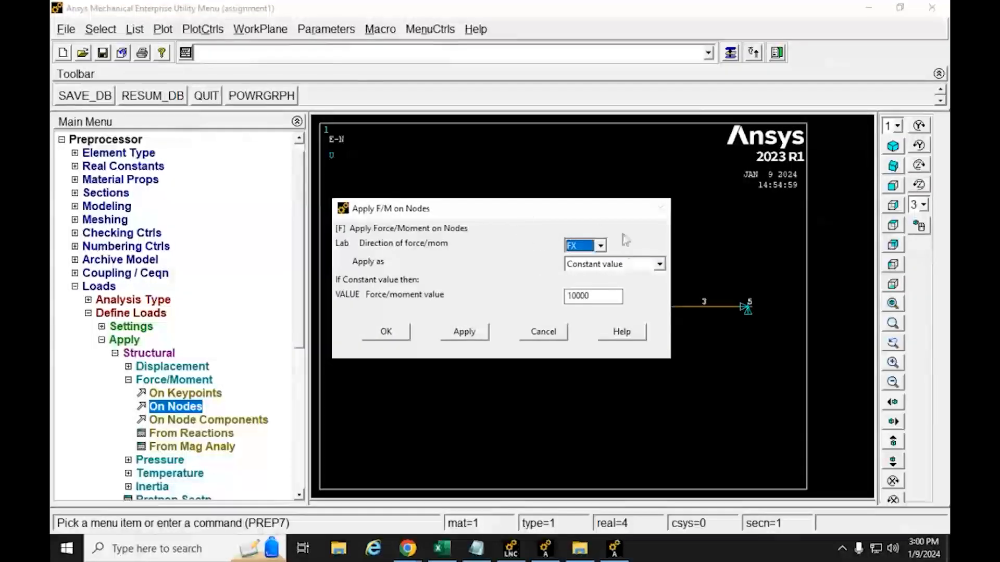
pyautogui.doubleClick(604, 300)
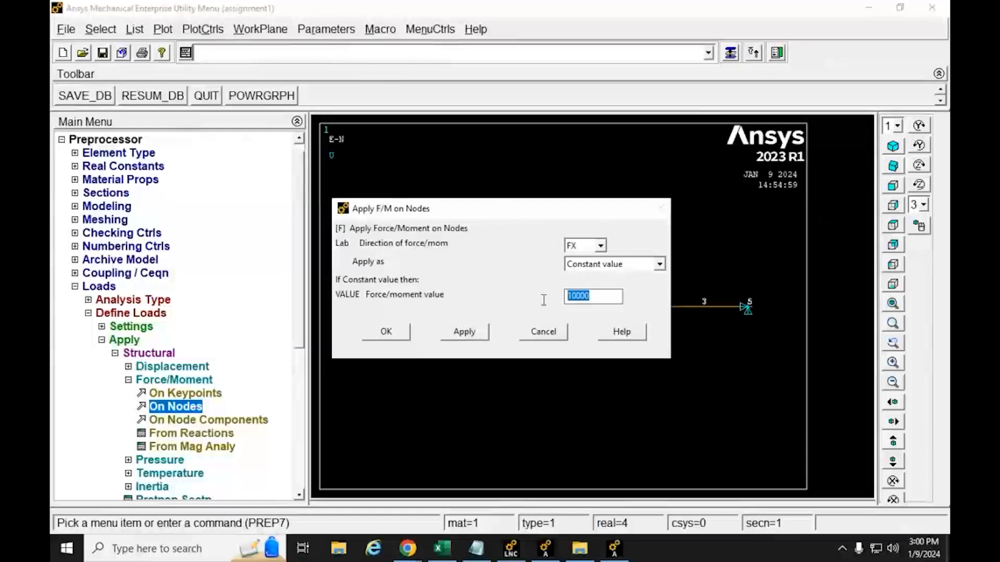
pyautogui.write('-2000')
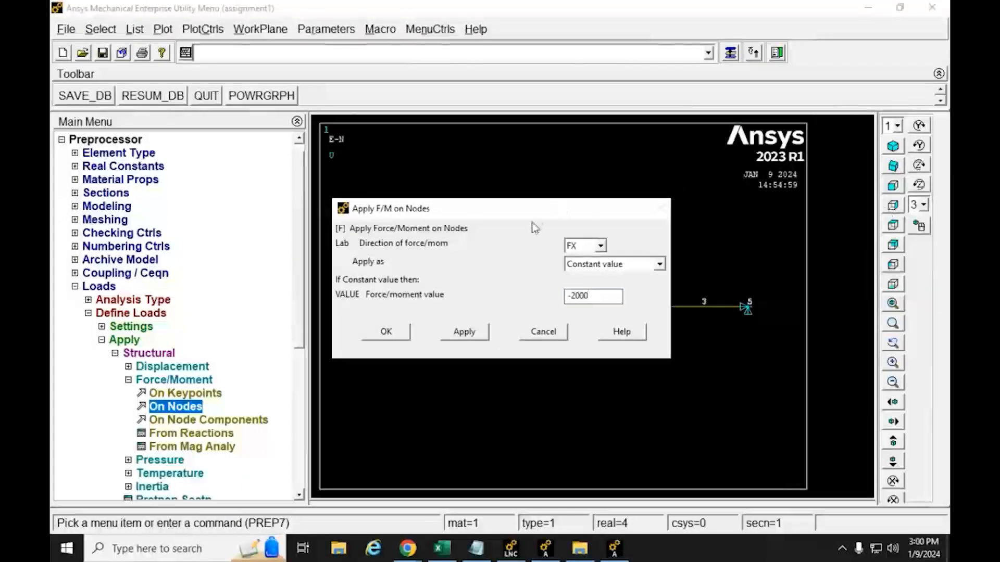
pyautogui.moveTo(515, 210); pyautogui.dragTo(600, 95)
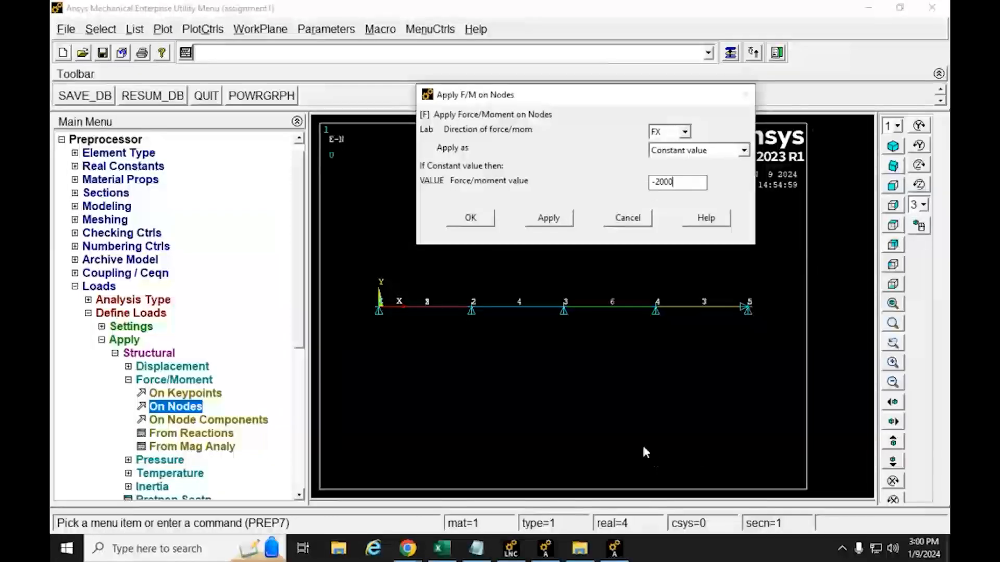
pyautogui.click(471, 218)
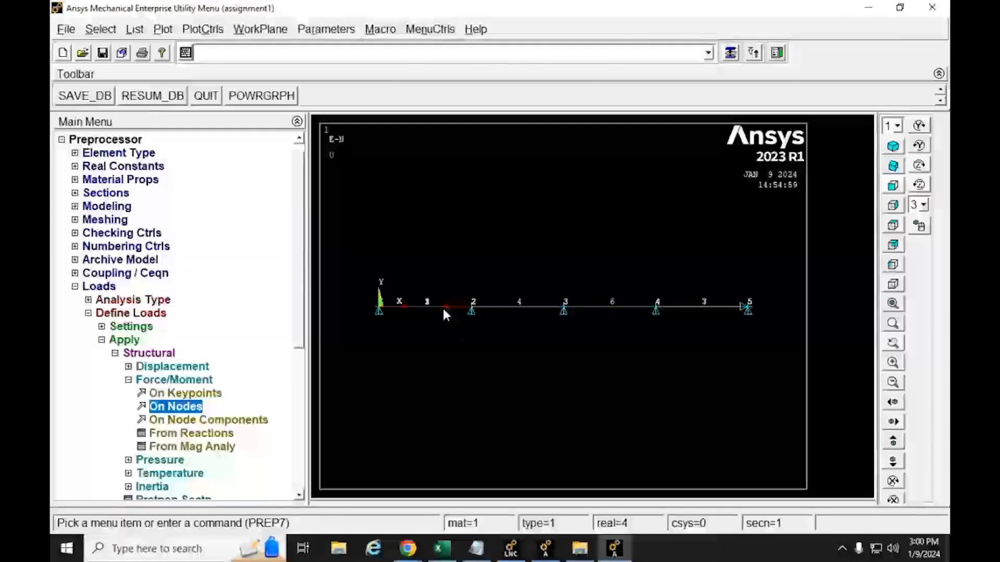
# Check force F4 in the assignment PDF in Chrome, then apply a constant FX force of 5000 at node 4 in Ansys.
pyautogui.click(408, 549)
pyautogui.click(382, 524)
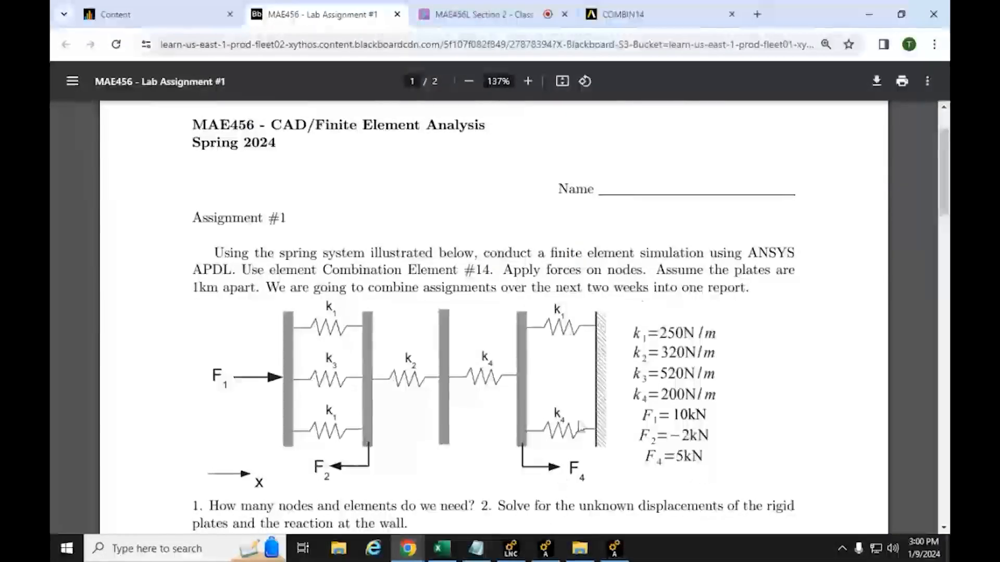
pyautogui.click(874, 9)
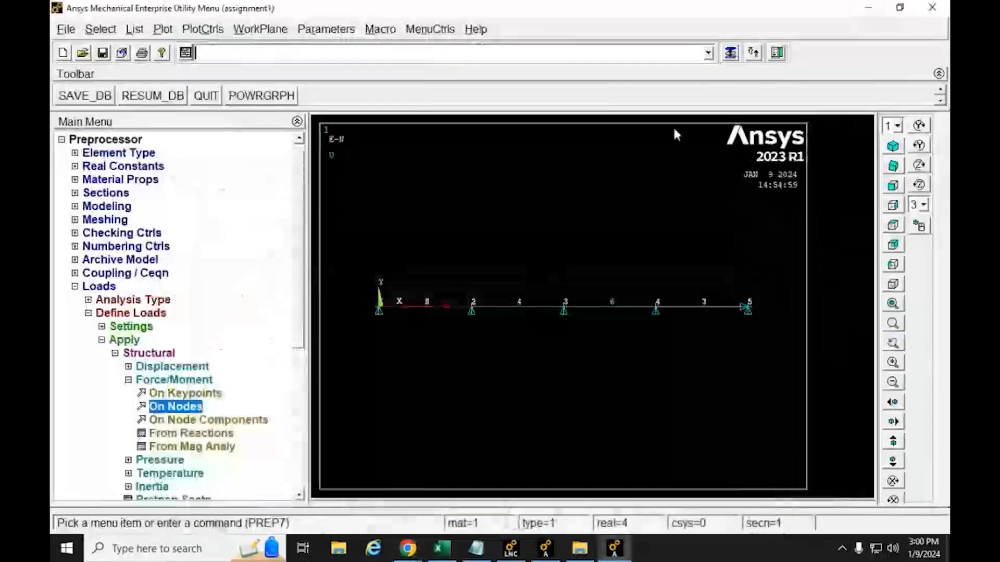
pyautogui.click(167, 411)
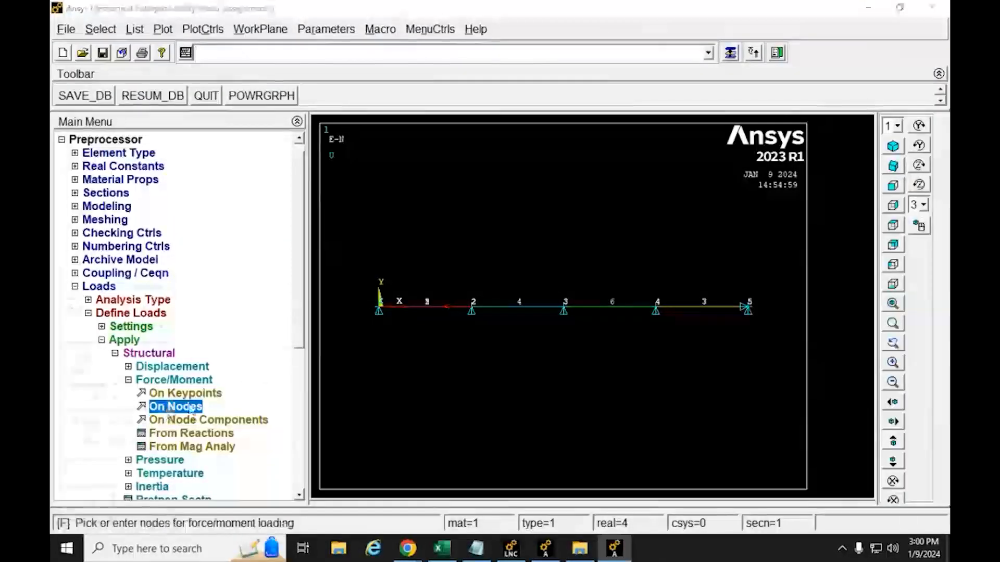
pyautogui.click(656, 308)
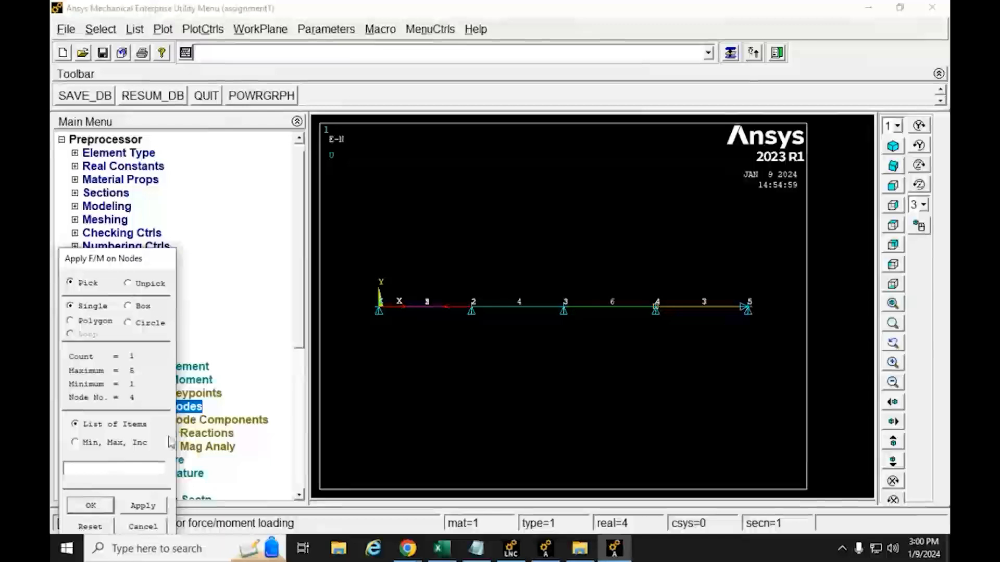
pyautogui.click(105, 509)
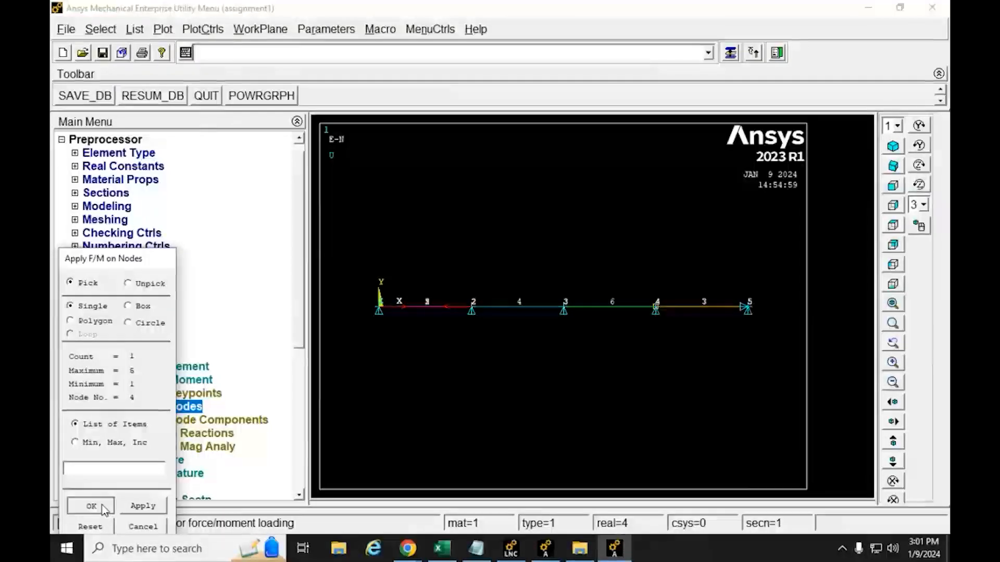
pyautogui.moveTo(609, 293); pyautogui.dragTo(564, 300)
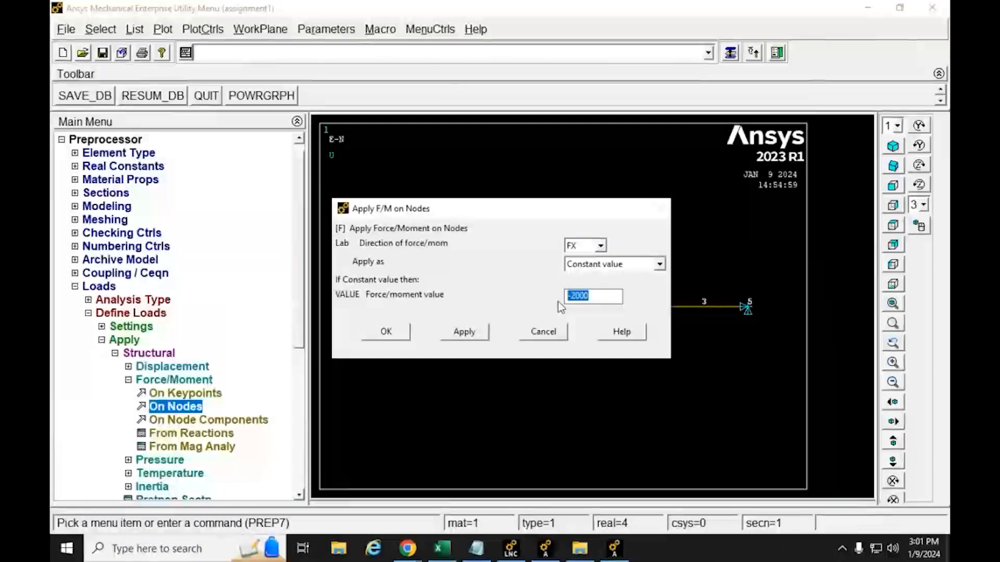
pyautogui.write('500')
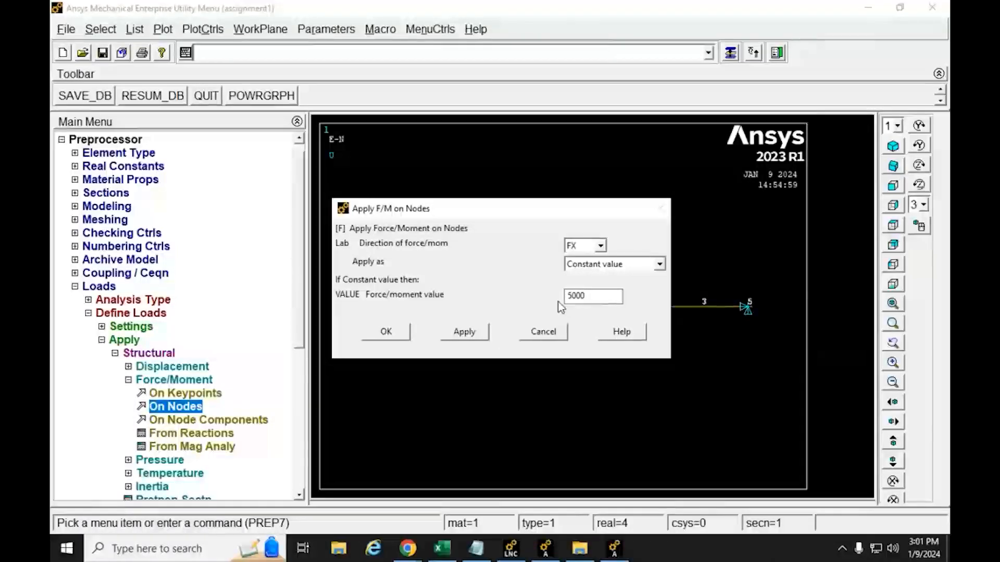
pyautogui.click(386, 334)
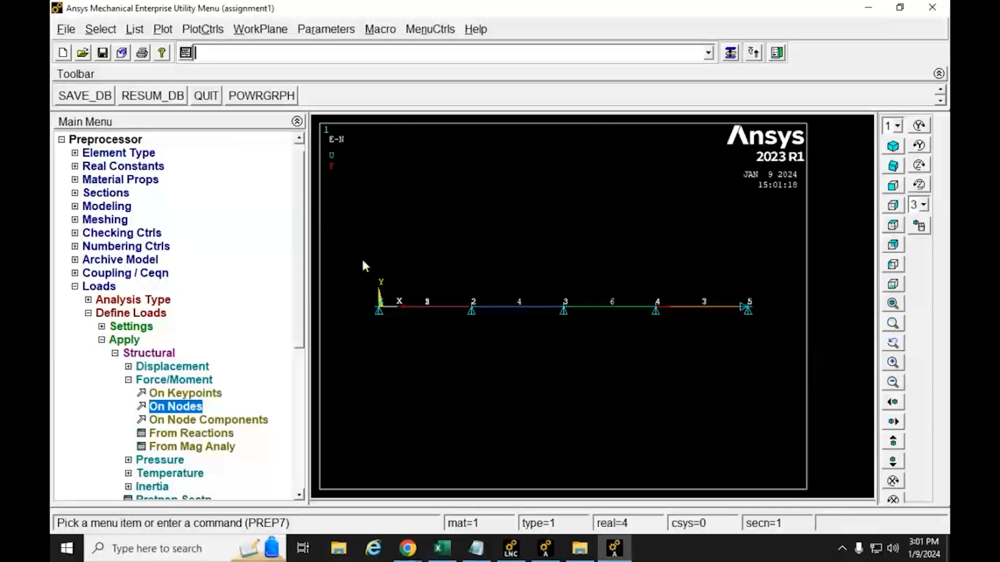
# Leave the preprocessor and define a new analysis of type Static for the solution.
pyautogui.click(121, 340)
pyautogui.click(90, 314)
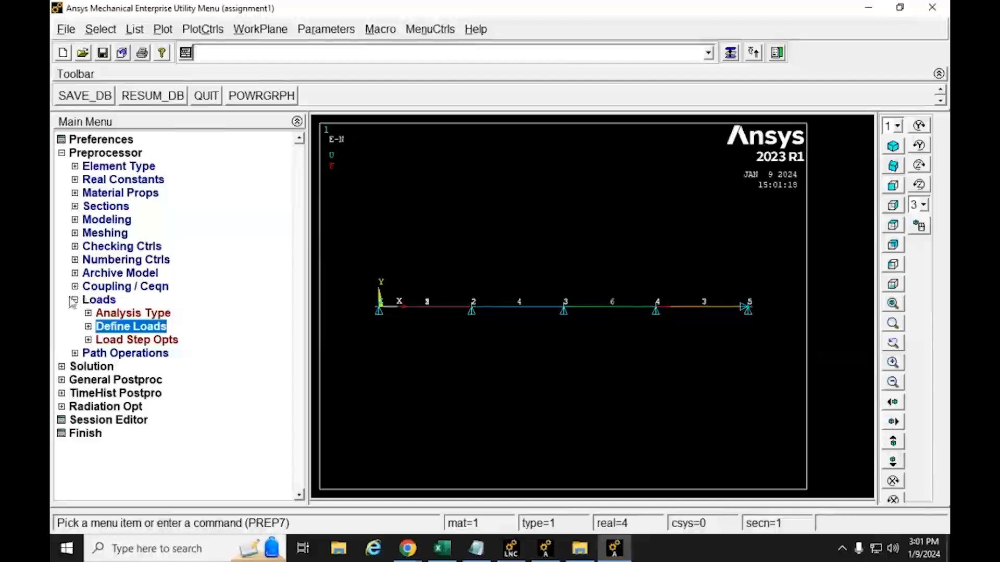
pyautogui.click(75, 301)
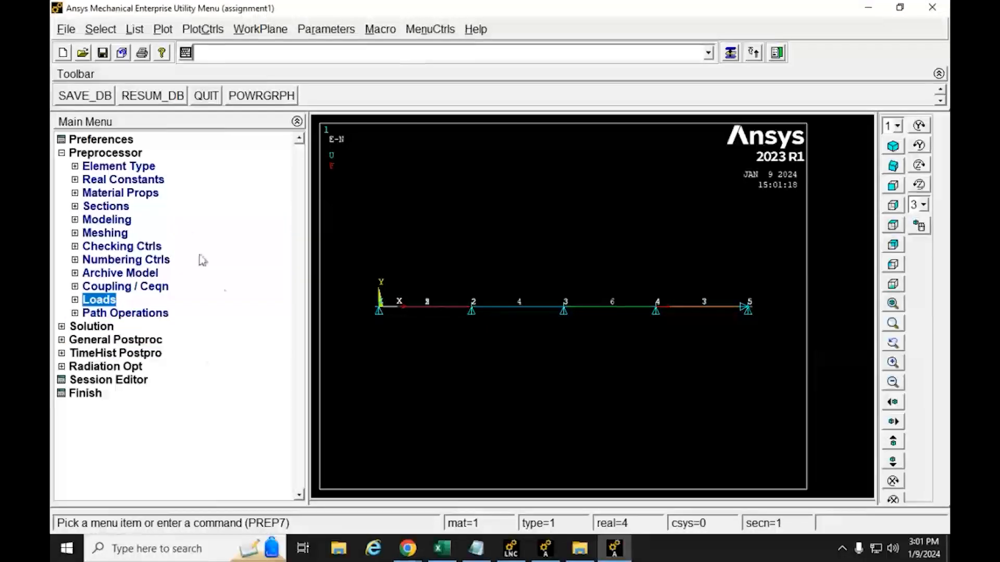
pyautogui.click(62, 154)
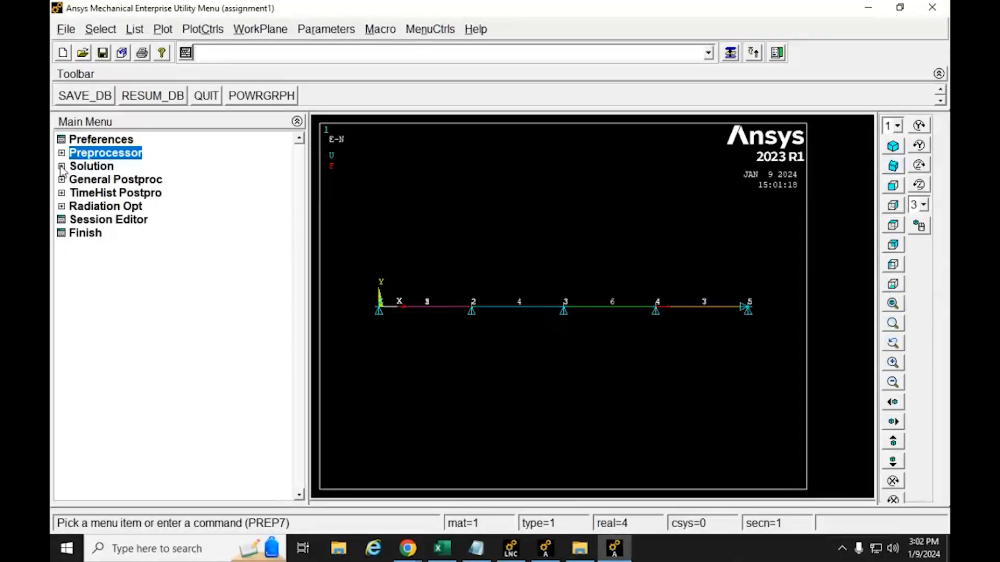
pyautogui.click(62, 166)
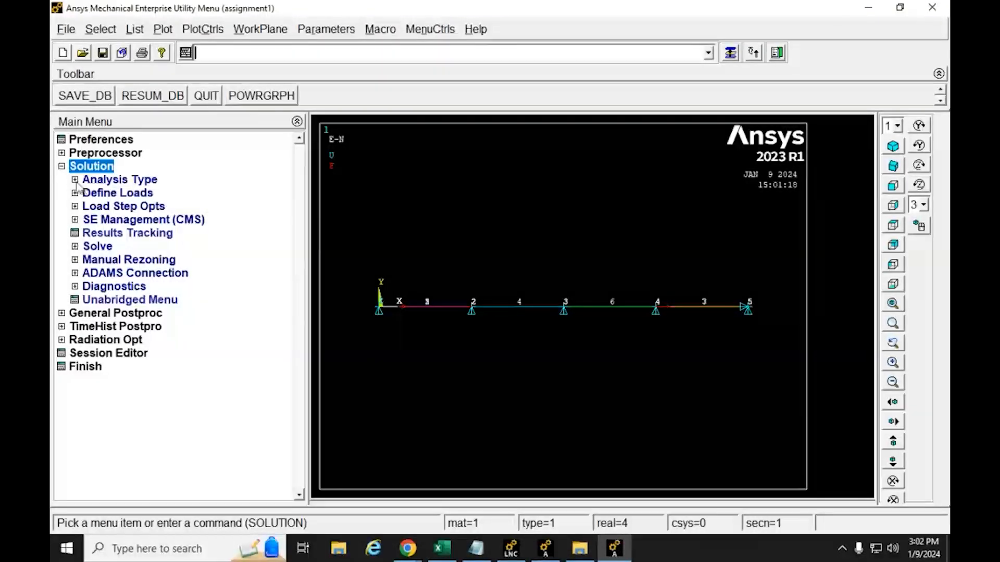
pyautogui.click(75, 180)
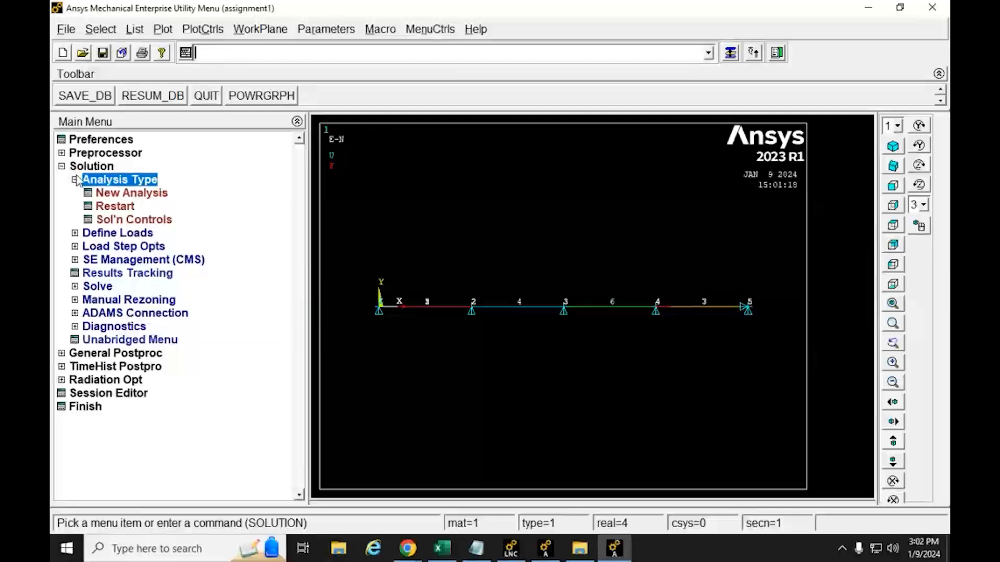
pyautogui.click(131, 194)
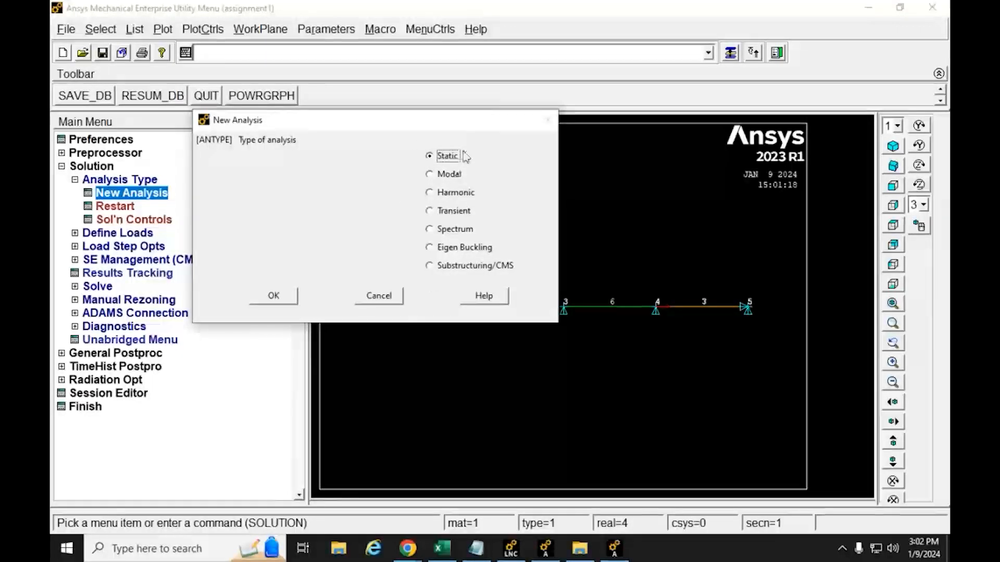
pyautogui.click(282, 302)
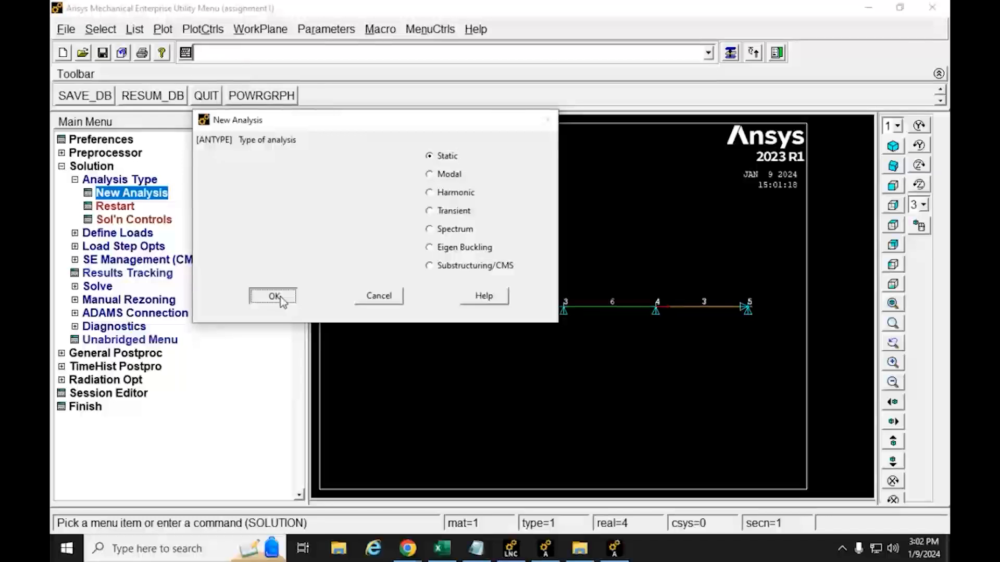
# Review the status summary of the current load step and solve it.
pyautogui.click(76, 181)
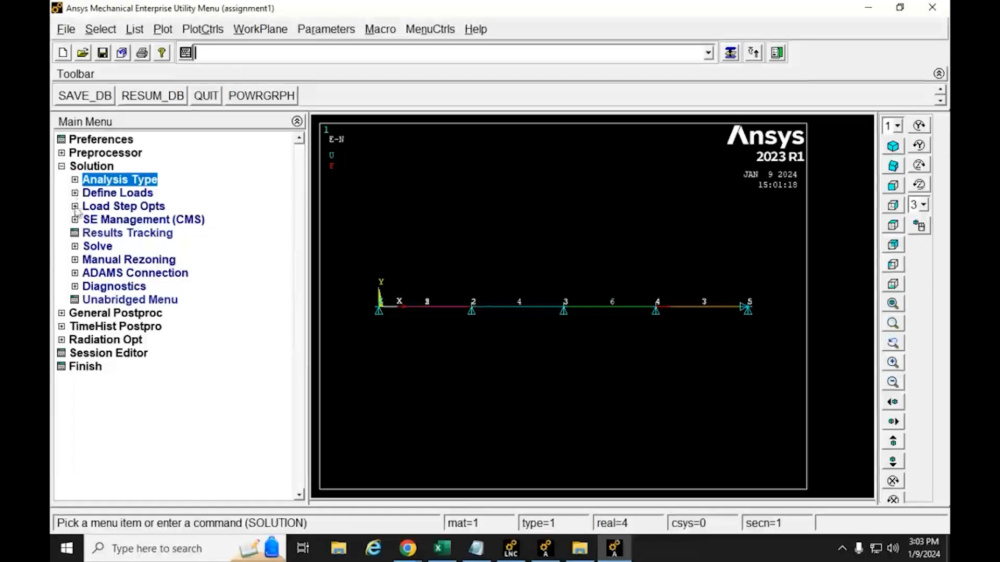
pyautogui.click(75, 247)
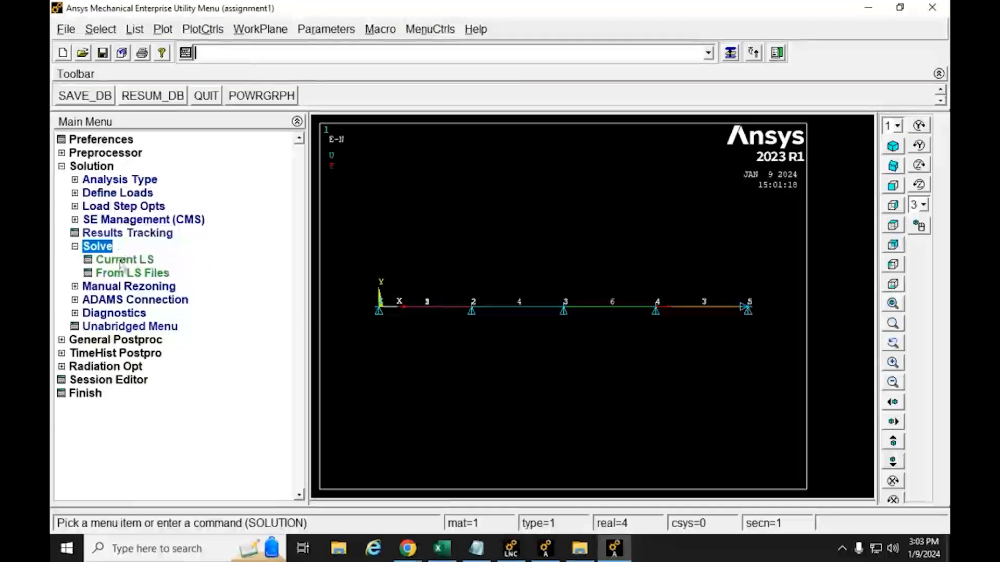
pyautogui.click(95, 264)
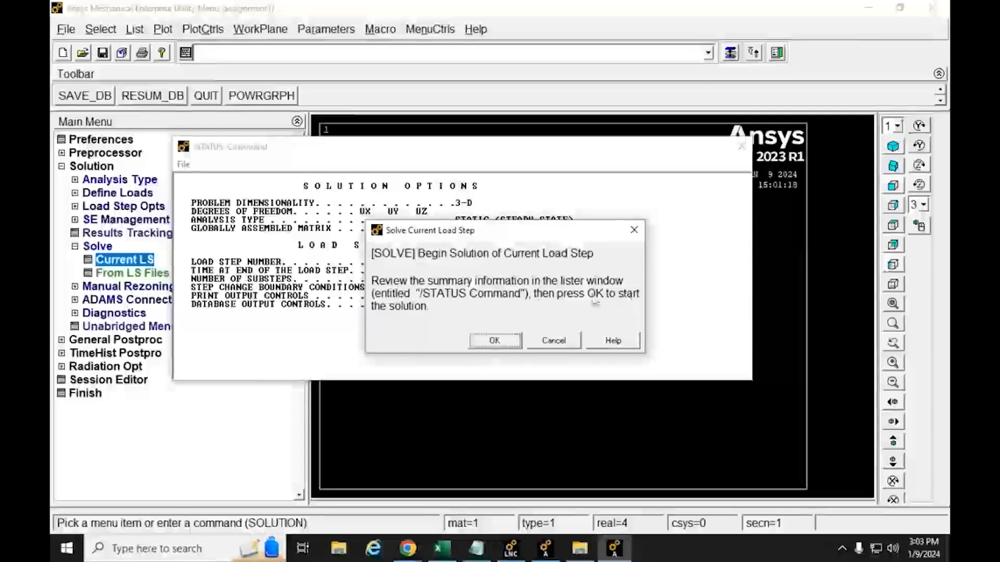
pyautogui.moveTo(444, 238); pyautogui.dragTo(320, 267)
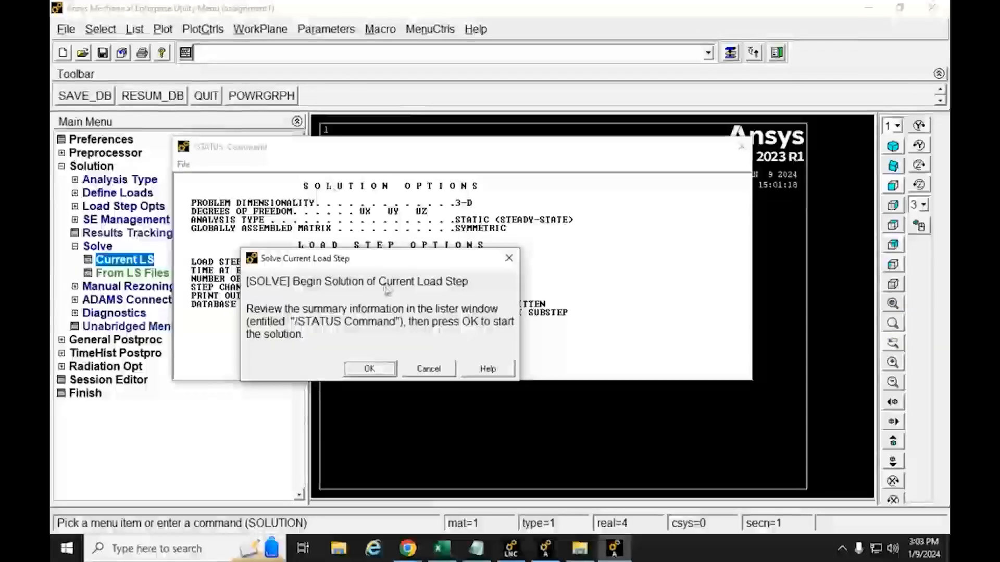
pyautogui.moveTo(368, 264); pyautogui.dragTo(423, 236)
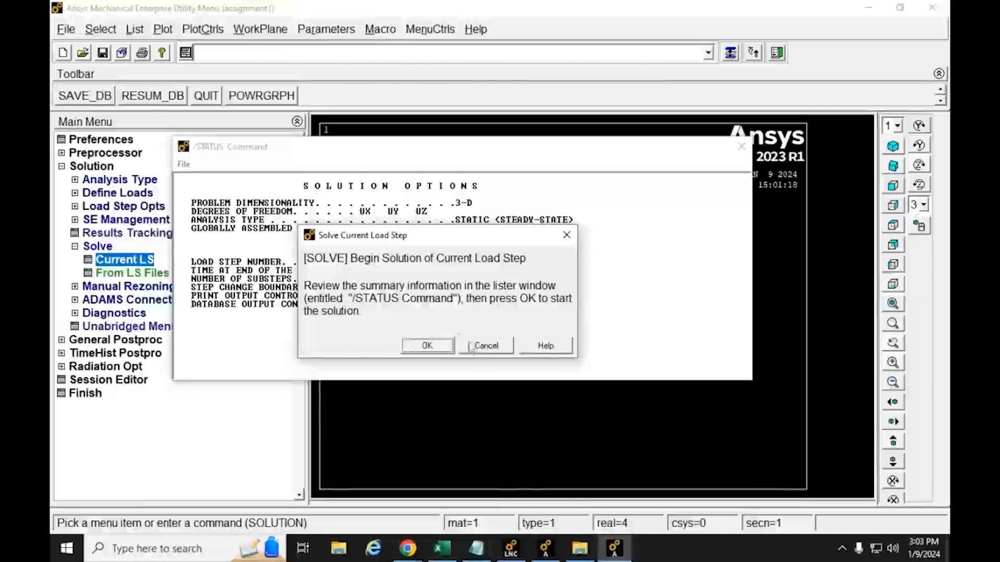
pyautogui.click(421, 350)
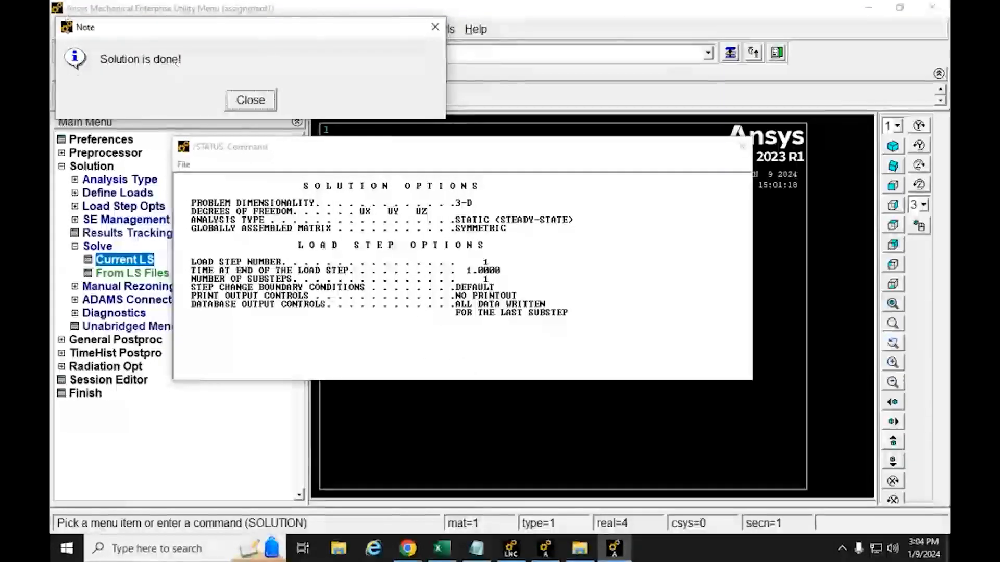
# Check the solver messages in the output window, then close the solution note and the status listing.
pyautogui.click(545, 548)
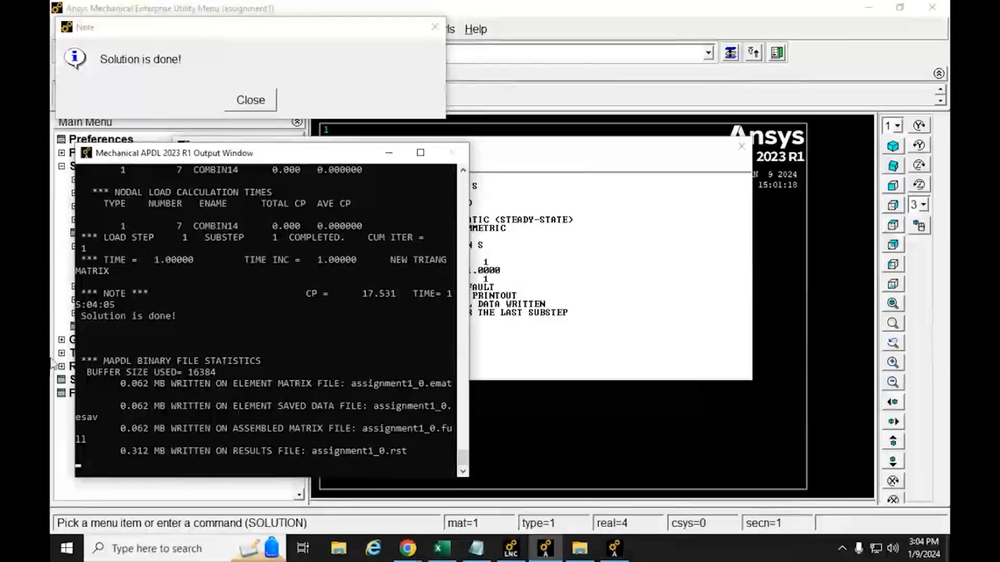
pyautogui.click(328, 62)
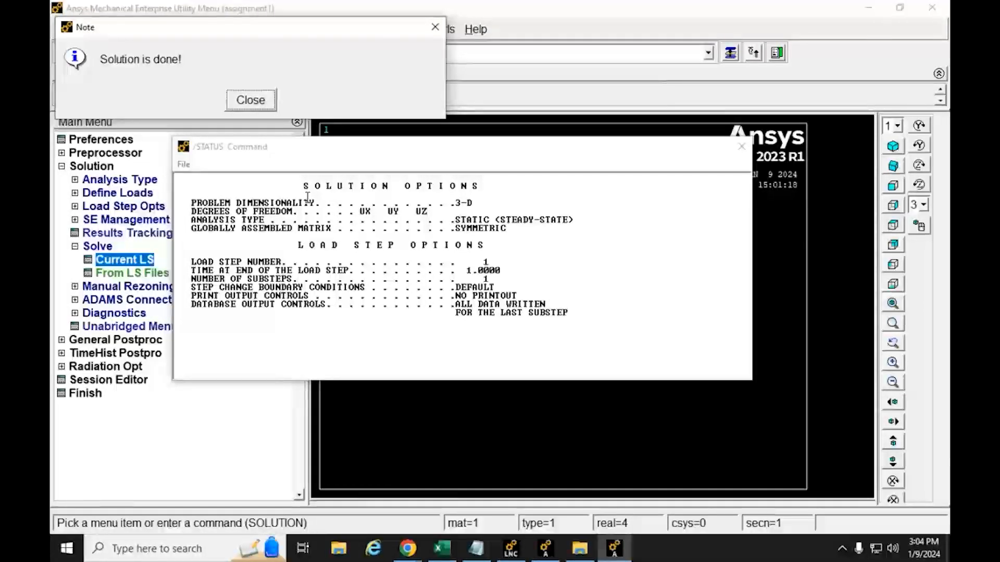
pyautogui.click(251, 101)
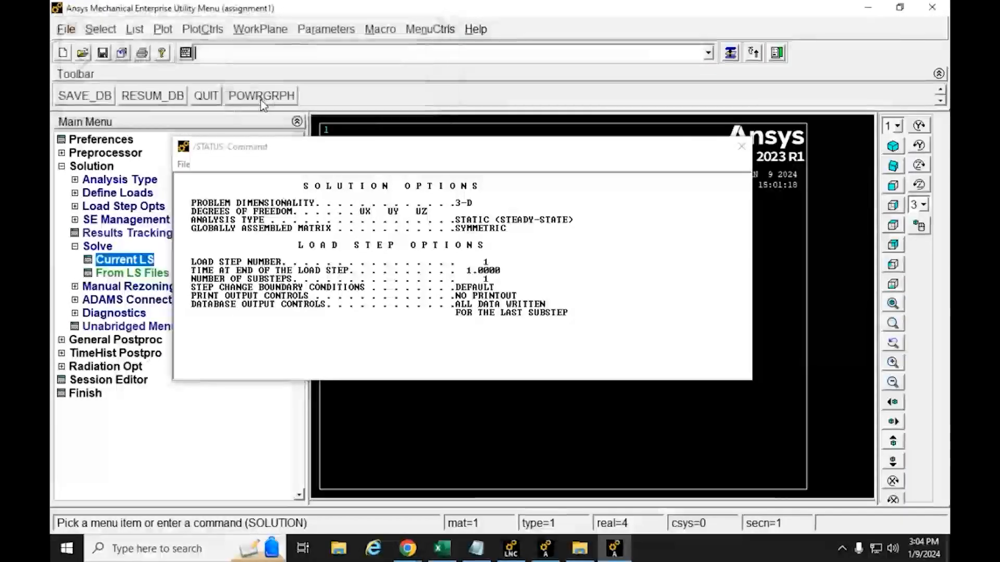
pyautogui.click(748, 146)
# List the nodal DOF solution for the X-component of displacement in the general postprocessor.
pyautogui.click(74, 246)
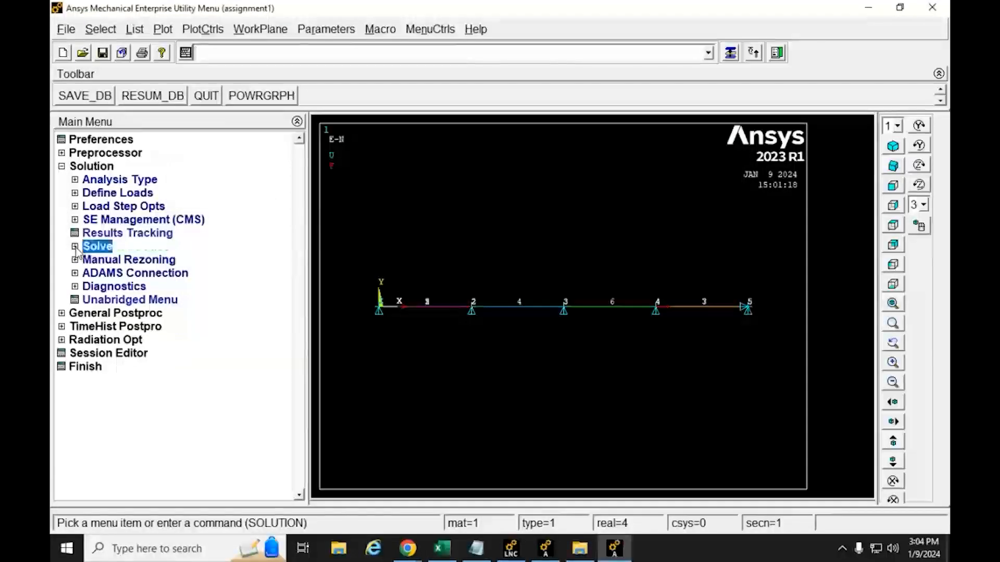
pyautogui.click(61, 166)
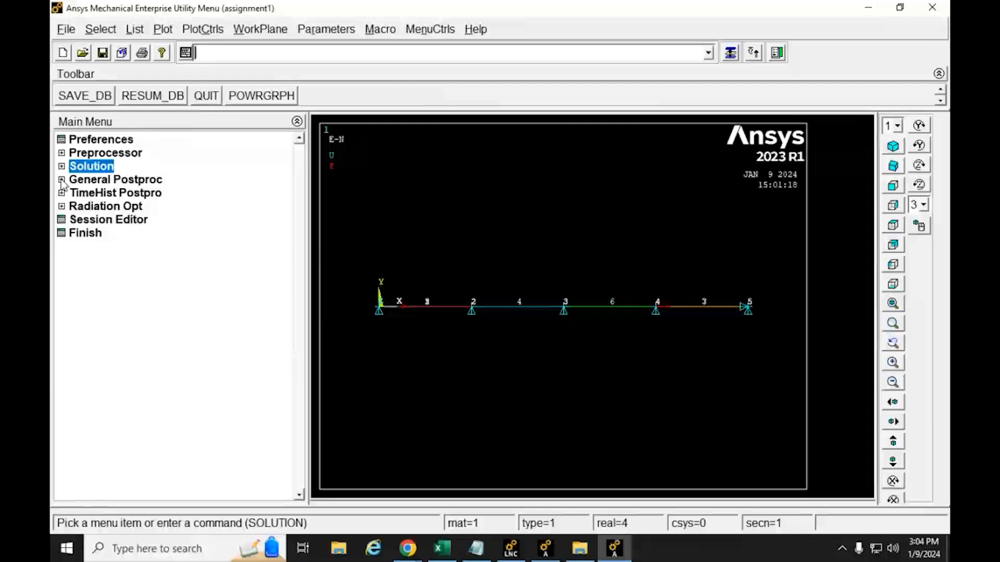
pyautogui.click(62, 179)
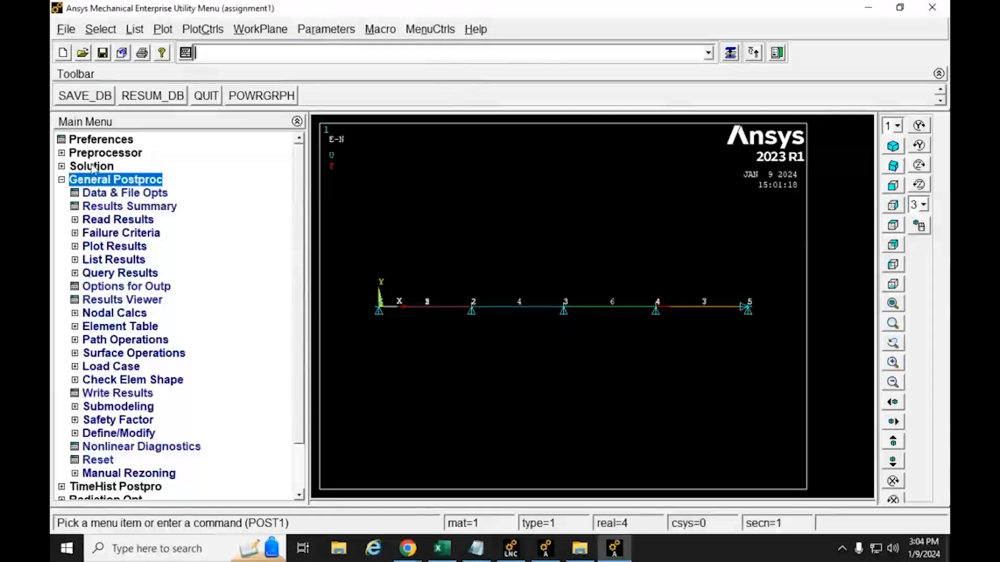
pyautogui.click(75, 260)
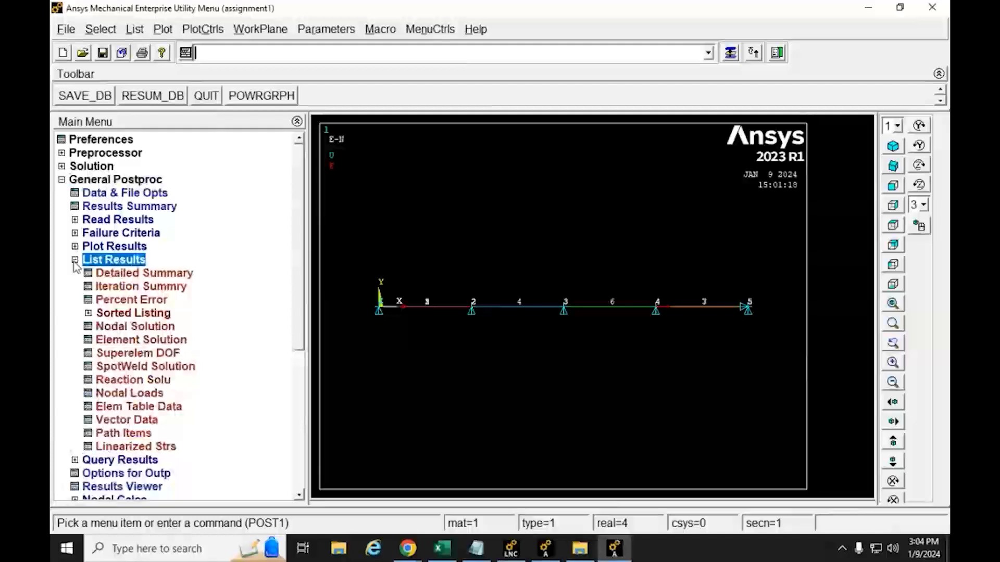
pyautogui.click(91, 332)
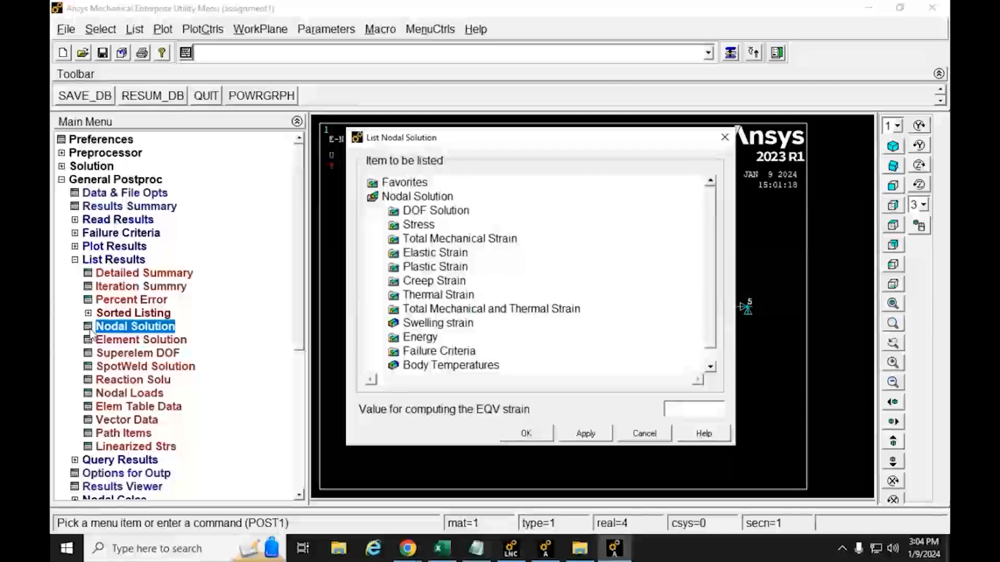
pyautogui.click(402, 214)
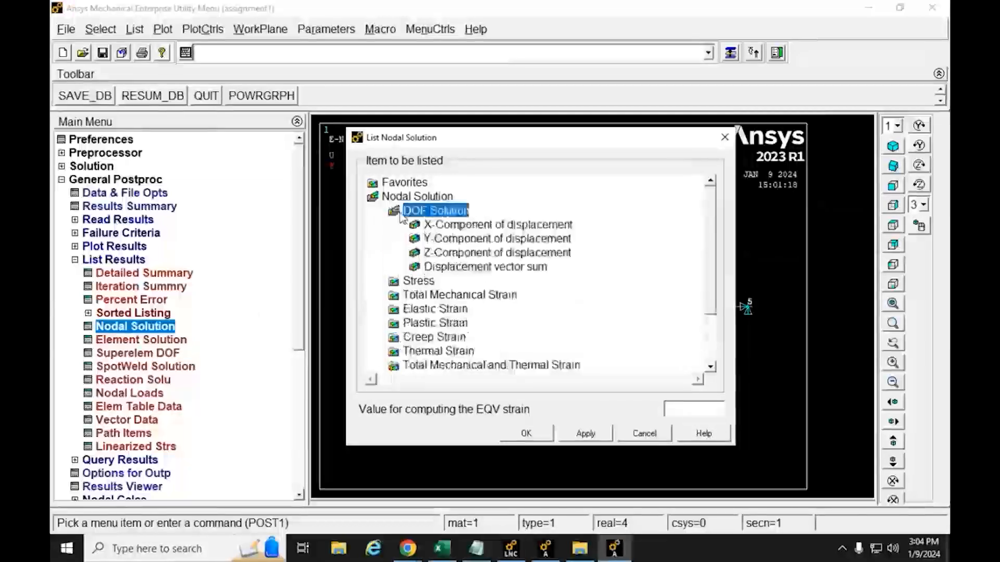
pyautogui.click(436, 229)
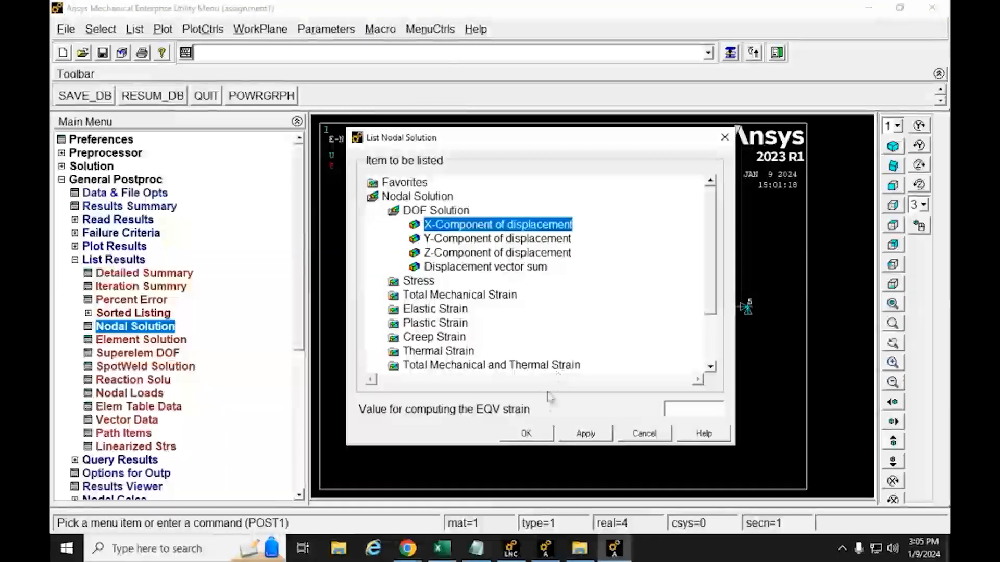
pyautogui.click(526, 434)
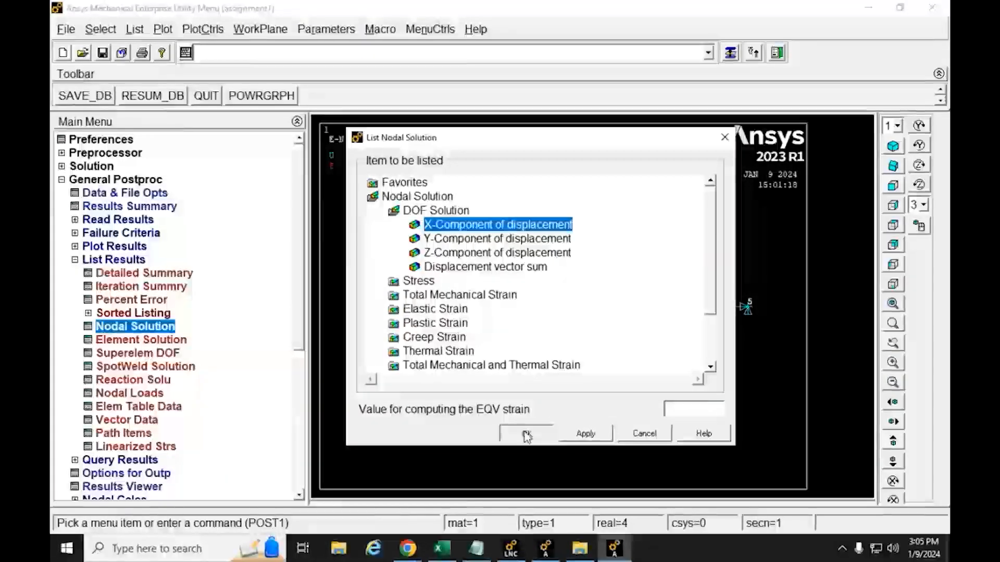
# Move the nodal listing clear of the main menu and examine the UX displacements of nodes 1 to 5.
pyautogui.moveTo(311, 149); pyautogui.dragTo(446, 130)
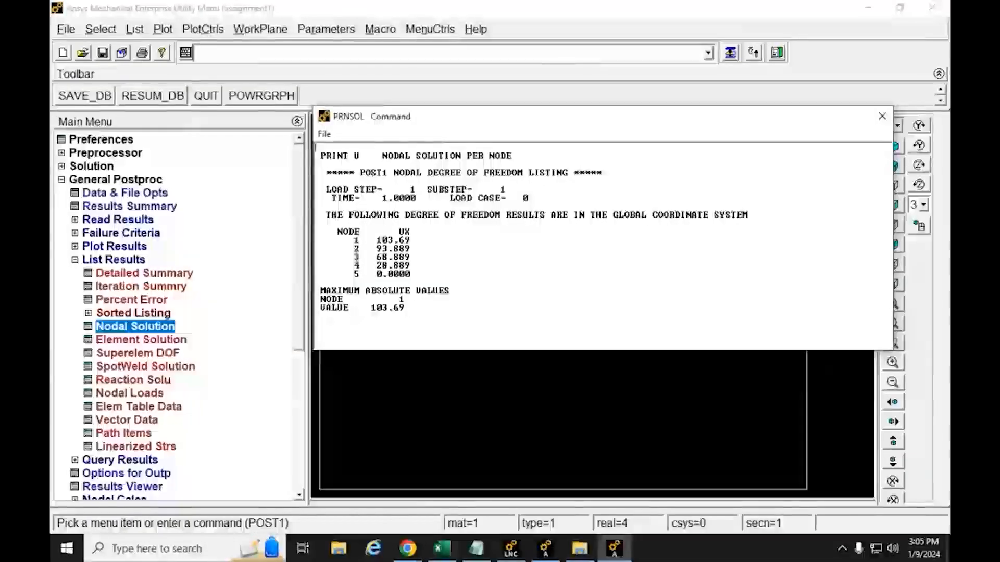
pyautogui.doubleClick(409, 233)
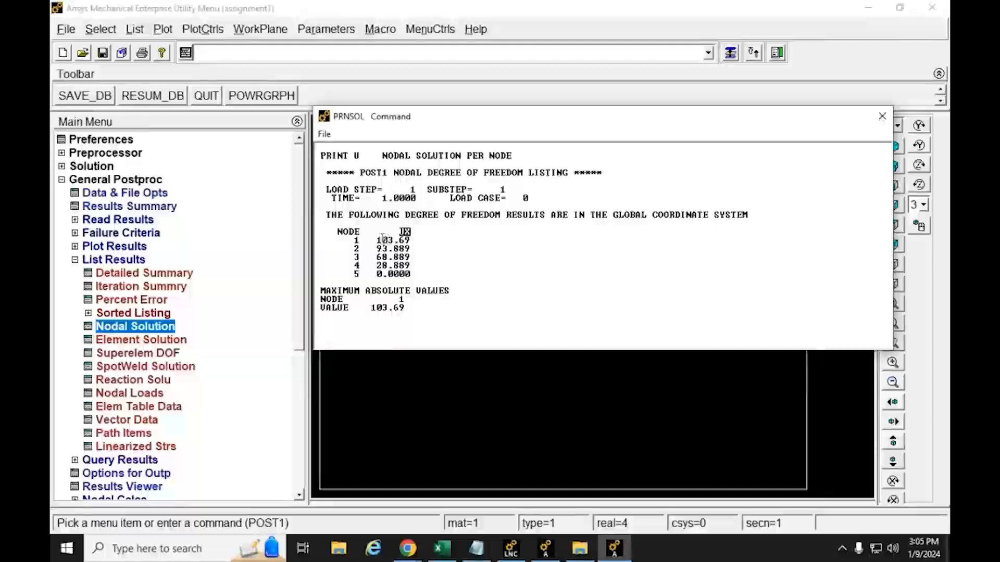
pyautogui.moveTo(377, 241); pyautogui.dragTo(411, 277)
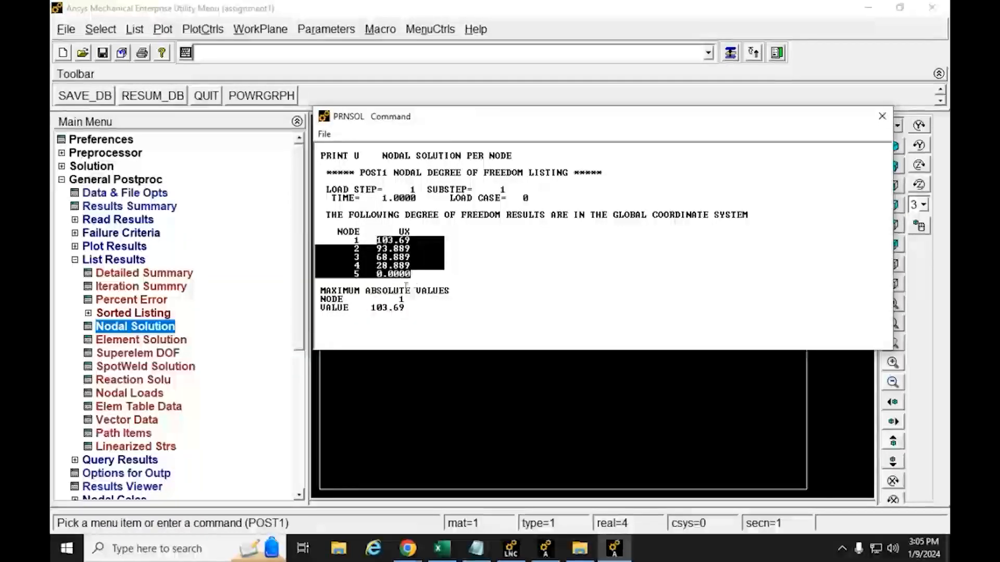
# Examine the UX displacements of nodes 1 and 5 with the listing moved clear of the model, then close the listing.
pyautogui.click(398, 297)
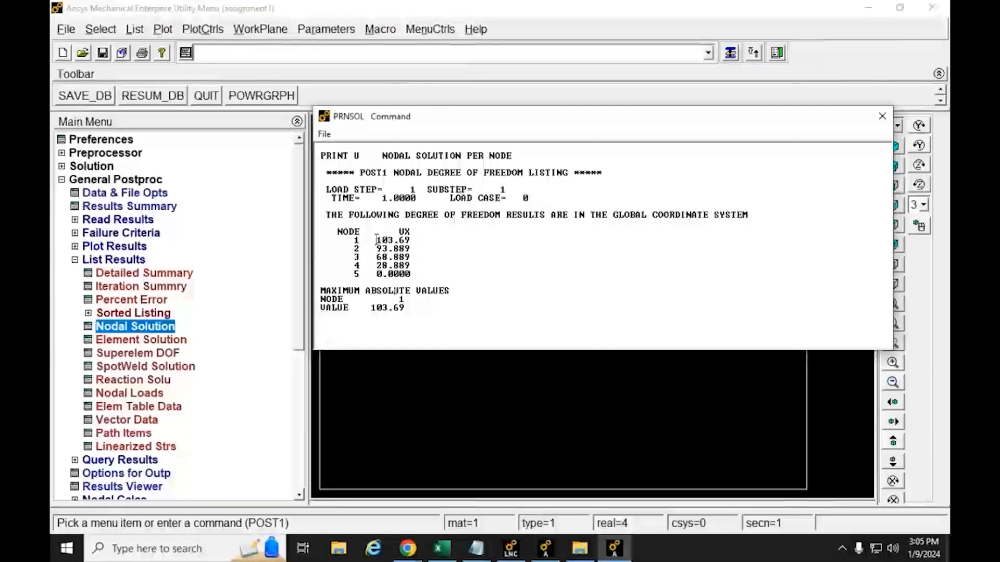
pyautogui.moveTo(375, 240); pyautogui.dragTo(413, 239)
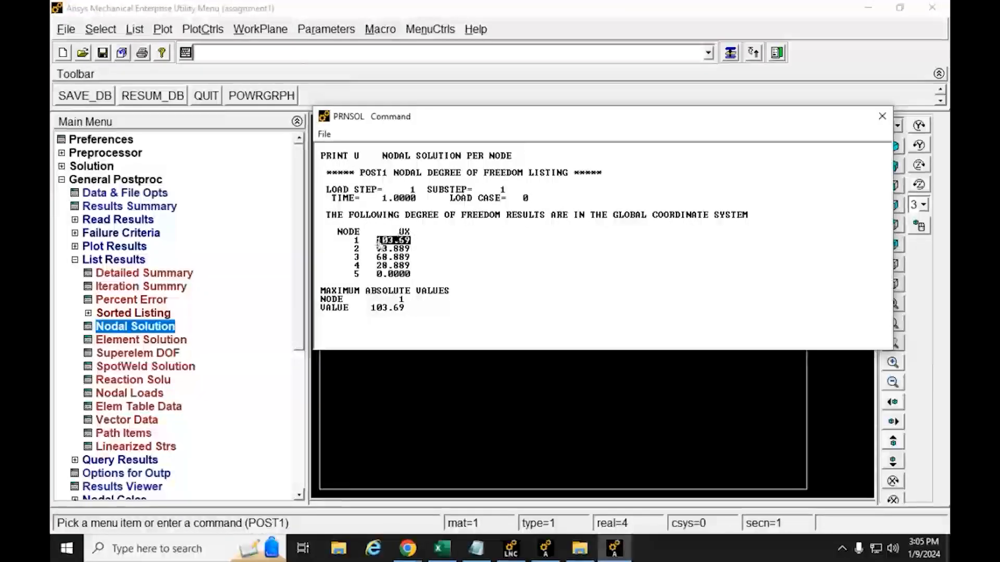
pyautogui.moveTo(376, 240); pyautogui.dragTo(415, 241)
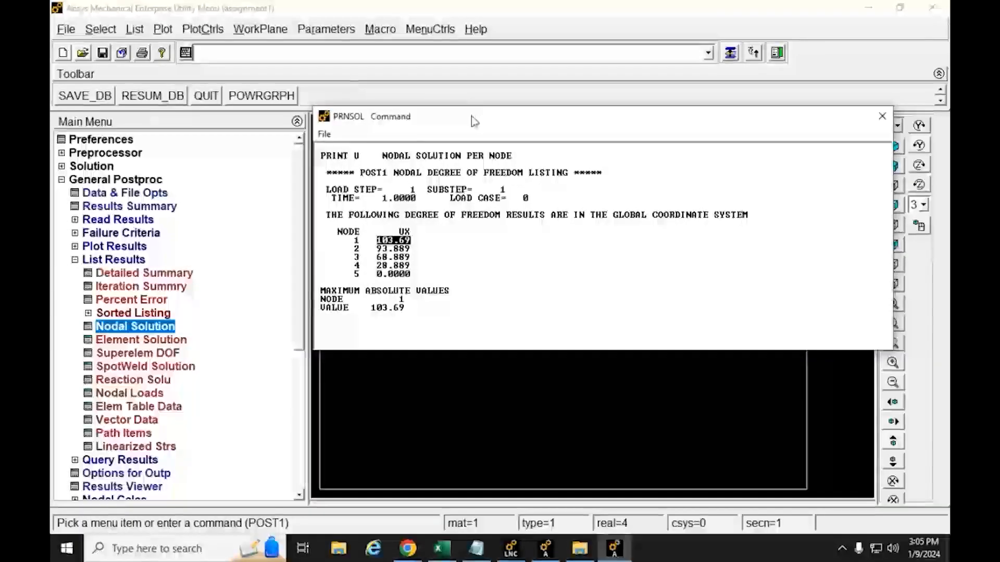
pyautogui.moveTo(474, 122); pyautogui.dragTo(511, 56)
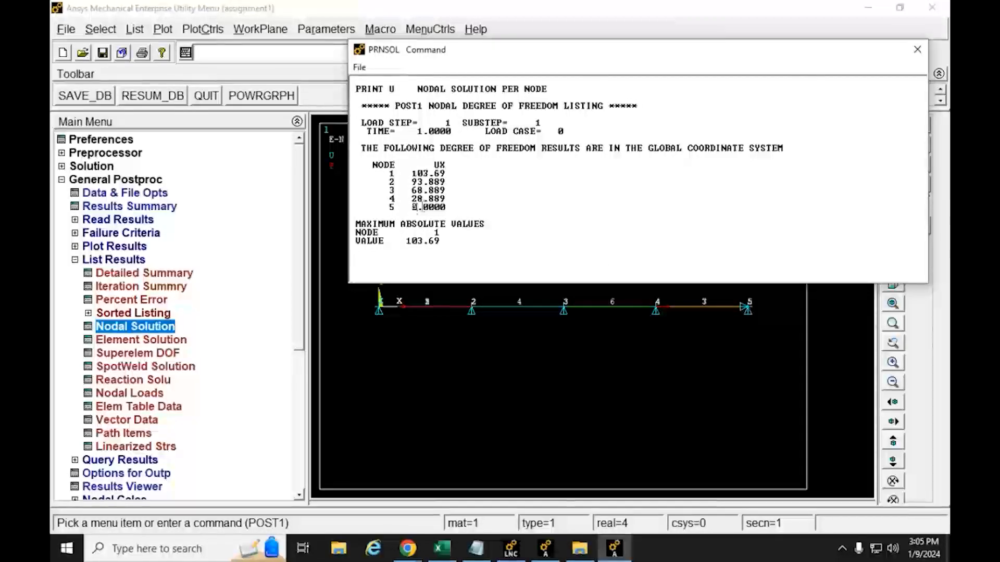
pyautogui.moveTo(411, 208); pyautogui.dragTo(451, 208)
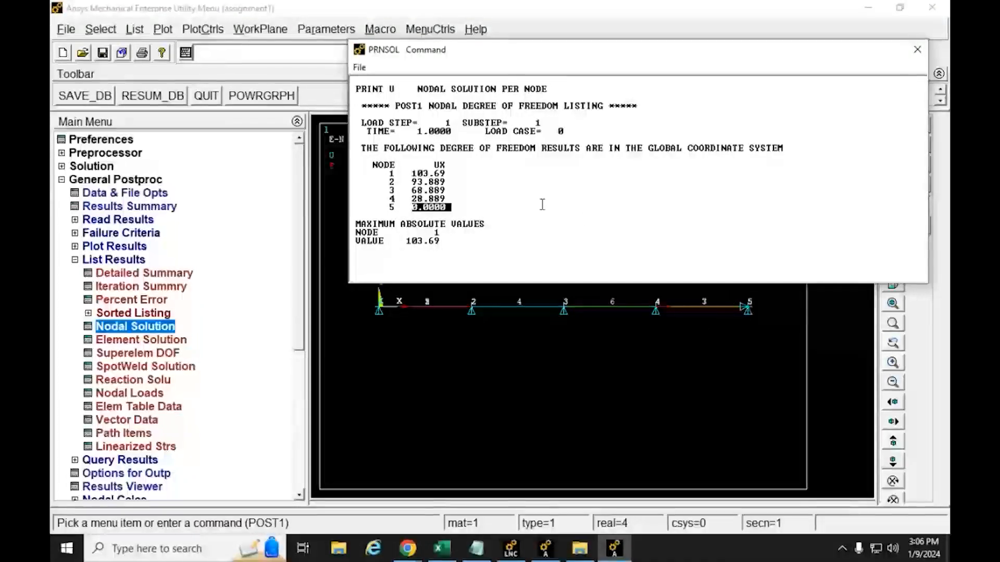
pyautogui.click(919, 52)
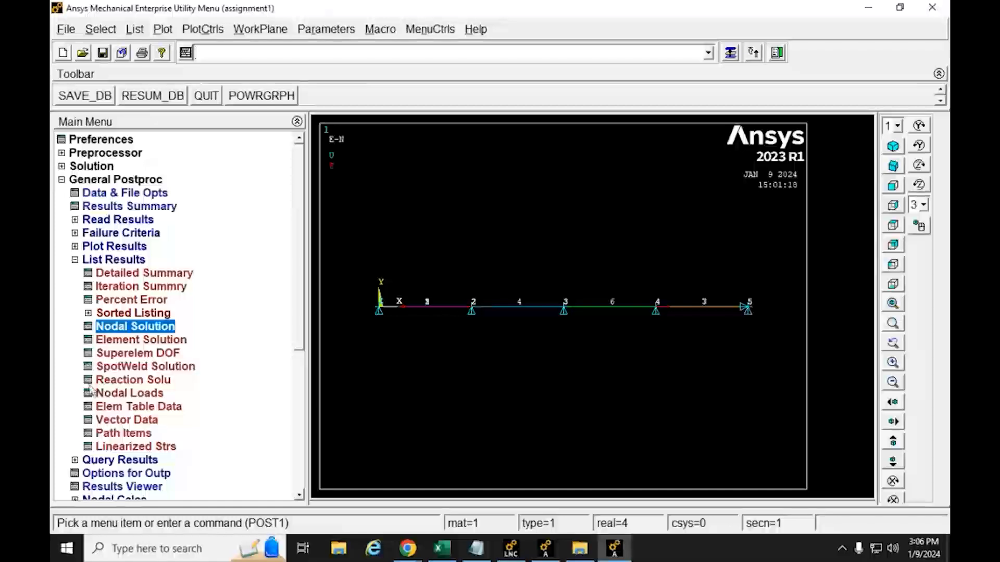
# List the reaction solution for all items and examine the FX reaction at node 5.
pyautogui.click(120, 384)
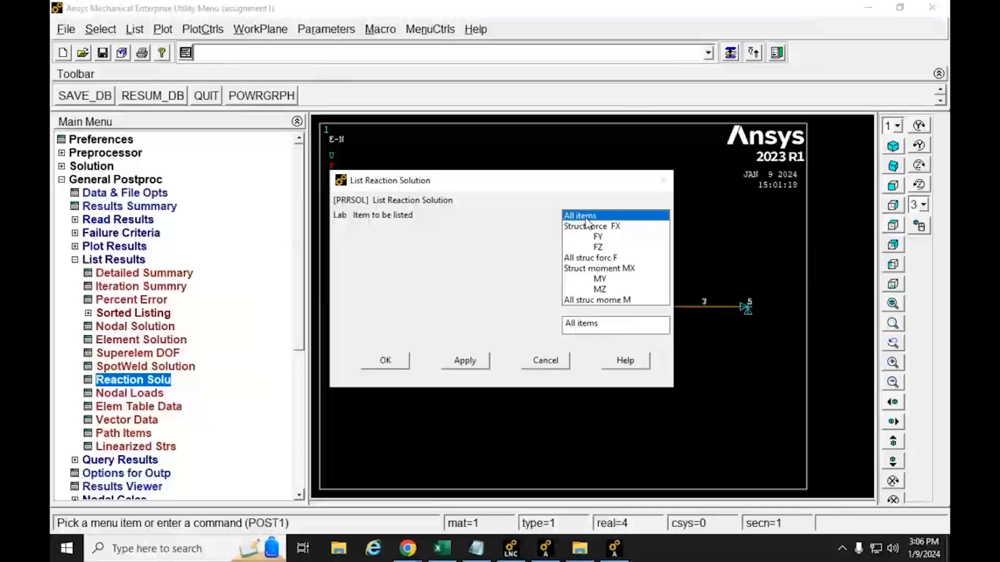
pyautogui.click(390, 366)
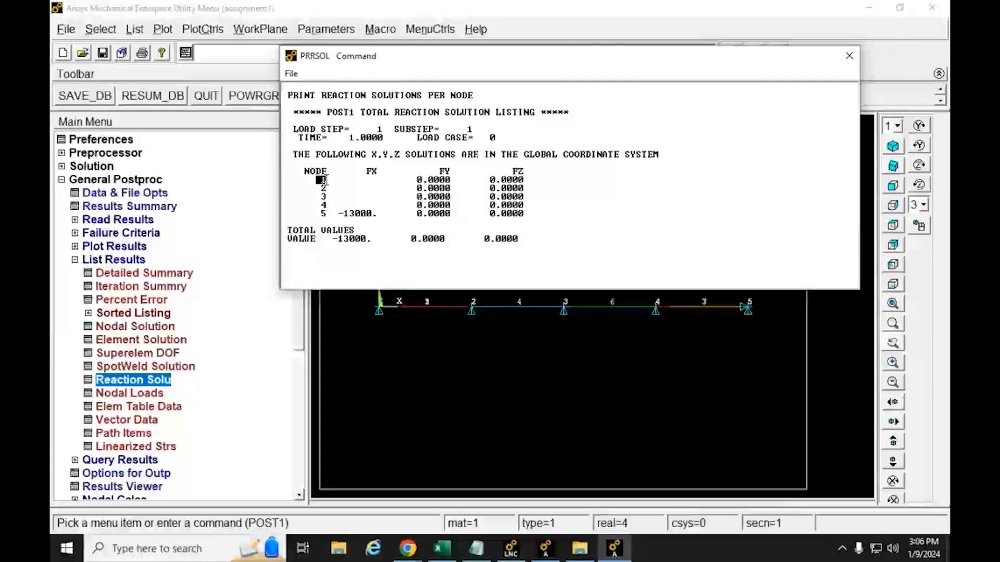
pyautogui.moveTo(318, 179); pyautogui.dragTo(323, 197)
pyautogui.click(324, 197)
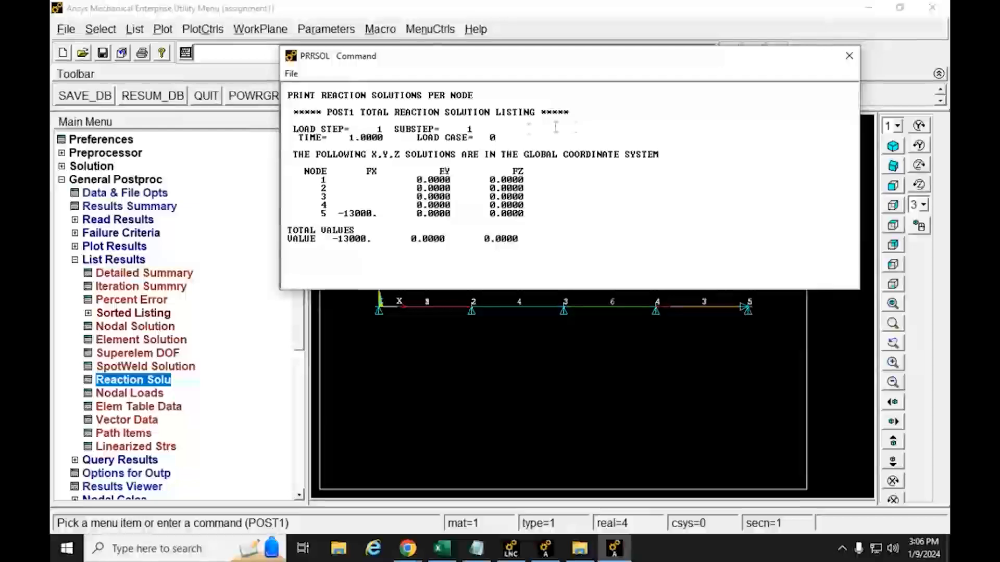
pyautogui.moveTo(527, 204); pyautogui.dragTo(277, 180)
pyautogui.click(326, 211)
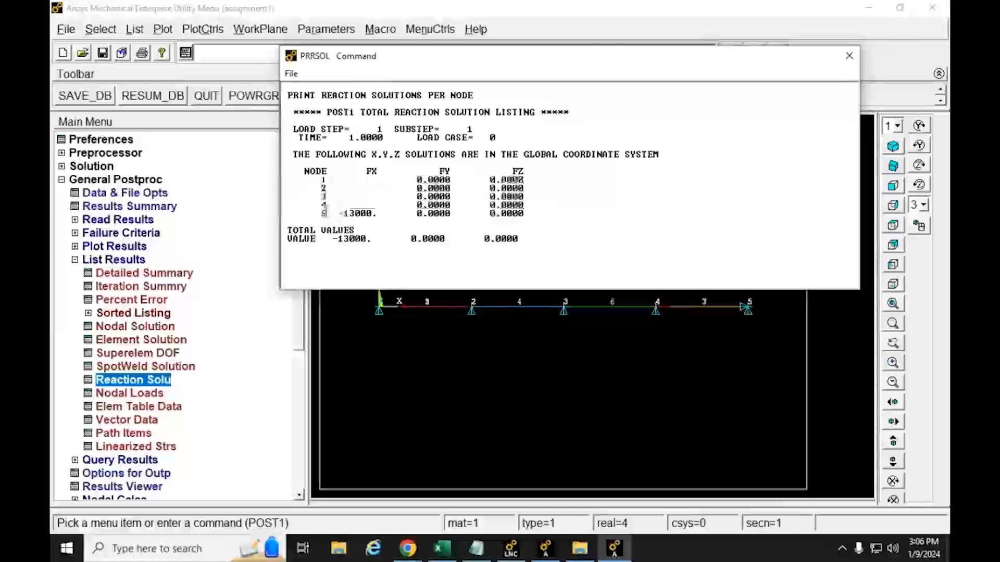
pyautogui.doubleClick(328, 215)
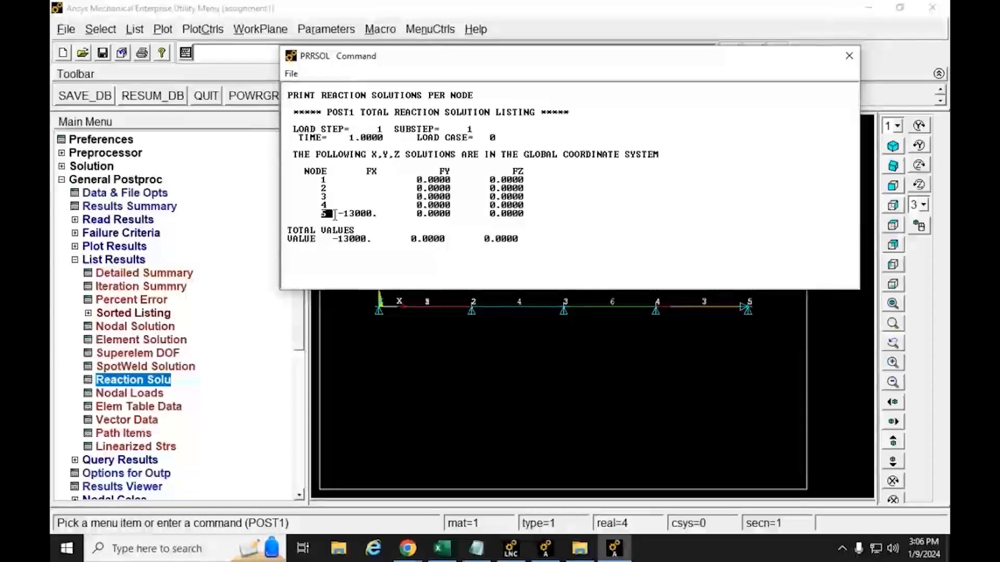
pyautogui.click(325, 215)
pyautogui.moveTo(378, 214); pyautogui.dragTo(333, 215)
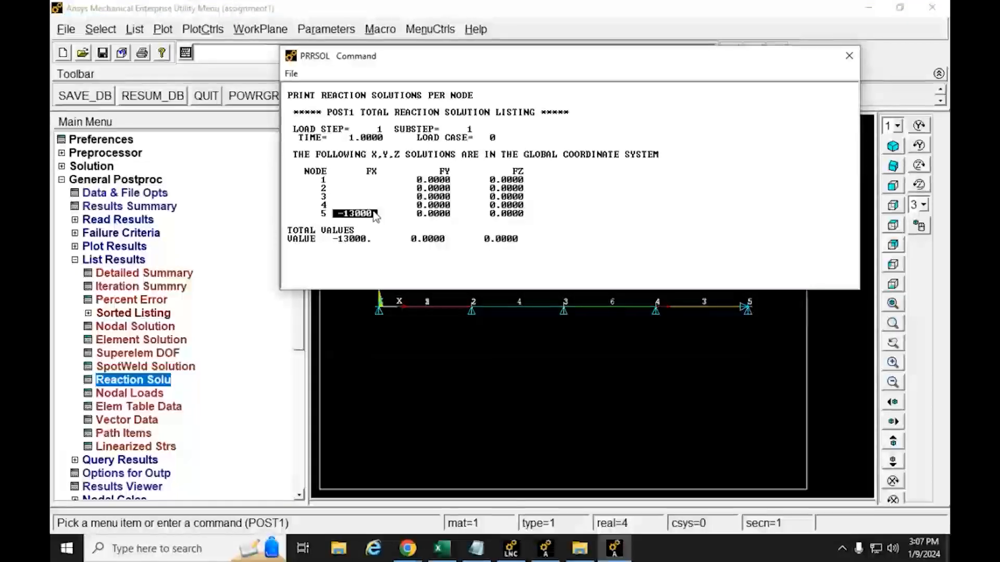
pyautogui.click(388, 234)
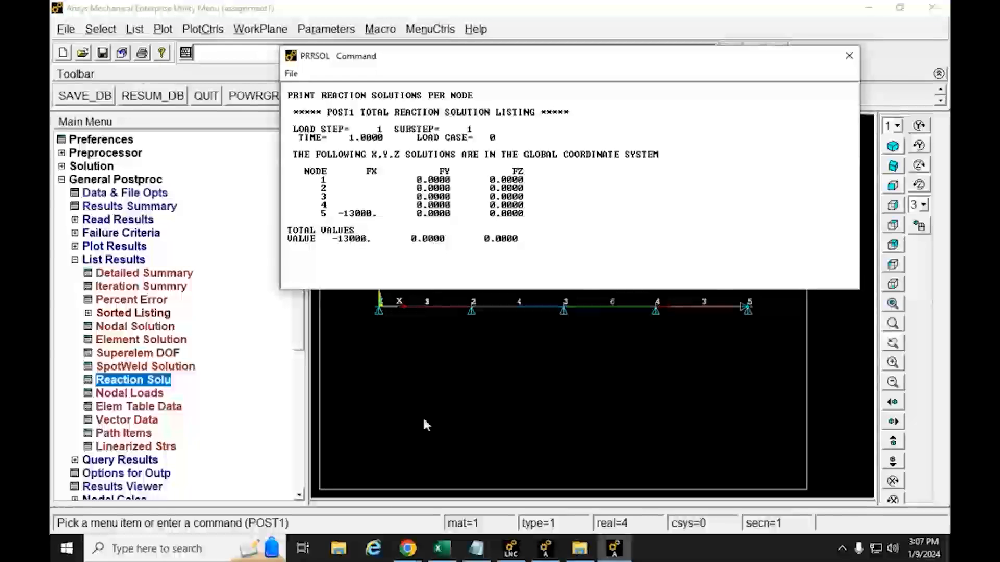
# Compare the node 5 reaction with the wall in the Lab Assignment #1 diagram in Chrome, then close the reaction listing.
pyautogui.moveTo(401, 551)
pyautogui.click(346, 499)
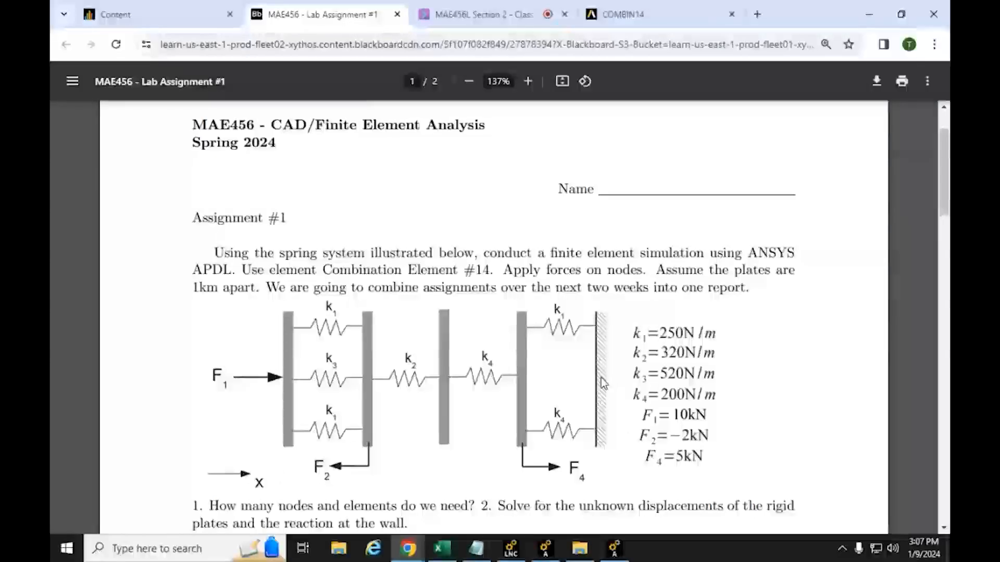
pyautogui.click(869, 14)
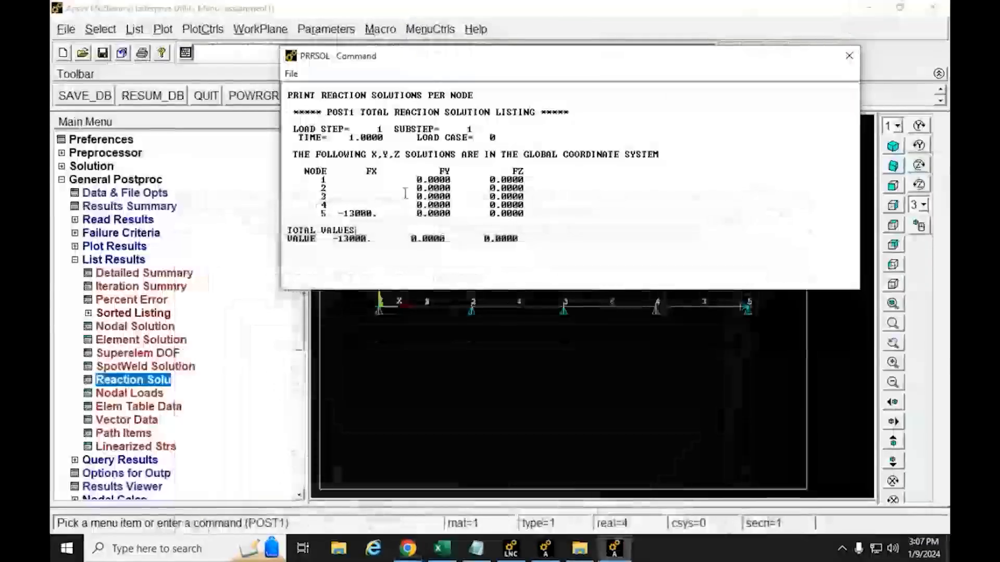
pyautogui.moveTo(342, 214); pyautogui.dragTo(372, 213)
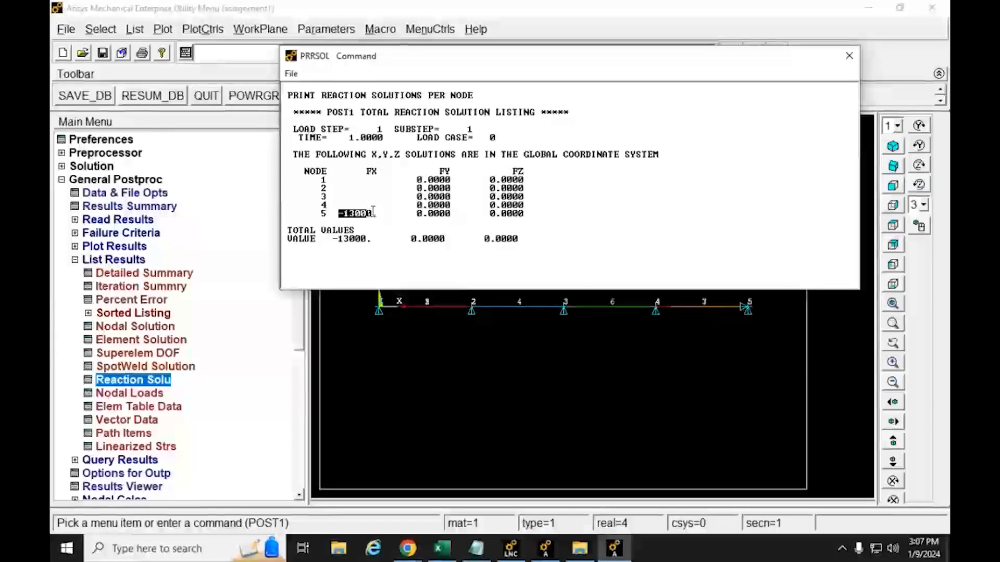
pyautogui.click(849, 56)
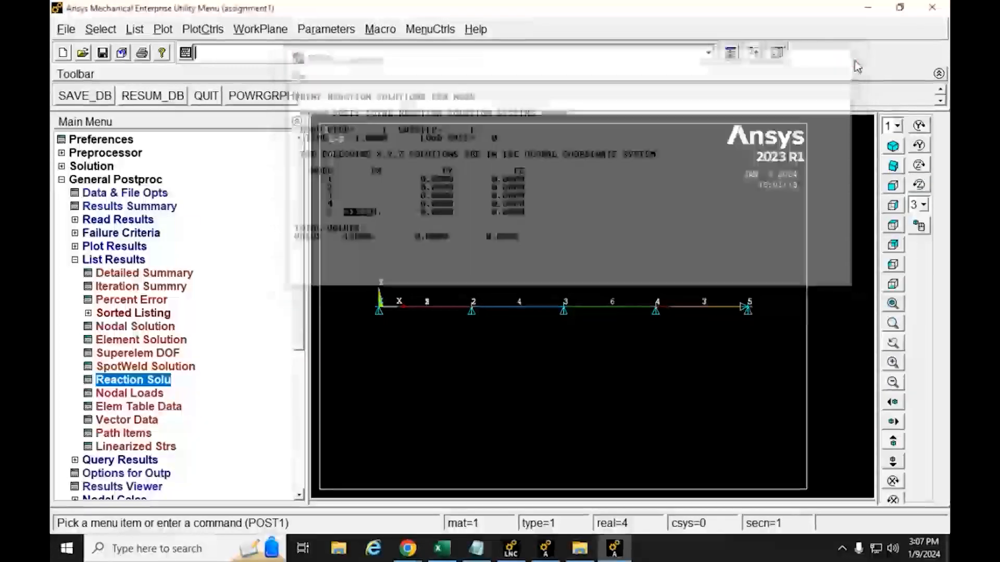
# Plot the predefined vectors of the translational DOF solution U in vector mode on the undeformed mesh.
pyautogui.click(84, 262)
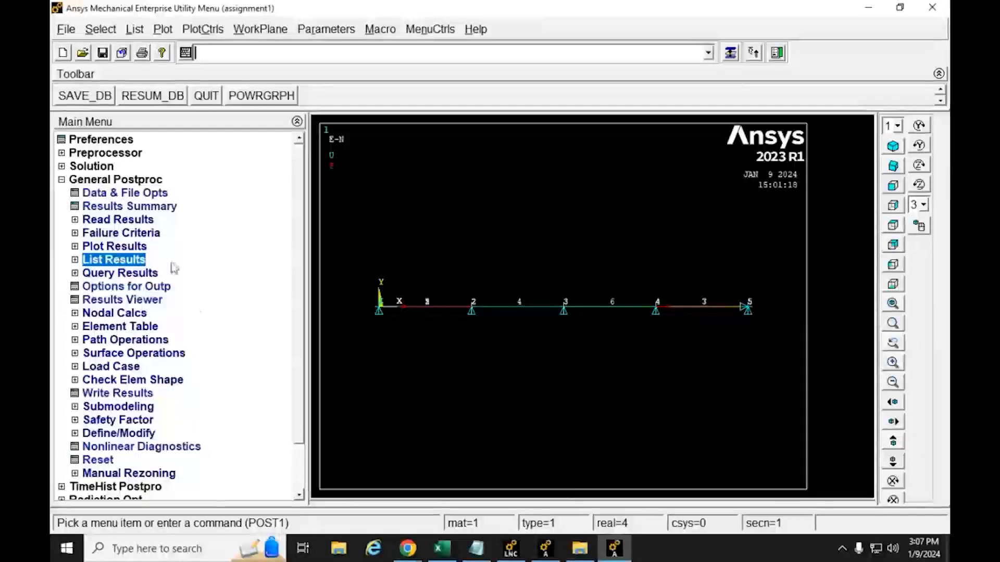
pyautogui.click(75, 247)
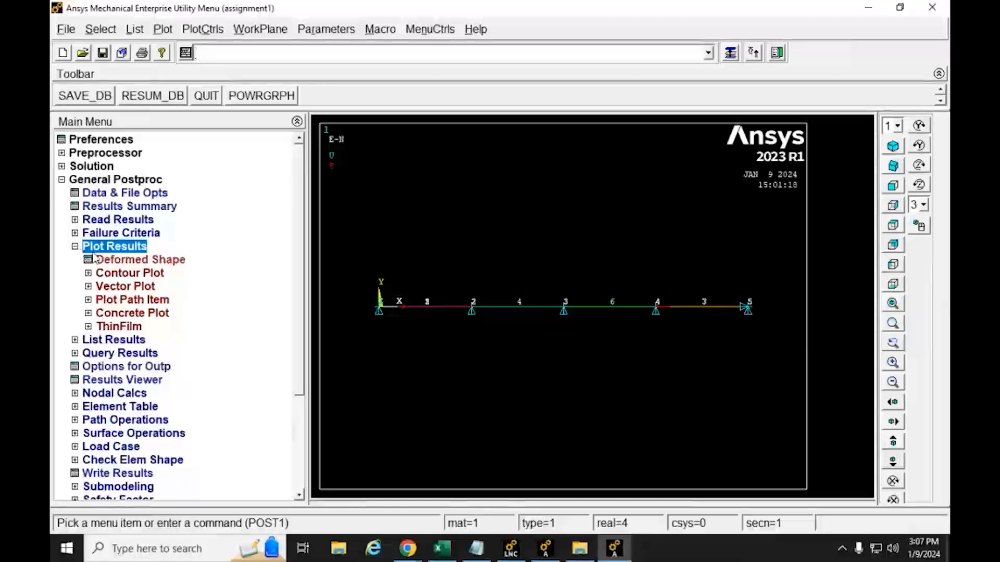
pyautogui.click(88, 287)
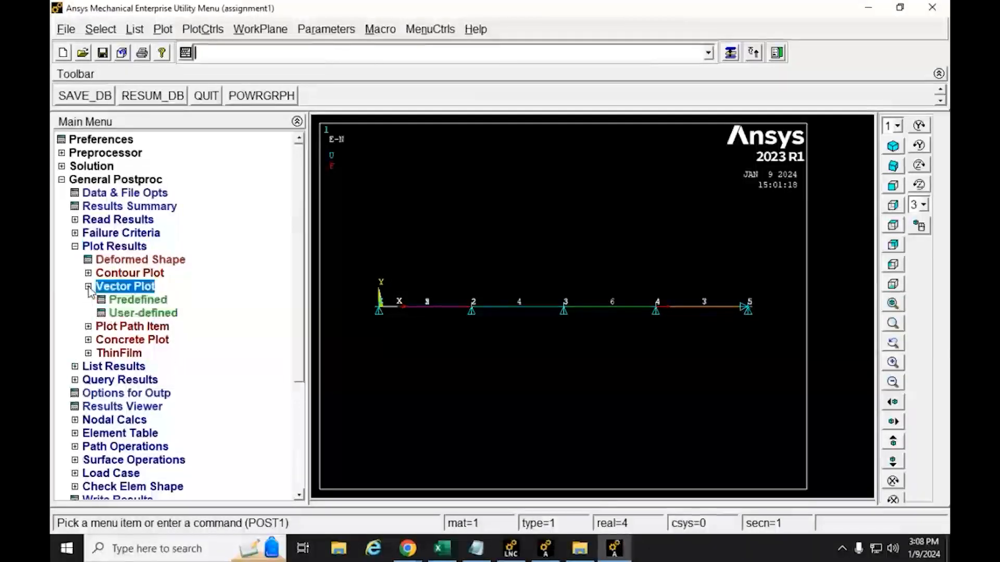
pyautogui.click(115, 303)
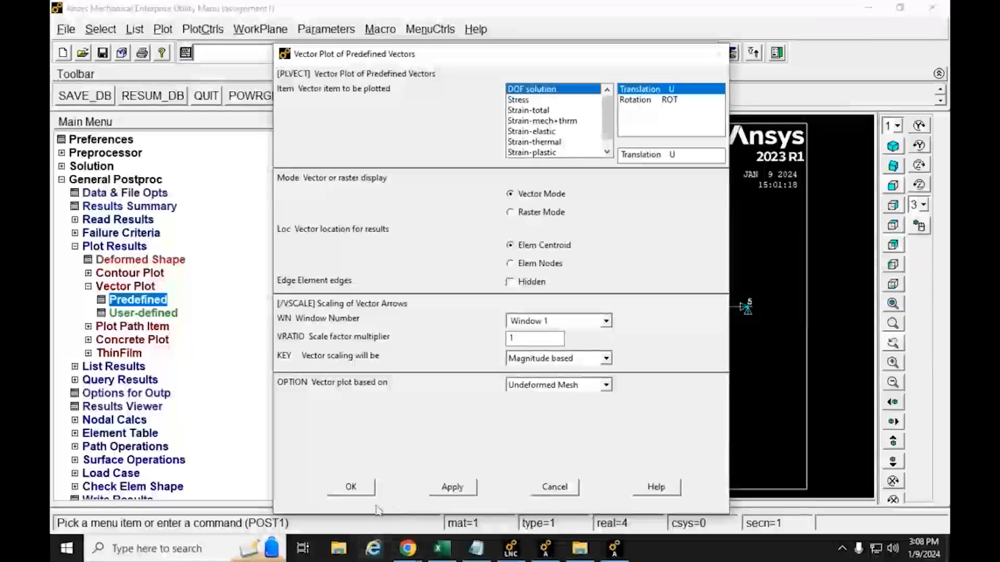
pyautogui.click(366, 489)
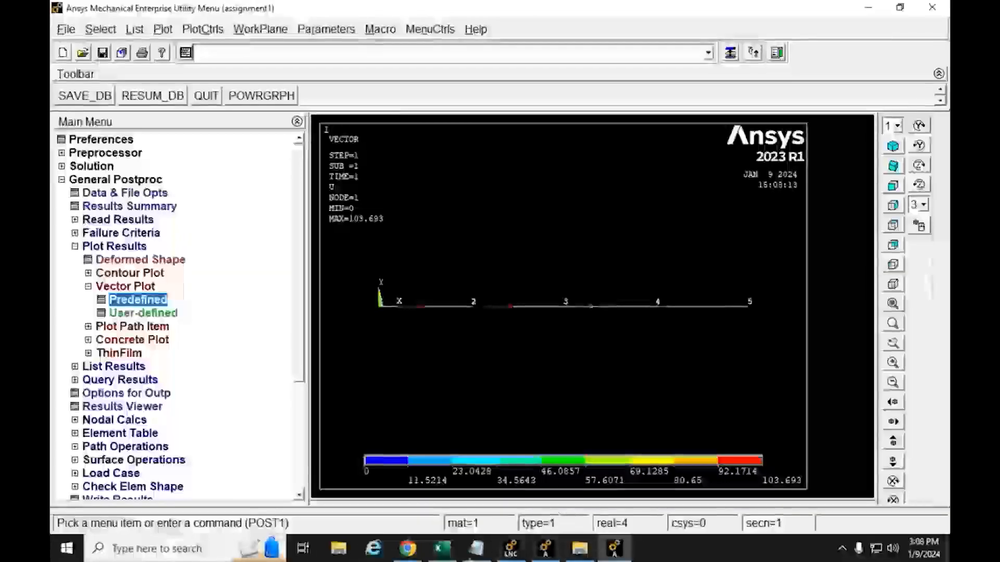
# Review the postprocessing instructions on page 2 of the lab assignment in Chrome, then return to Ansys.
pyautogui.moveTo(415, 556)
pyautogui.click(326, 489)
pyautogui.scroll(-15, 306, 330)
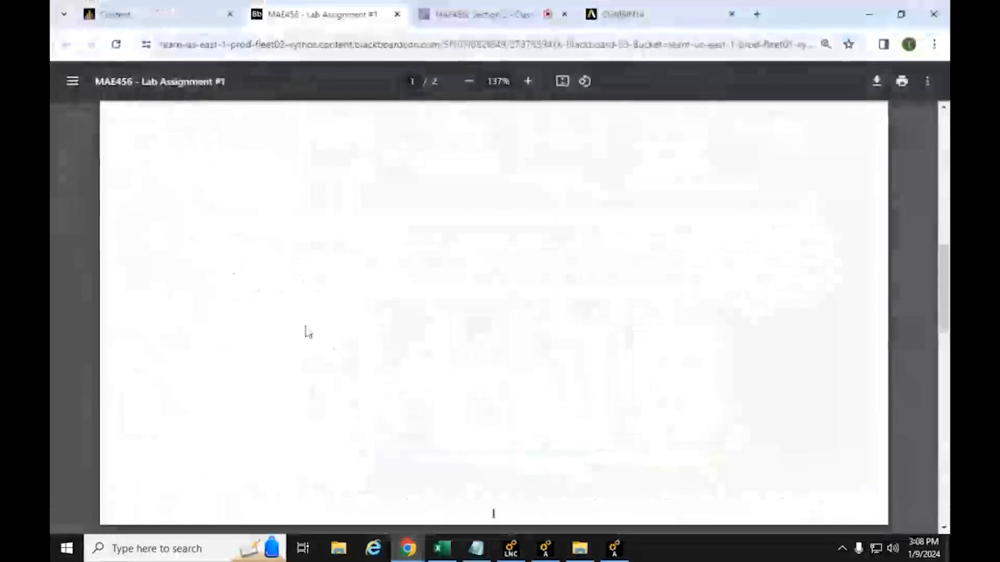
pyautogui.scroll(-8, 301, 317)
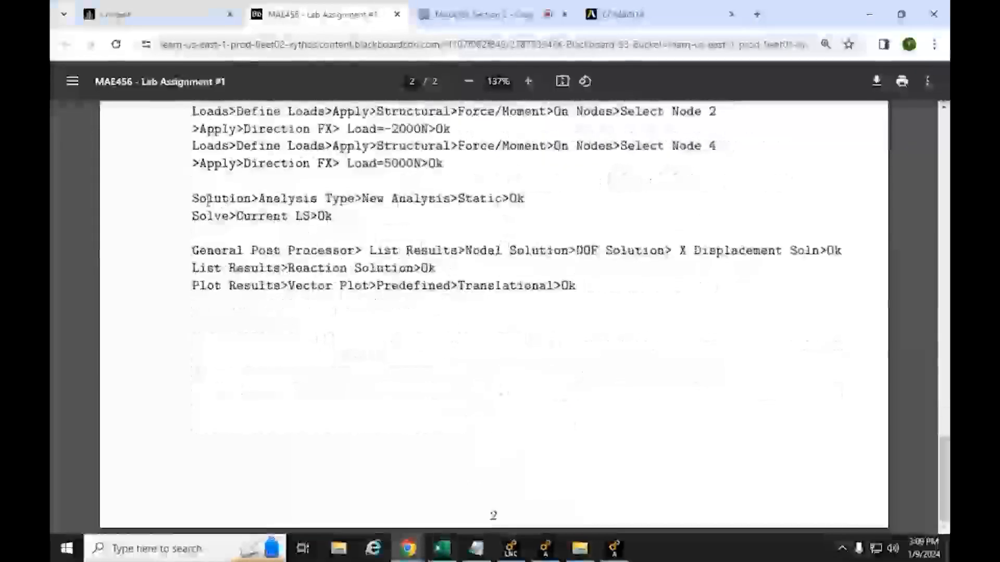
pyautogui.moveTo(203, 249); pyautogui.dragTo(620, 290)
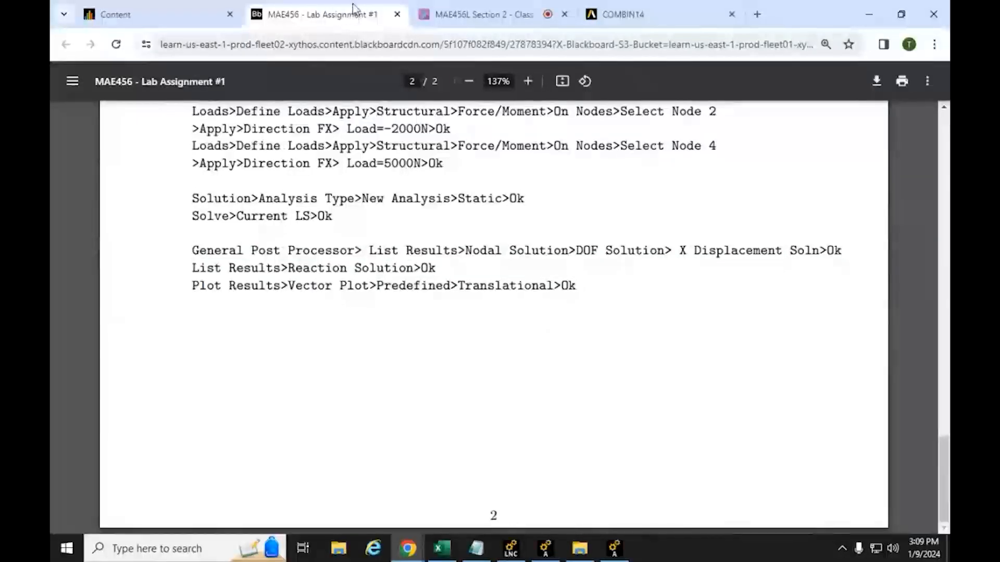
pyautogui.click(518, 6)
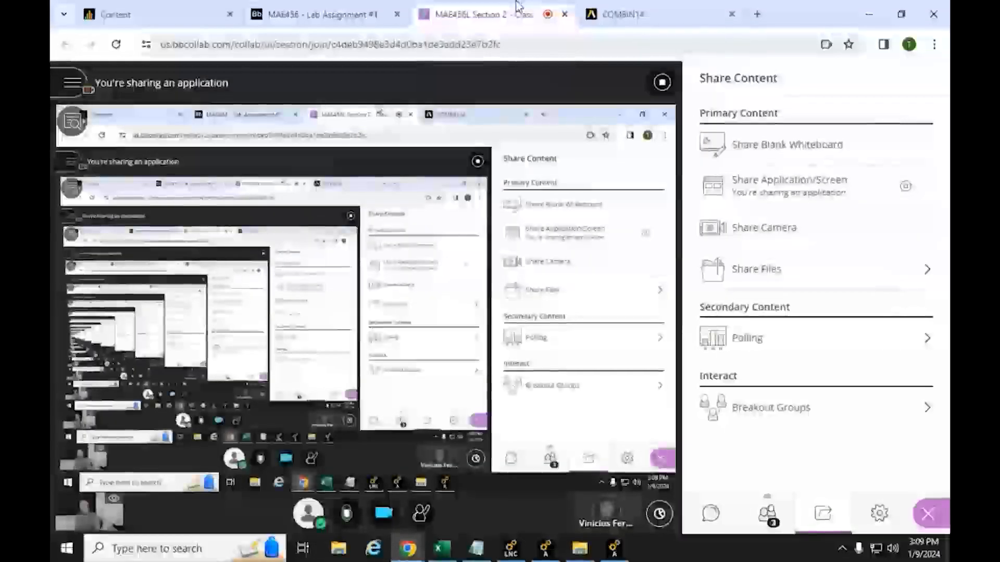
pyautogui.click(871, 8)
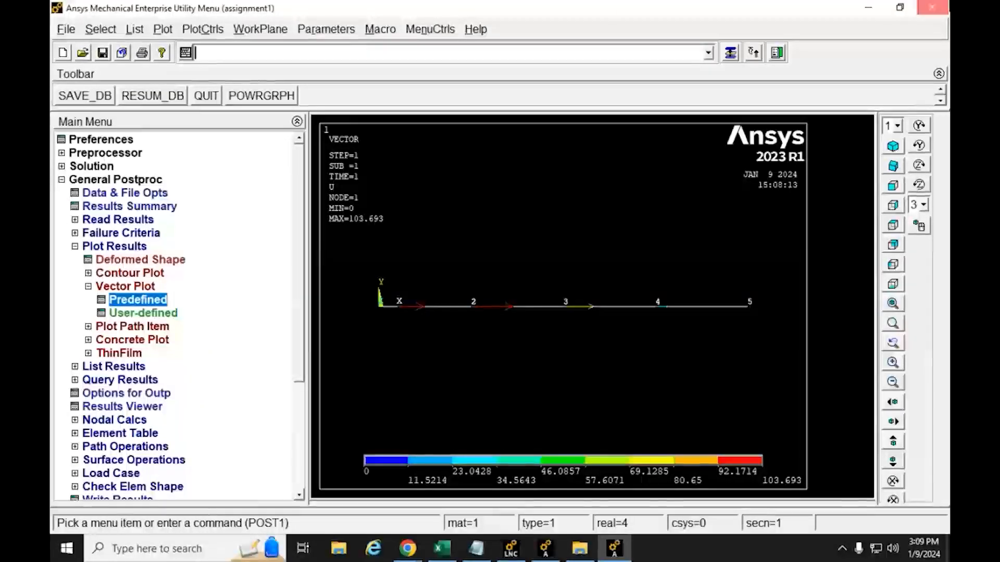
# Exit Mechanical APDL with the Save Geom+Loads option and close the assignment1 folder window.
pyautogui.click(932, 8)
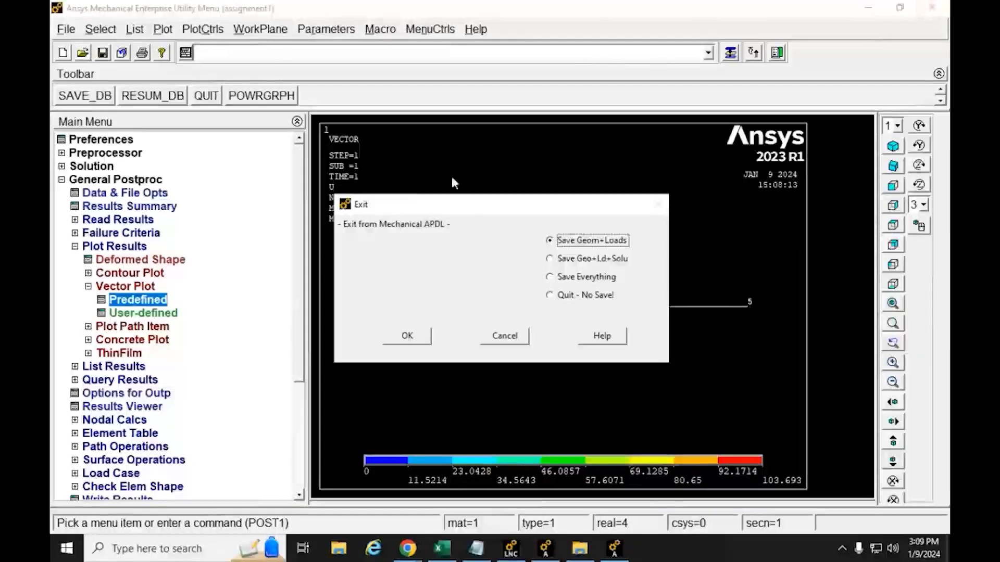
pyautogui.click(420, 338)
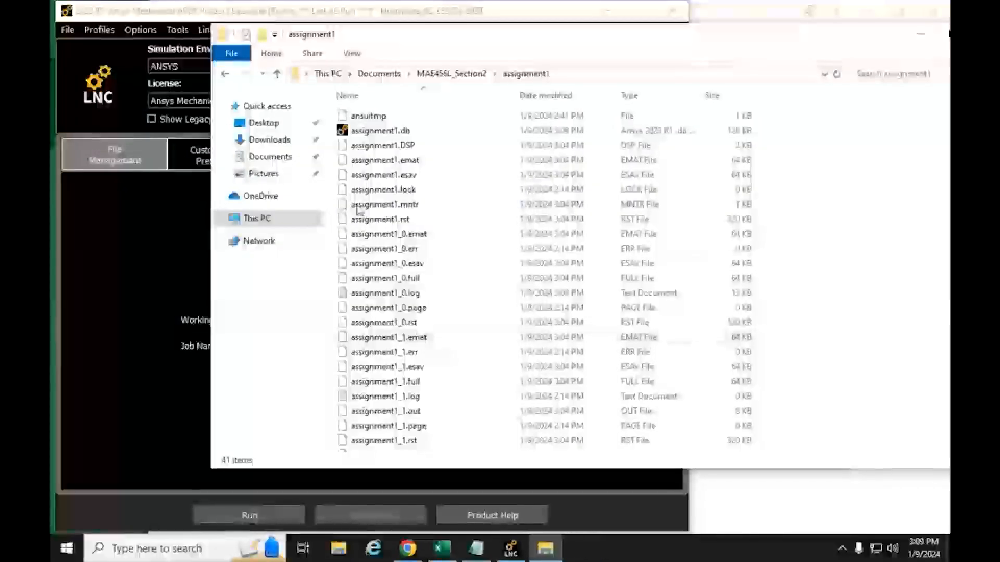
pyautogui.moveTo(552, 35); pyautogui.dragTo(480, 54)
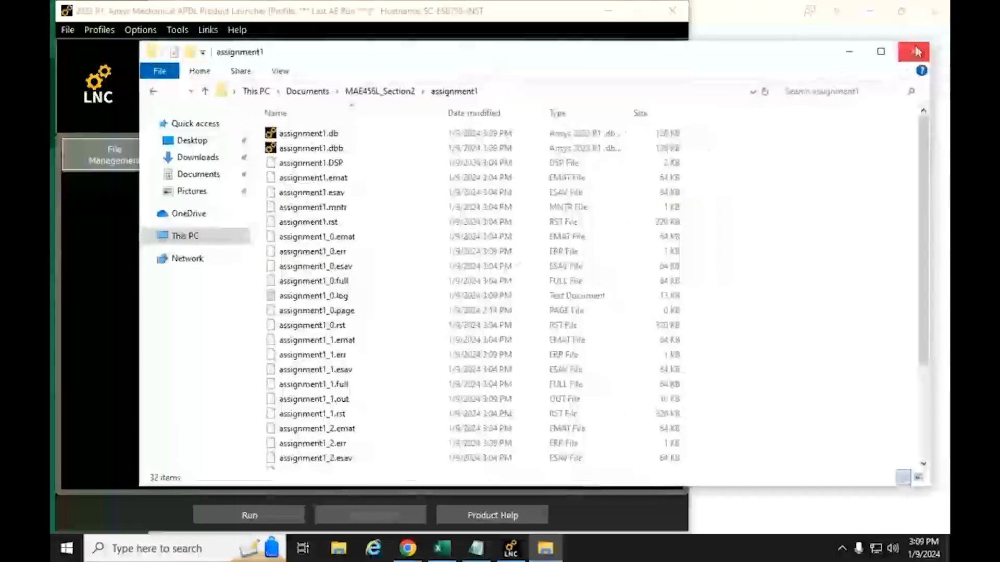
pyautogui.click(917, 51)
# Close the Mechanical APDL Product Launcher, saving the profile changes, then dismiss Excel's privacy notice and quit Excel.
pyautogui.click(673, 12)
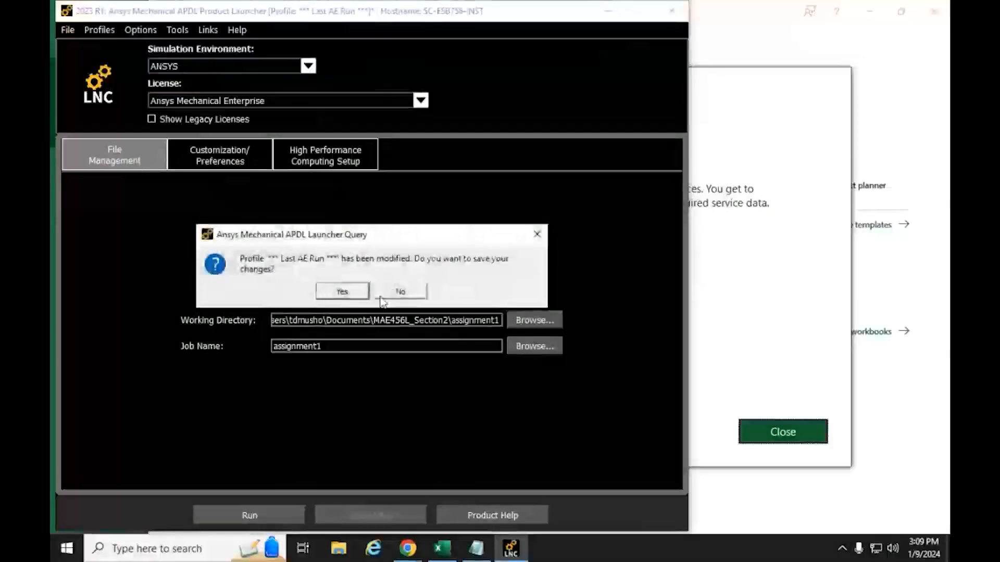
pyautogui.click(342, 292)
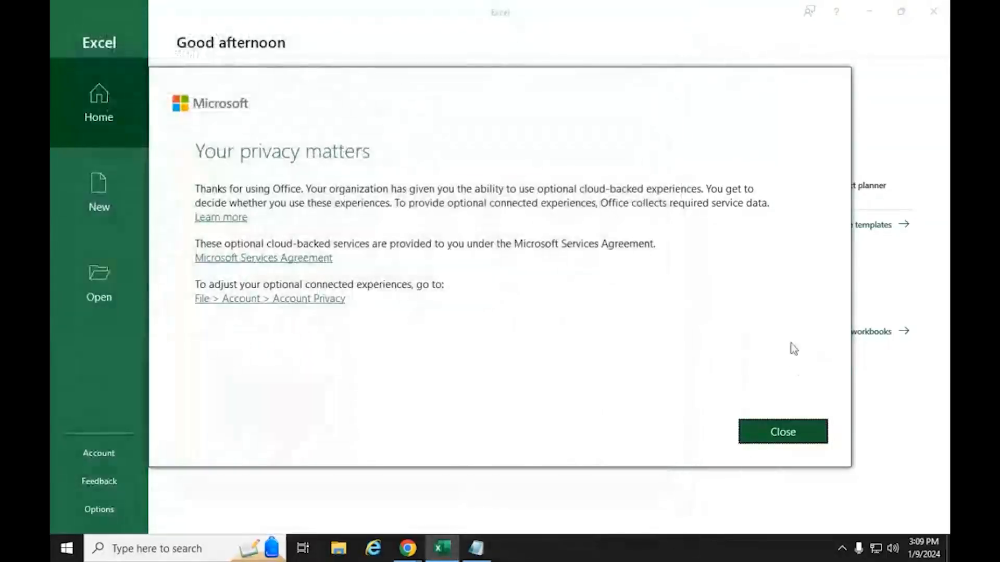
pyautogui.click(800, 431)
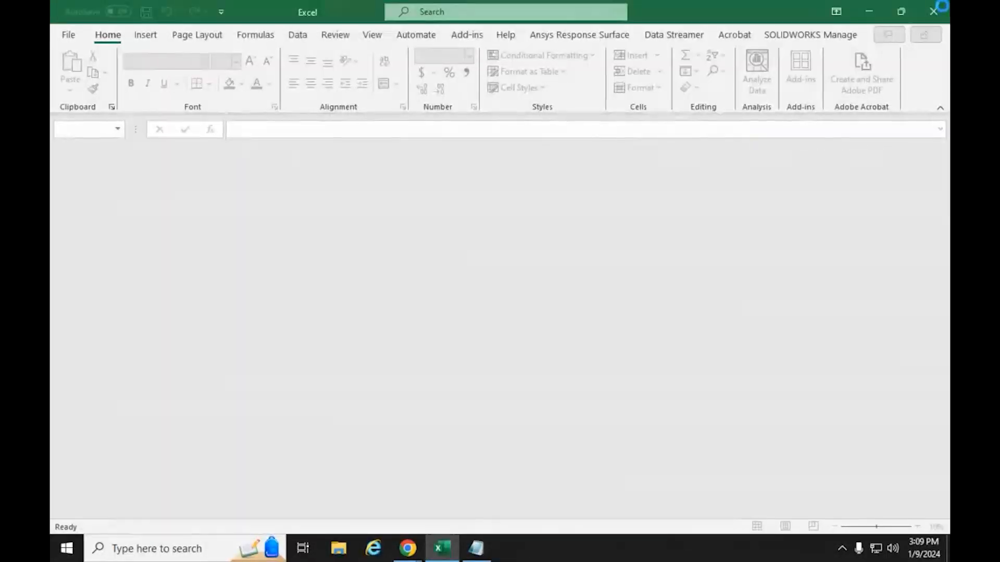
pyautogui.click(933, 10)
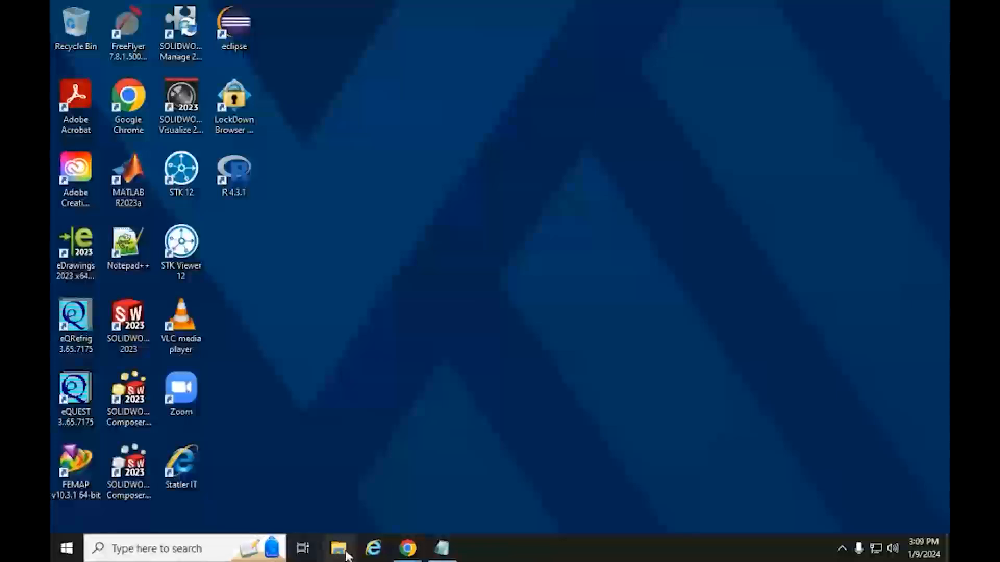
# Open the assignment1 folder inside Documents > MAE456L_Section2 in File Explorer.
pyautogui.click(339, 549)
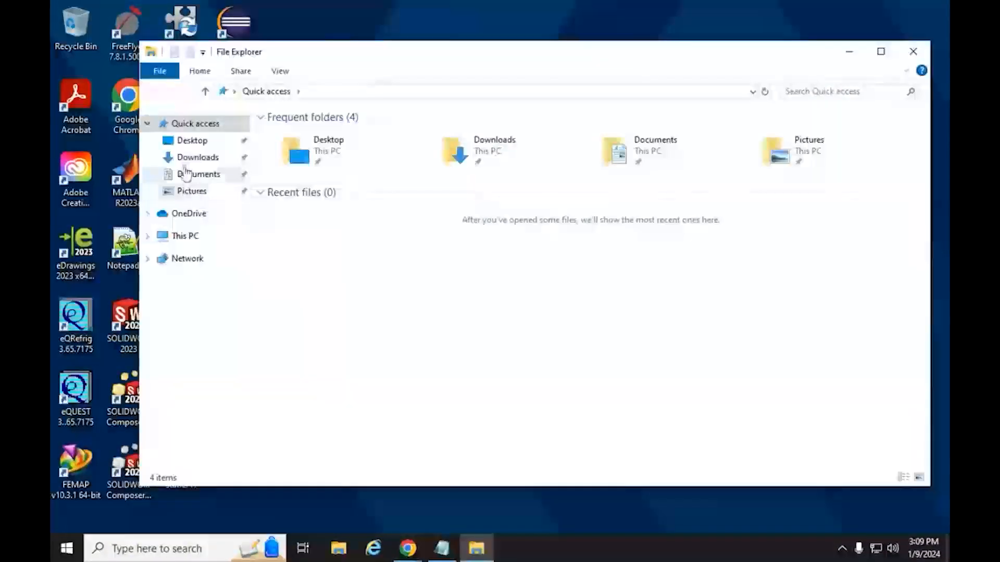
pyautogui.click(188, 175)
pyautogui.click(323, 149)
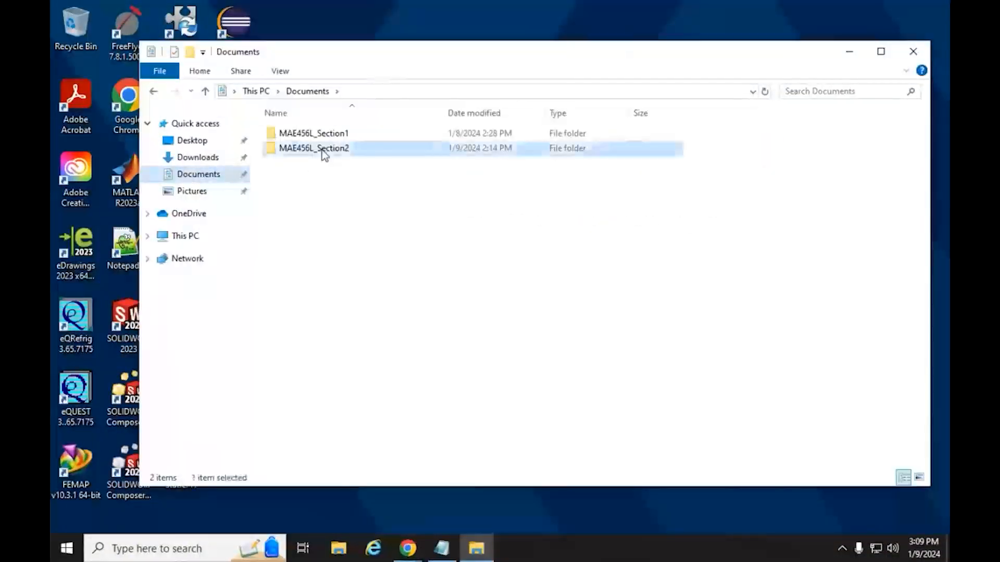
pyautogui.doubleClick(323, 150)
pyautogui.doubleClick(311, 135)
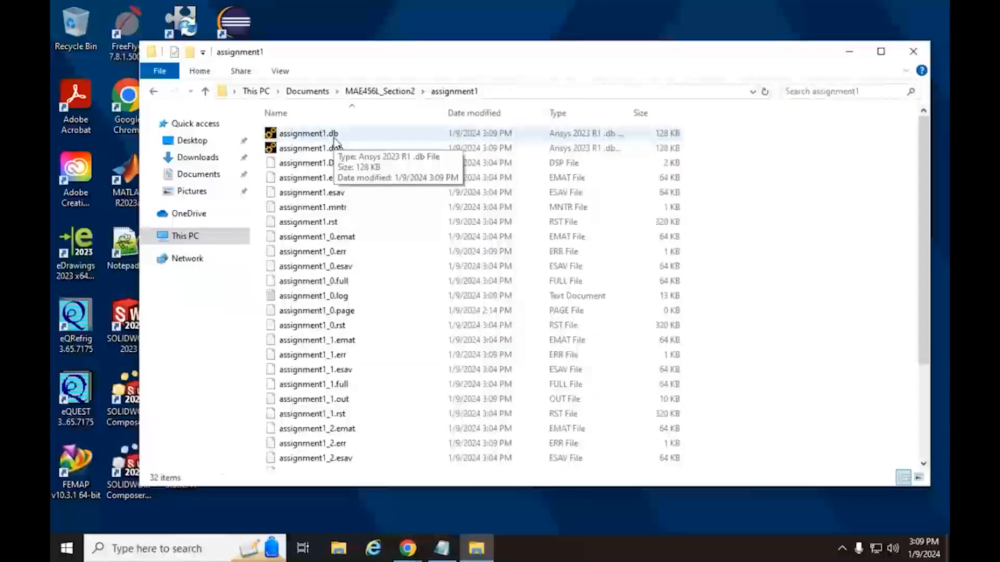
# Select the assignment1.db database file and look through the full list of Ansys files saved in the assignment1 folder.
pyautogui.click(363, 134)
pyautogui.scroll(-3, 370, 257)
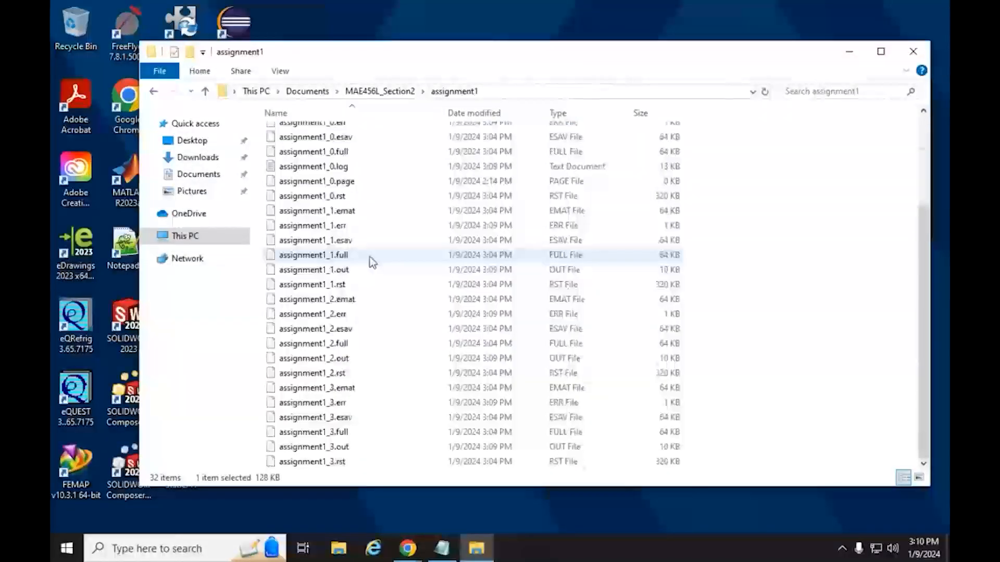
pyautogui.scroll(3, 369, 257)
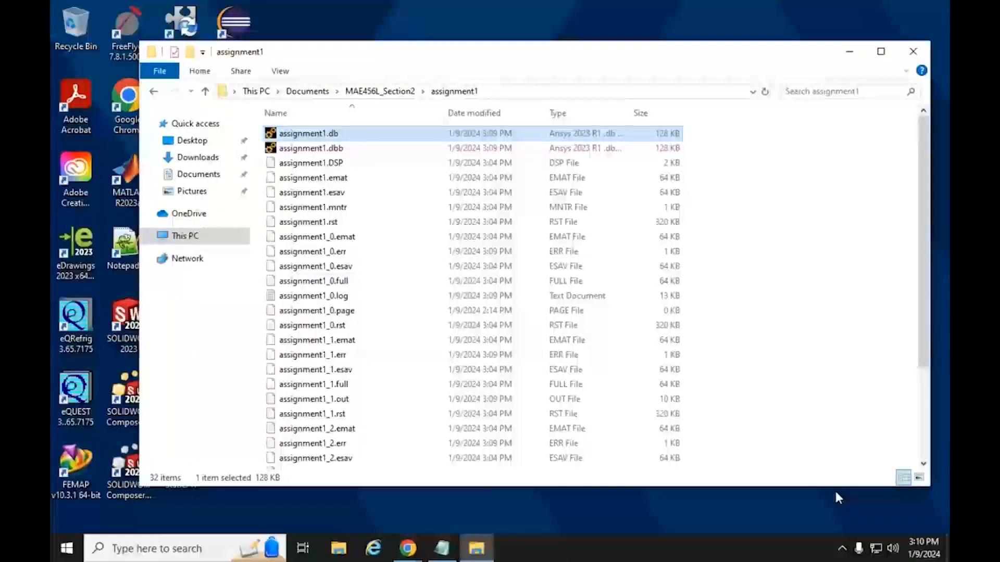
pyautogui.scroll(-3, 352, 404)
pyautogui.scroll(3, 358, 401)
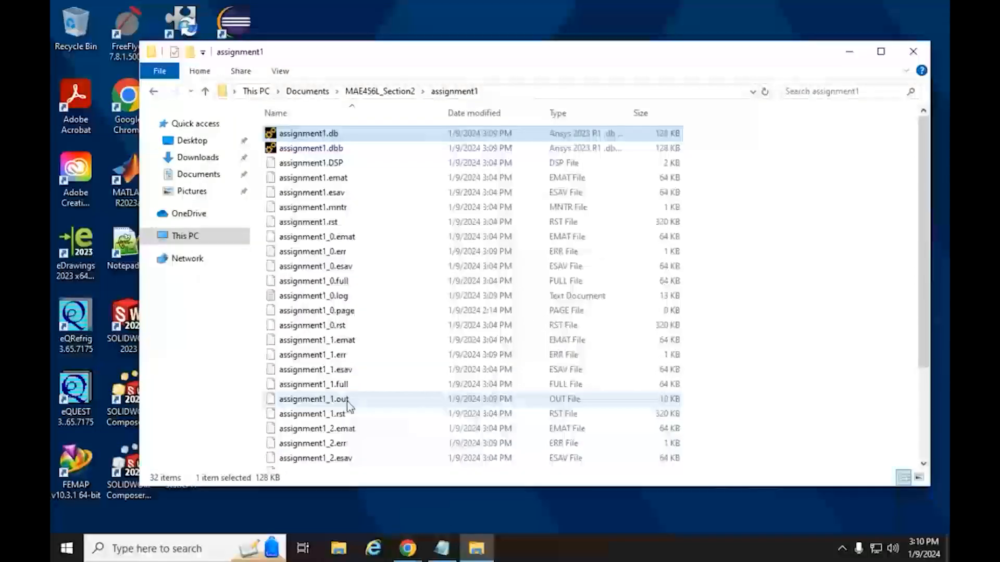
pyautogui.scroll(-3, 359, 315)
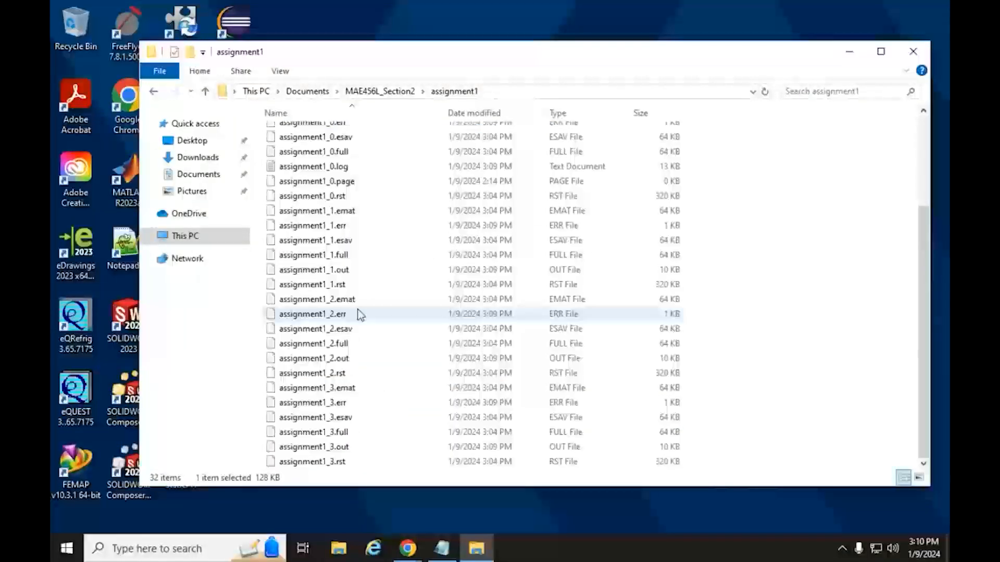